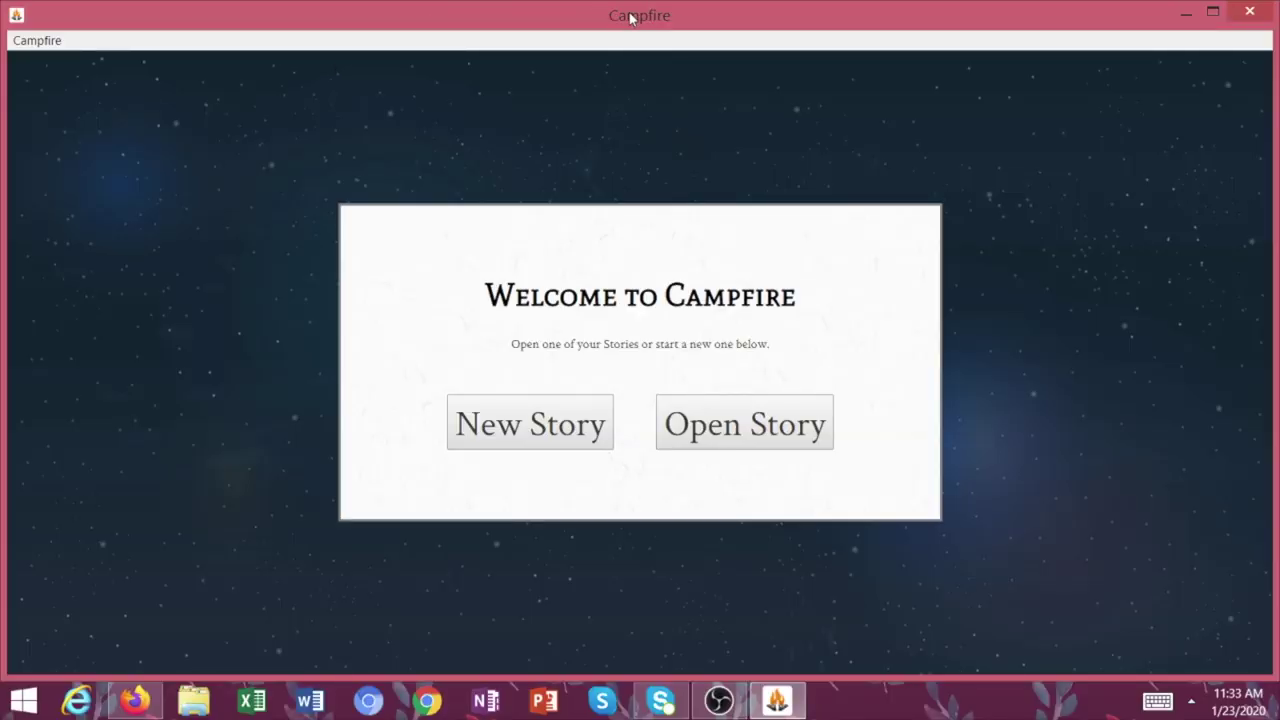
pyautogui.click(1185, 12)
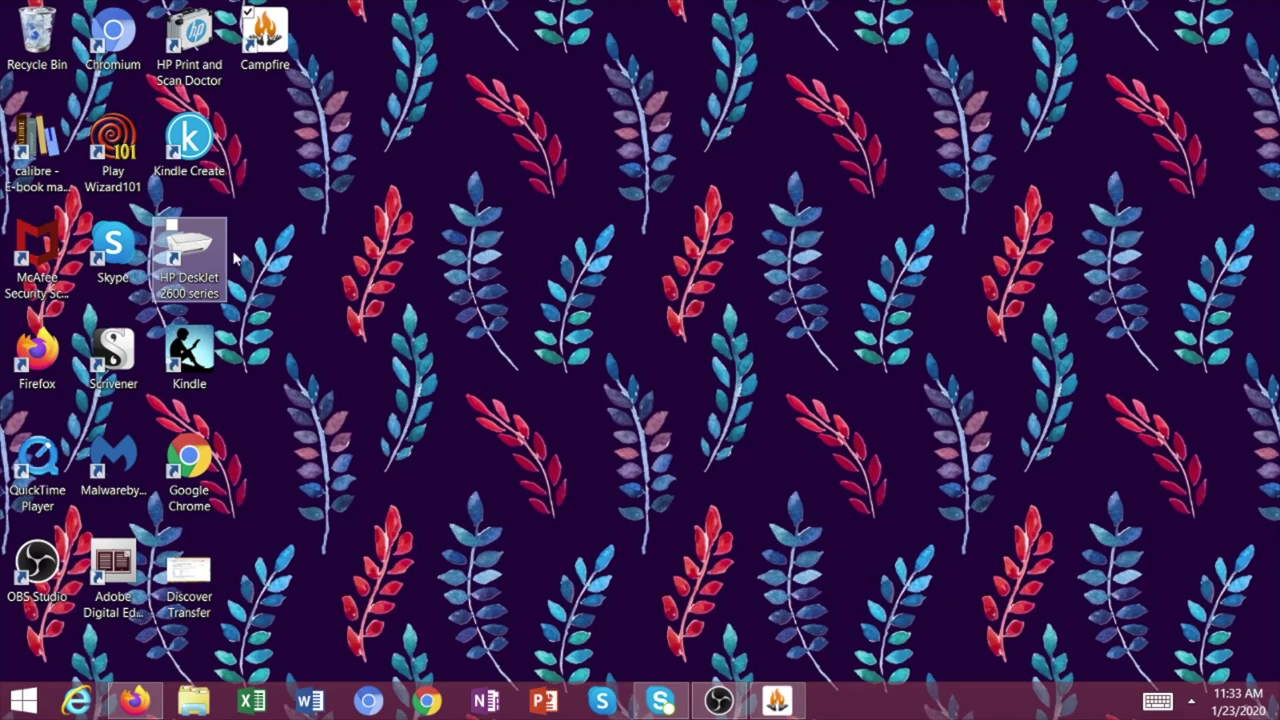
pyautogui.click(777, 700)
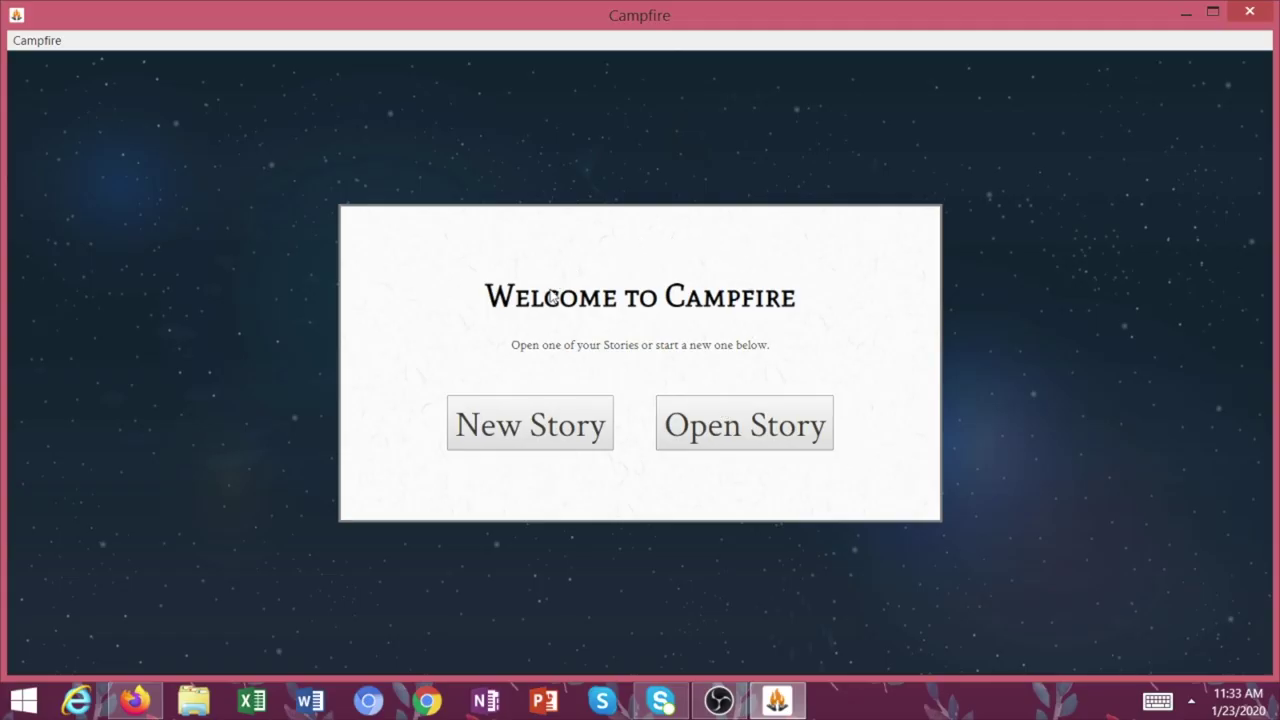
# Create a new story titled "Song of the Dryad" with a fantasy genre, the author's name and the summary "A girl must save her mother from fairies."
pyautogui.click(543, 424)
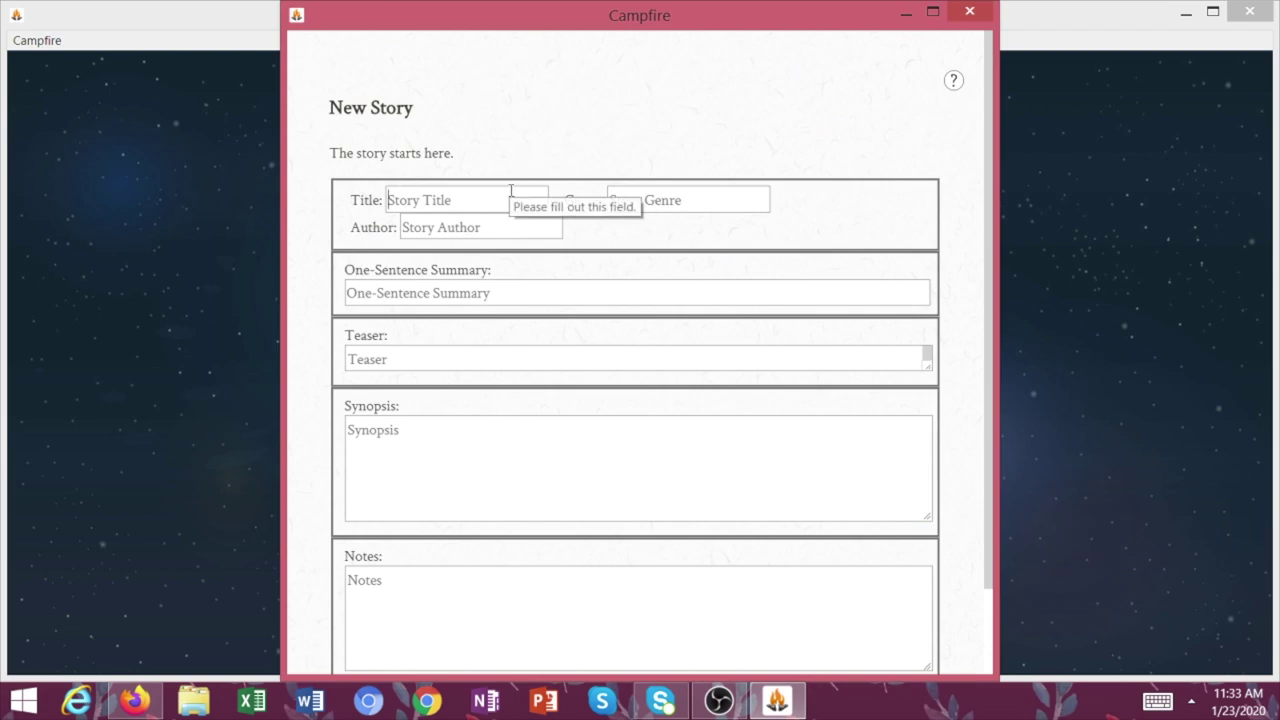
pyautogui.write('Song of the Dryad')
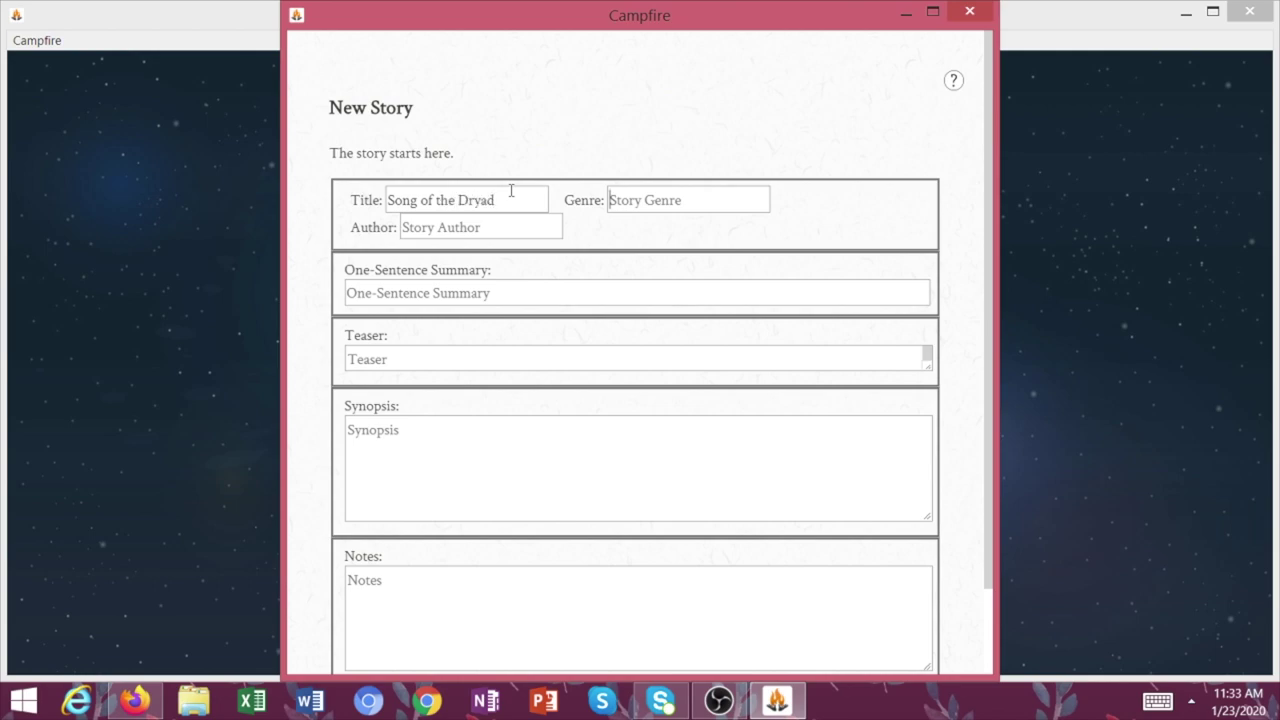
pyautogui.write('Cozy Contempora')
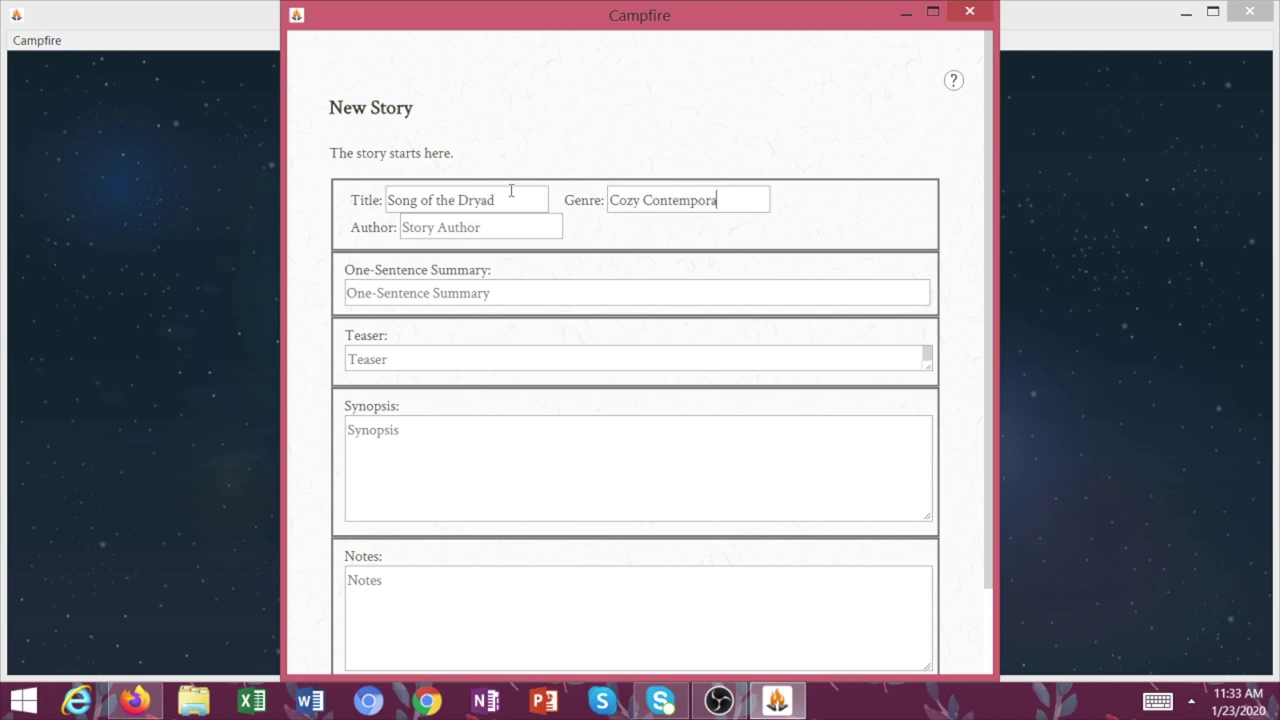
pyautogui.write('tasy')
pyautogui.press('Tab')
pyautogui.write('Natal')
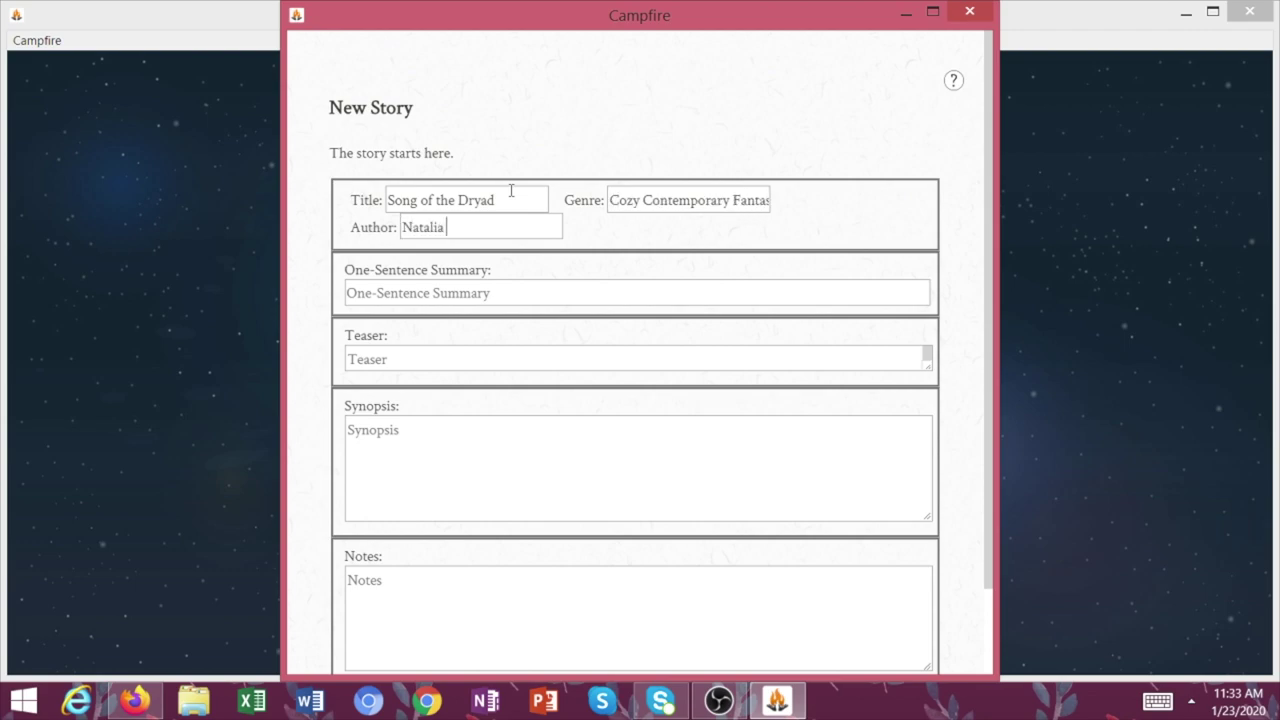
pyautogui.write('ia Leigh')
pyautogui.press('Return')
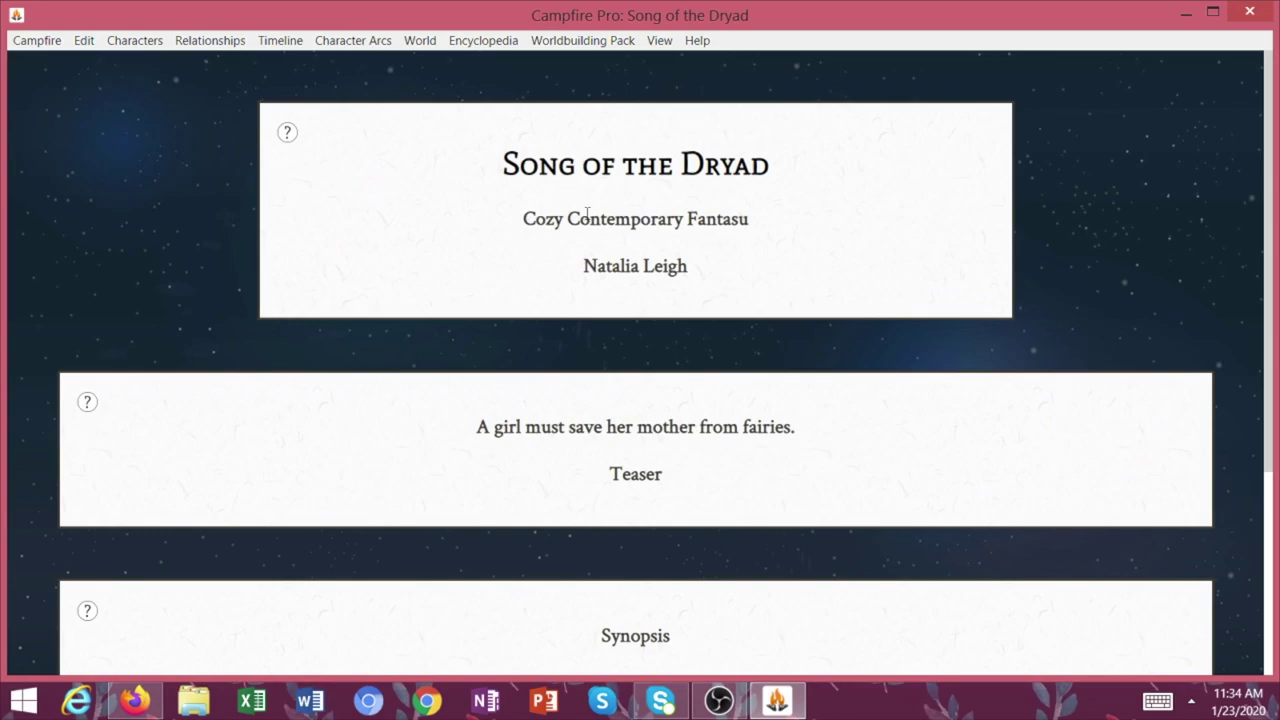
# Correct the genre on the story overview to "Cozy Contemporary Fantasy" and review the teaser, synopsis and notes sections
pyautogui.click(749, 221)
pyautogui.scroll(-1, 670, 255)
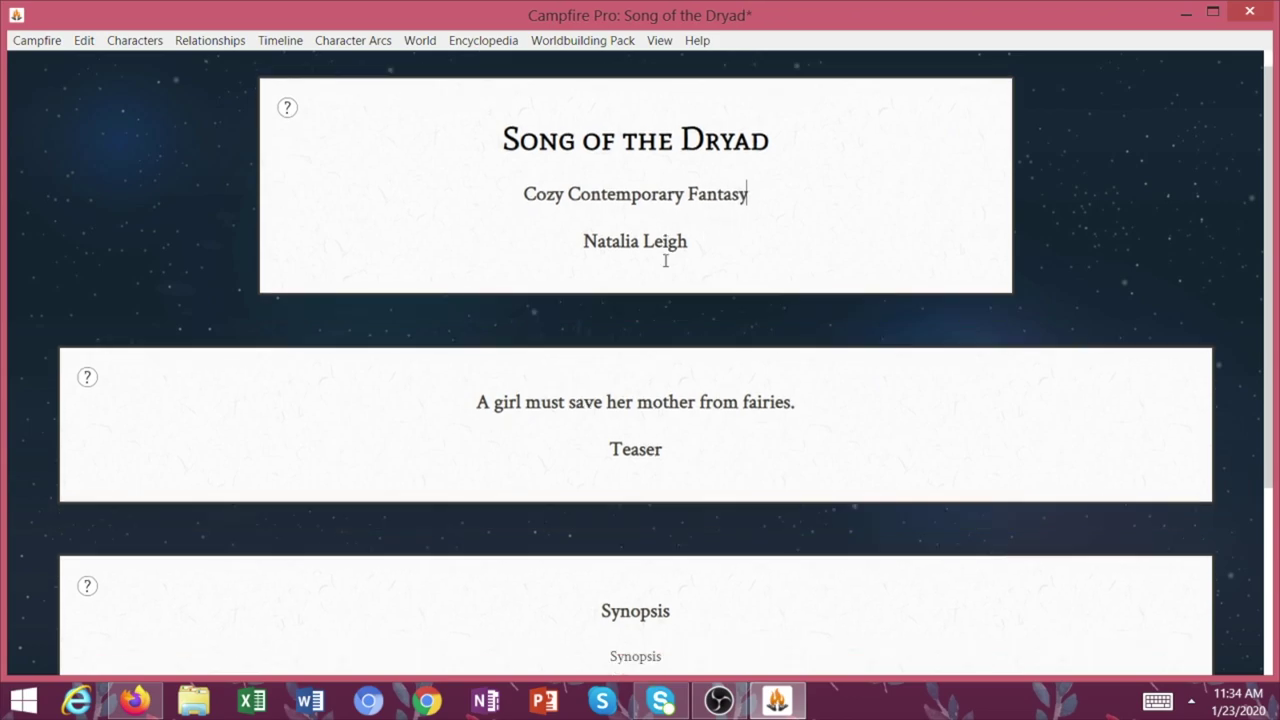
pyautogui.scroll(-2, 800, 349)
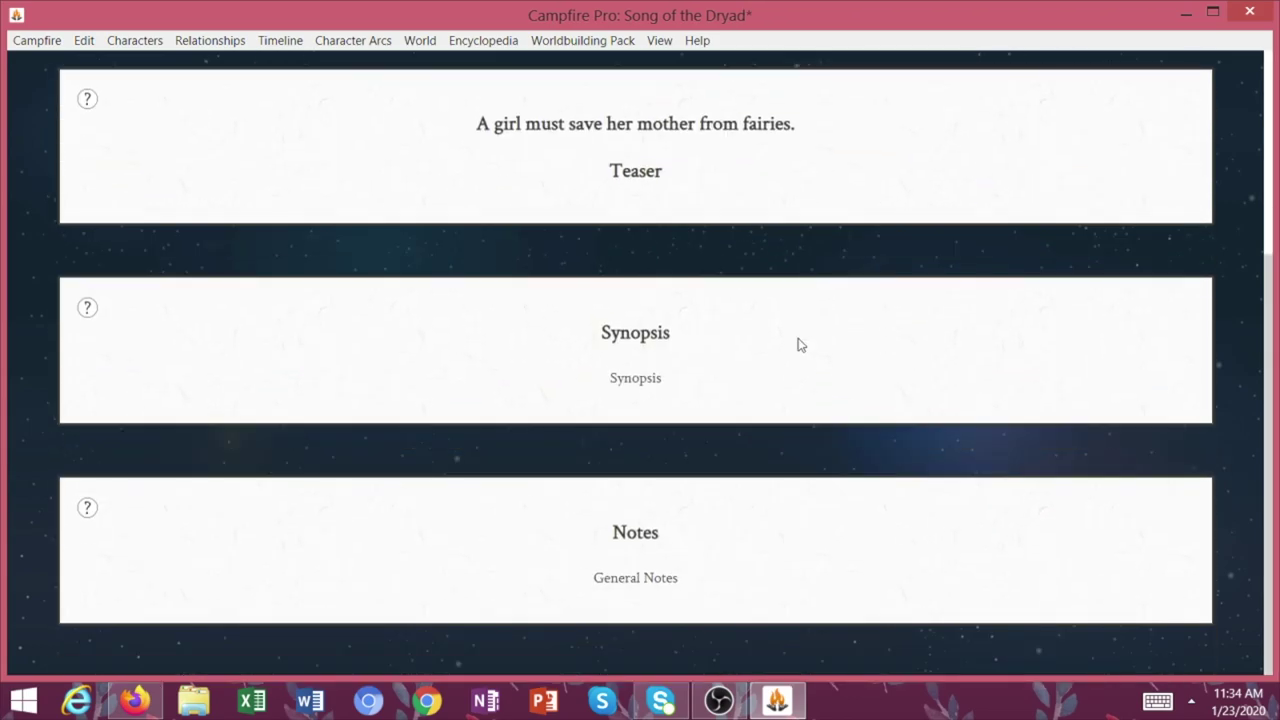
pyautogui.scroll(3, 792, 343)
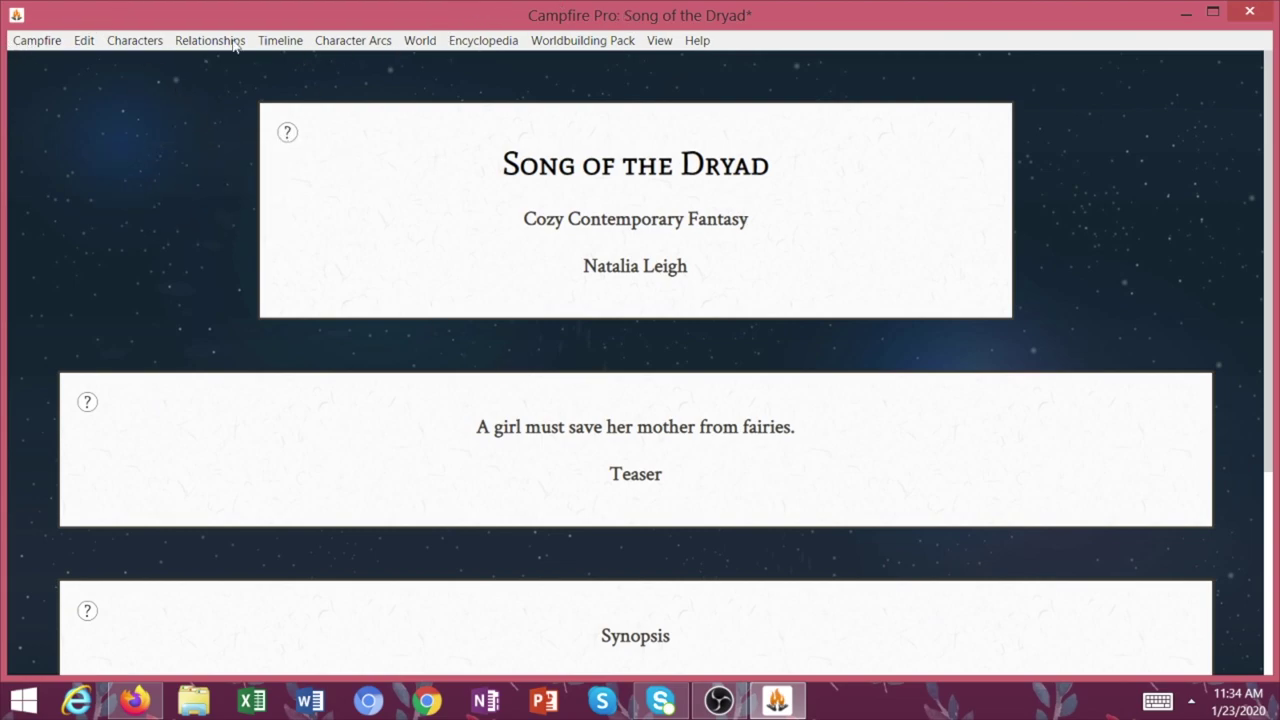
# Look through the available story modules, including the worldbuilding categories, and open Religions
pyautogui.click(131, 44)
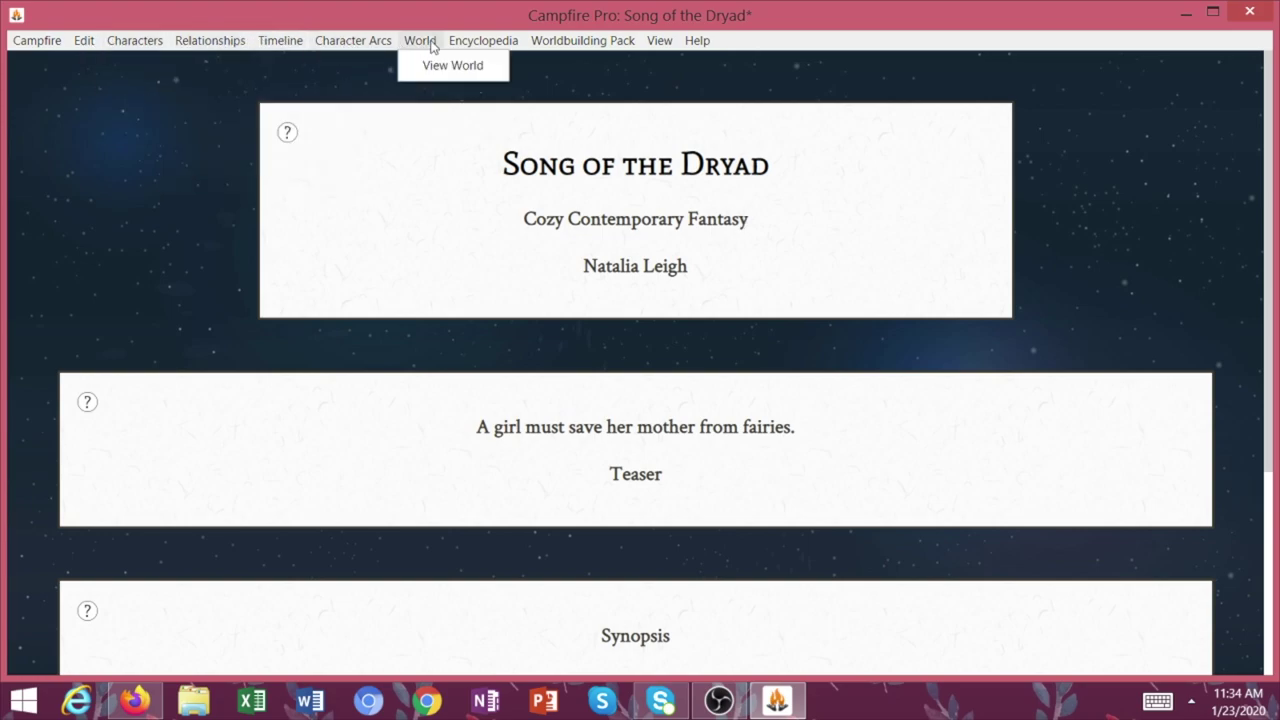
pyautogui.moveTo(463, 46)
pyautogui.moveTo(591, 46)
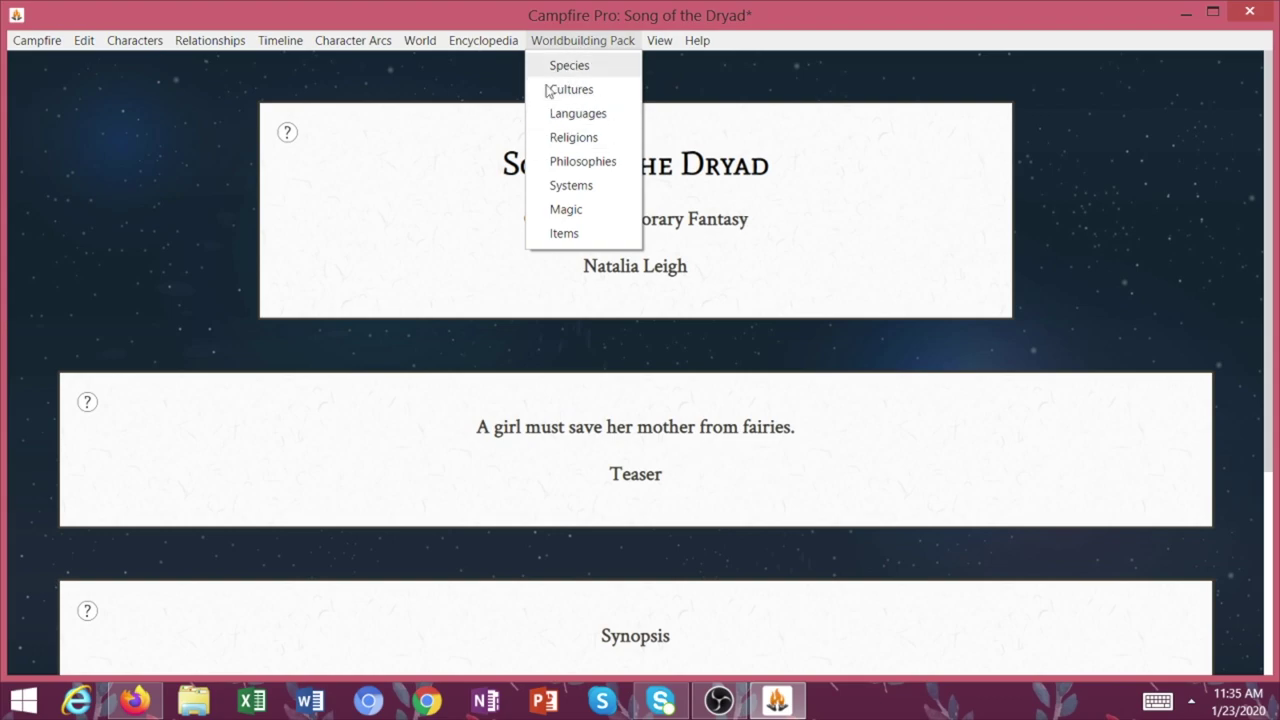
pyautogui.click(573, 137)
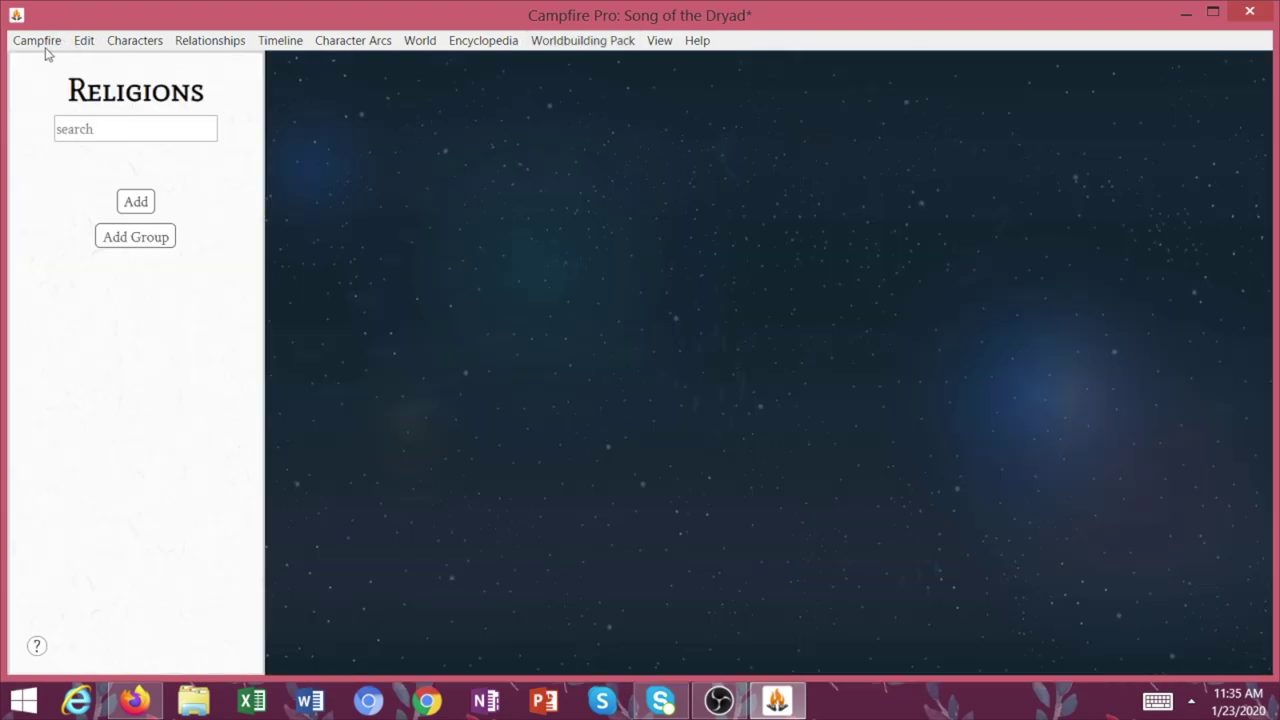
# Add two new characters to the story's character list
pyautogui.click(40, 42)
pyautogui.click(157, 63)
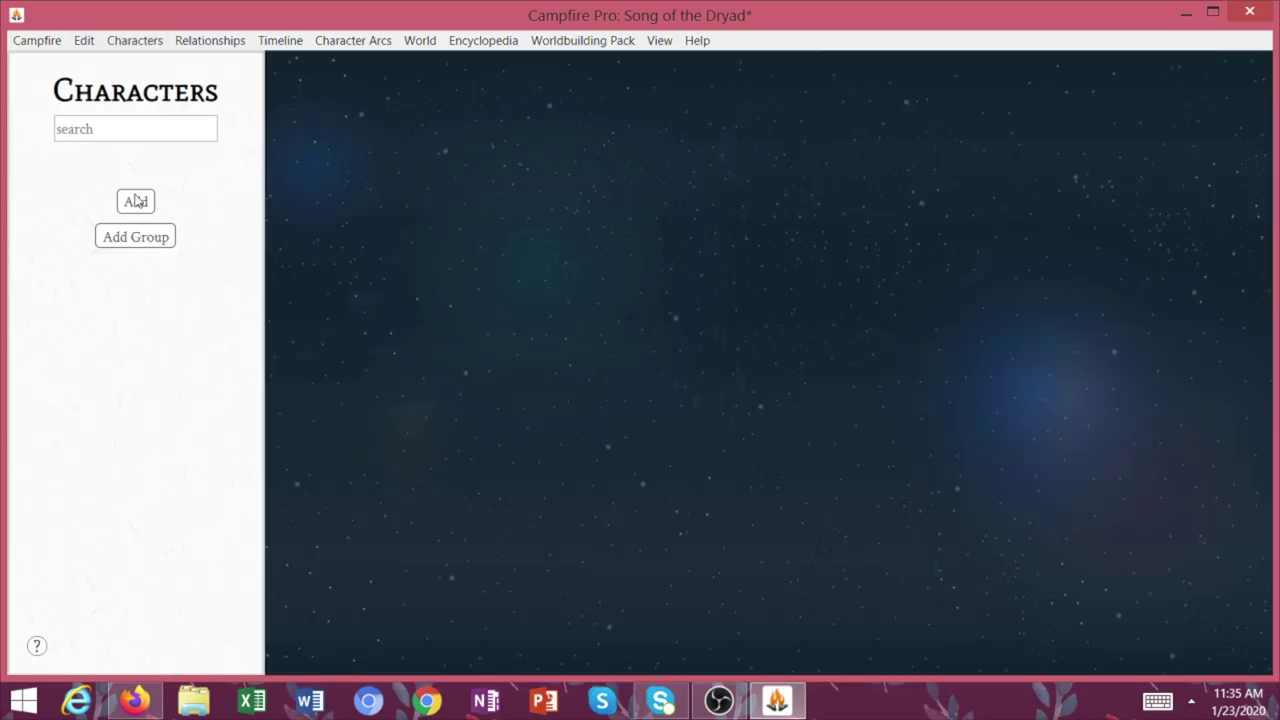
pyautogui.click(137, 201)
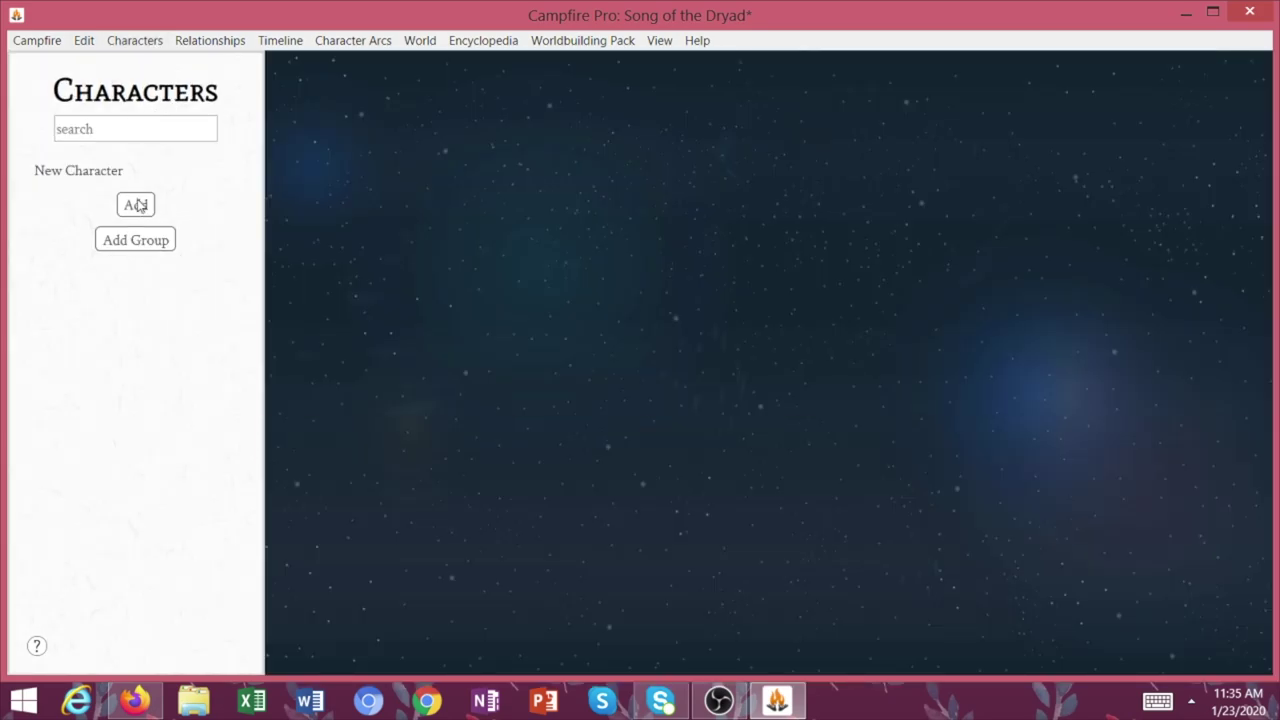
pyautogui.click(120, 205)
# Give the first character a full name and the description "Main Character", and enter the first name and "Female" in Basic Info
pyautogui.click(95, 193)
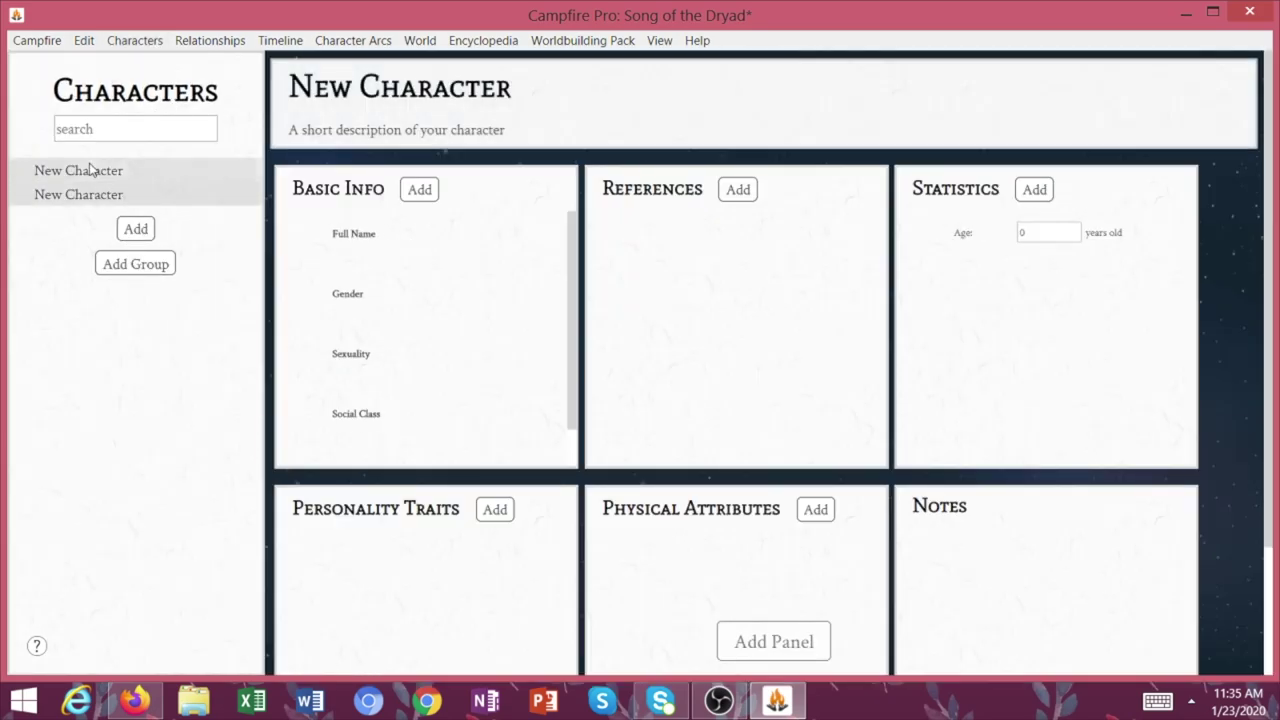
pyautogui.click(85, 180)
pyautogui.click(364, 90)
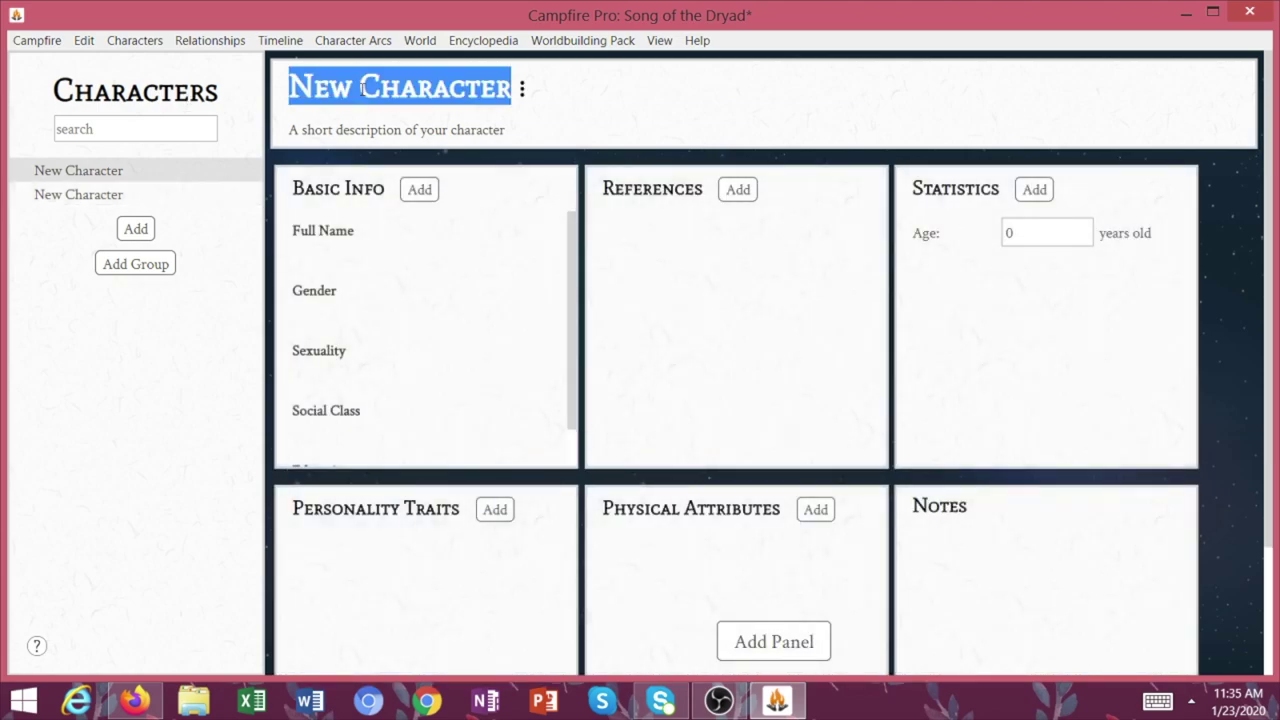
pyautogui.write('Charlotte Barclay')
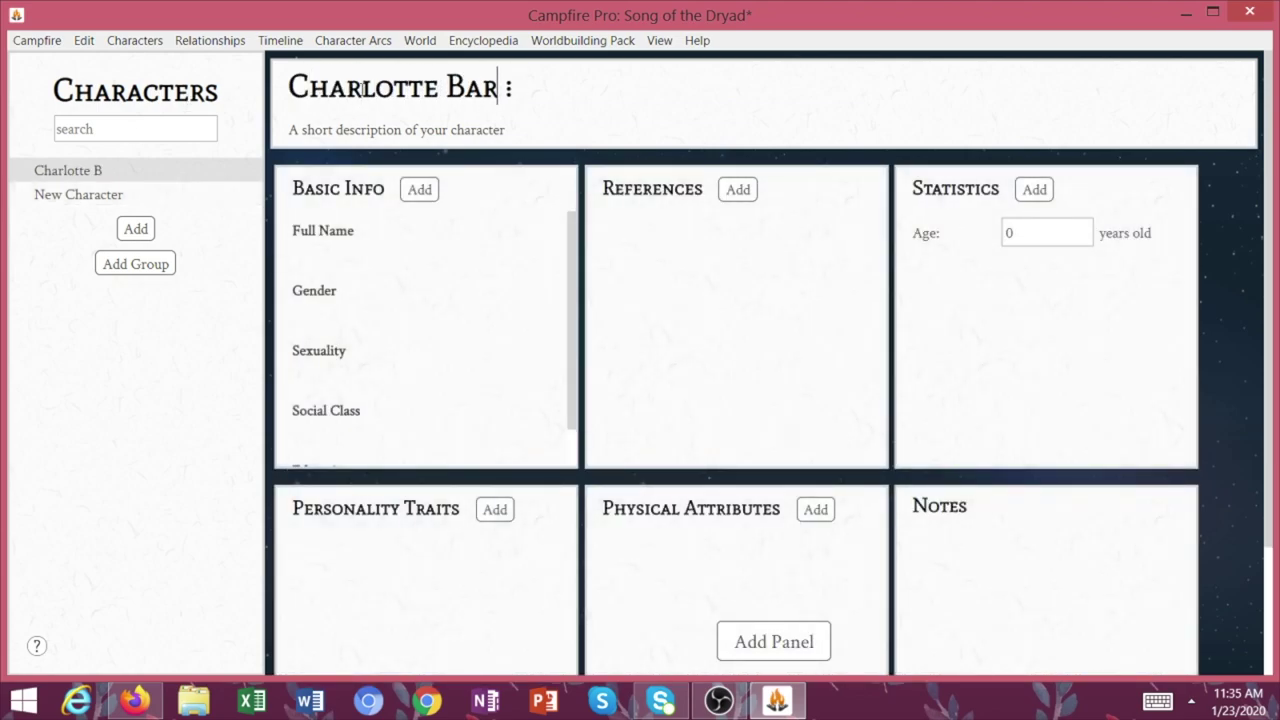
pyautogui.click(371, 131)
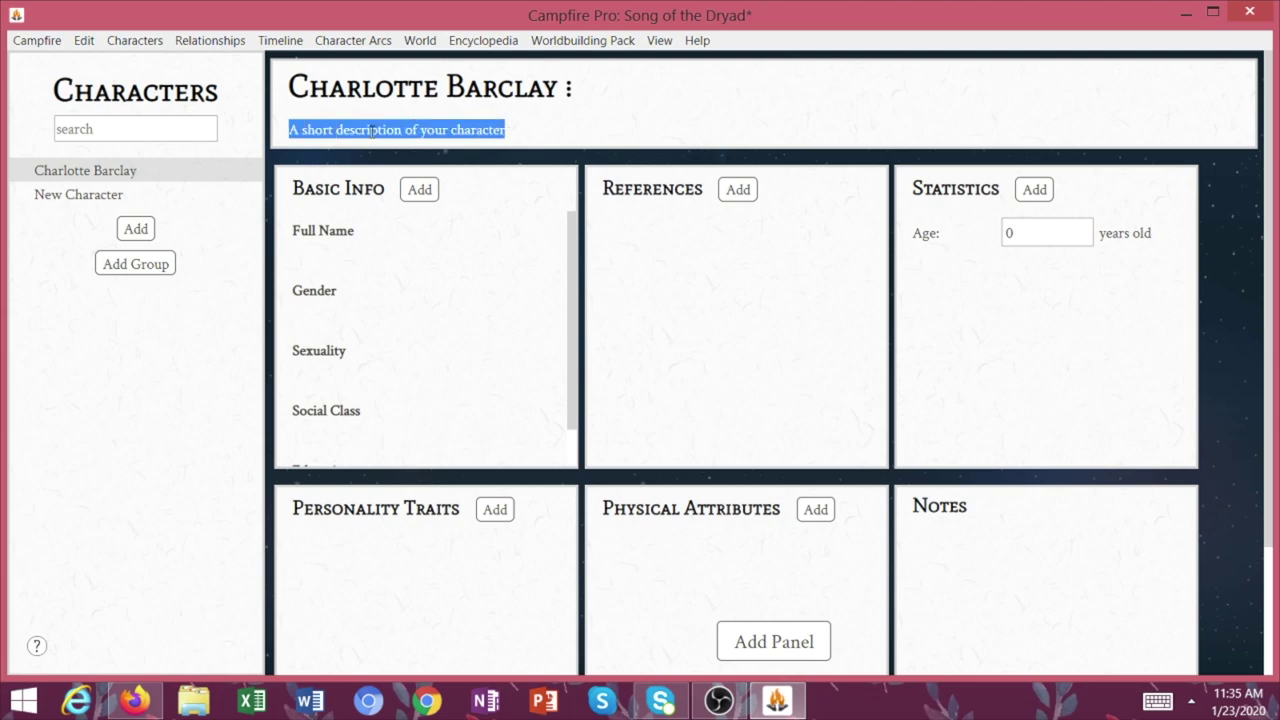
pyautogui.write('Main Character')
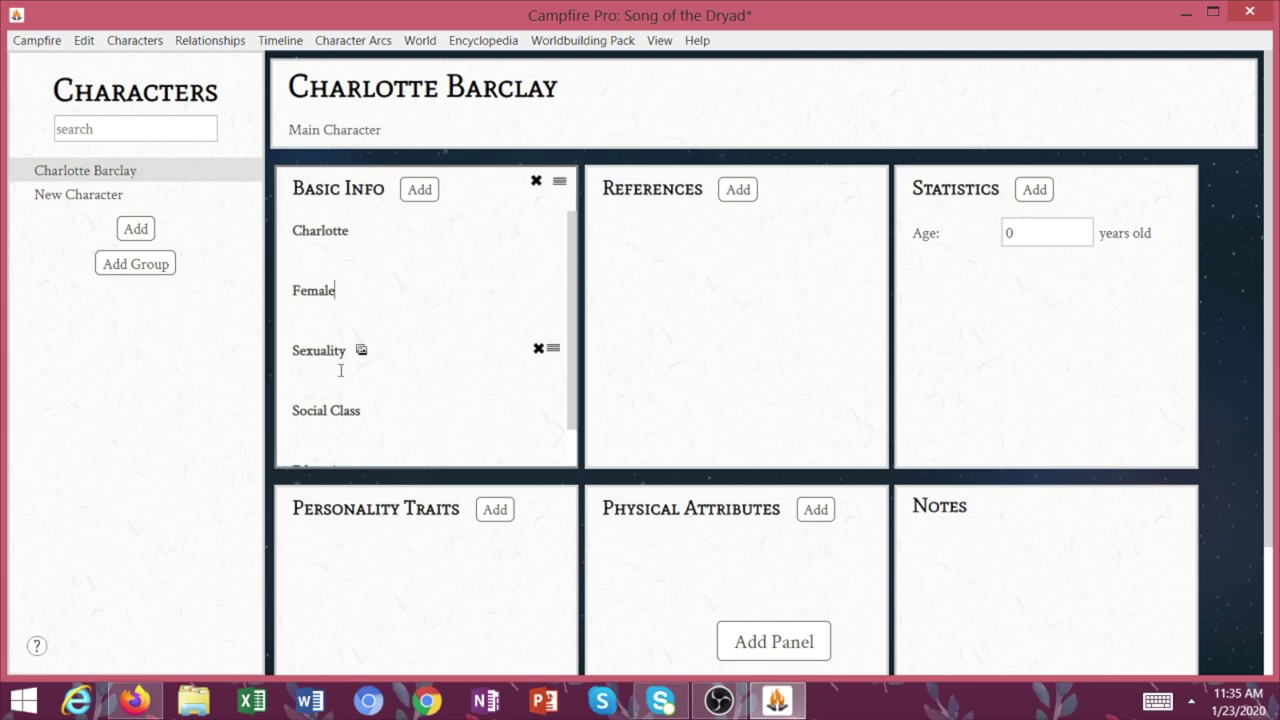
pyautogui.scroll(-1, 340, 366)
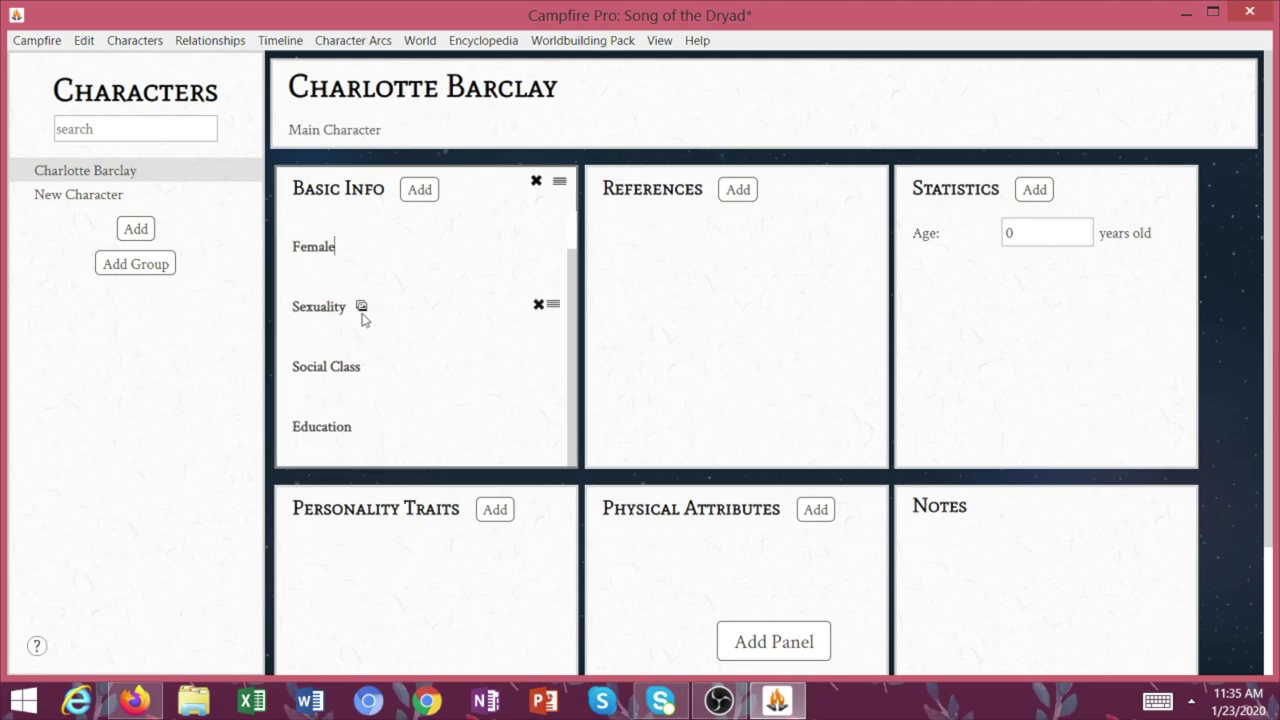
pyautogui.scroll(1, 363, 317)
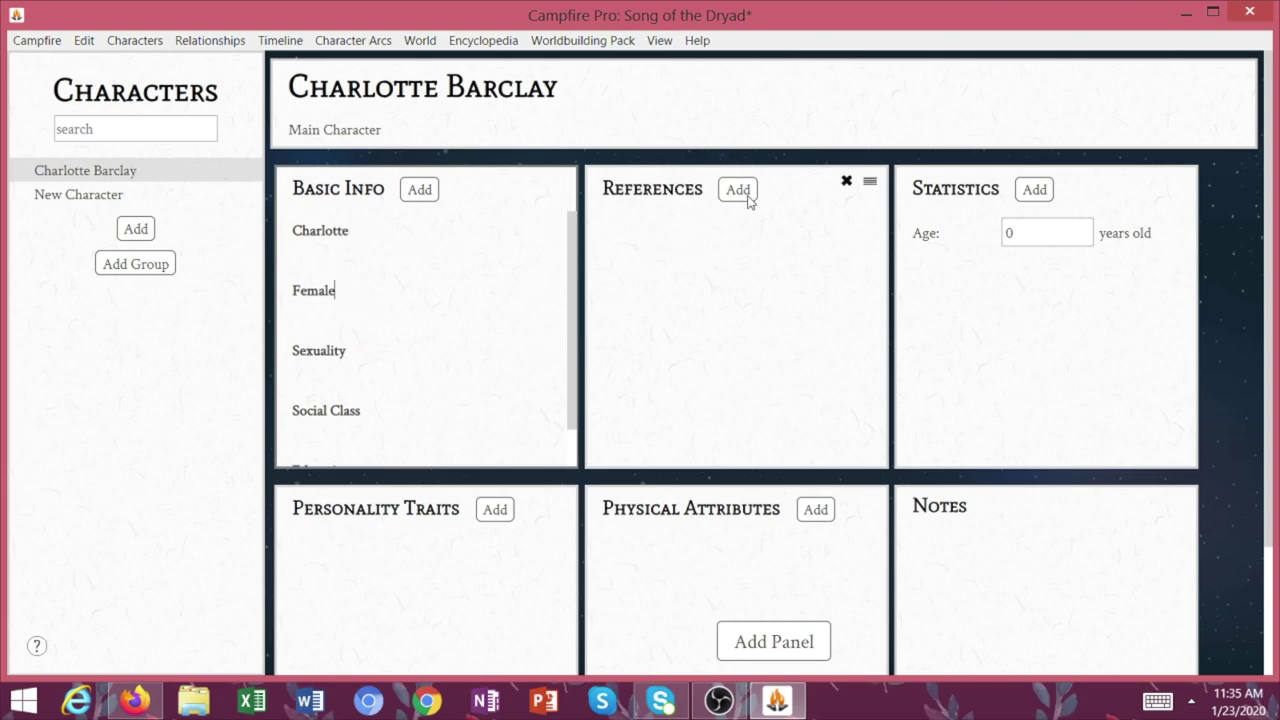
# Rename the second new character as "Dryad"
pyautogui.click(55, 196)
pyautogui.click(389, 84)
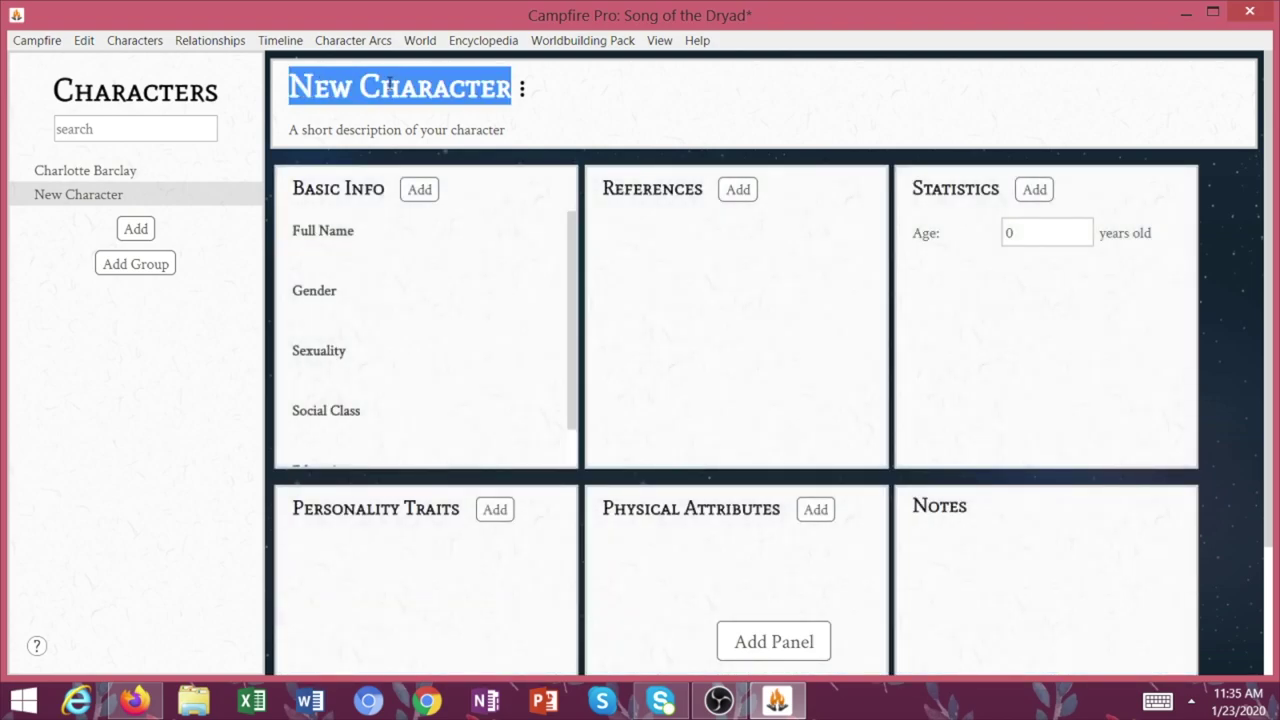
pyautogui.write('Dryad')
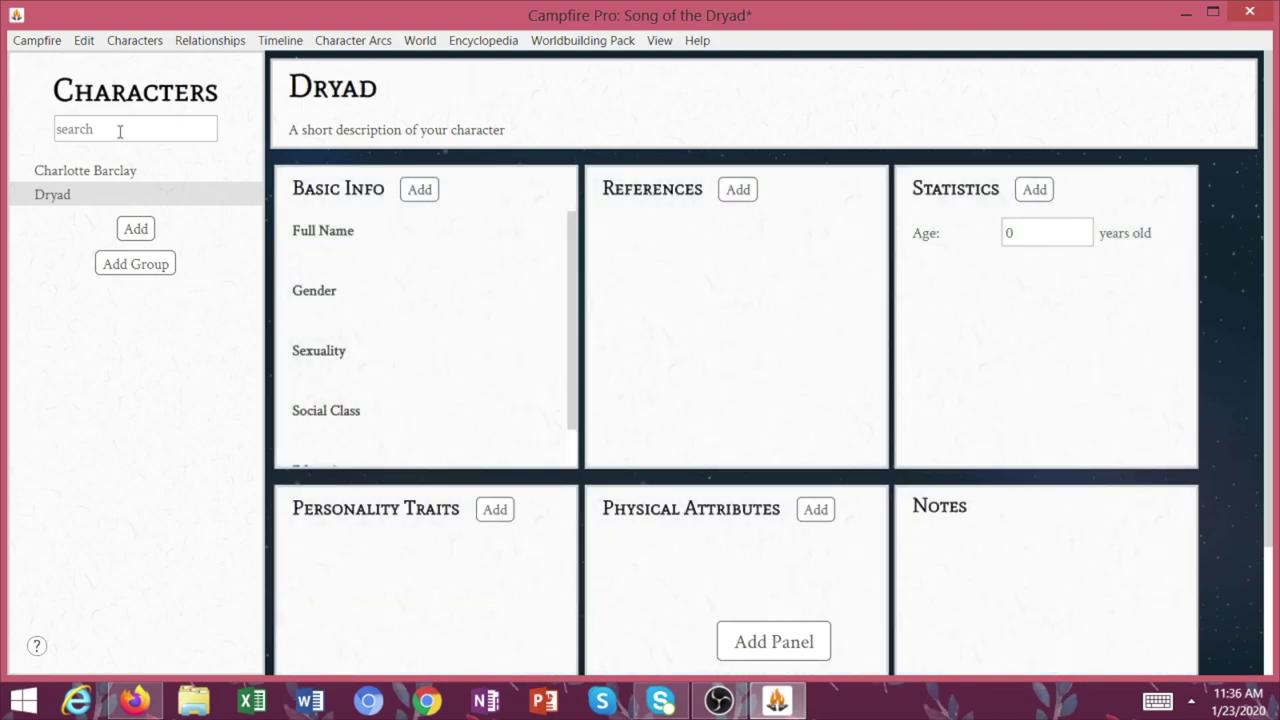
# Add Dryad as a reference on the main character's page with the note "Friends / Enemies / Lovers / Family"
pyautogui.click(110, 172)
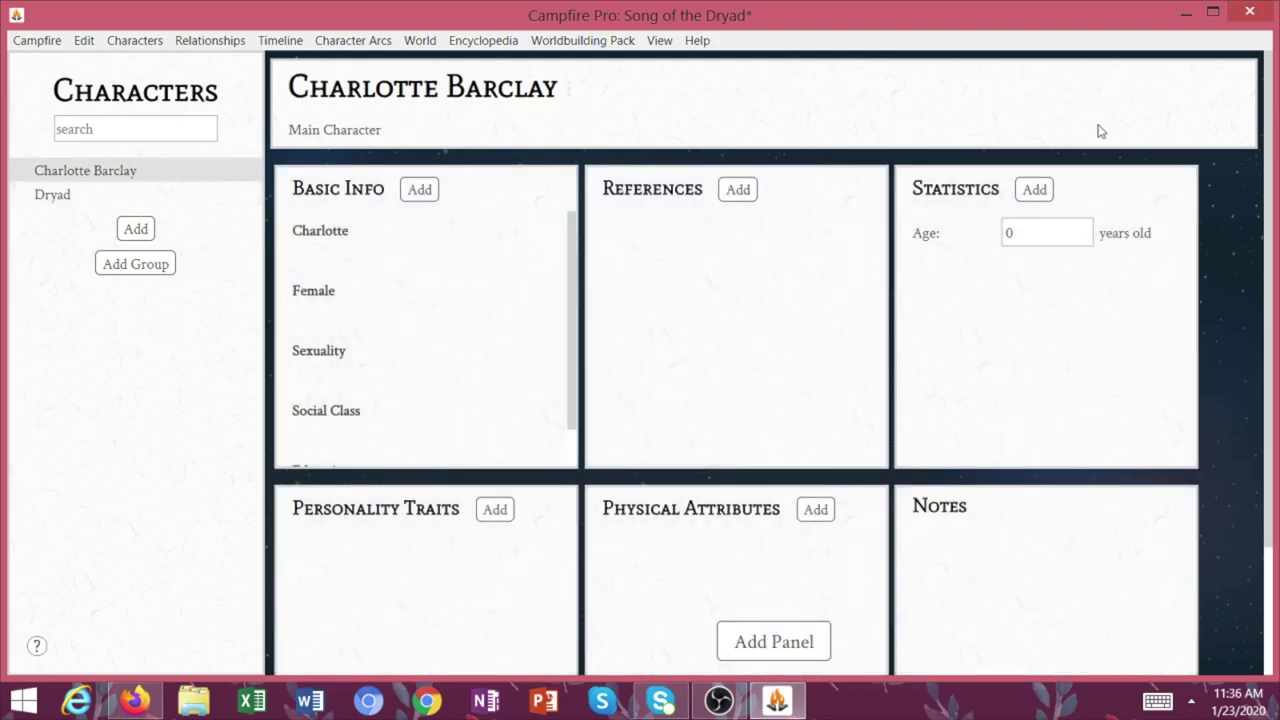
pyautogui.click(738, 190)
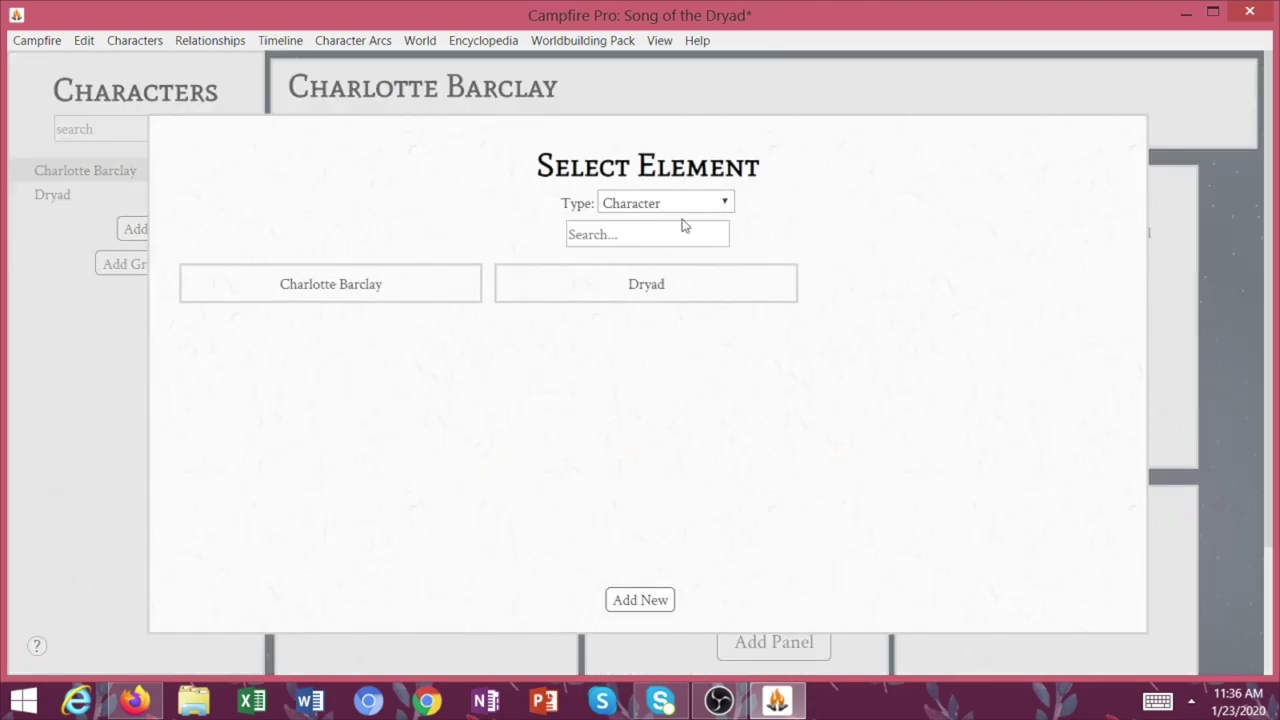
pyautogui.click(606, 275)
pyautogui.click(672, 248)
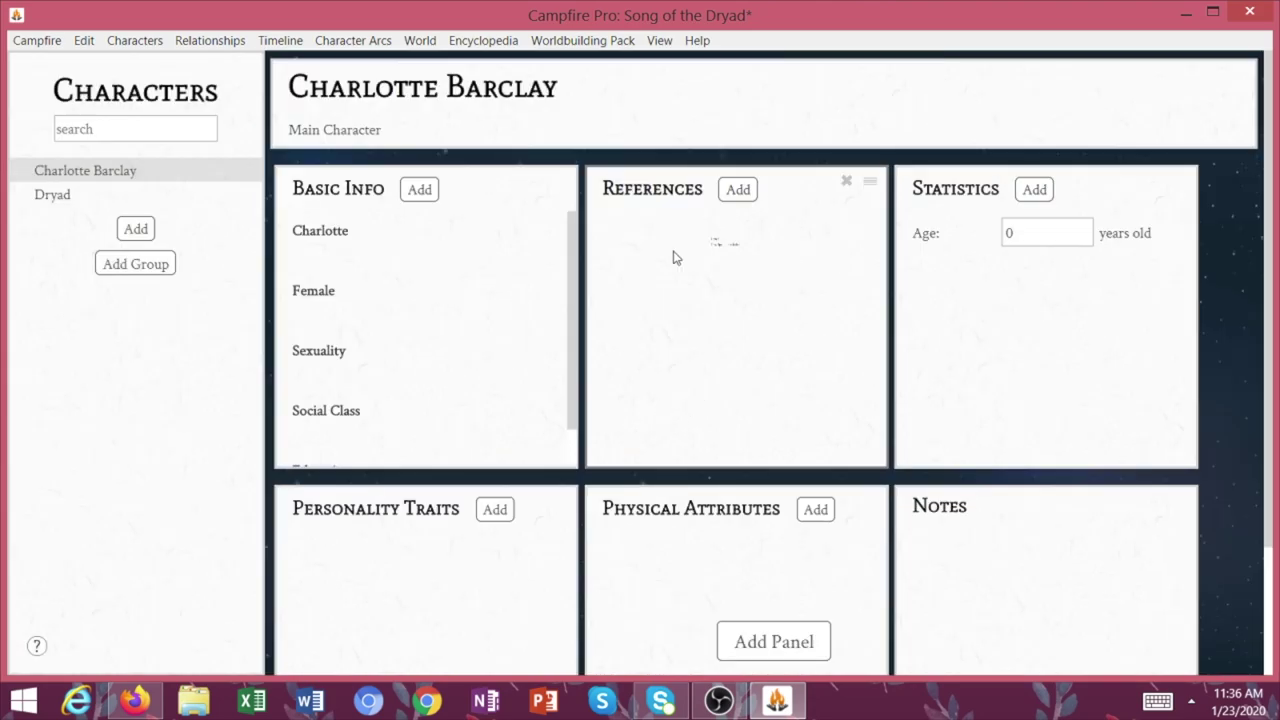
pyautogui.tripleClick(672, 254)
pyautogui.write('Fri')
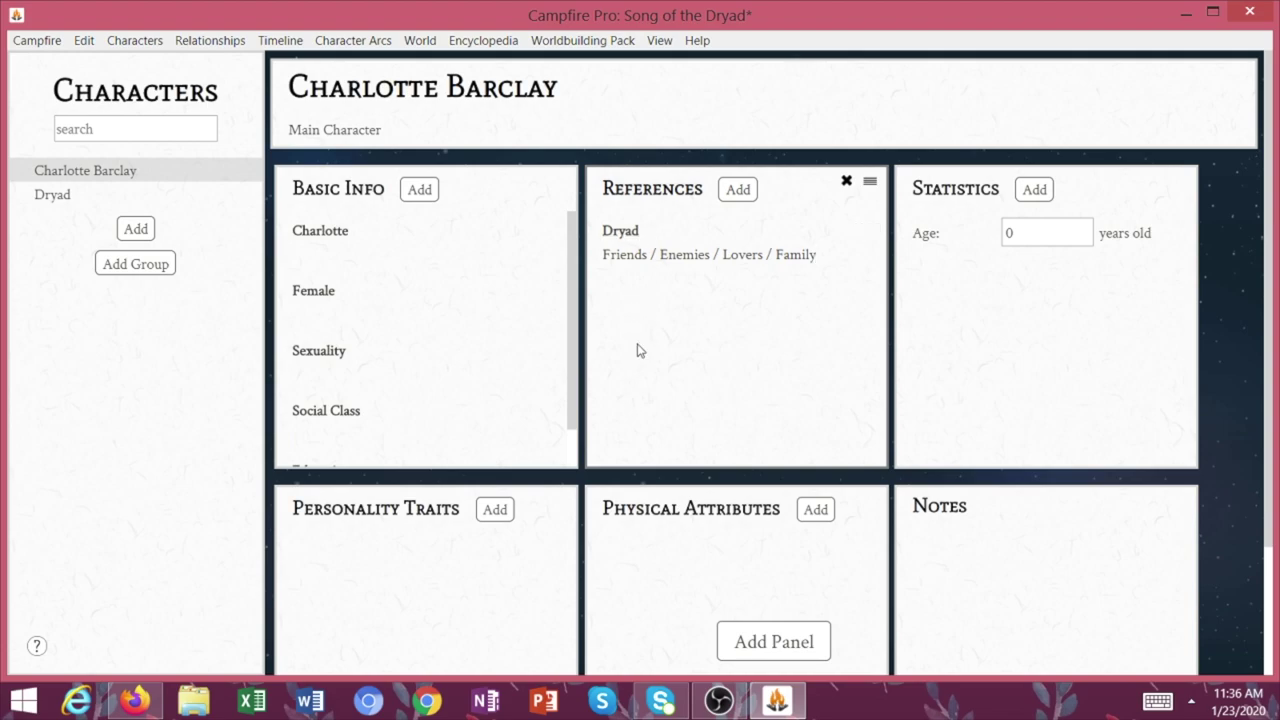
# Examine the Dryad reference's note and follow its link from the main character's page to the Dryad page
pyautogui.moveTo(603, 254); pyautogui.dragTo(810, 256)
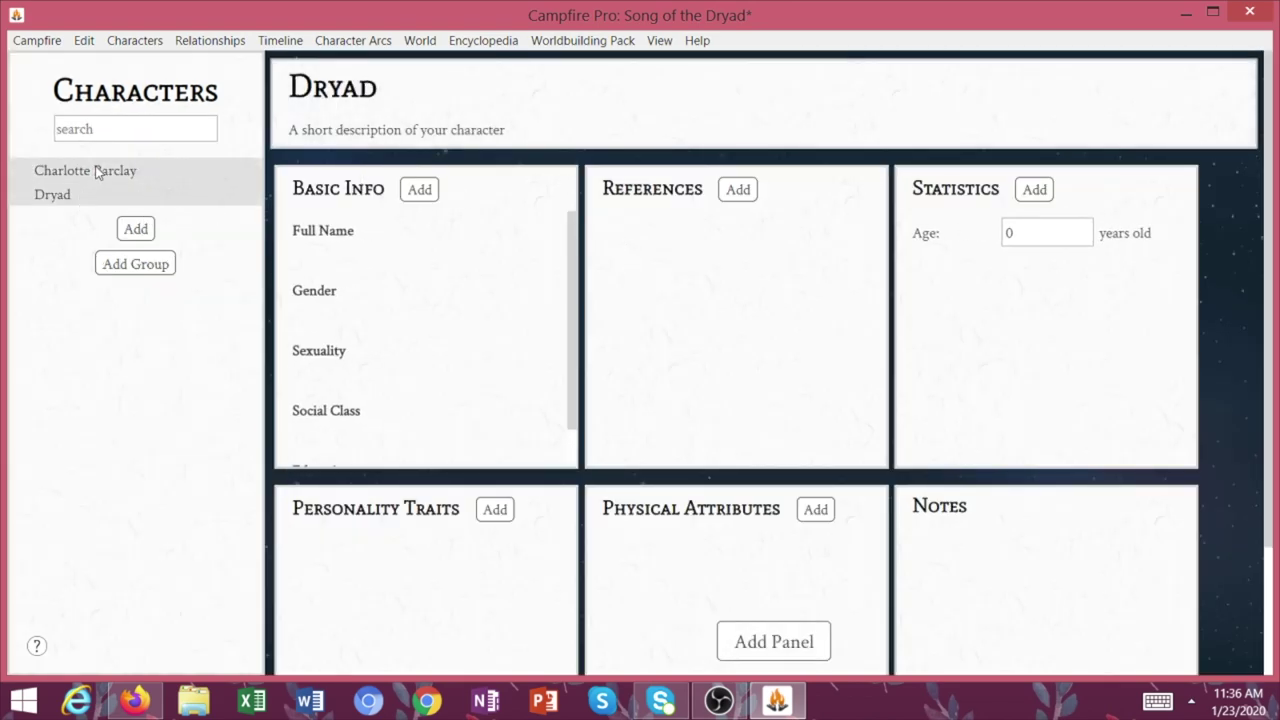
pyautogui.click(45, 172)
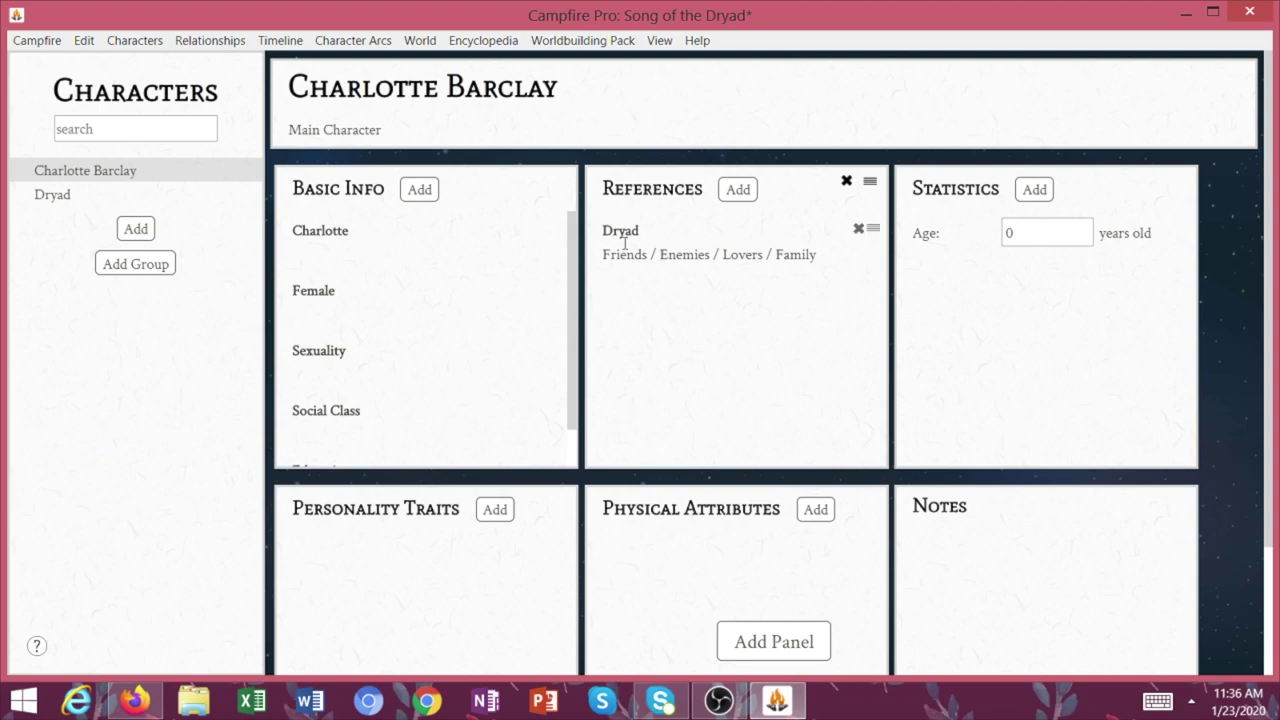
pyautogui.click(622, 236)
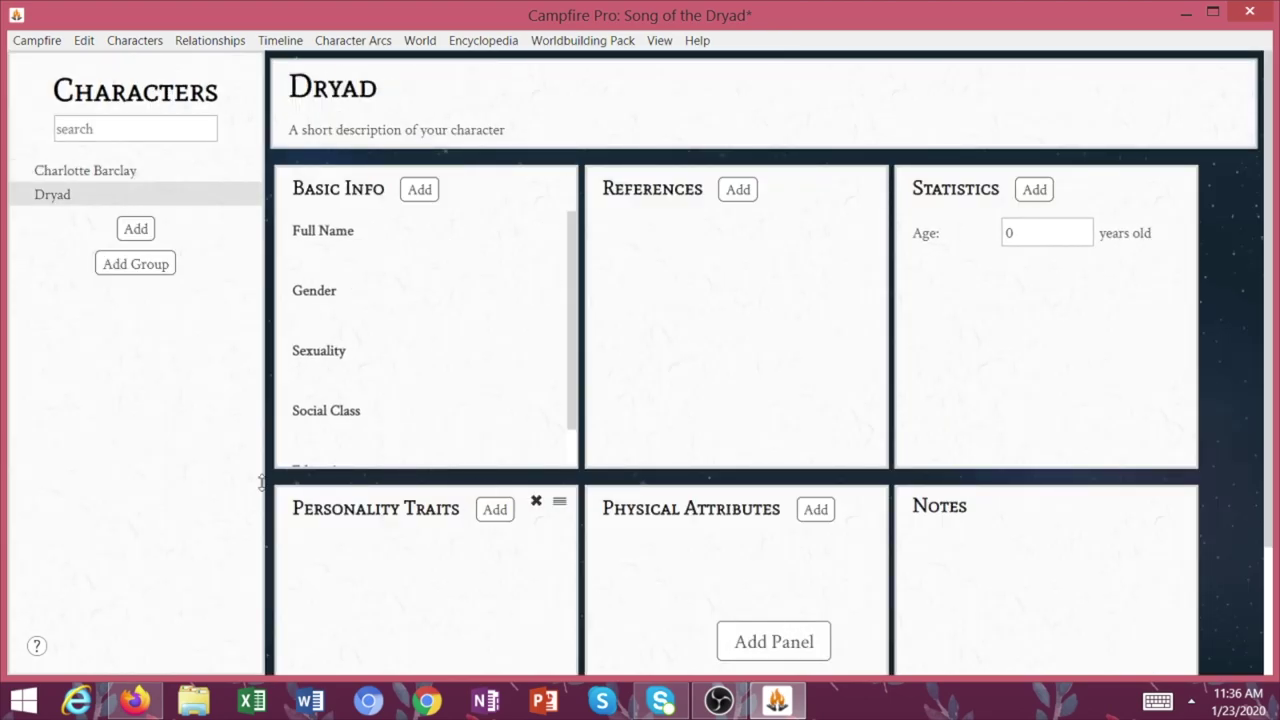
# Delete the Notes panel from the main character's page and add an image panel
pyautogui.click(97, 174)
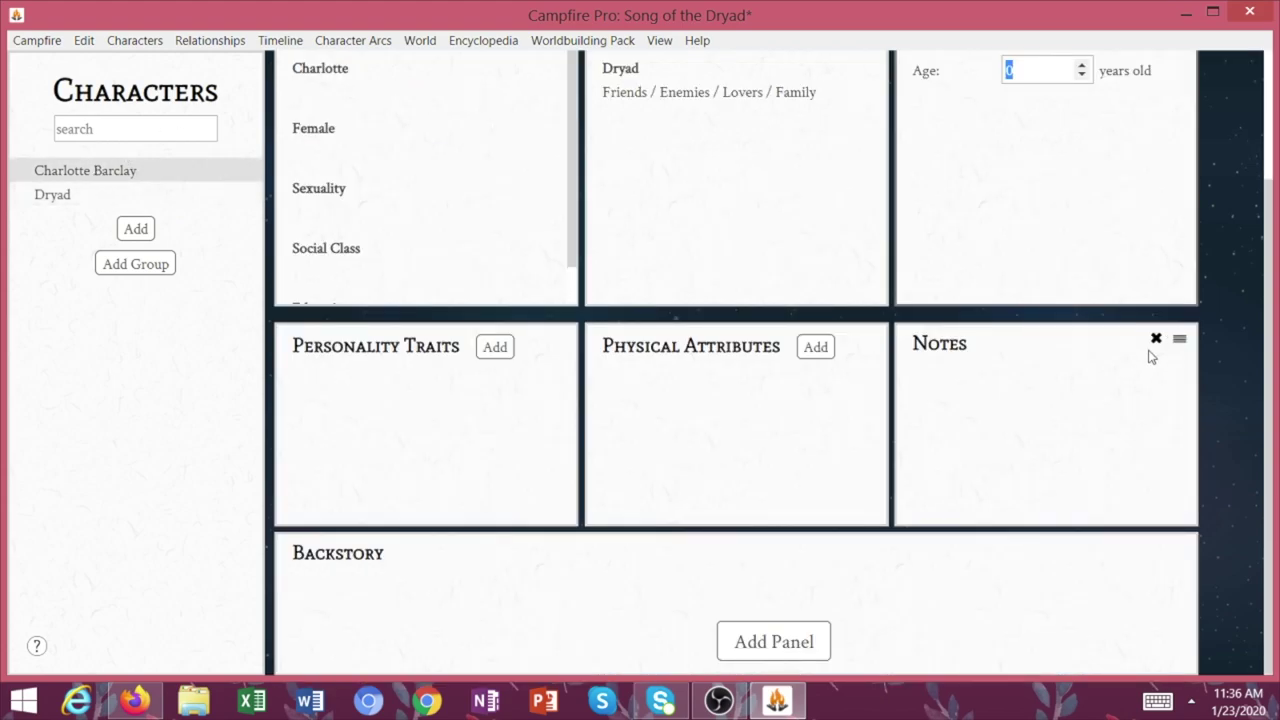
pyautogui.click(1158, 341)
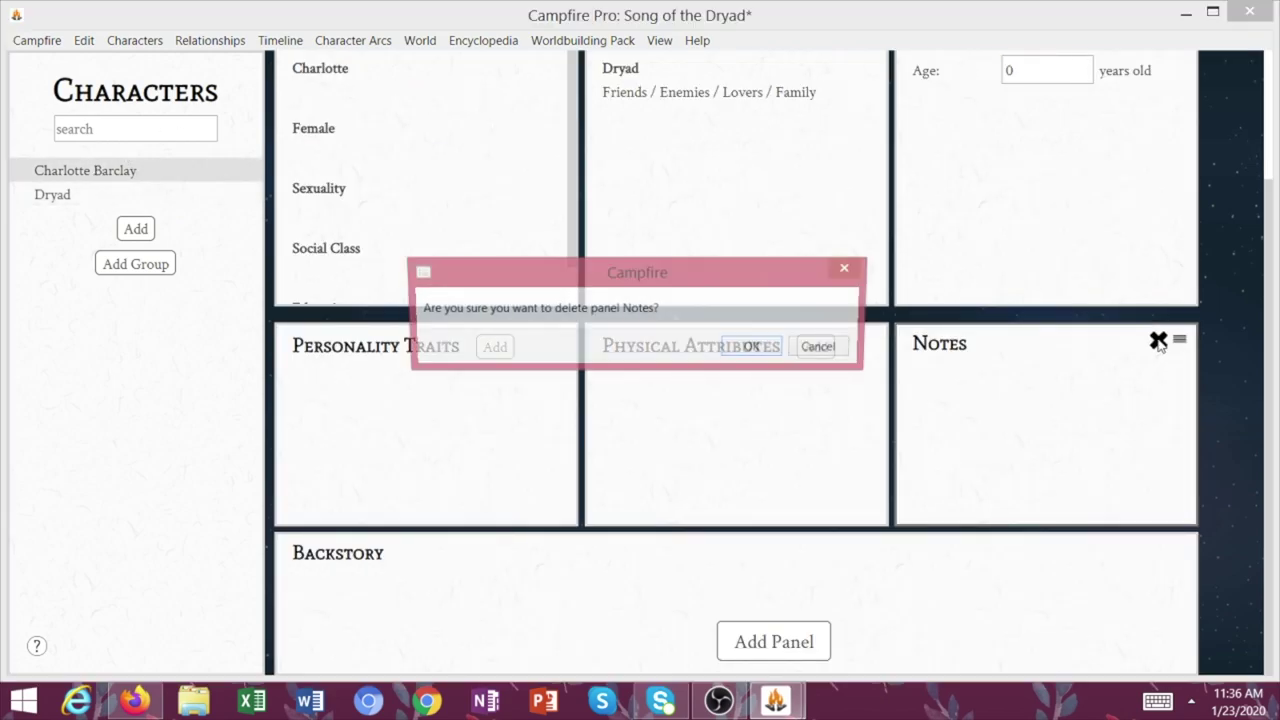
pyautogui.click(751, 346)
pyautogui.click(782, 636)
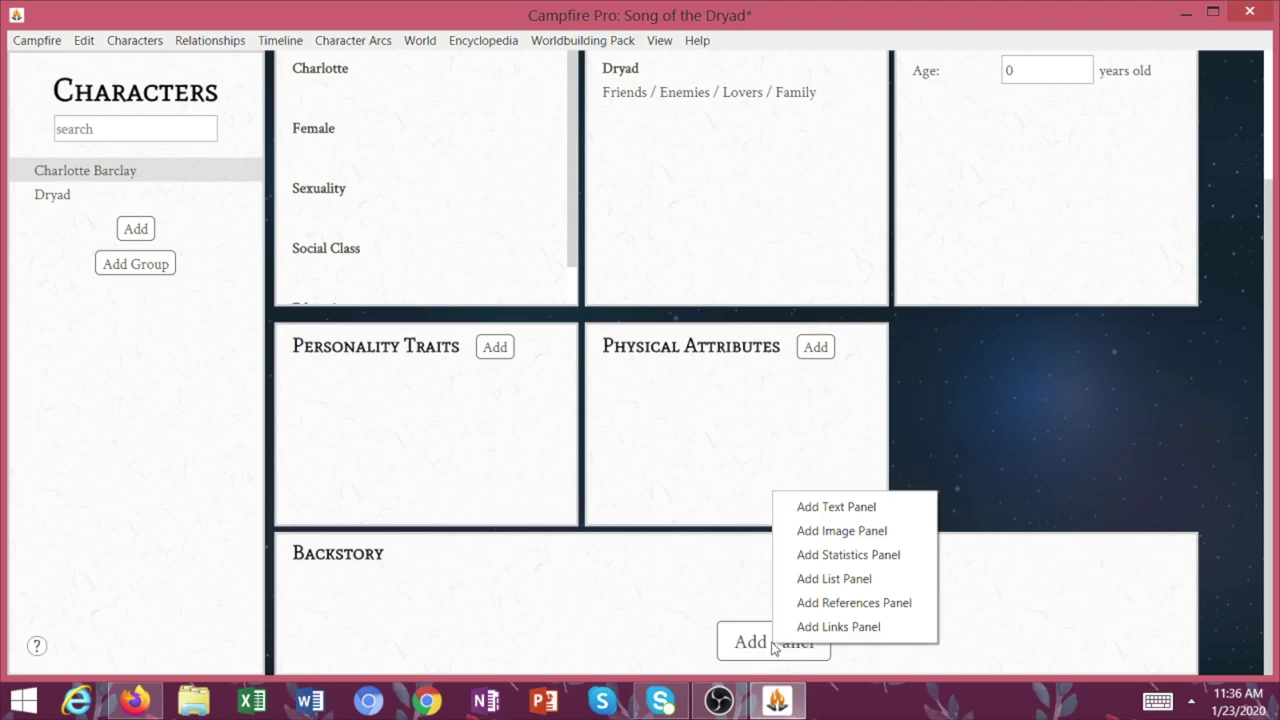
pyautogui.click(838, 531)
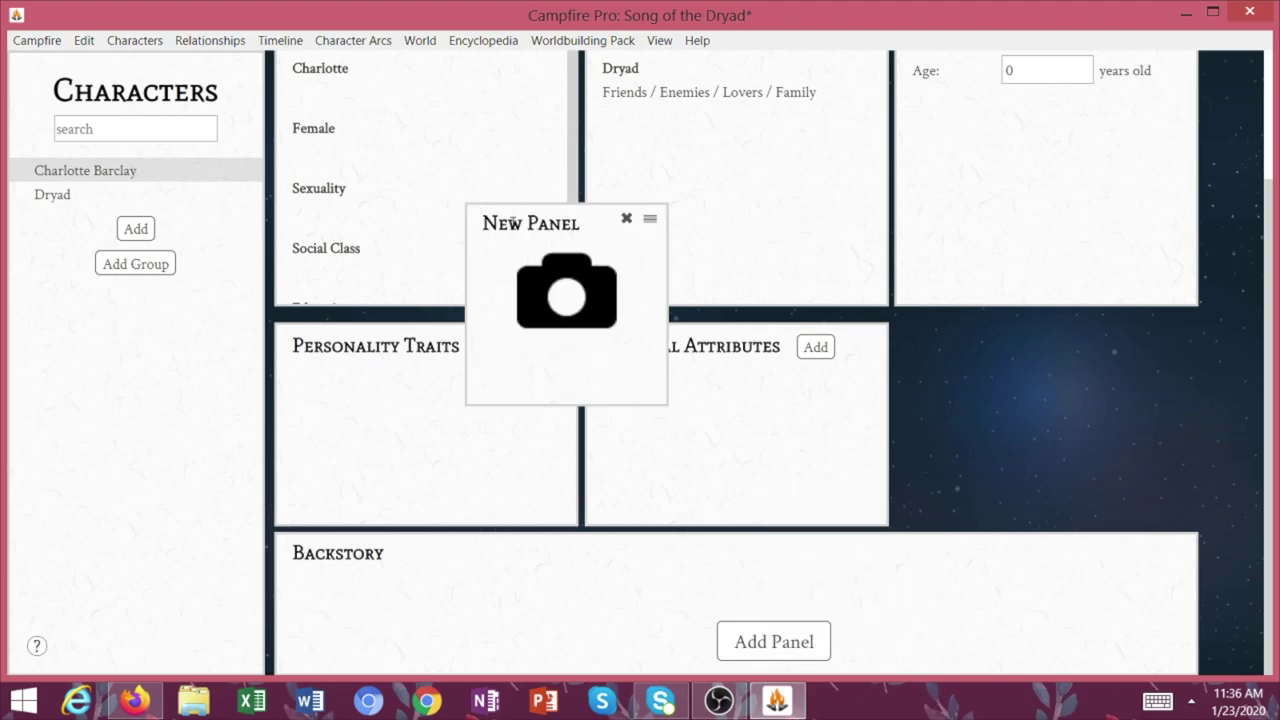
# Fit the book cover image panel beside Physical Attributes and narrow the Backstory panel to end at the Physical Attributes panel's edge
pyautogui.moveTo(648, 219); pyautogui.dragTo(1112, 366)
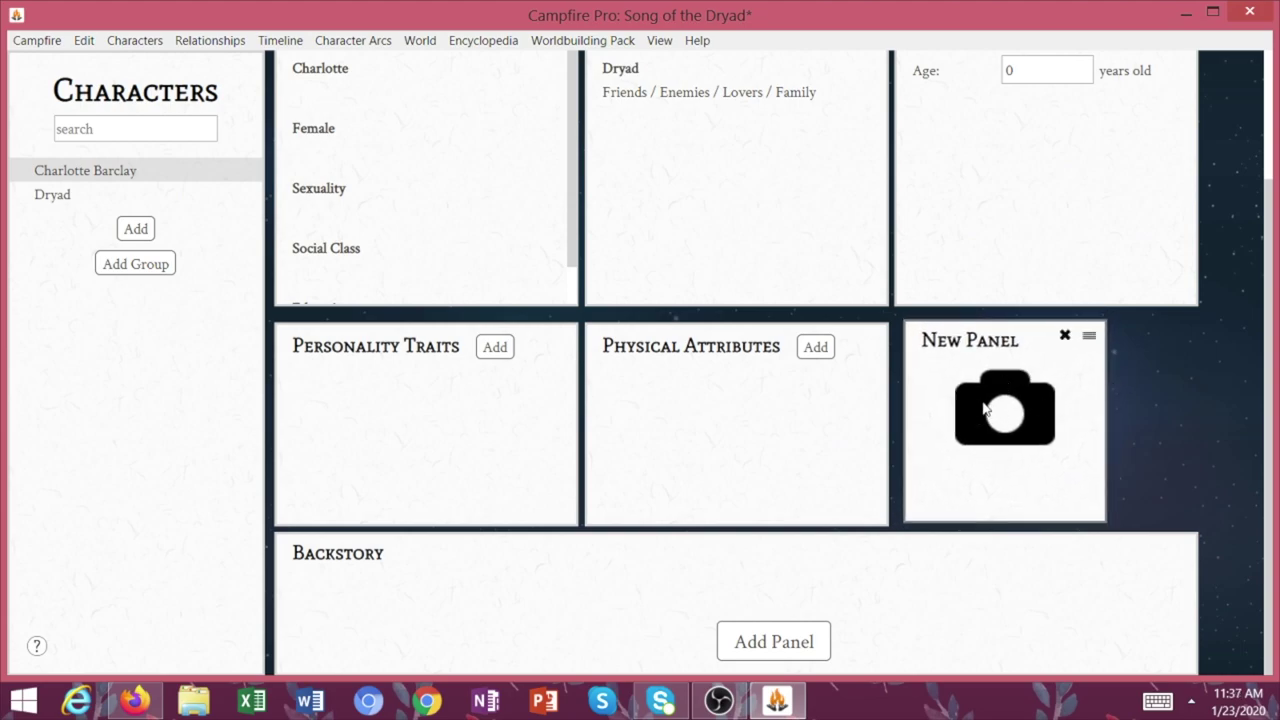
pyautogui.moveTo(981, 400); pyautogui.dragTo(1192, 682)
pyautogui.moveTo(1100, 517); pyautogui.dragTo(1204, 584)
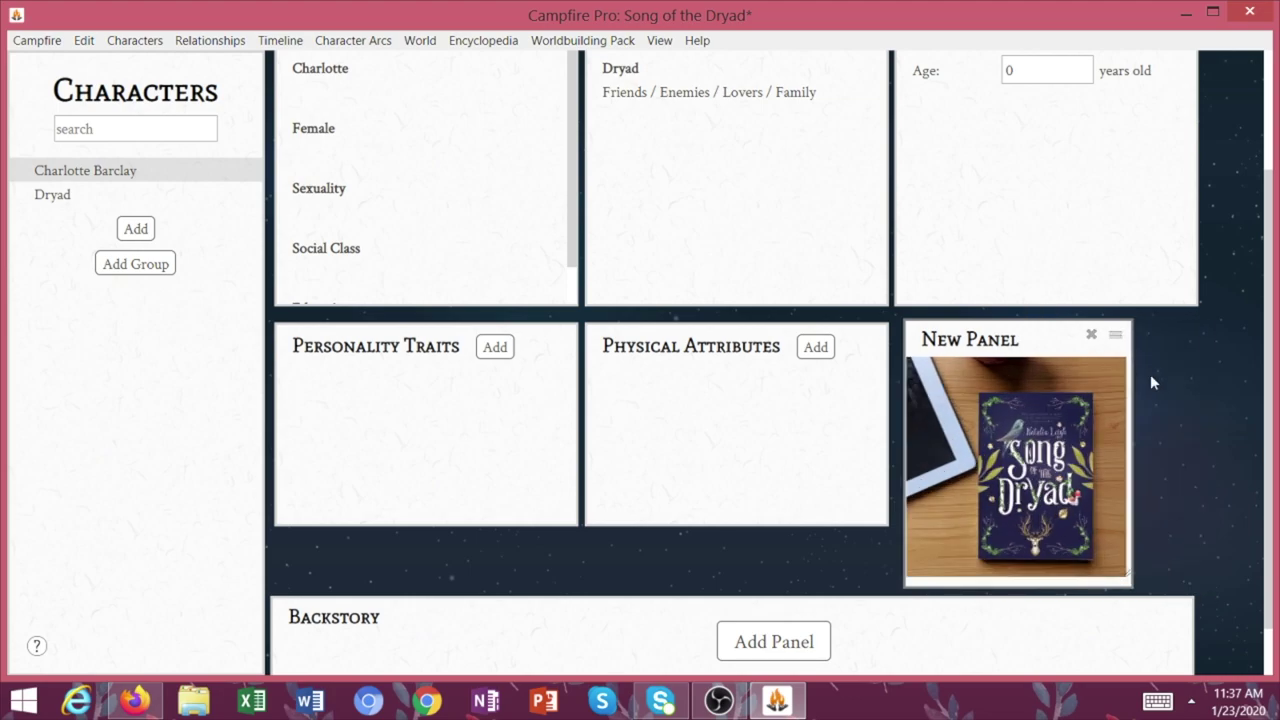
pyautogui.scroll(-1, 1145, 380)
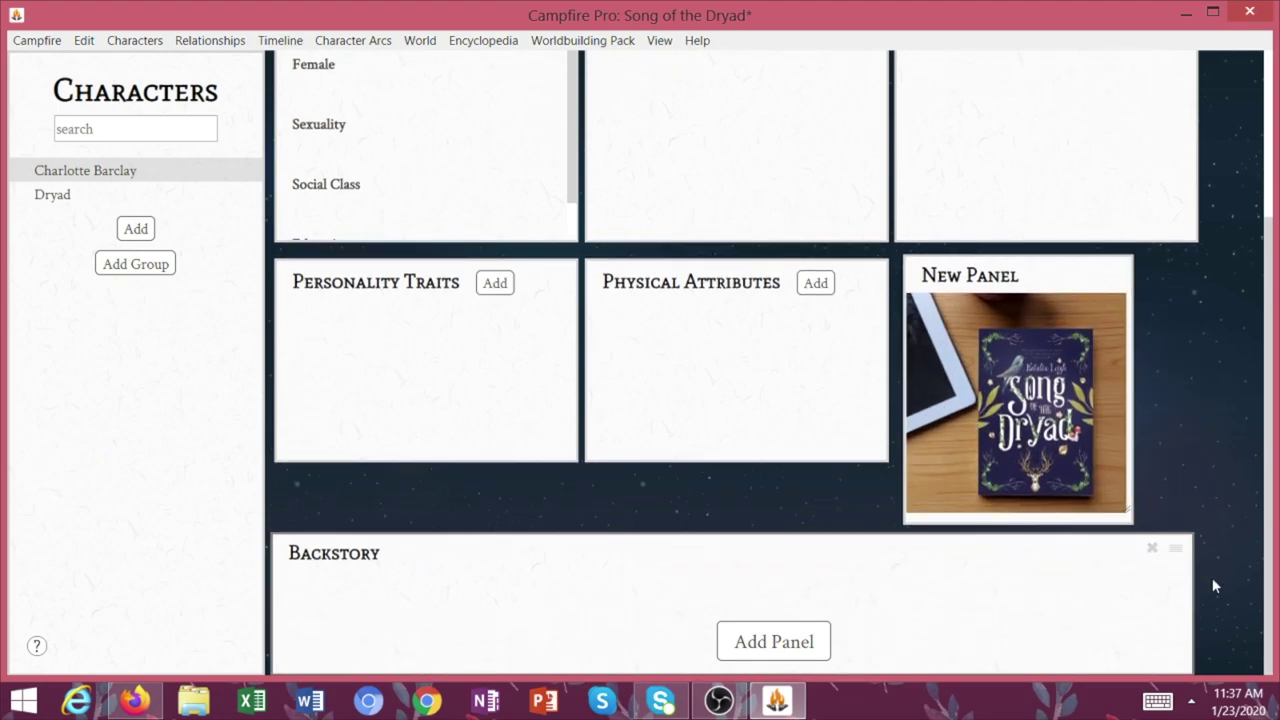
pyautogui.moveTo(1193, 598); pyautogui.dragTo(890, 587)
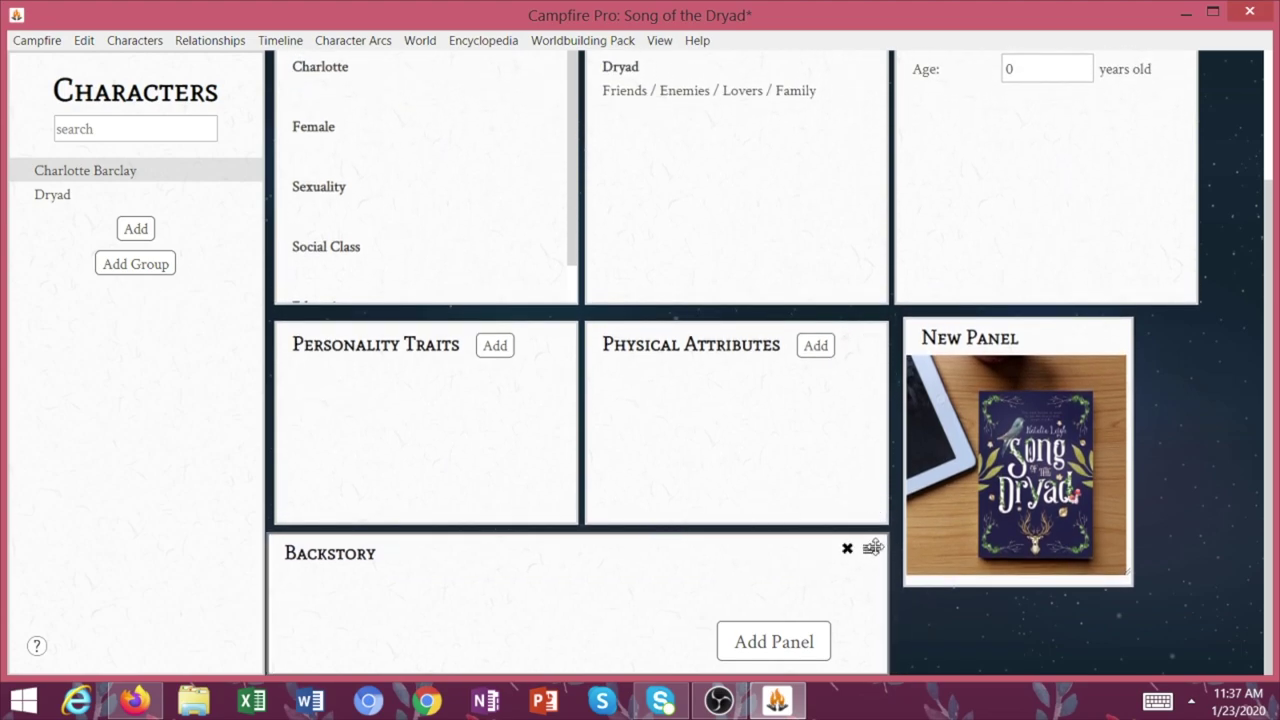
# Add a "Hair" item to the main character's Physical Attributes with the description "Long, brown, curly hair"
pyautogui.click(815, 346)
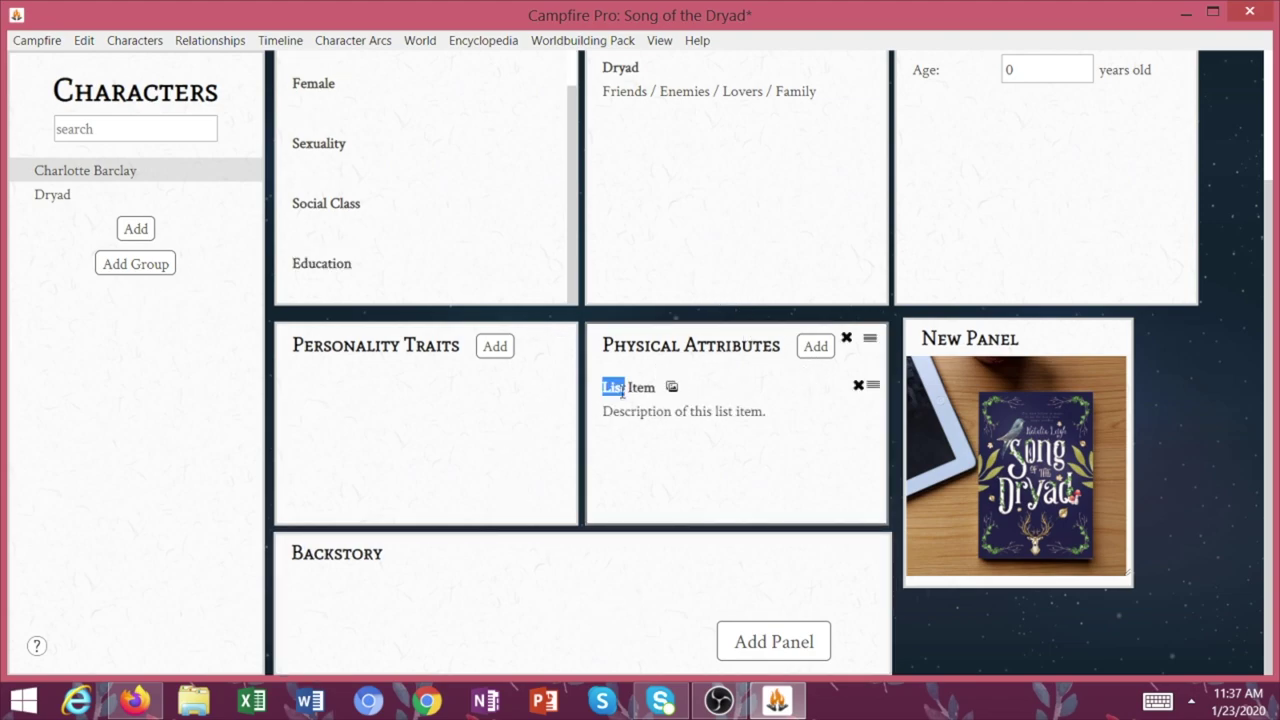
pyautogui.tripleClick(618, 390)
pyautogui.write('Hair')
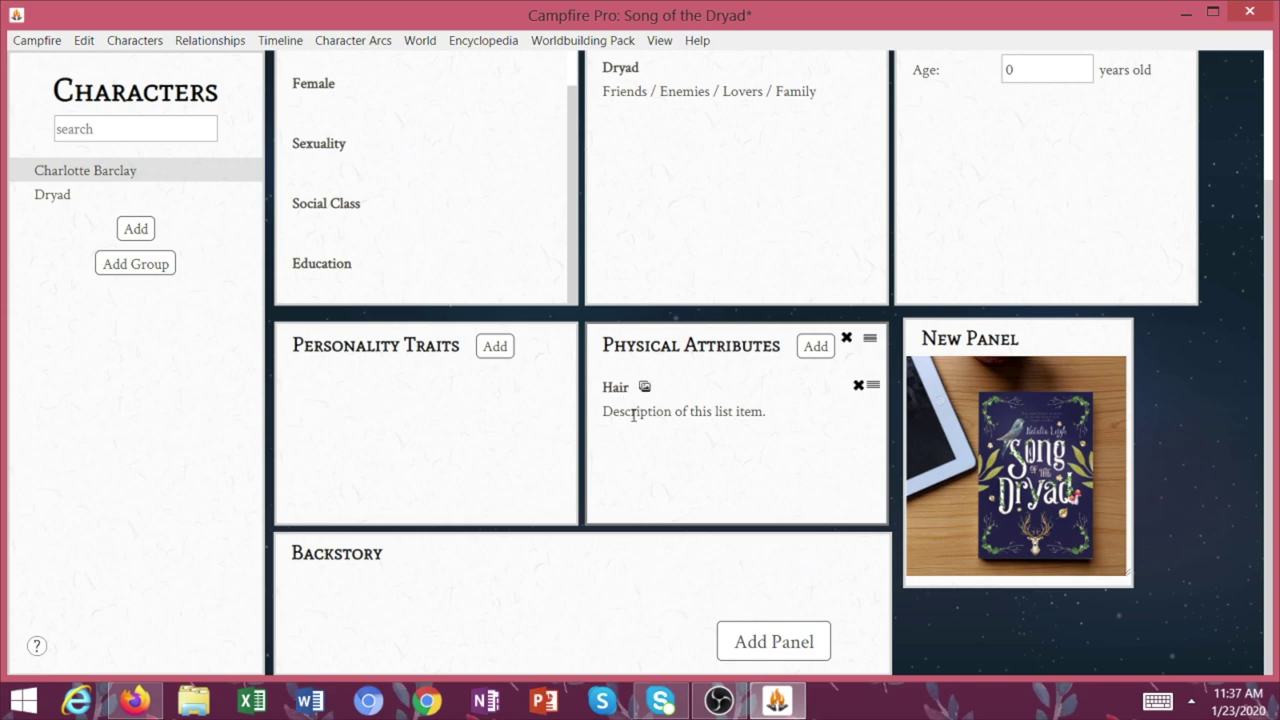
pyautogui.tripleClick(633, 415)
pyautogui.write('Long, brown, curly hair')
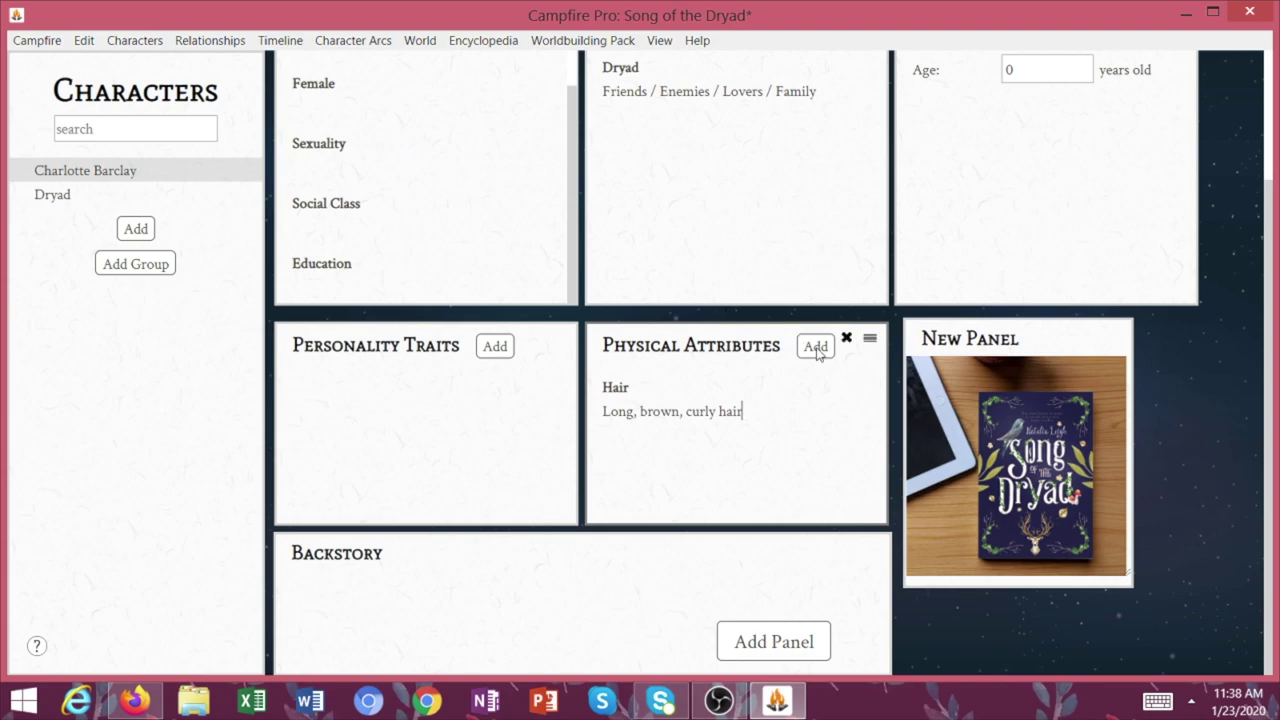
# Add an "Eyes" item to the main character's Physical Attributes with the description "Blue eyes"
pyautogui.click(815, 346)
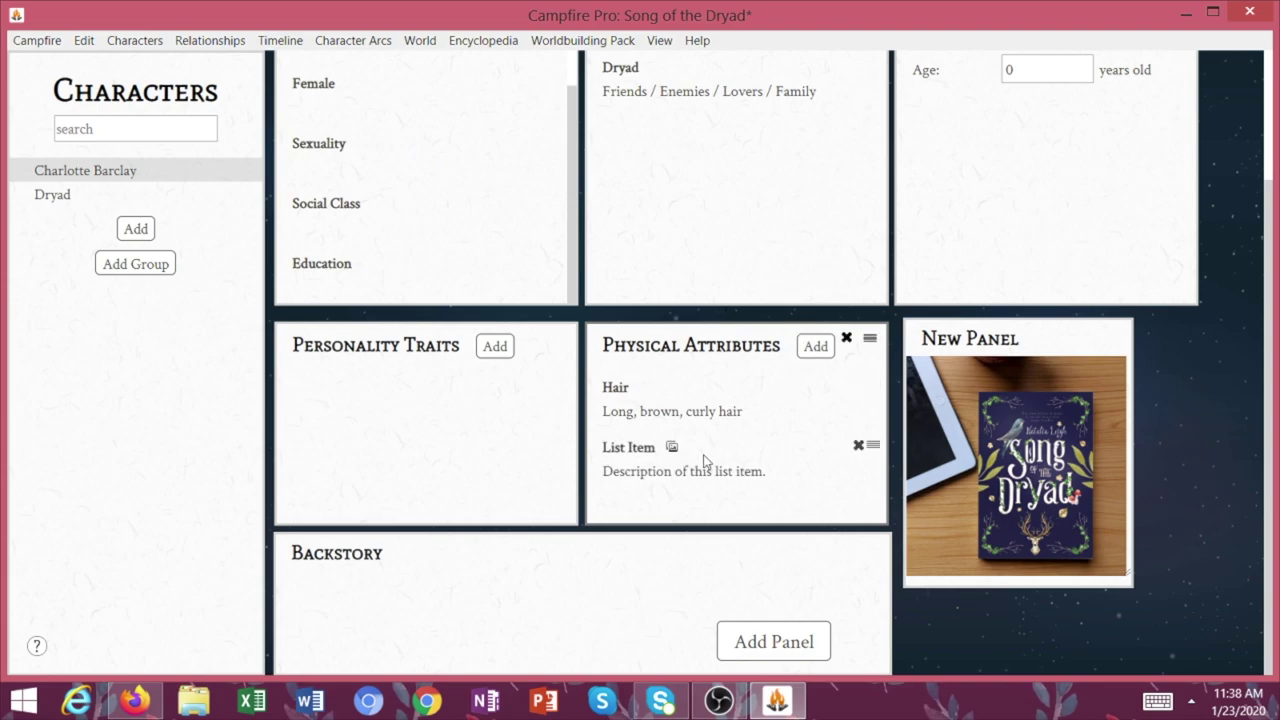
pyautogui.tripleClick(629, 447)
pyautogui.write('Eyes')
pyautogui.press('Tab')
pyautogui.write('Blue')
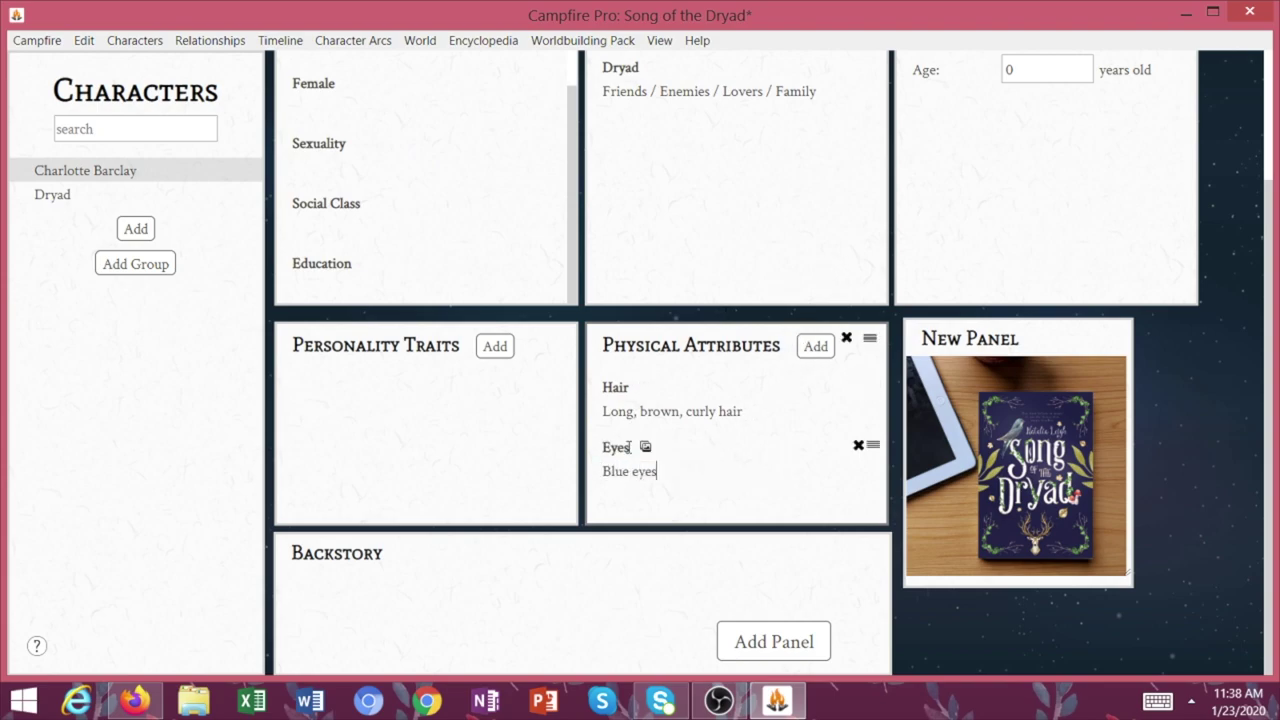
# Add the personality trait "Loves her family" with the description "Grew up in a close household"
pyautogui.click(494, 346)
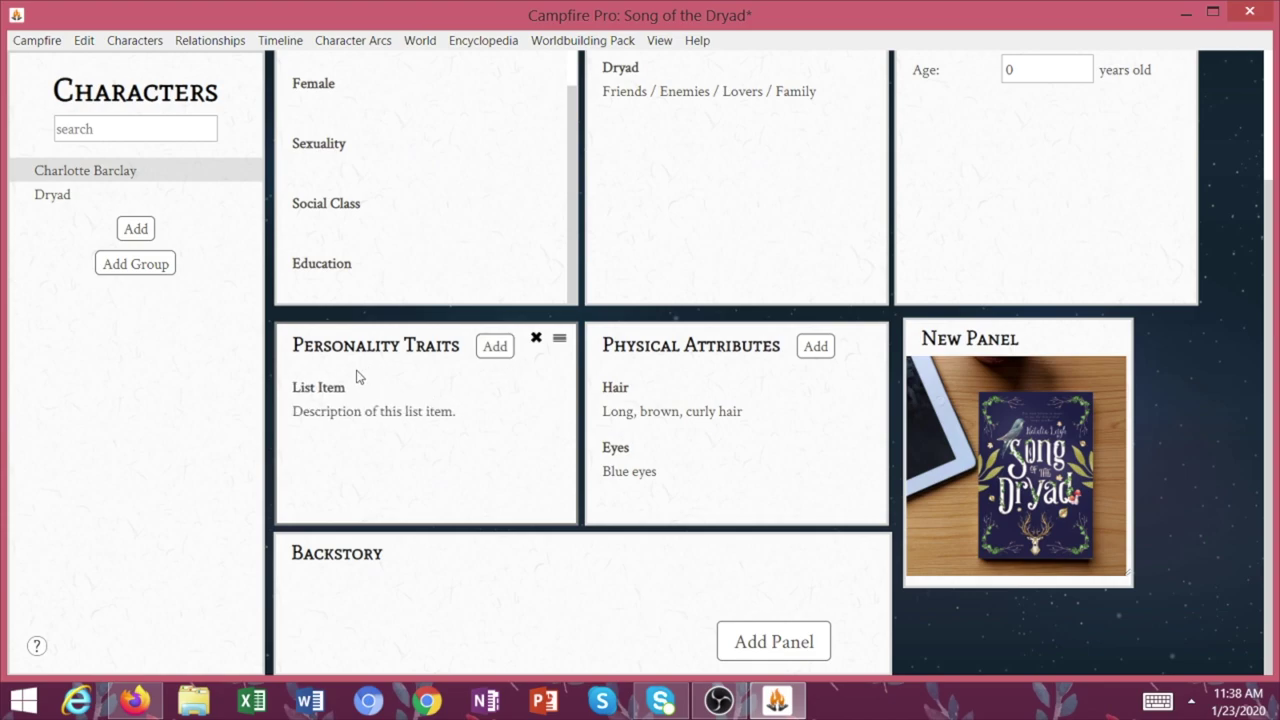
pyautogui.tripleClick(327, 387)
pyautogui.write('Loves her family')
pyautogui.tripleClick(325, 412)
pyautogui.write('Grew up in a close household')
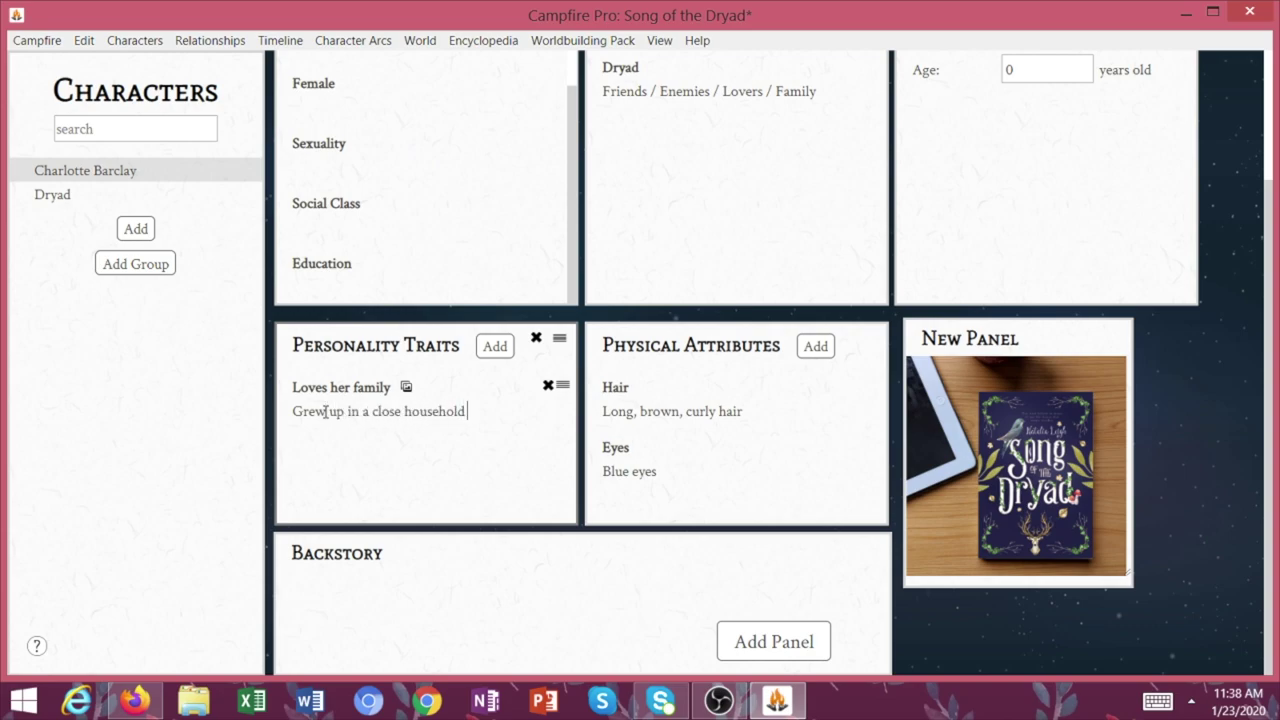
# Add a "Birth Year" statistic to the main character's page with the value 2020 and clear its unit text
pyautogui.scroll(3, 335, 398)
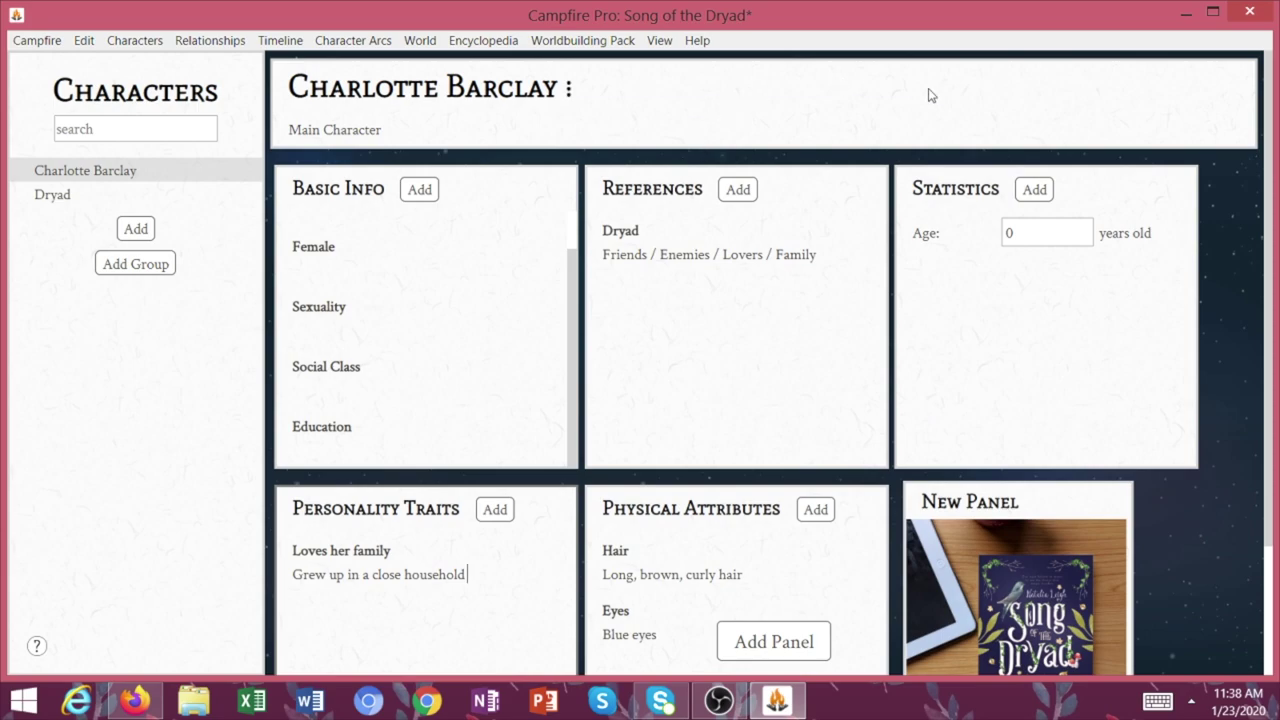
pyautogui.click(1010, 238)
pyautogui.scroll(-1, 764, 140)
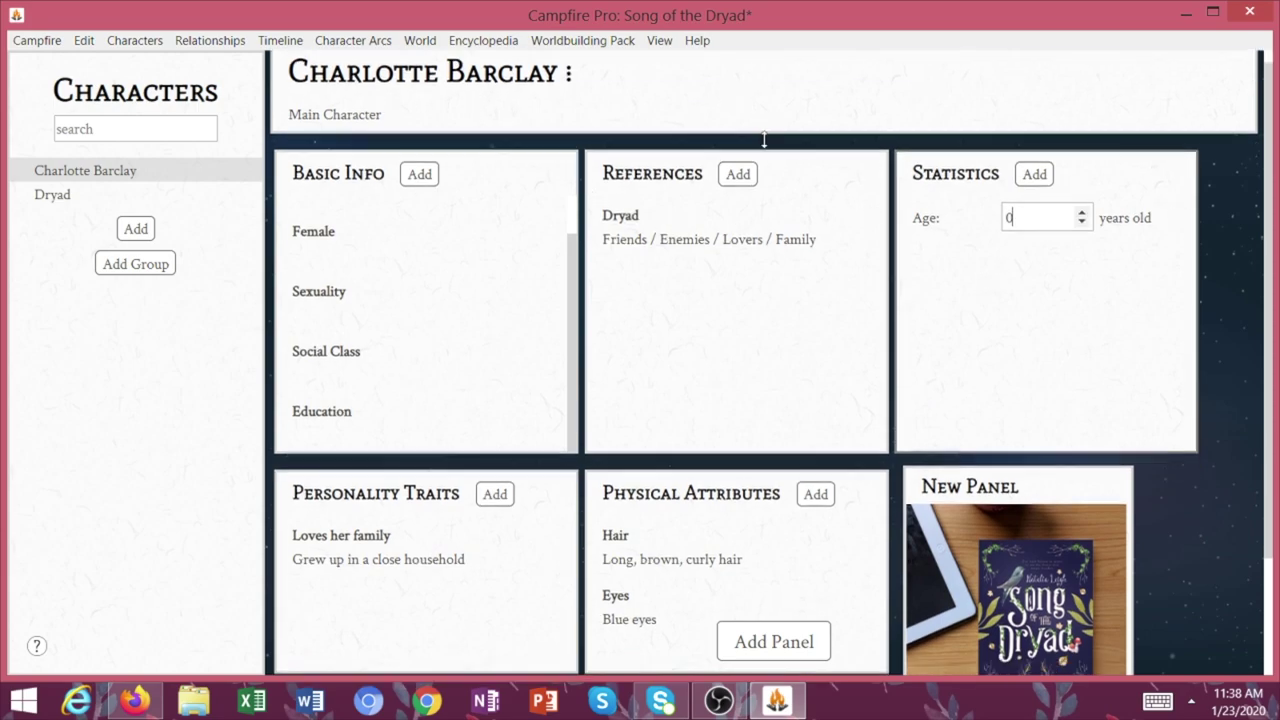
pyautogui.scroll(-3, 443, 646)
pyautogui.scroll(4, 443, 646)
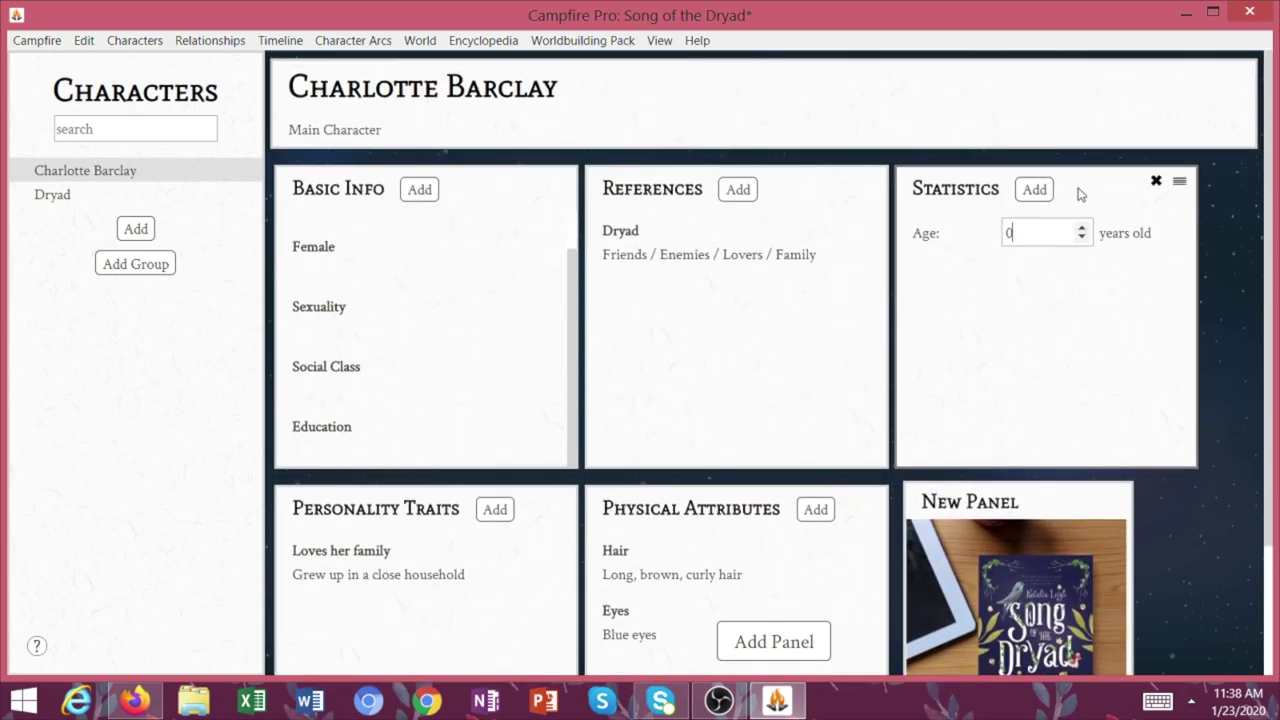
pyautogui.click(1034, 189)
pyautogui.doubleClick(945, 275)
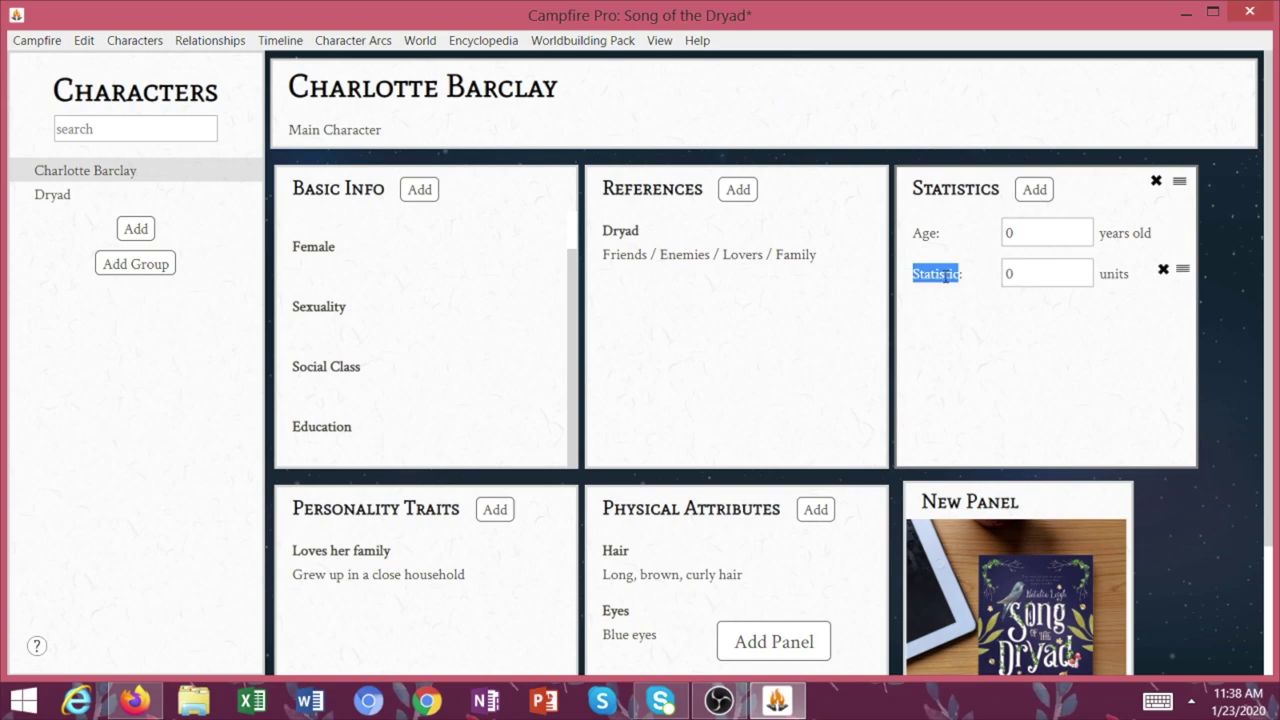
pyautogui.write('Birth Year')
pyautogui.click(1014, 262)
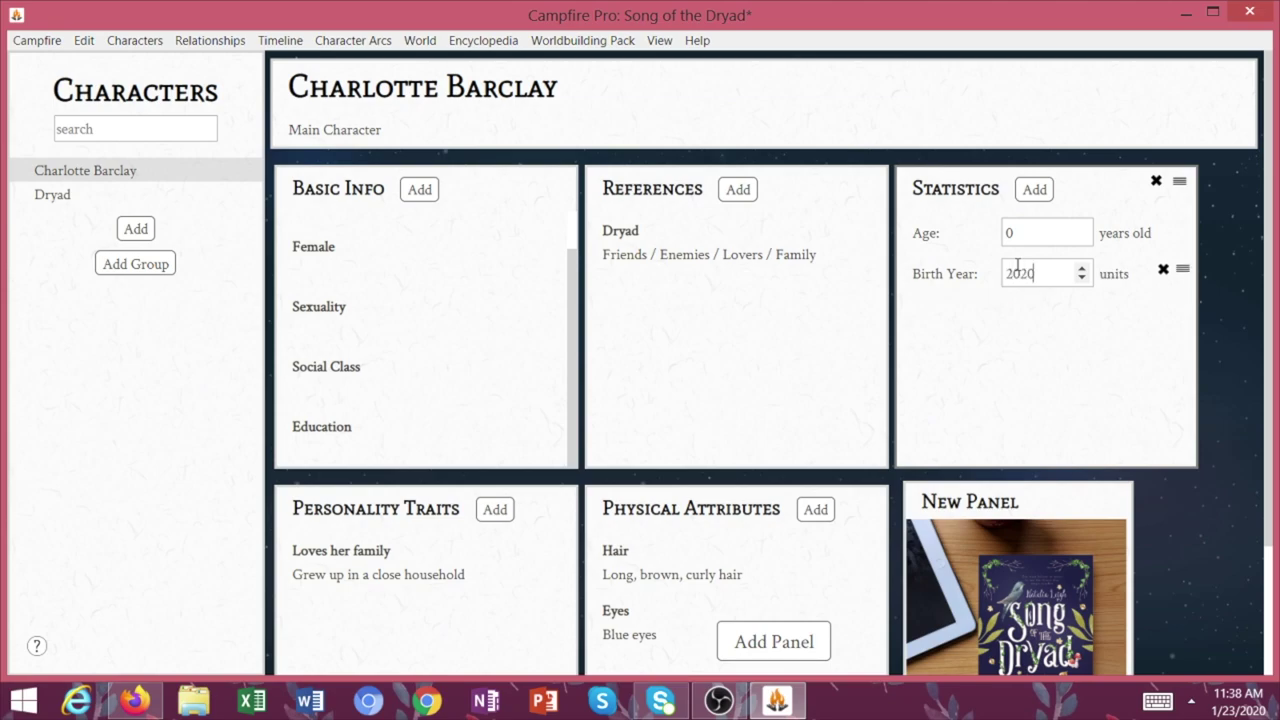
pyautogui.doubleClick(1125, 278)
# Add a third character to the character list and name it "The Brownie"
pyautogui.click(52, 194)
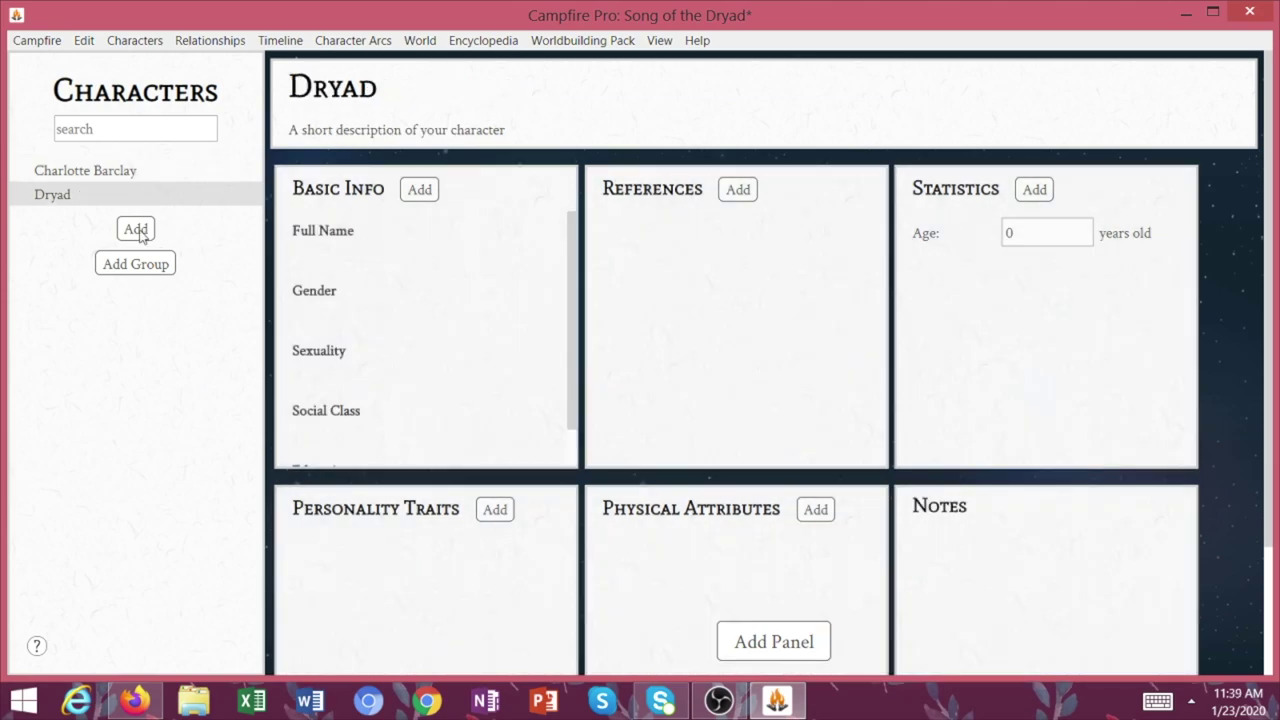
pyautogui.click(136, 228)
pyautogui.click(74, 218)
pyautogui.doubleClick(337, 85)
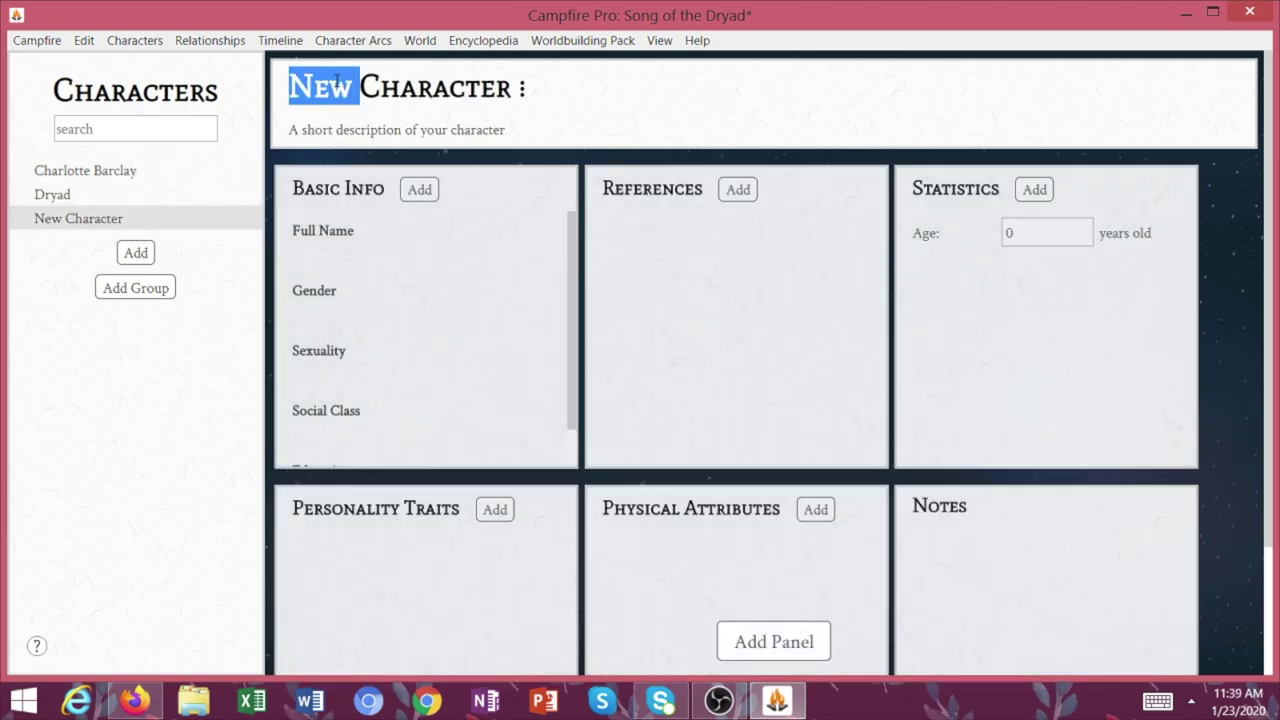
pyautogui.write('The Brownie')
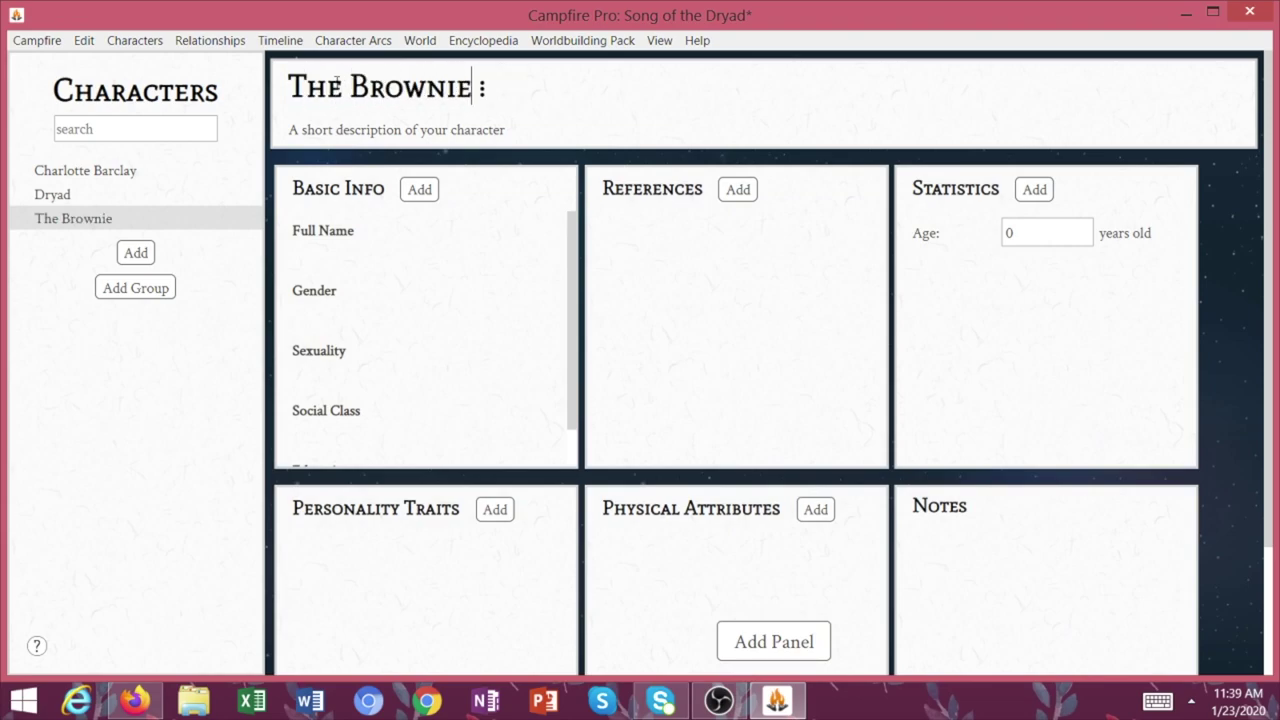
# Add both the main character and Dryad as references on The Brownie's page
pyautogui.click(738, 192)
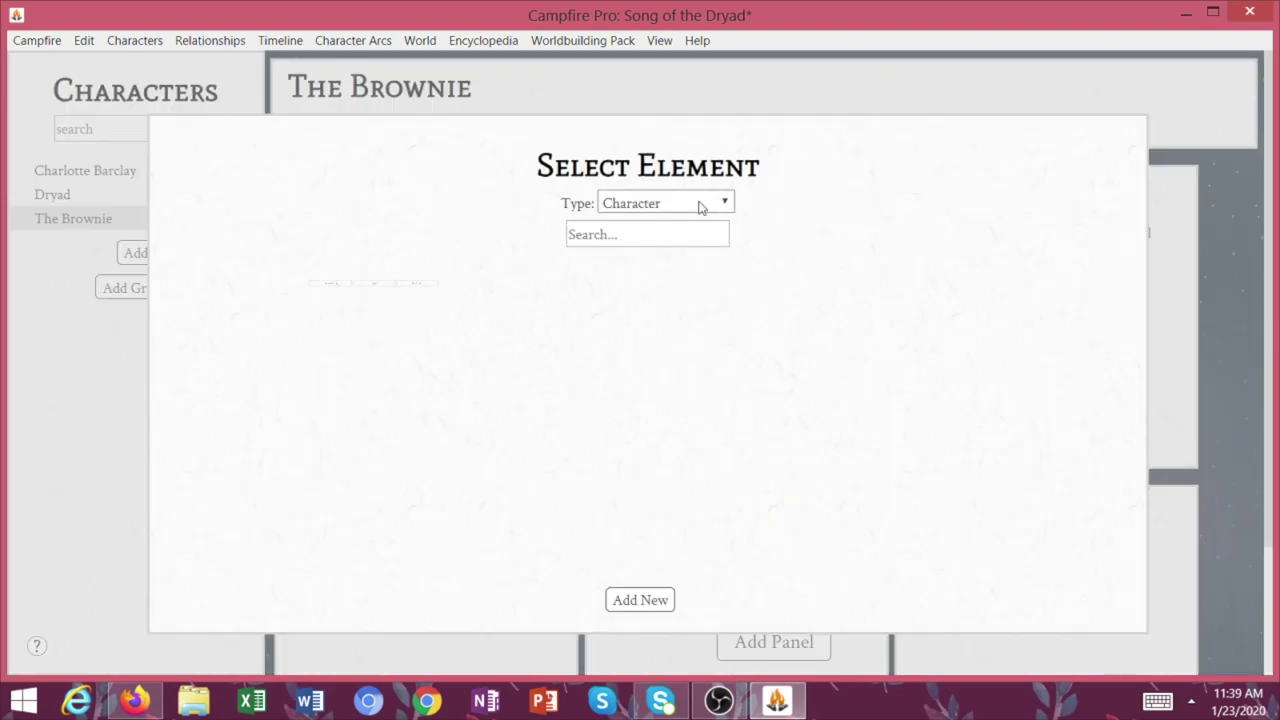
pyautogui.click(362, 287)
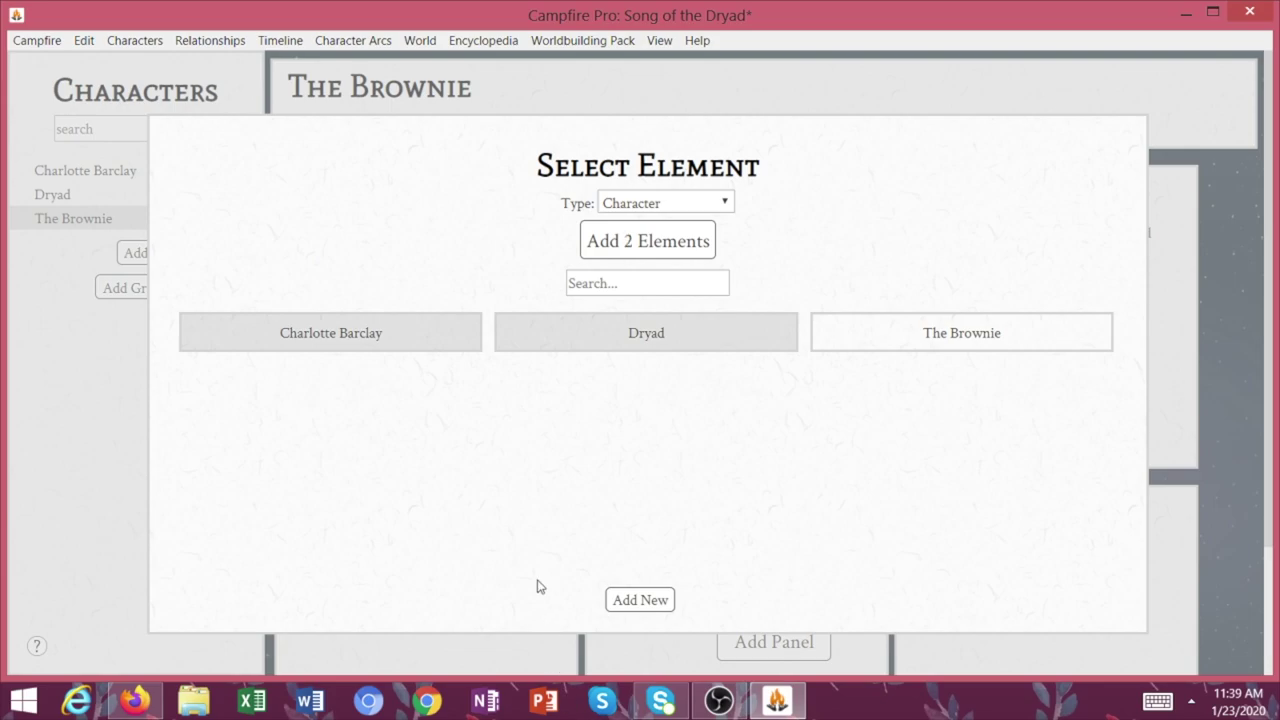
pyautogui.click(656, 605)
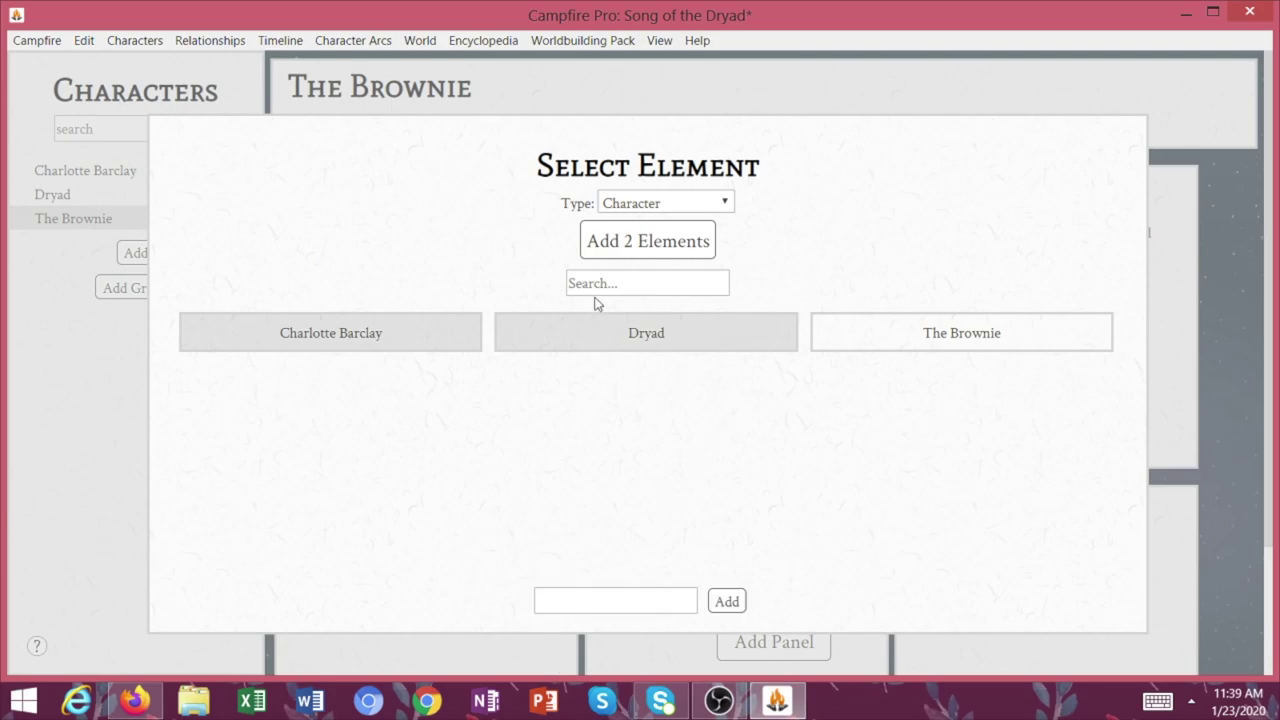
pyautogui.click(606, 246)
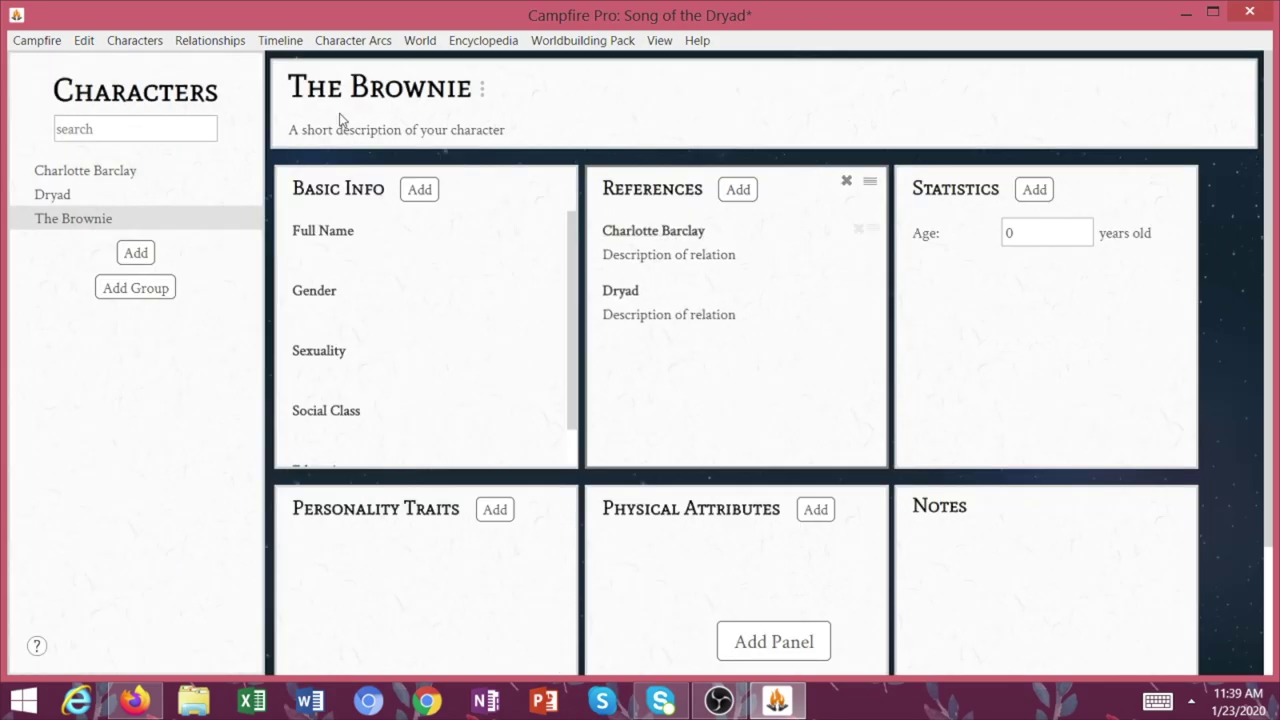
# Delete the Notes panel from The Brownie's page and enlarge the illustration in the new image panel to fill it
pyautogui.scroll(-3, 745, 322)
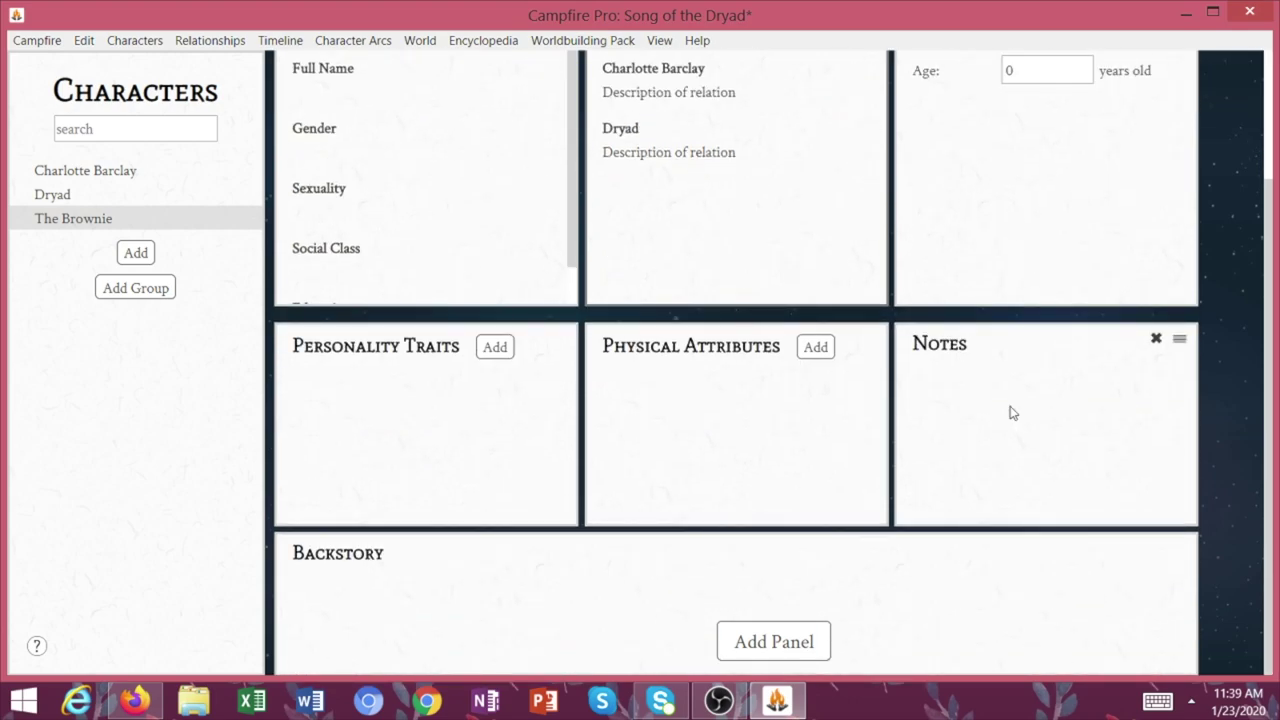
pyautogui.click(1158, 341)
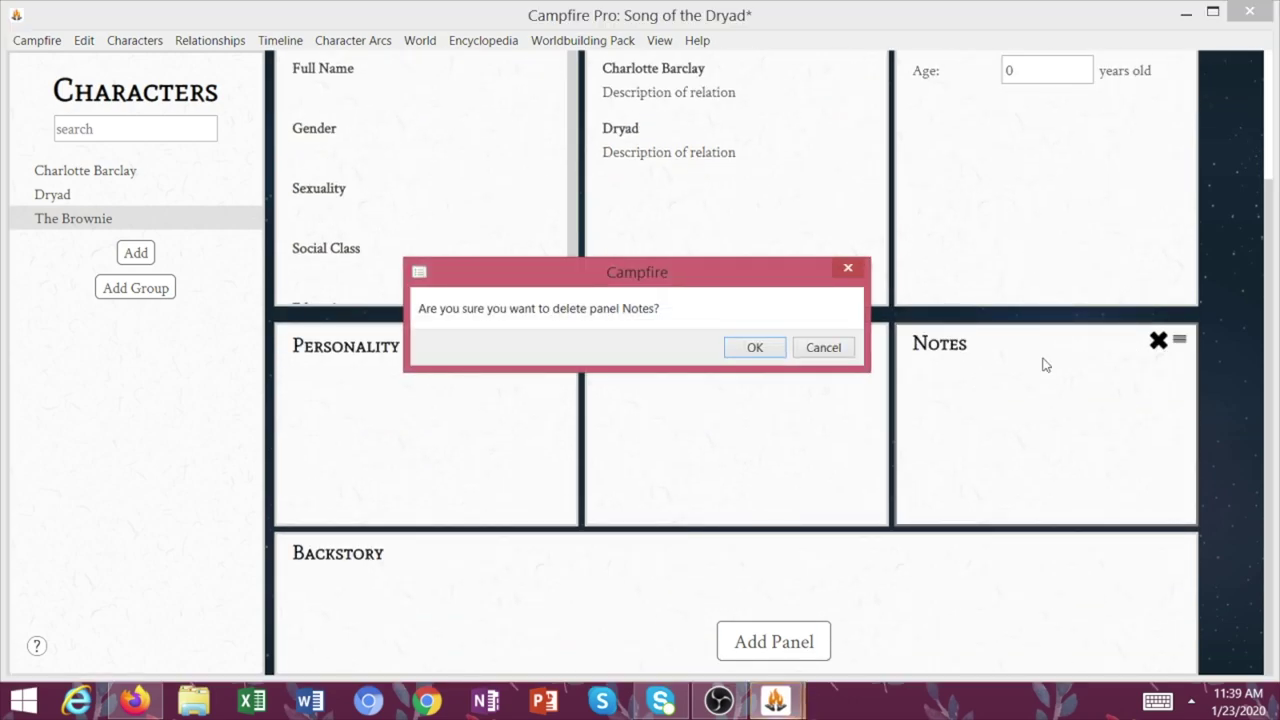
pyautogui.click(752, 348)
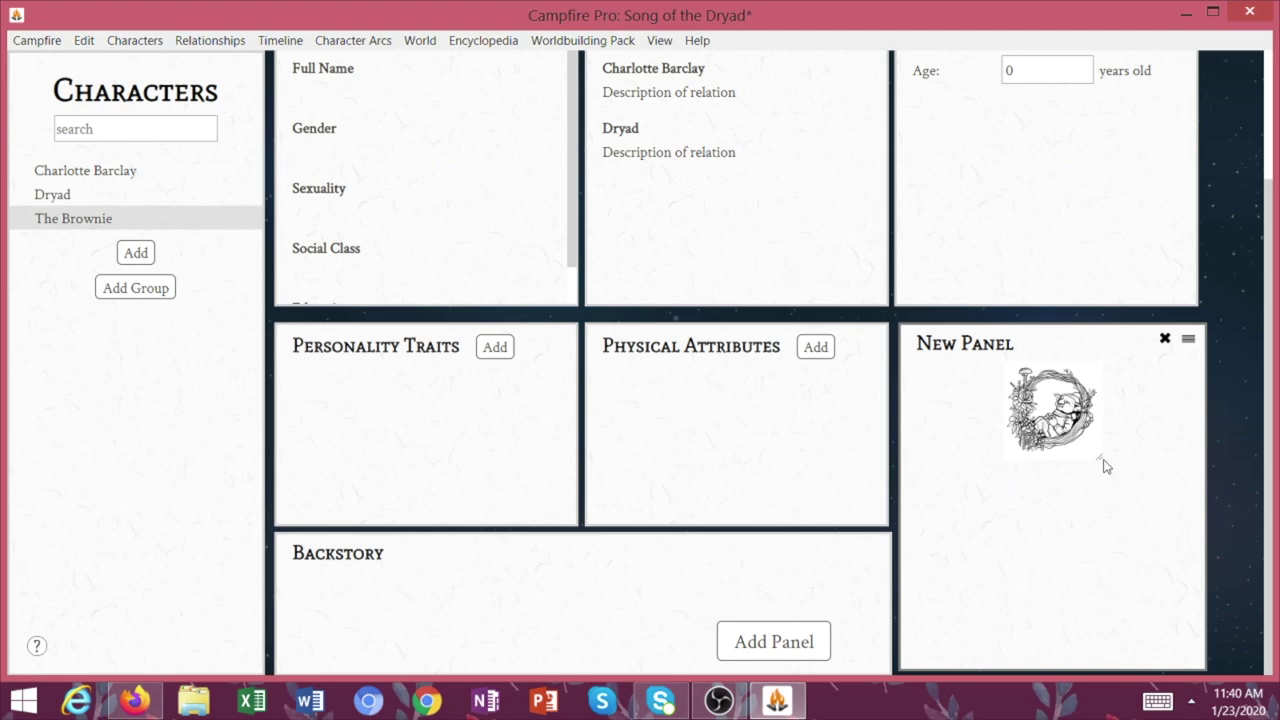
pyautogui.moveTo(1101, 461); pyautogui.dragTo(1218, 640)
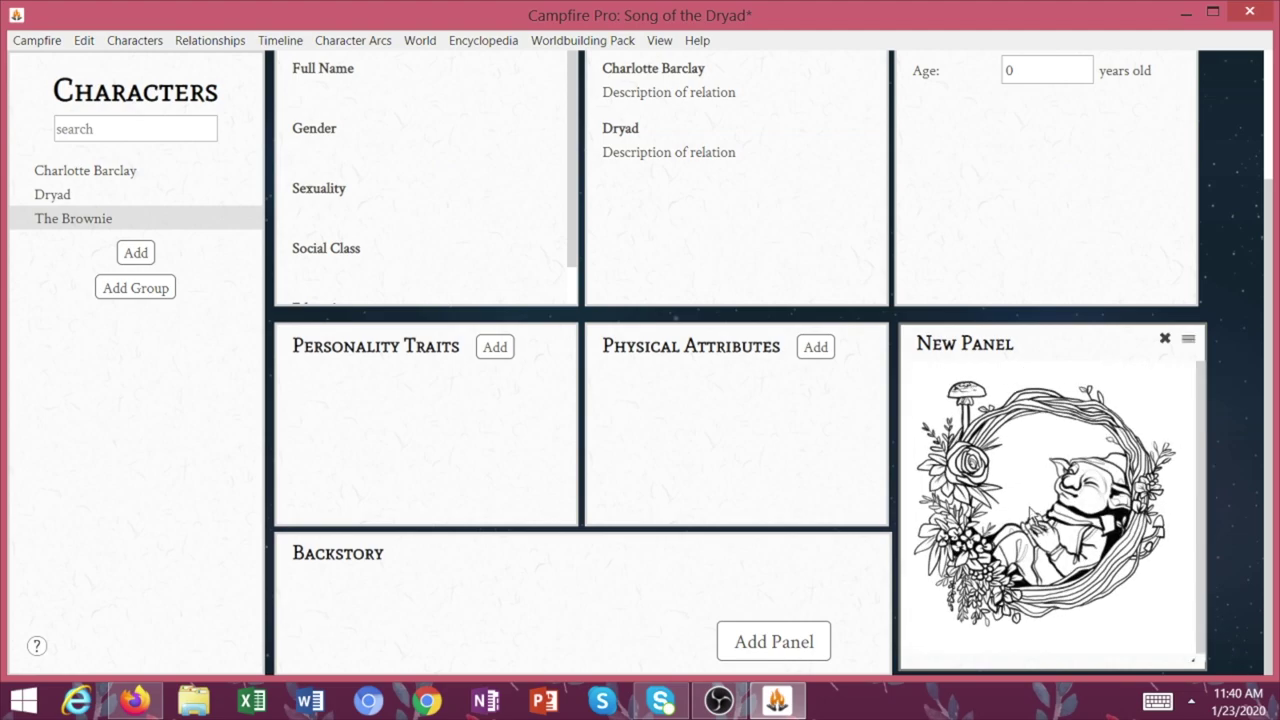
# Follow the Dryad reference from The Brownie's page to the Dryad page and go to its Notes panel
pyautogui.scroll(3, 1231, 330)
pyautogui.scroll(-3, 1231, 330)
pyautogui.scroll(3, 1170, 340)
pyautogui.click(617, 292)
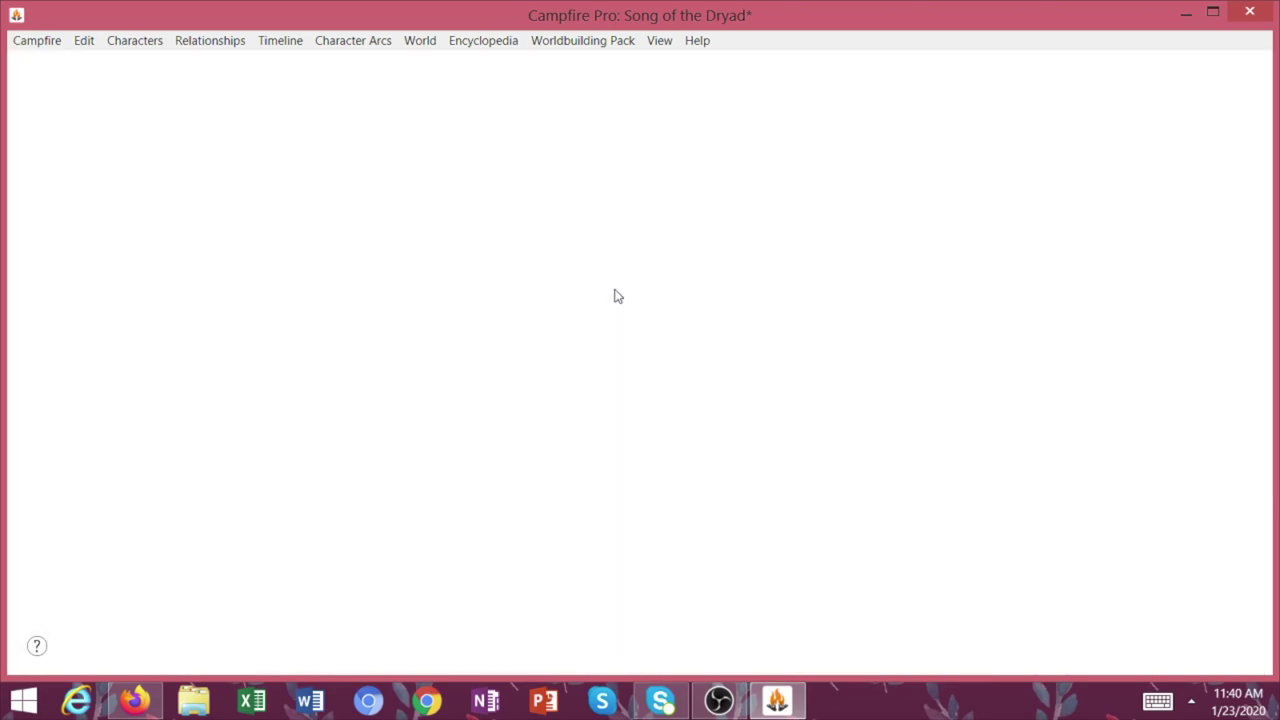
pyautogui.scroll(-3, 700, 400)
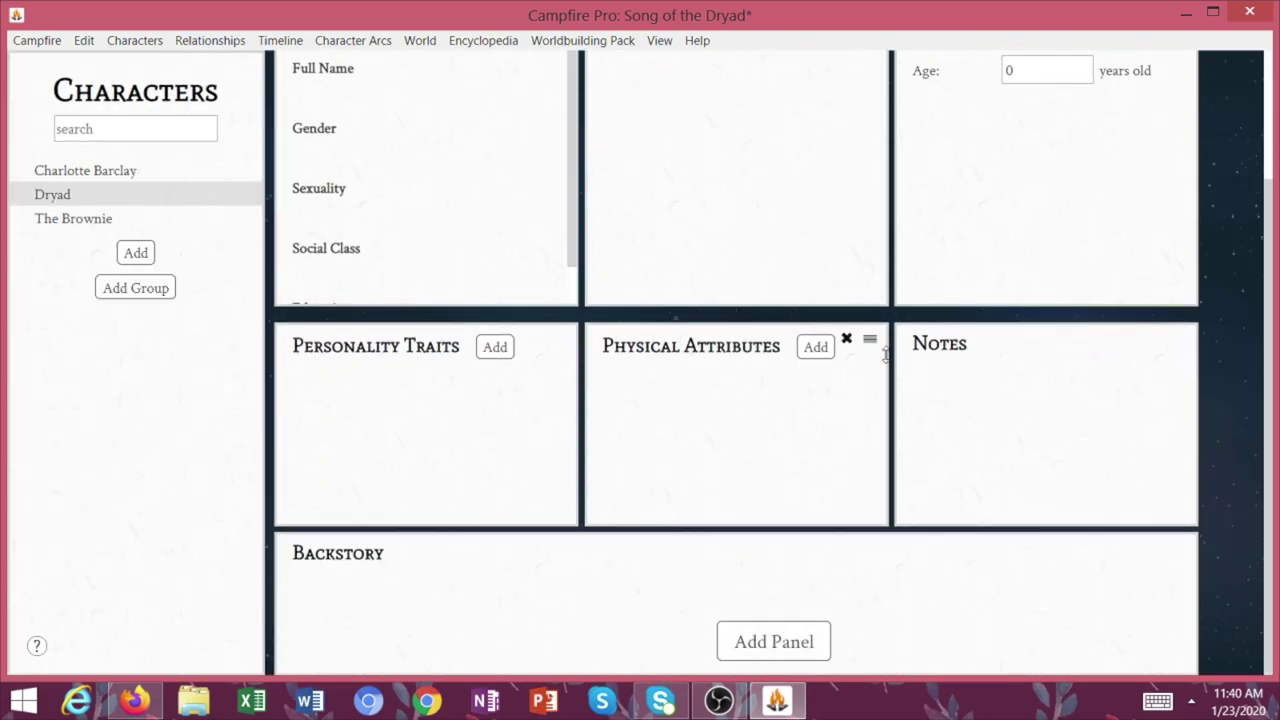
# Add the main character and The Brownie as references on the Dryad page
pyautogui.scroll(3, 500, 177)
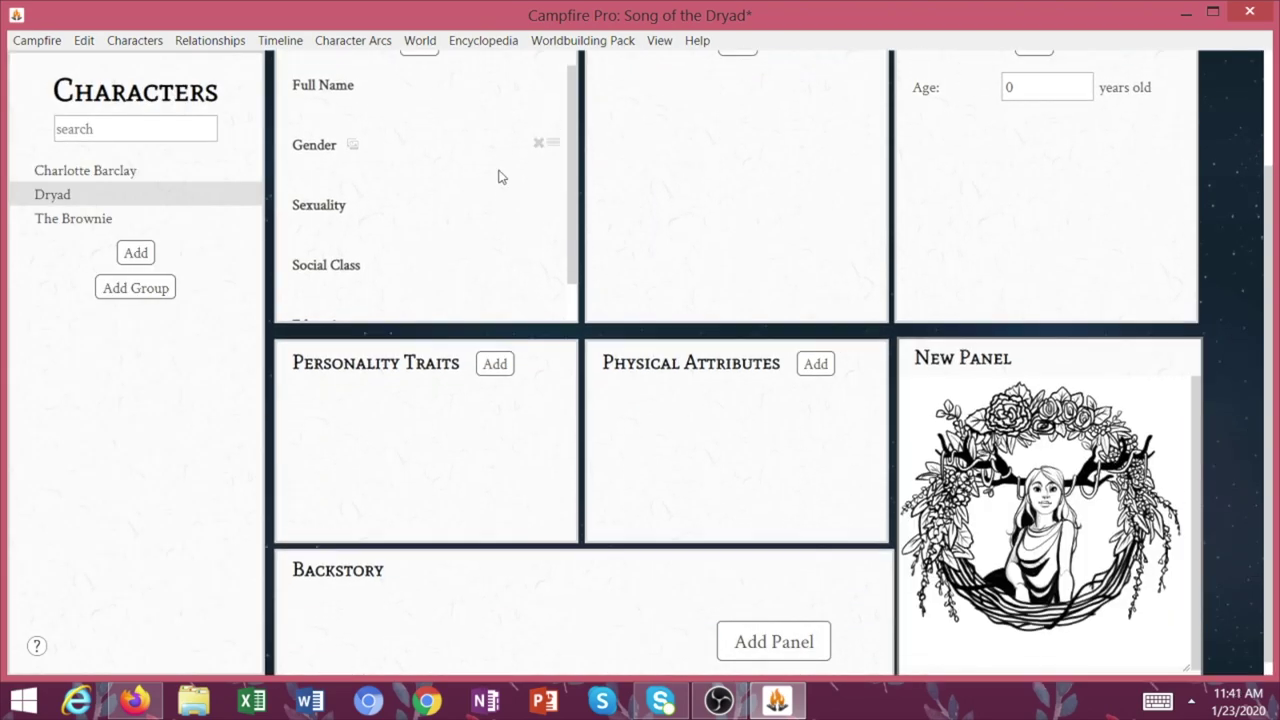
pyautogui.click(737, 191)
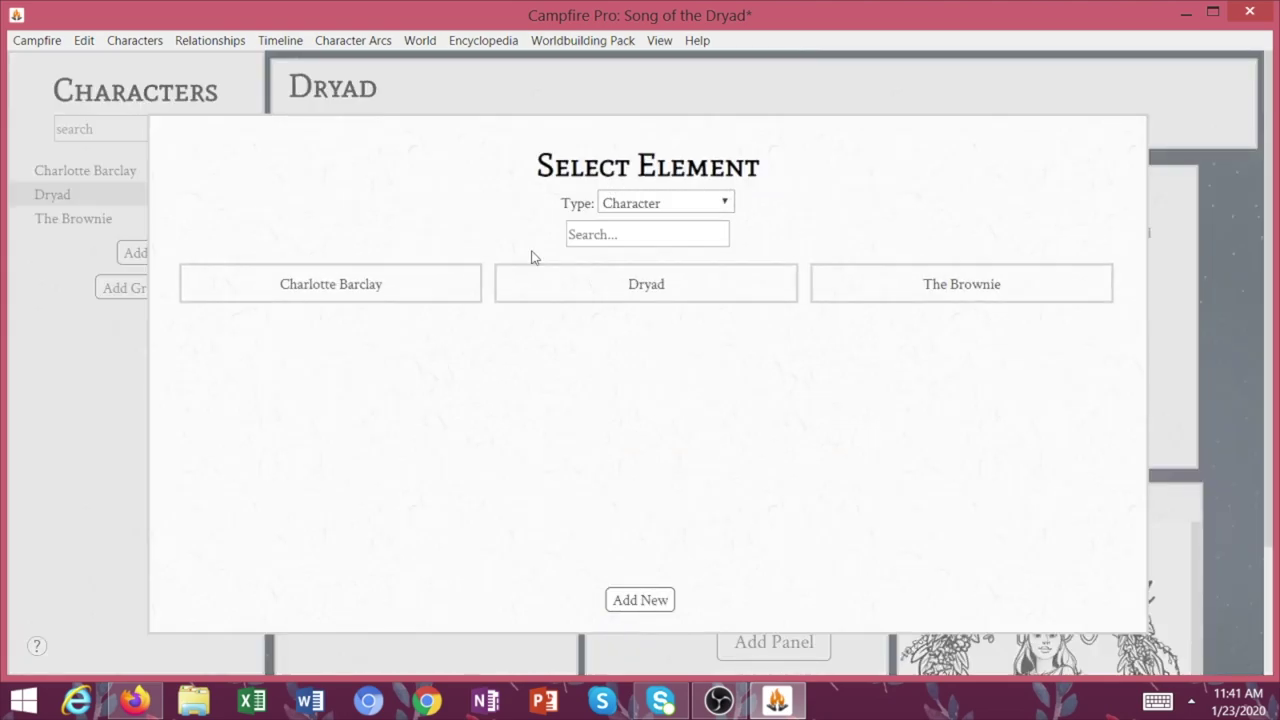
pyautogui.click(440, 286)
pyautogui.click(603, 333)
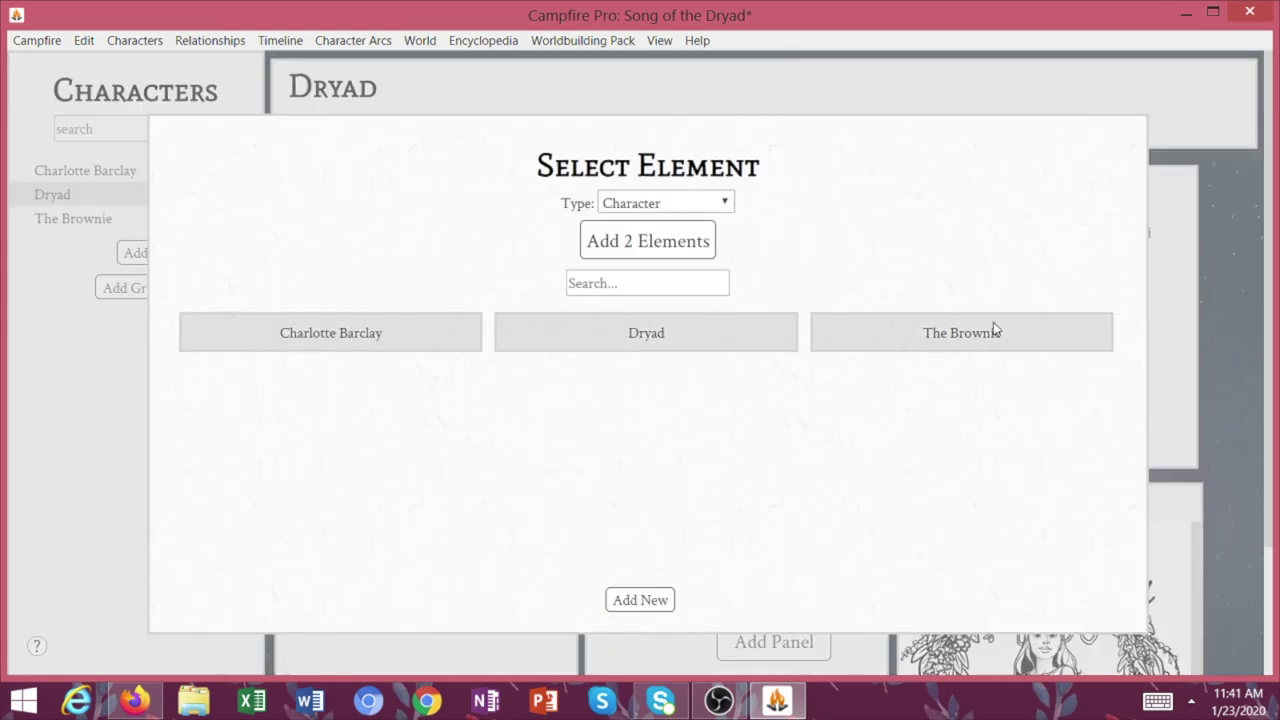
pyautogui.click(725, 341)
pyautogui.click(655, 243)
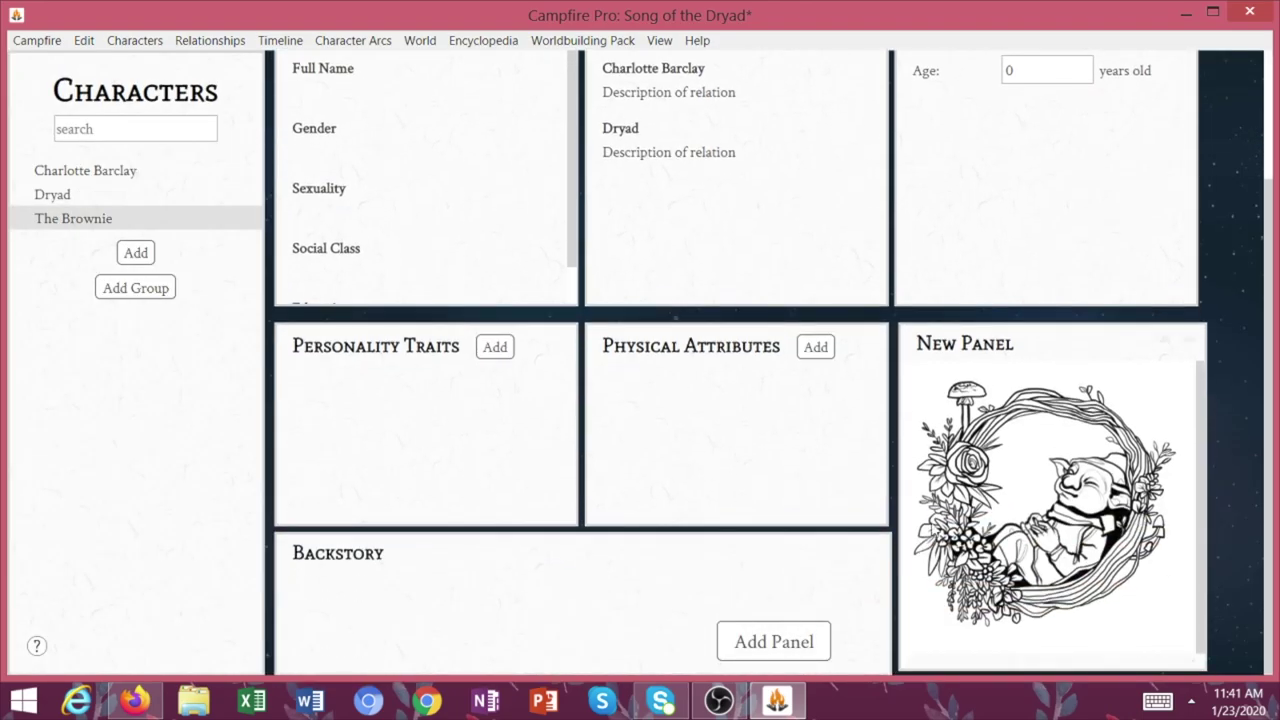
# Follow the main character's reference from The Brownie's page back to the main character's page
pyautogui.moveTo(1085, 493)
pyautogui.scroll(3, 1085, 493)
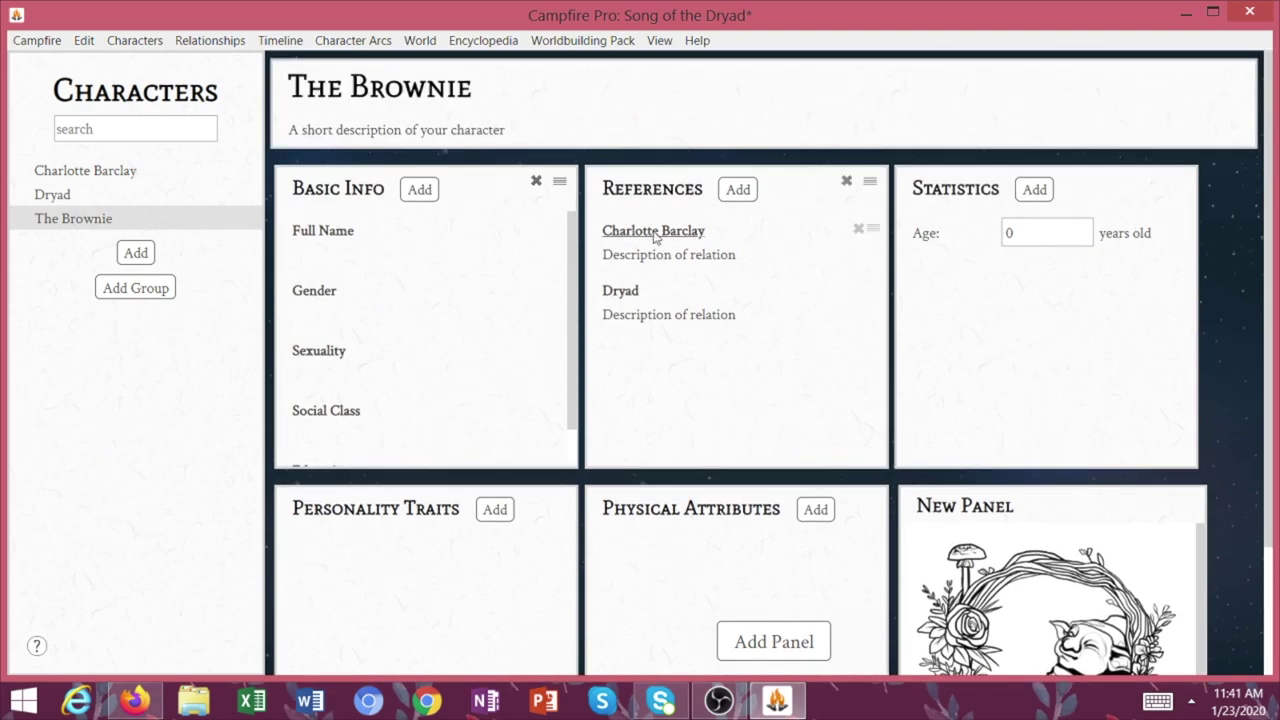
pyautogui.click(757, 264)
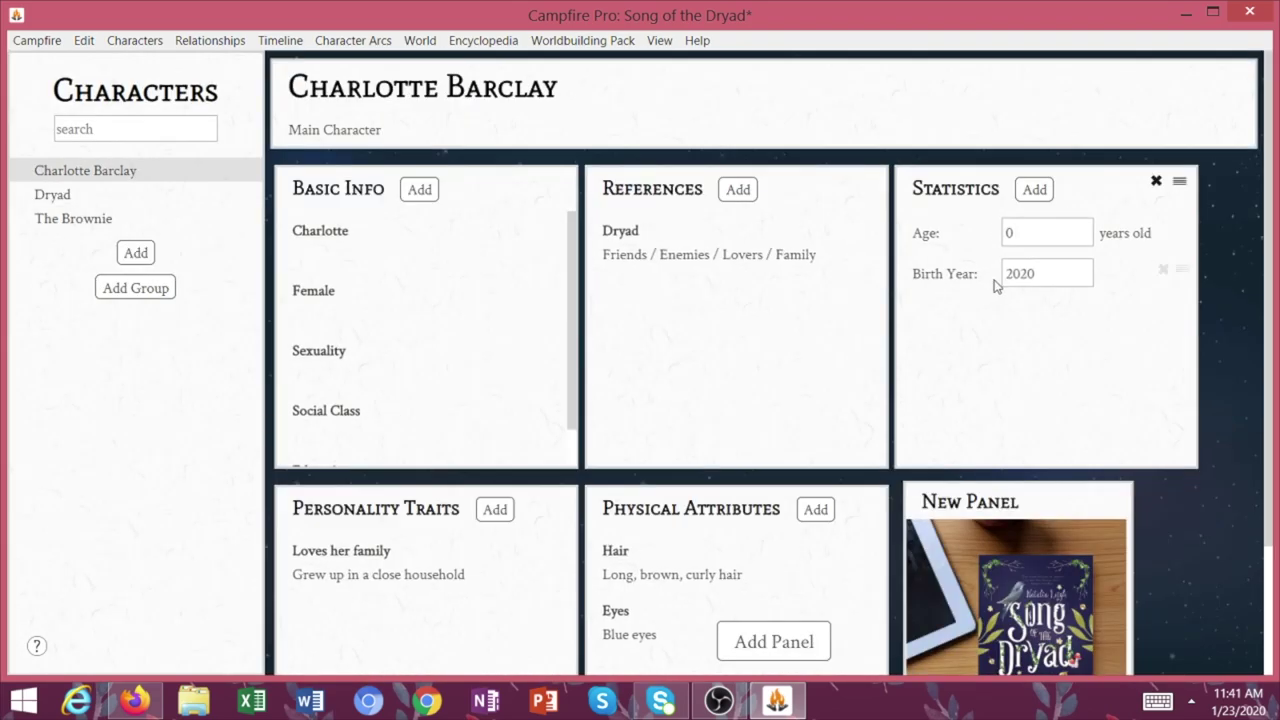
# Enlarge the main character's image panel and replace its book cover picture with the character's portrait illustration
pyautogui.scroll(-3, 994, 286)
pyautogui.moveTo(1133, 580); pyautogui.dragTo(1262, 660)
pyautogui.rightClick(1097, 478)
pyautogui.click(1144, 486)
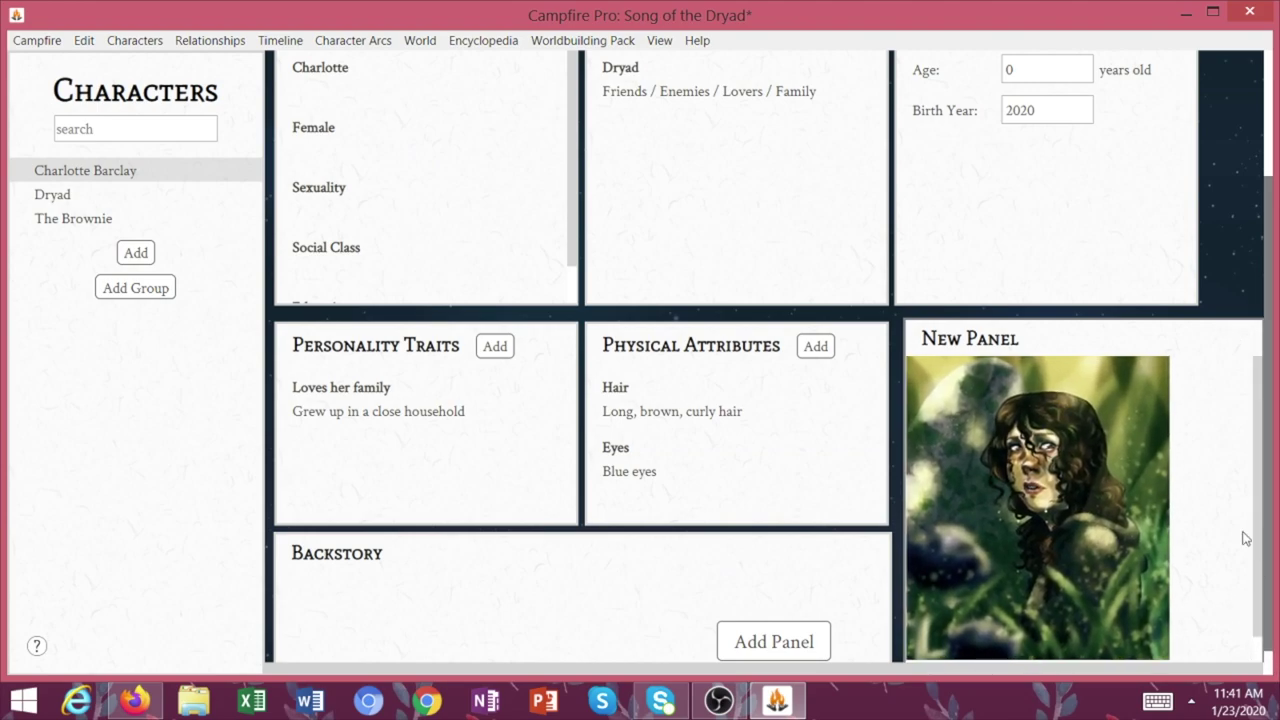
# Move the image panel directly beneath the Statistics panel and narrow it to match that panel's width
pyautogui.scroll(-1, 1145, 557)
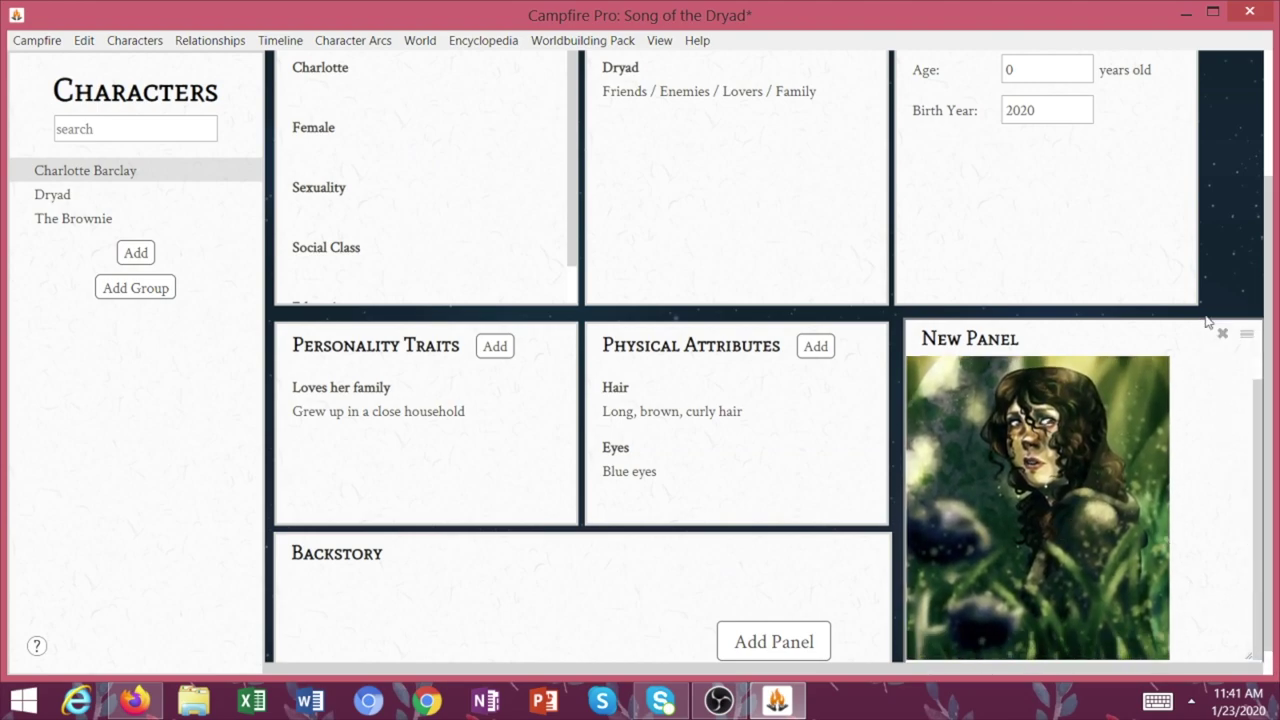
pyautogui.moveTo(1248, 333); pyautogui.dragTo(1237, 327)
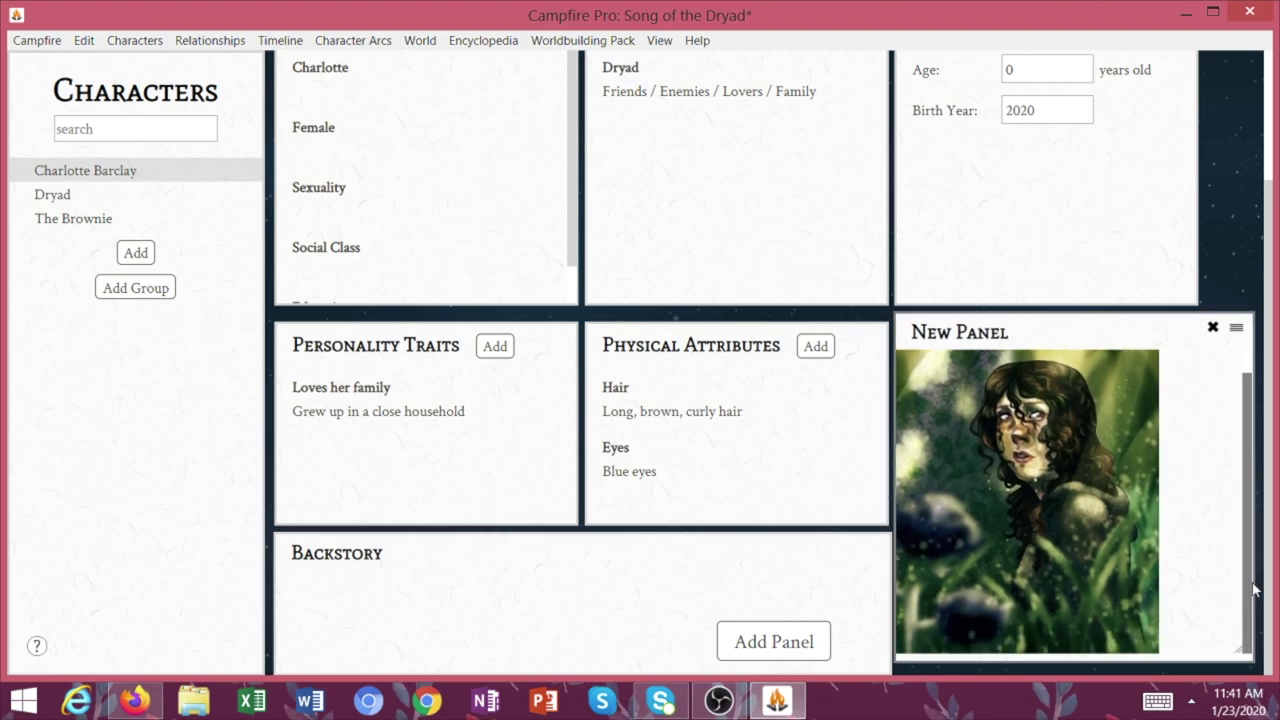
pyautogui.moveTo(1247, 584); pyautogui.dragTo(1197, 590)
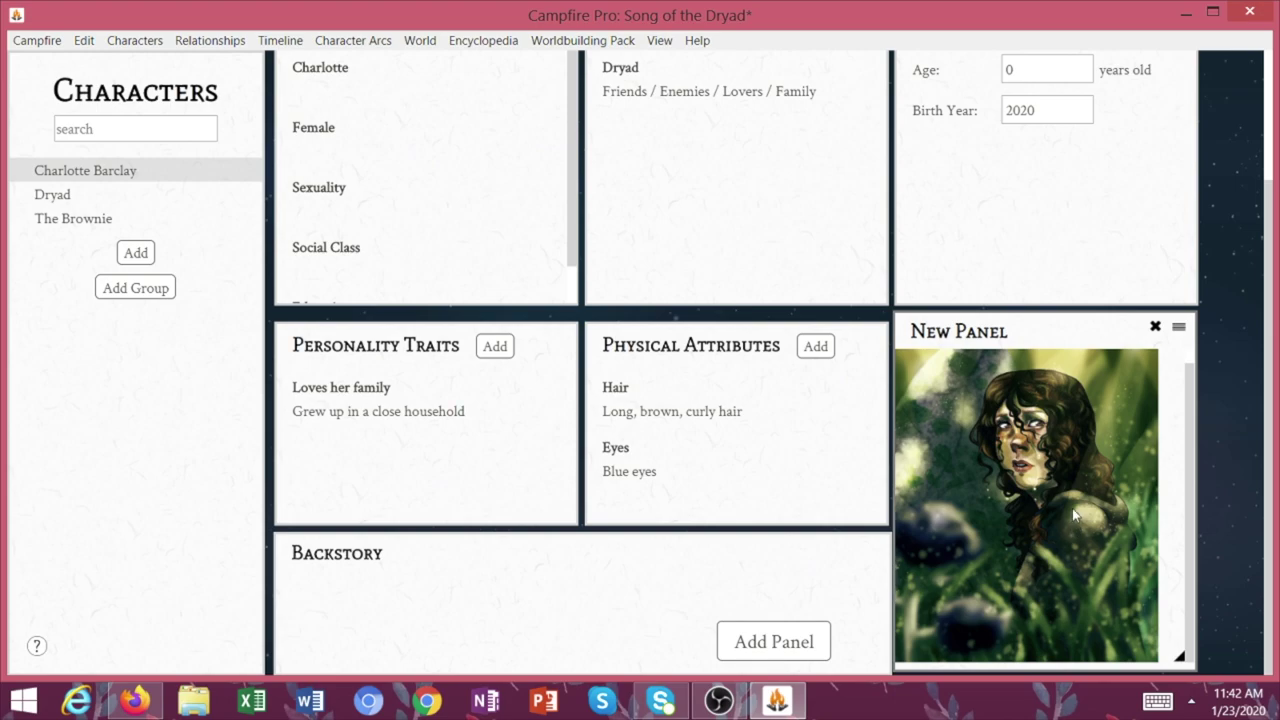
# Review the Dryad and The Brownie character pages
pyautogui.scroll(3, 1235, 364)
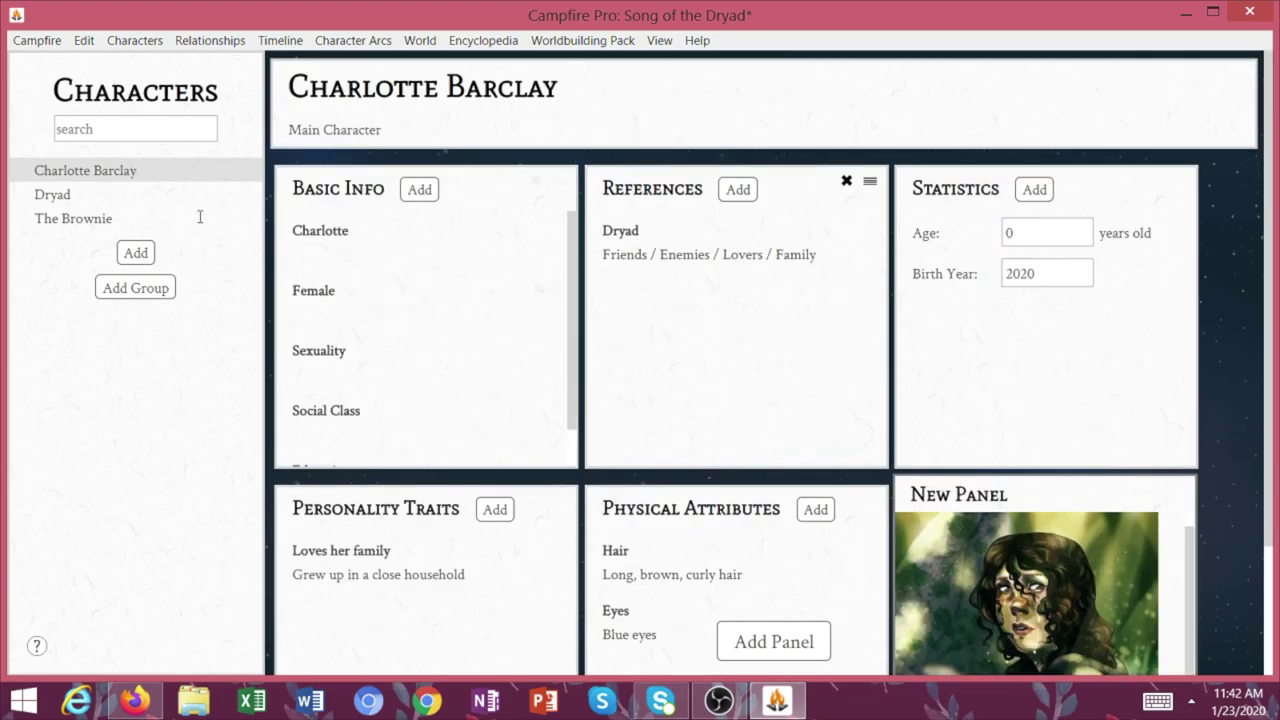
pyautogui.click(52, 198)
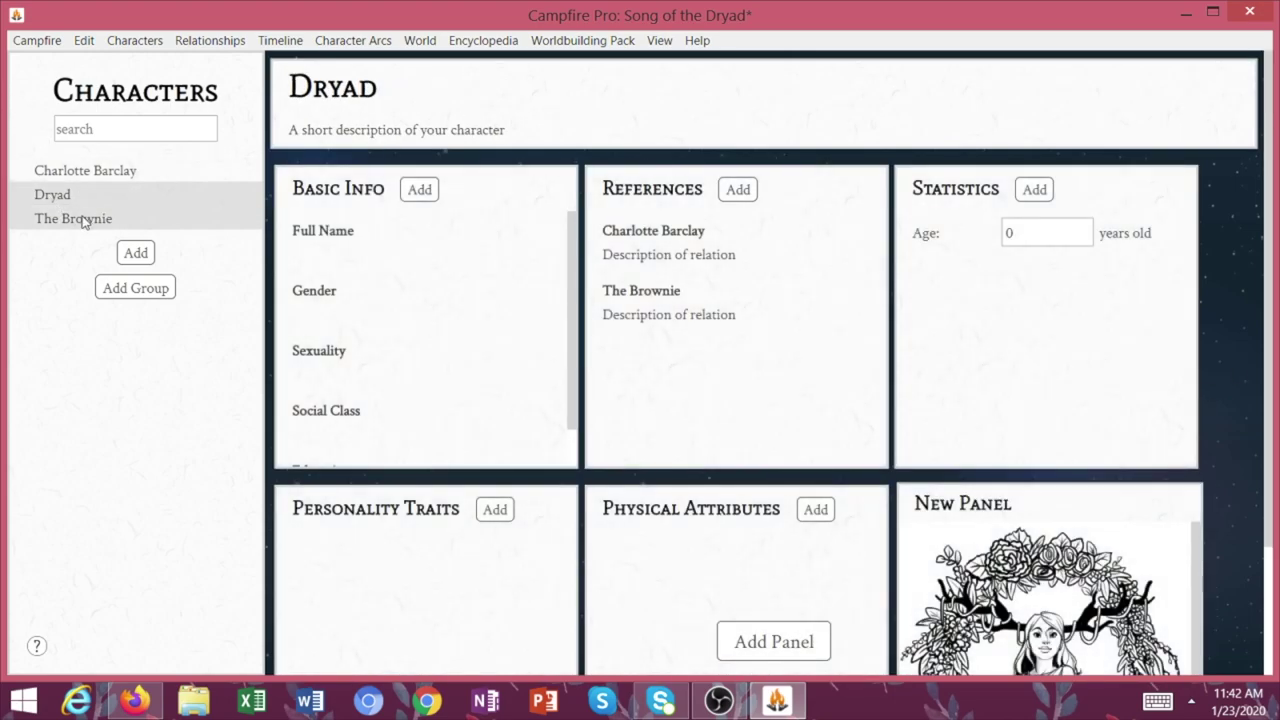
pyautogui.click(84, 222)
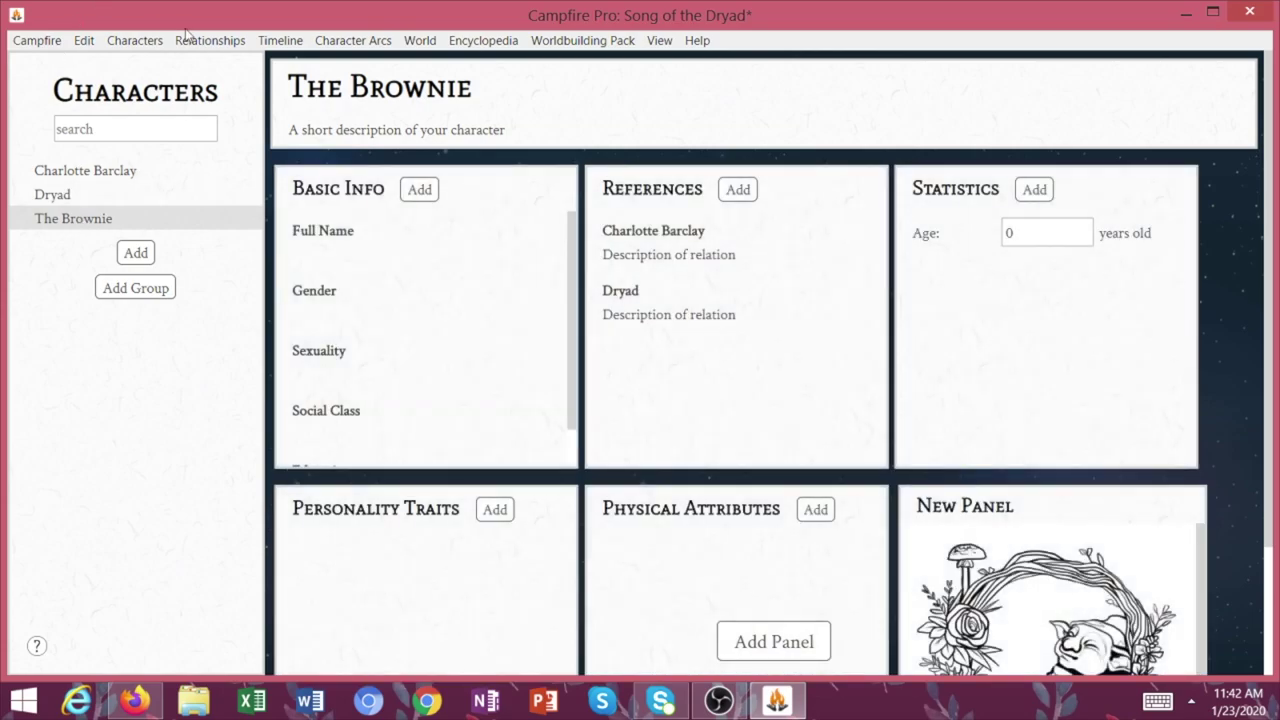
# Go to the relationship webs and create a new web
pyautogui.click(210, 41)
pyautogui.click(228, 66)
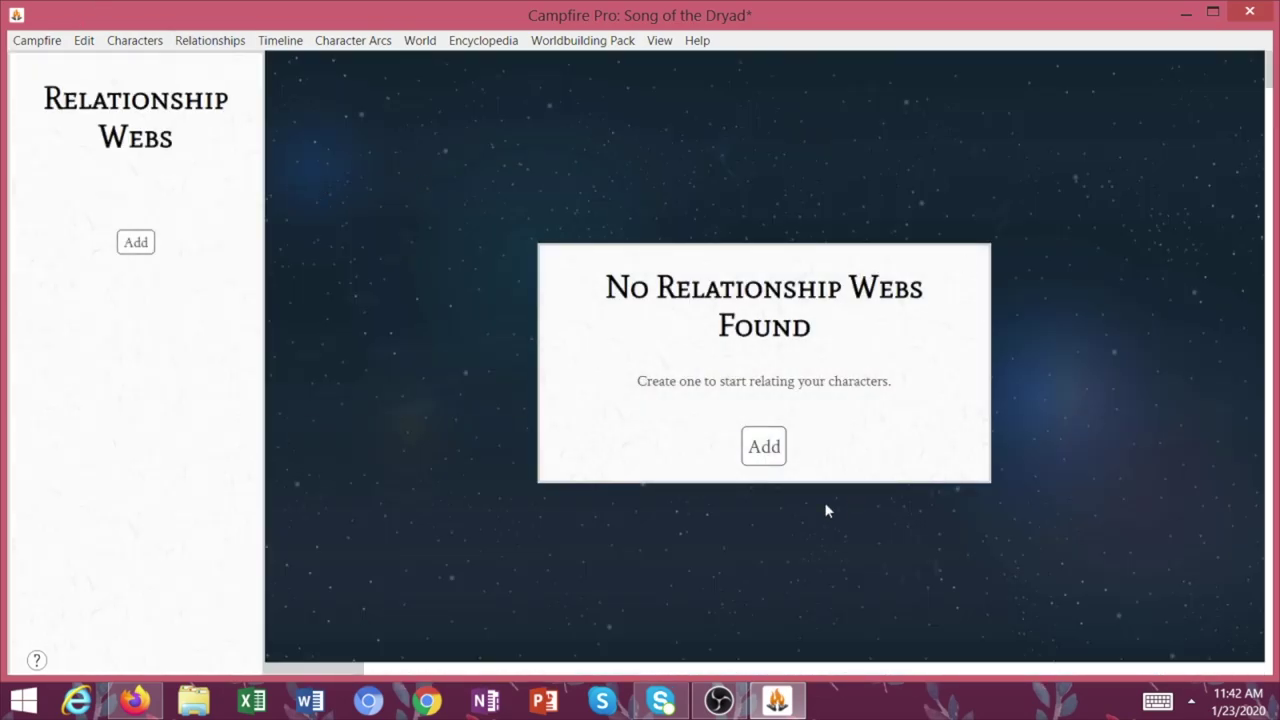
pyautogui.click(762, 447)
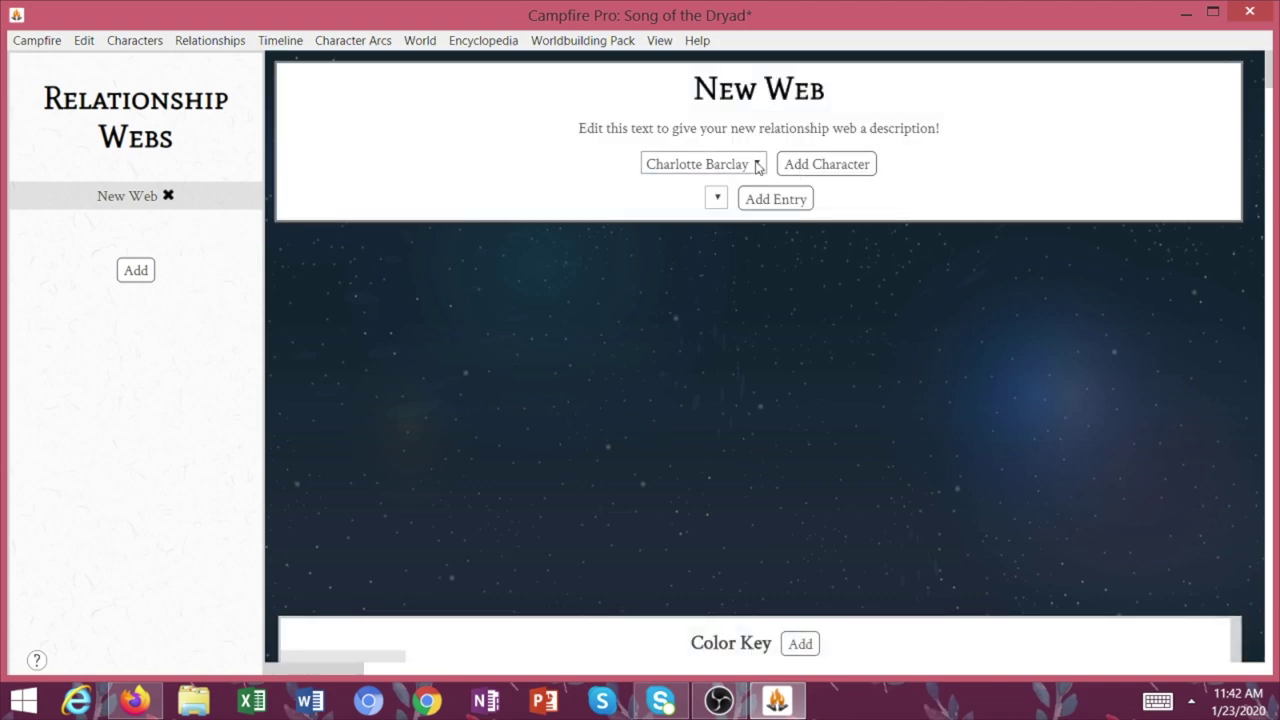
# Add the main character, Dryad and The Brownie to the new web and spread their nodes apart
pyautogui.click(757, 167)
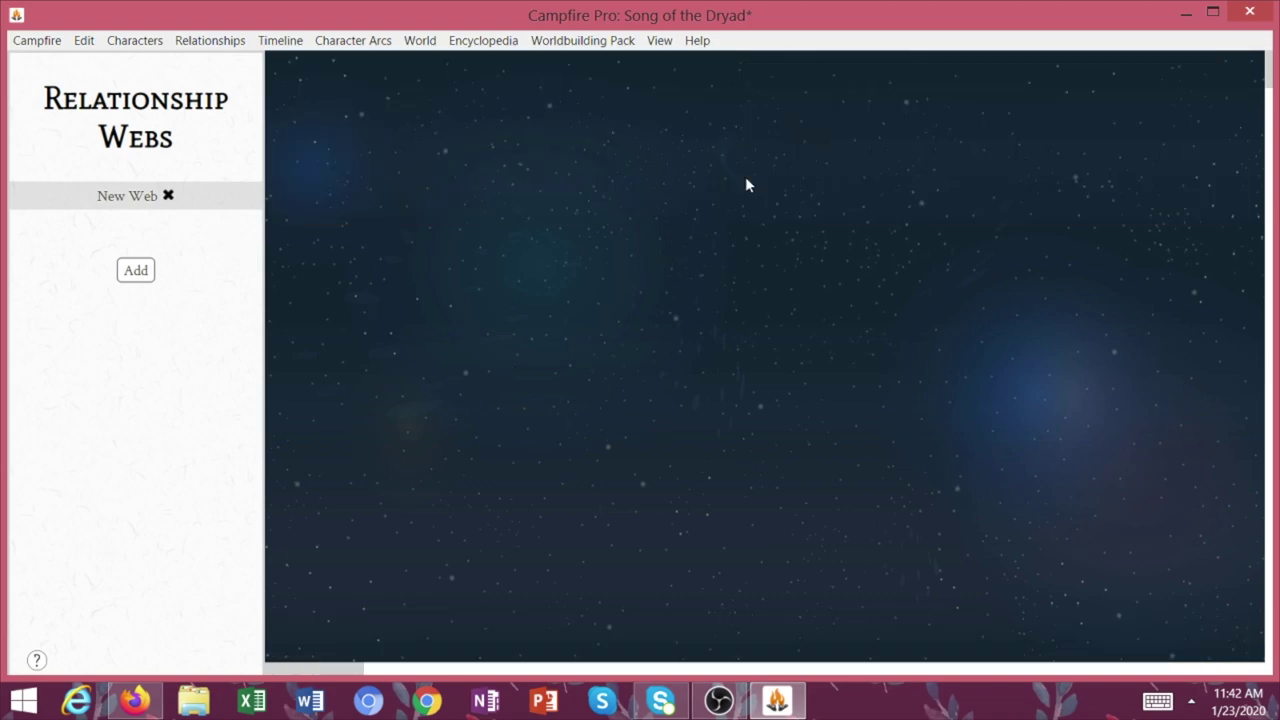
pyautogui.moveTo(757, 171); pyautogui.dragTo(757, 314)
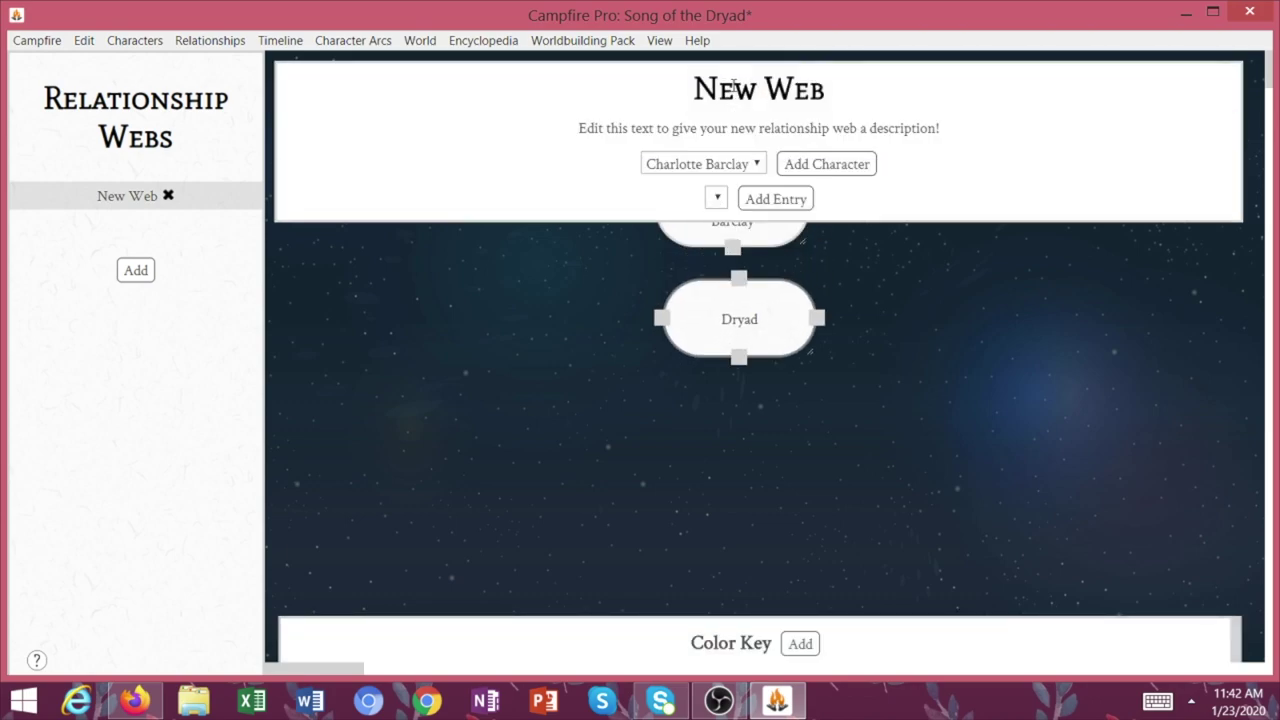
pyautogui.click(757, 166)
pyautogui.click(735, 258)
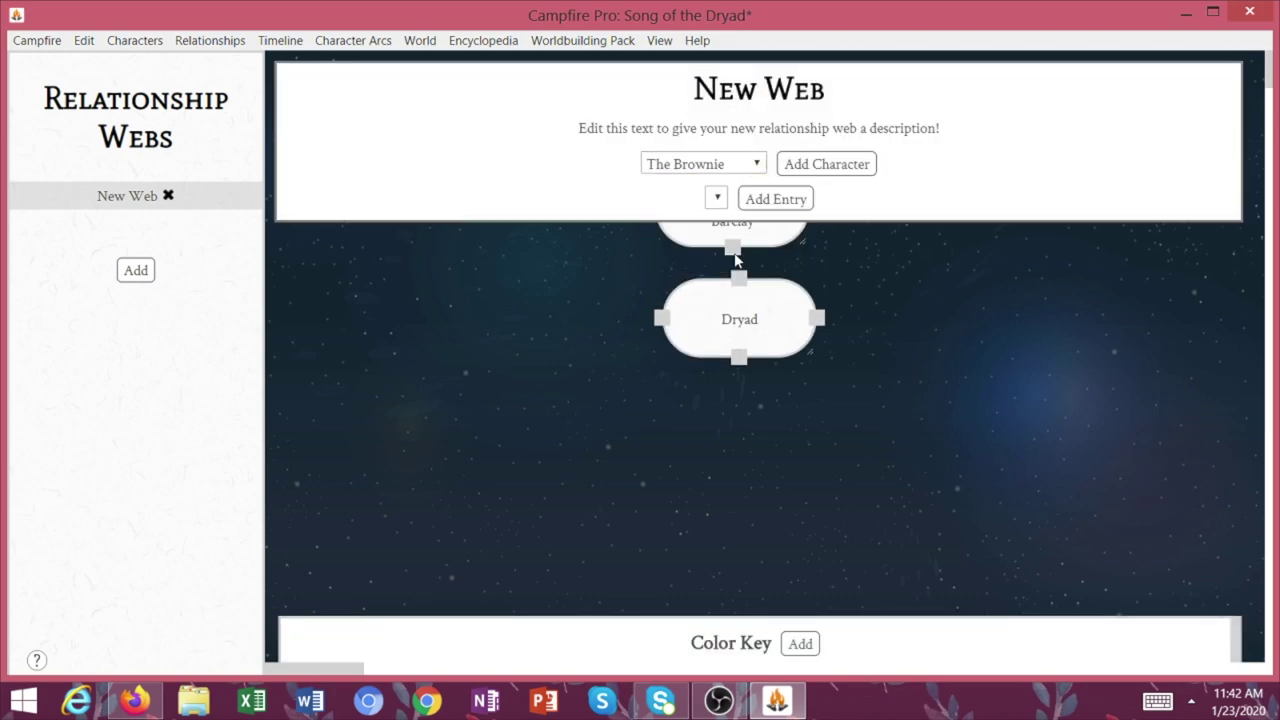
pyautogui.click(803, 164)
pyautogui.moveTo(960, 280); pyautogui.dragTo(858, 236)
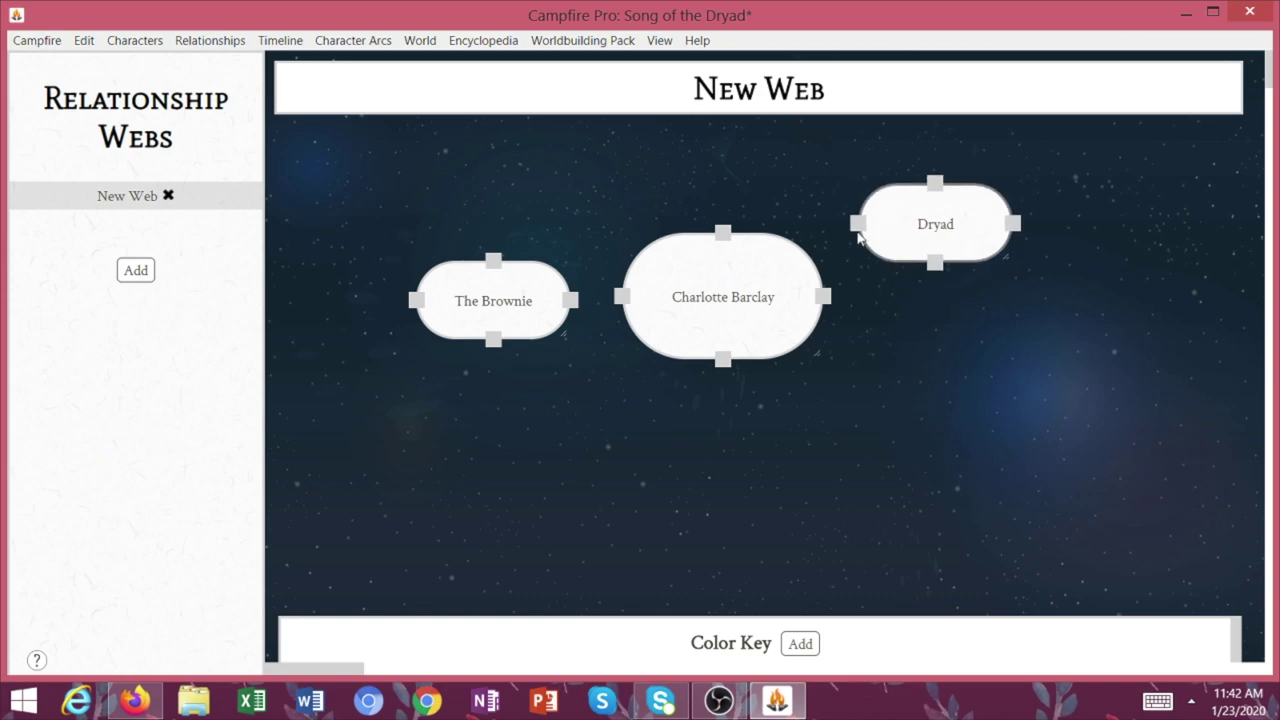
# Link the main character's node to Dryad and The Brownie, arranging it centrally below the other two nodes
pyautogui.moveTo(824, 297); pyautogui.dragTo(858, 224)
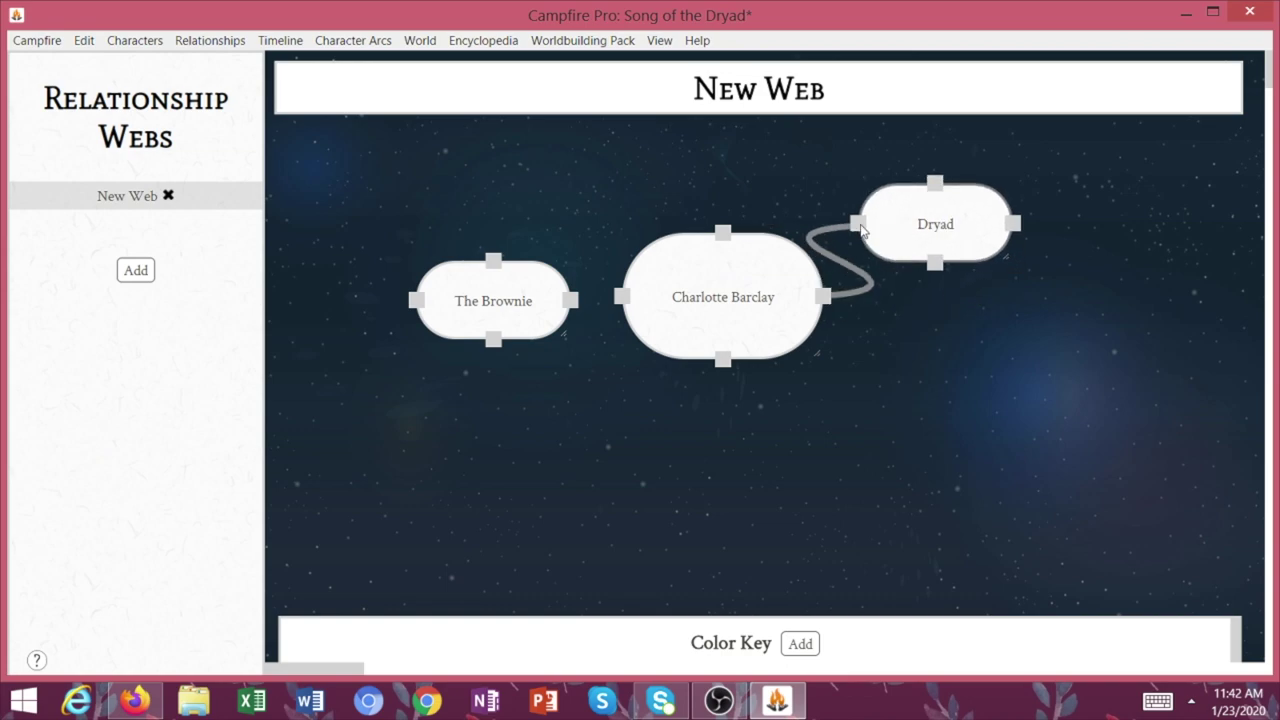
pyautogui.moveTo(617, 300); pyautogui.dragTo(463, 212)
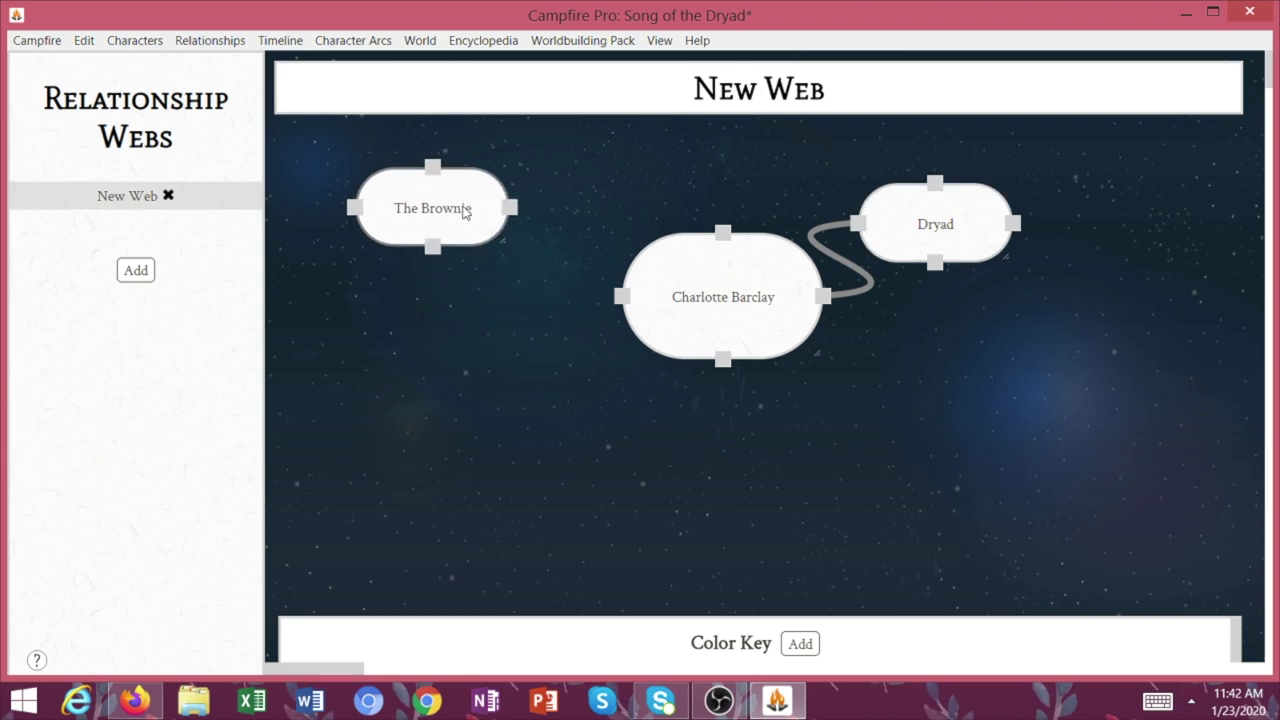
pyautogui.moveTo(621, 297); pyautogui.dragTo(502, 212)
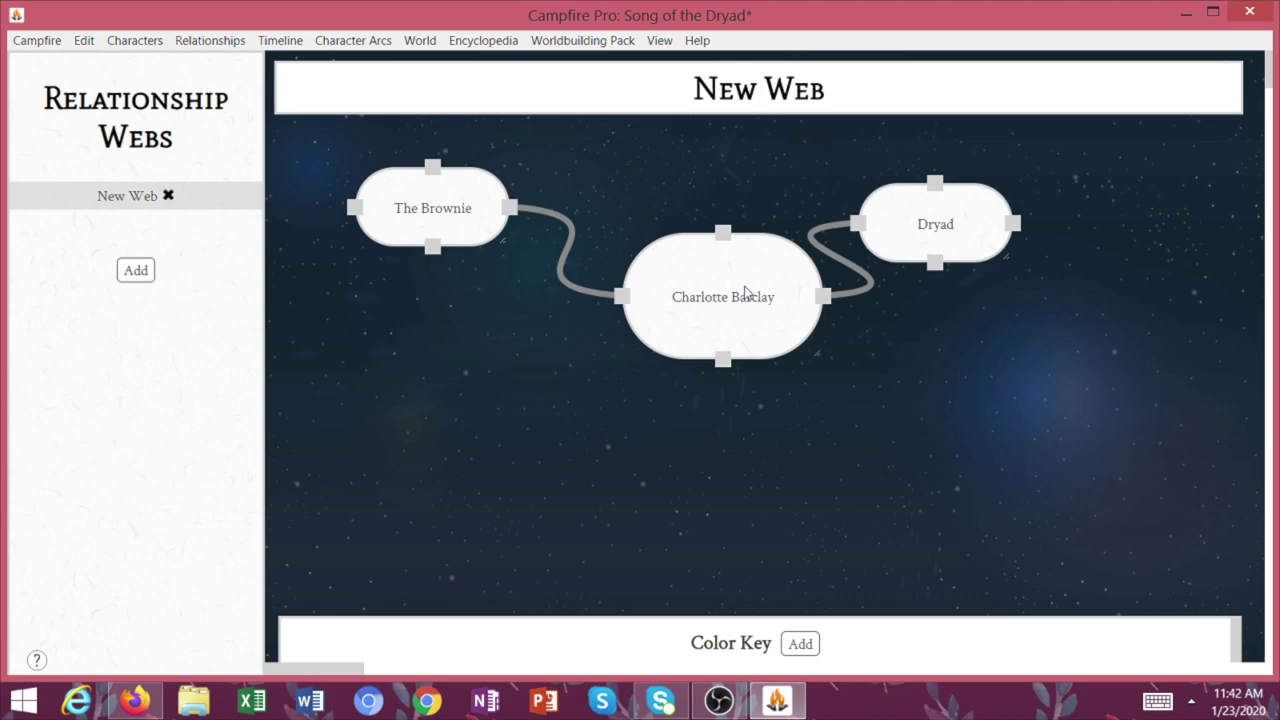
pyautogui.scroll(-3, 720, 284)
pyautogui.scroll(3, 720, 284)
pyautogui.moveTo(673, 280); pyautogui.dragTo(685, 395)
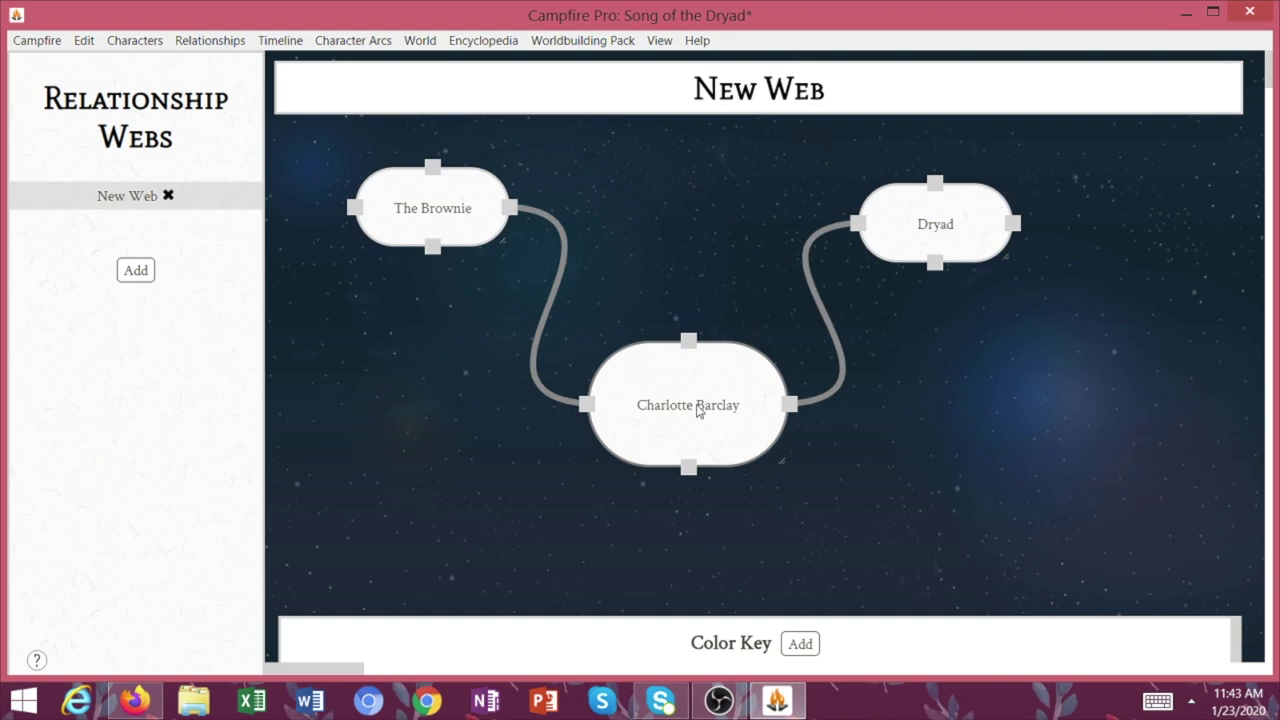
pyautogui.moveTo(698, 410)
pyautogui.mouseDown()
pyautogui.moveTo(694, 289)
pyautogui.moveTo(695, 407)
pyautogui.mouseUp()
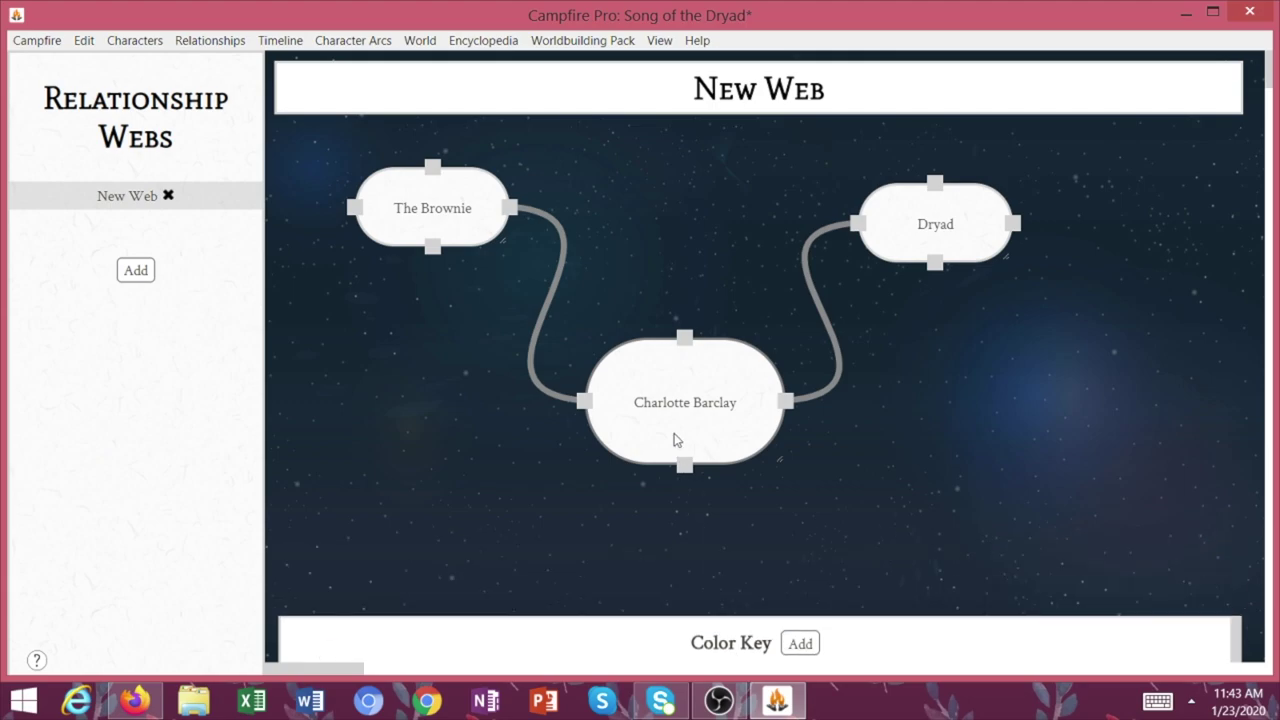
# Add a relationship to the color key in red (255, 19, 26) and link Dryad to The Brownie
pyautogui.click(800, 643)
pyautogui.click(345, 620)
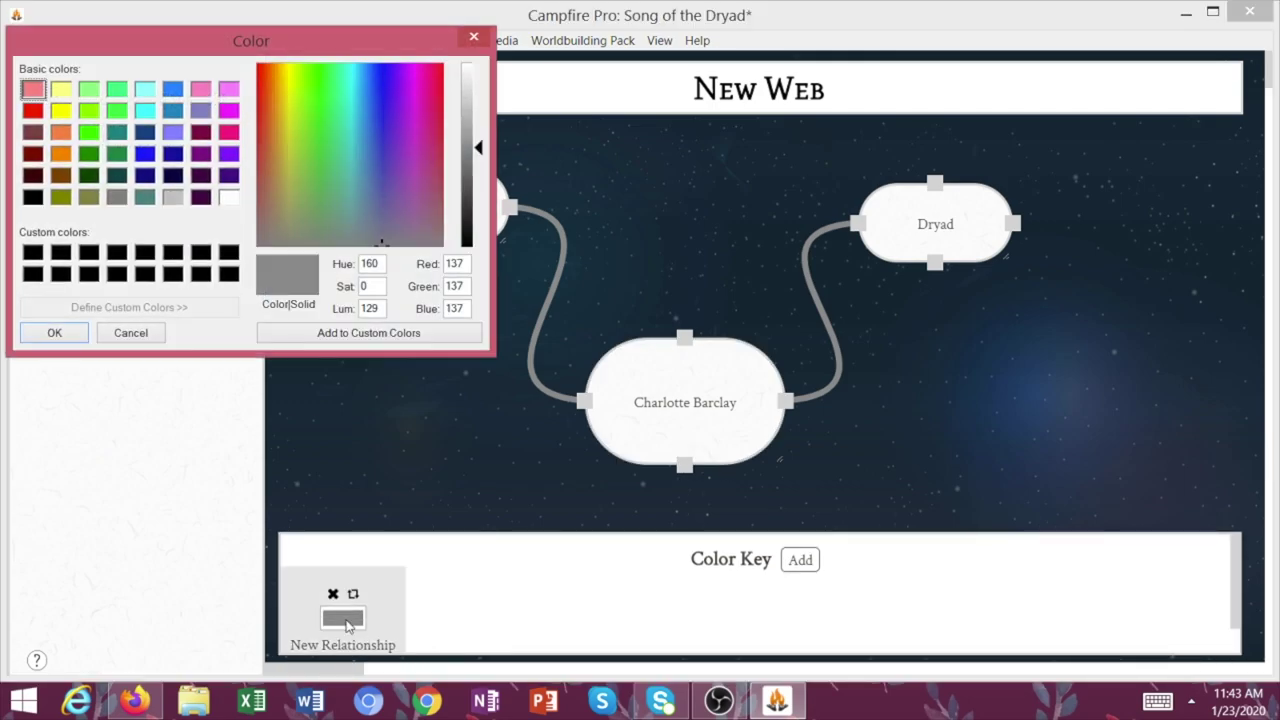
pyautogui.moveTo(401, 110); pyautogui.dragTo(447, 70)
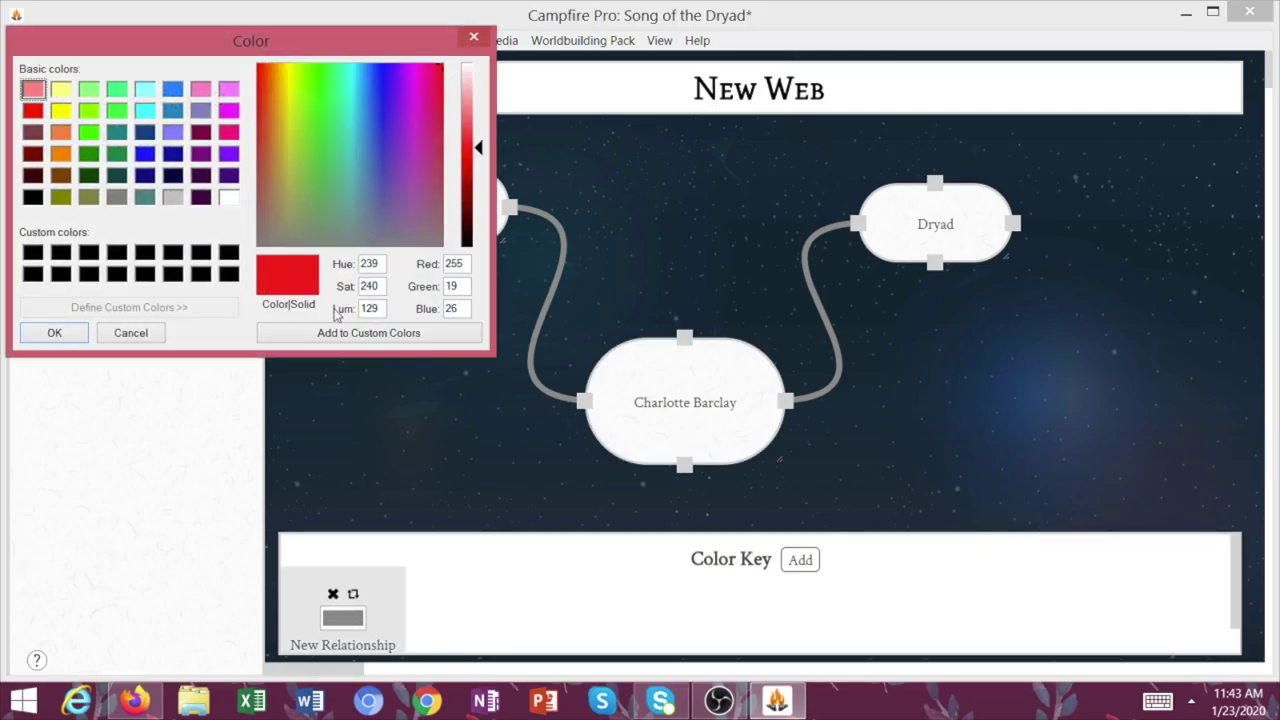
pyautogui.click(57, 335)
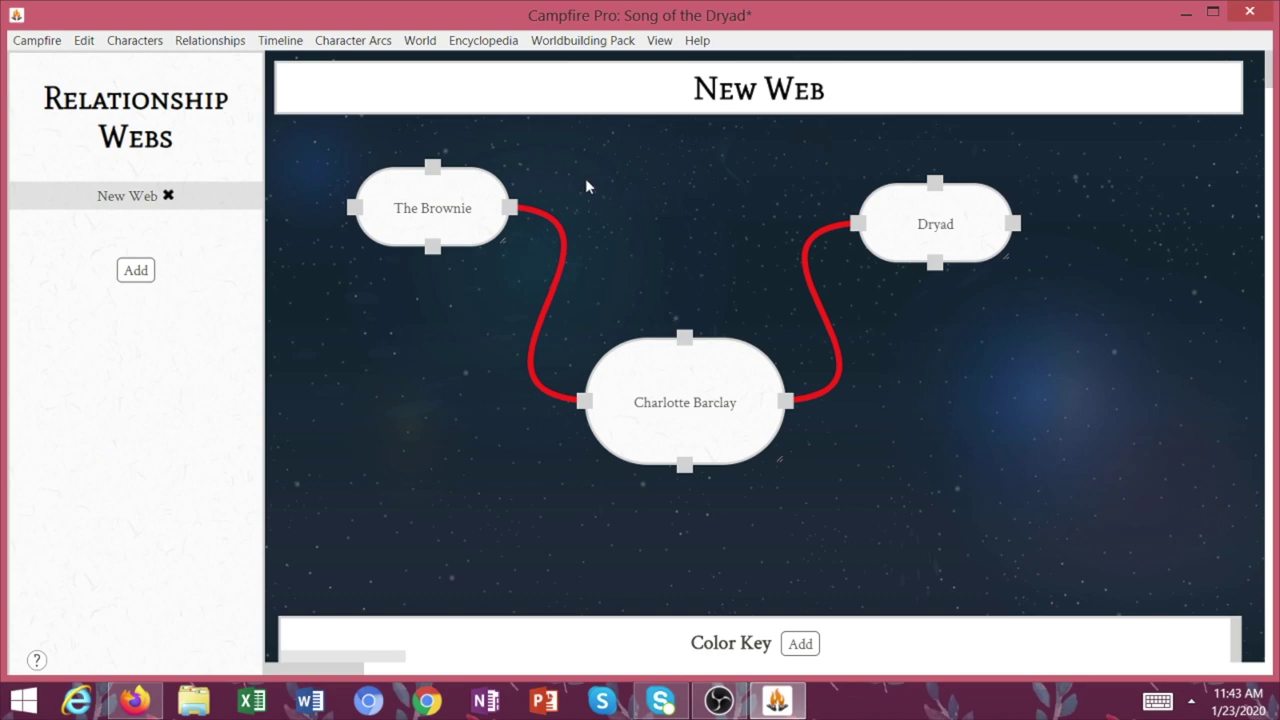
pyautogui.moveTo(687, 86)
pyautogui.moveTo(934, 183); pyautogui.dragTo(434, 166)
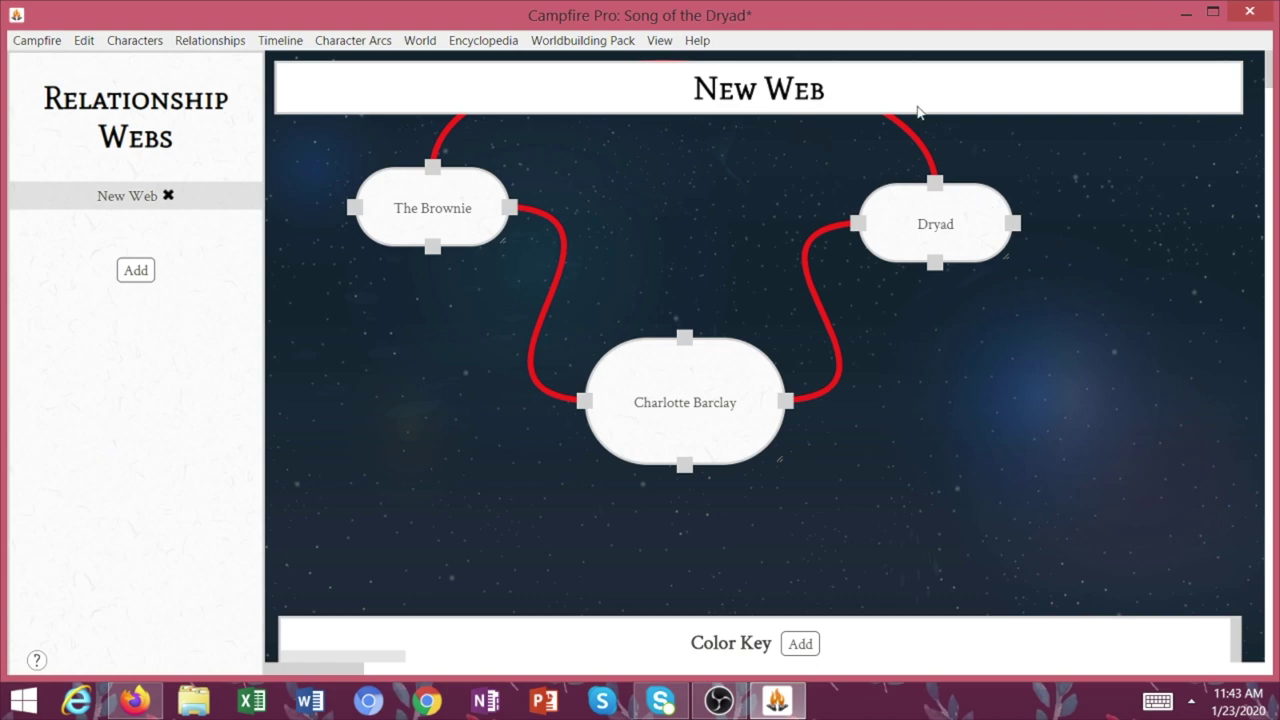
# Go to the timeline view and create a timeline named "Historical Timeline"
pyautogui.click(284, 41)
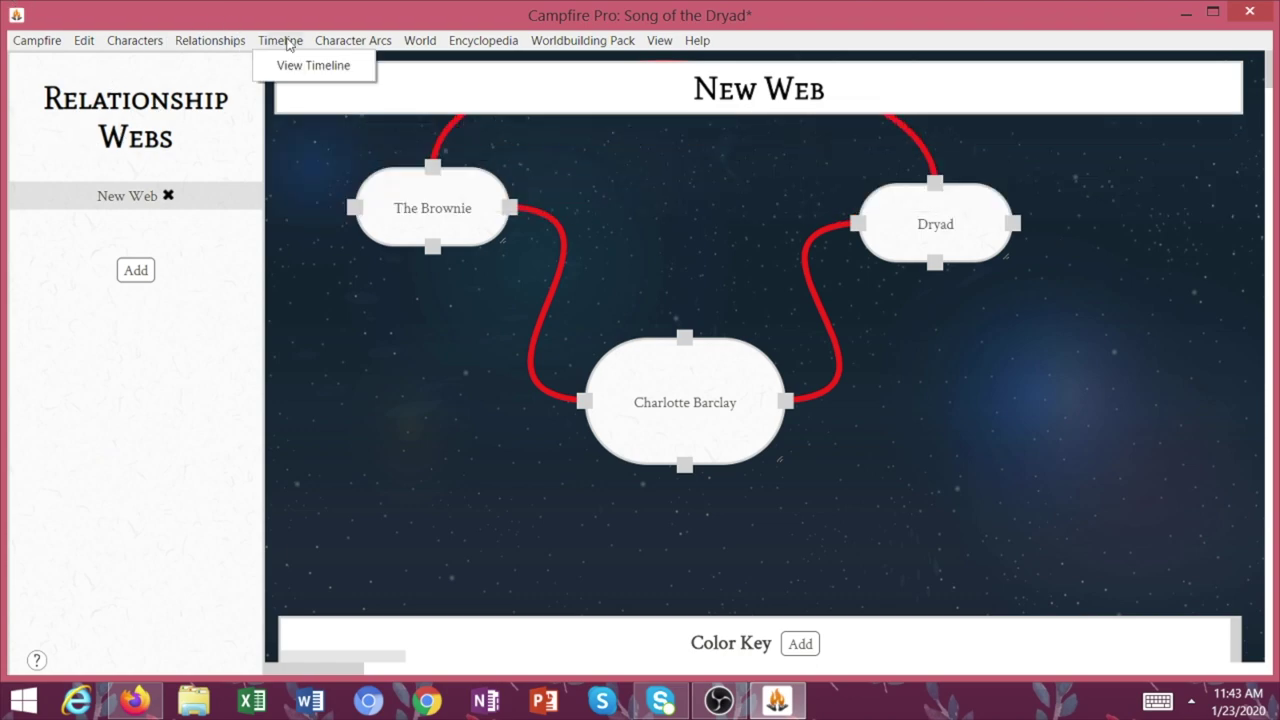
pyautogui.click(313, 65)
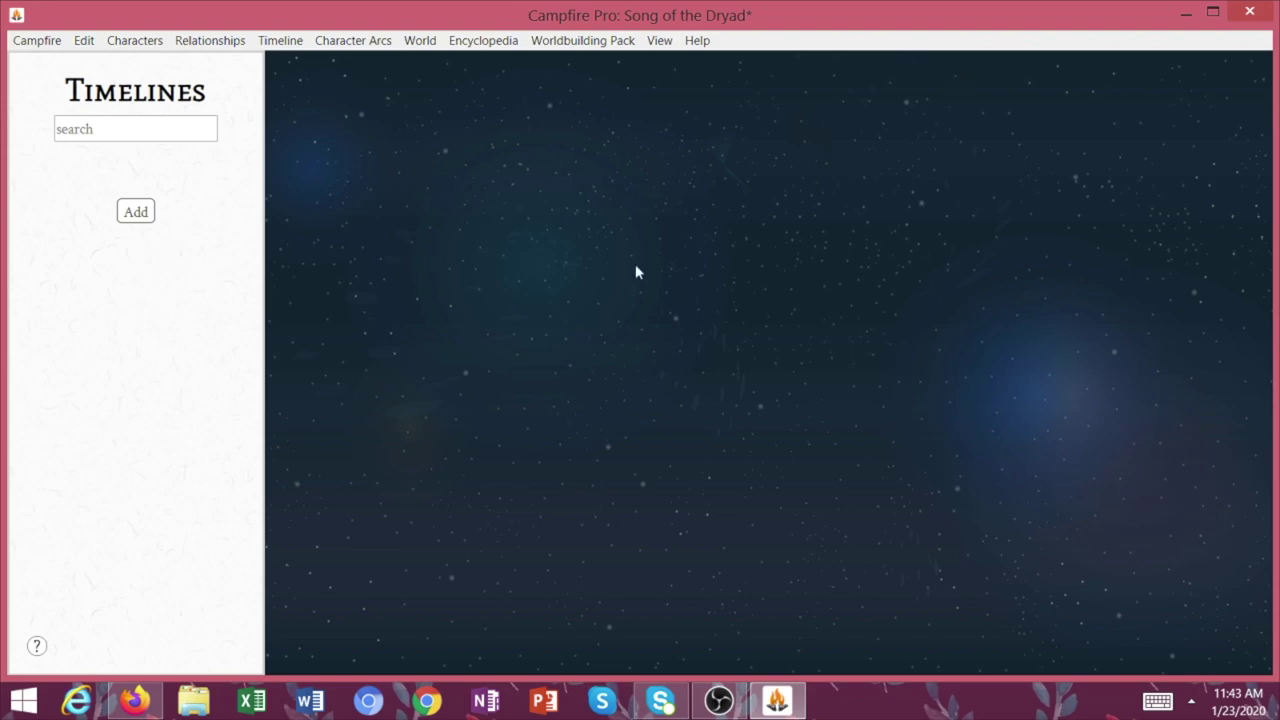
pyautogui.click(160, 127)
pyautogui.write('Historical Timeline')
pyautogui.press('Return')
# Add three timeline events: "Civil War", one for a character's family moving, and "Start of the Book"
pyautogui.click(785, 641)
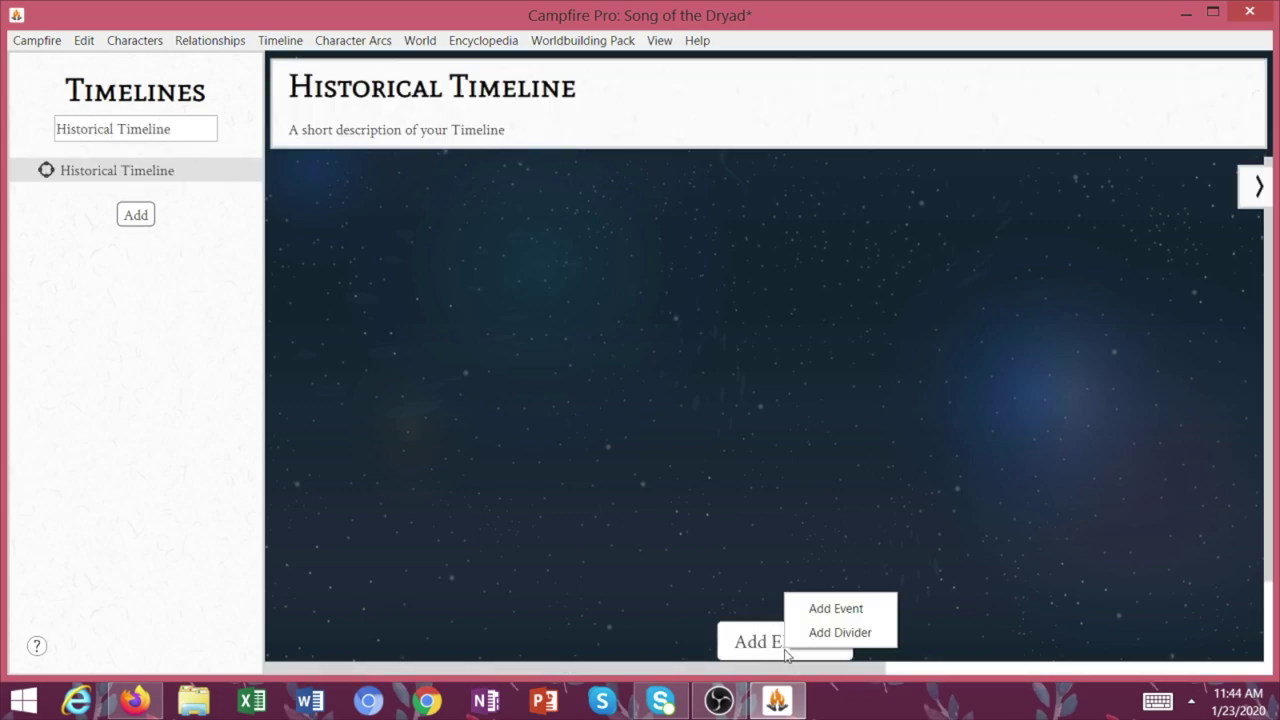
pyautogui.click(817, 609)
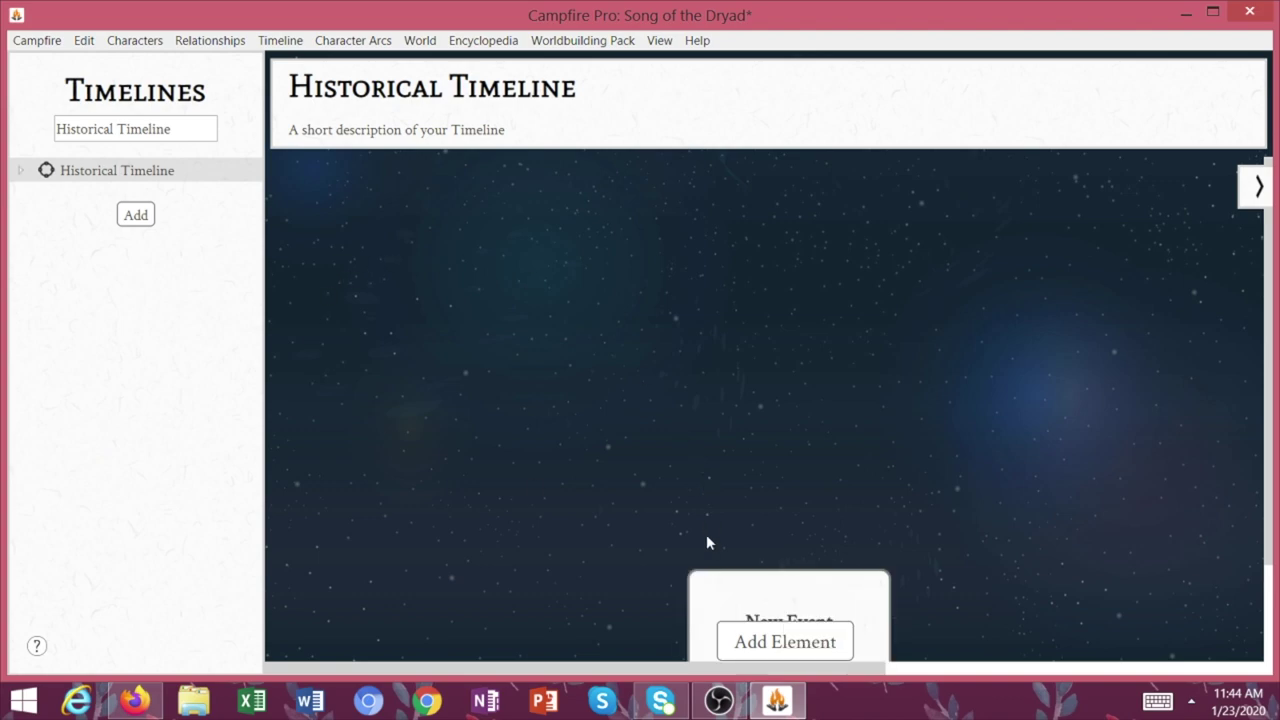
pyautogui.click(797, 633)
pyautogui.click(825, 594)
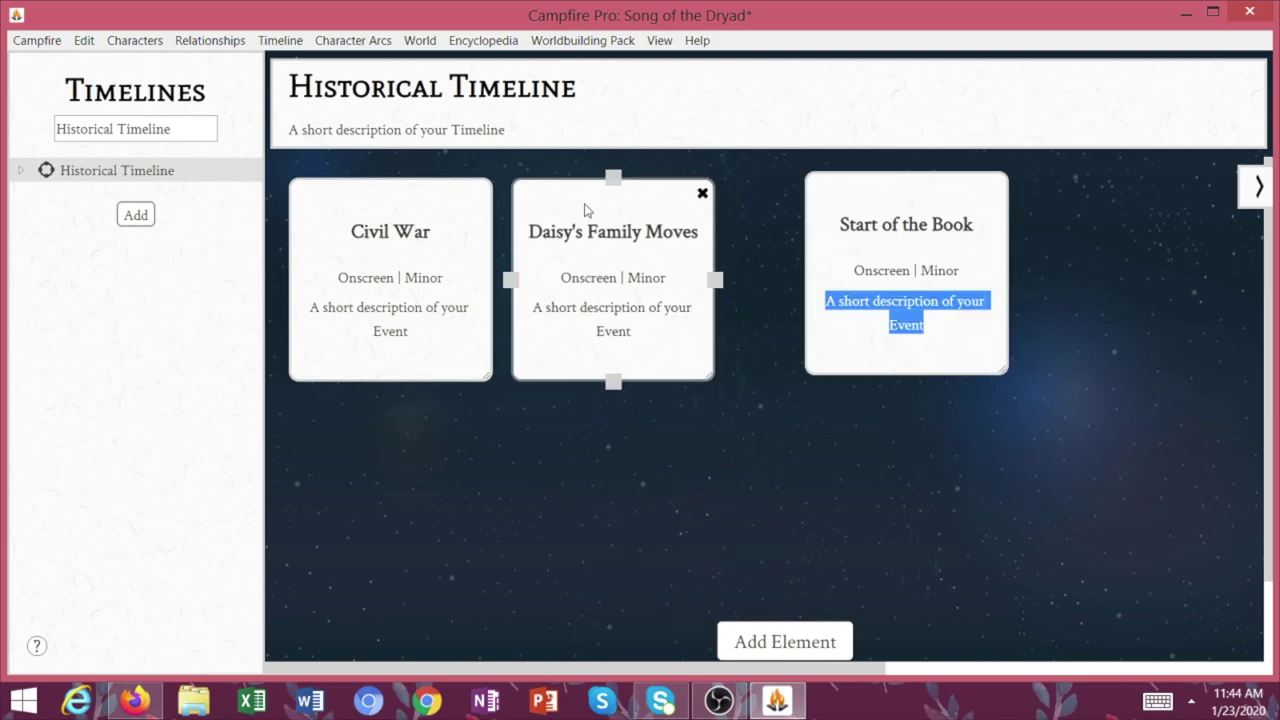
# Line up the family-move and "Start of the Book" events in an even row beside "Civil War"
pyautogui.moveTo(877, 189); pyautogui.dragTo(808, 195)
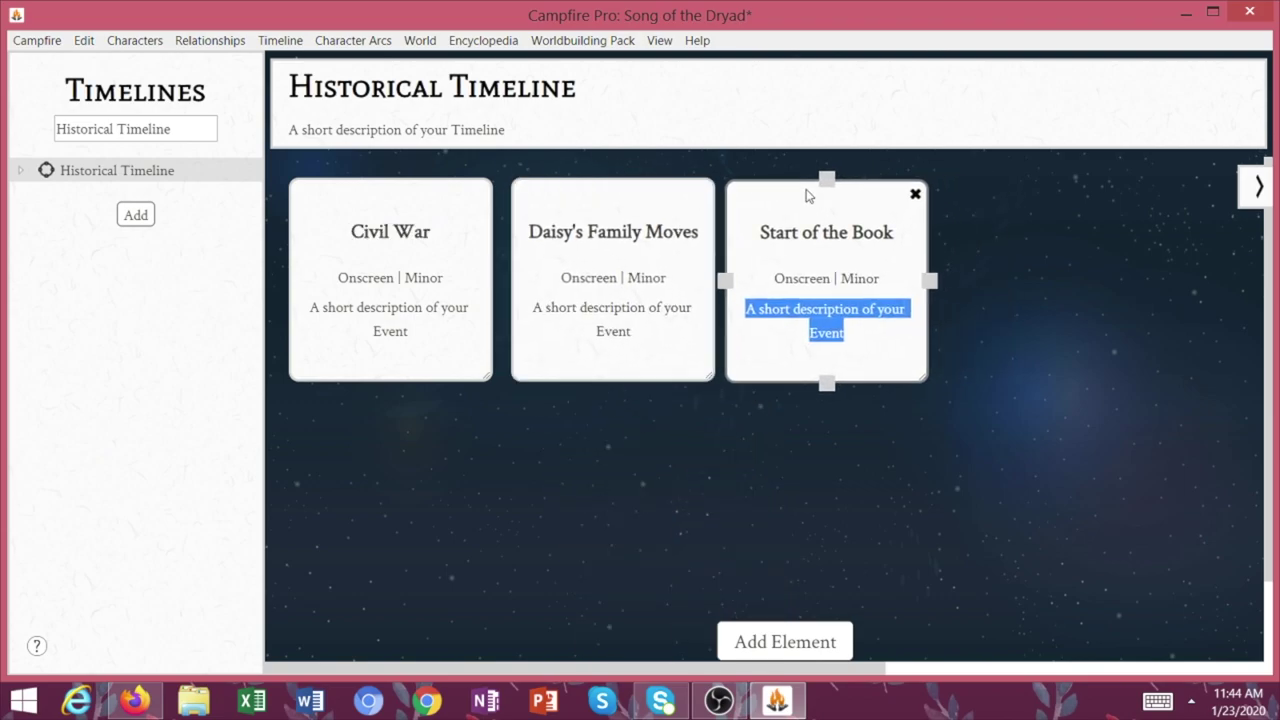
pyautogui.click(564, 205)
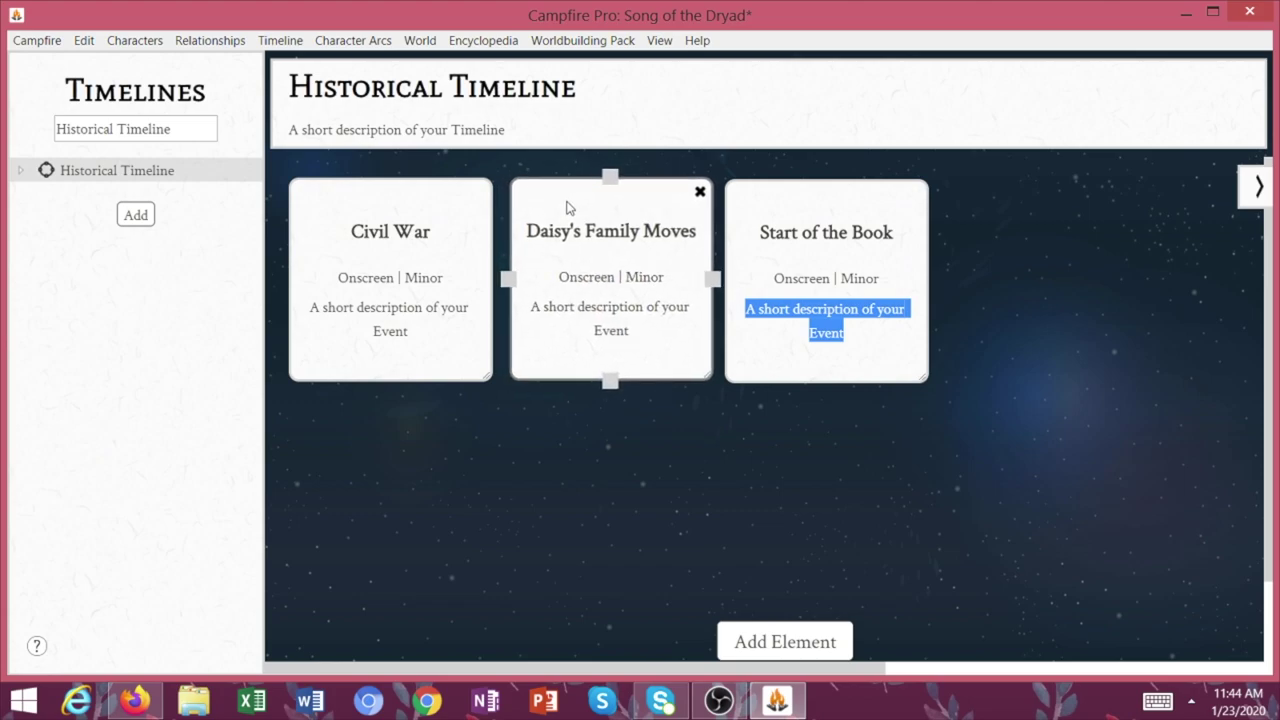
pyautogui.moveTo(566, 207); pyautogui.dragTo(566, 211)
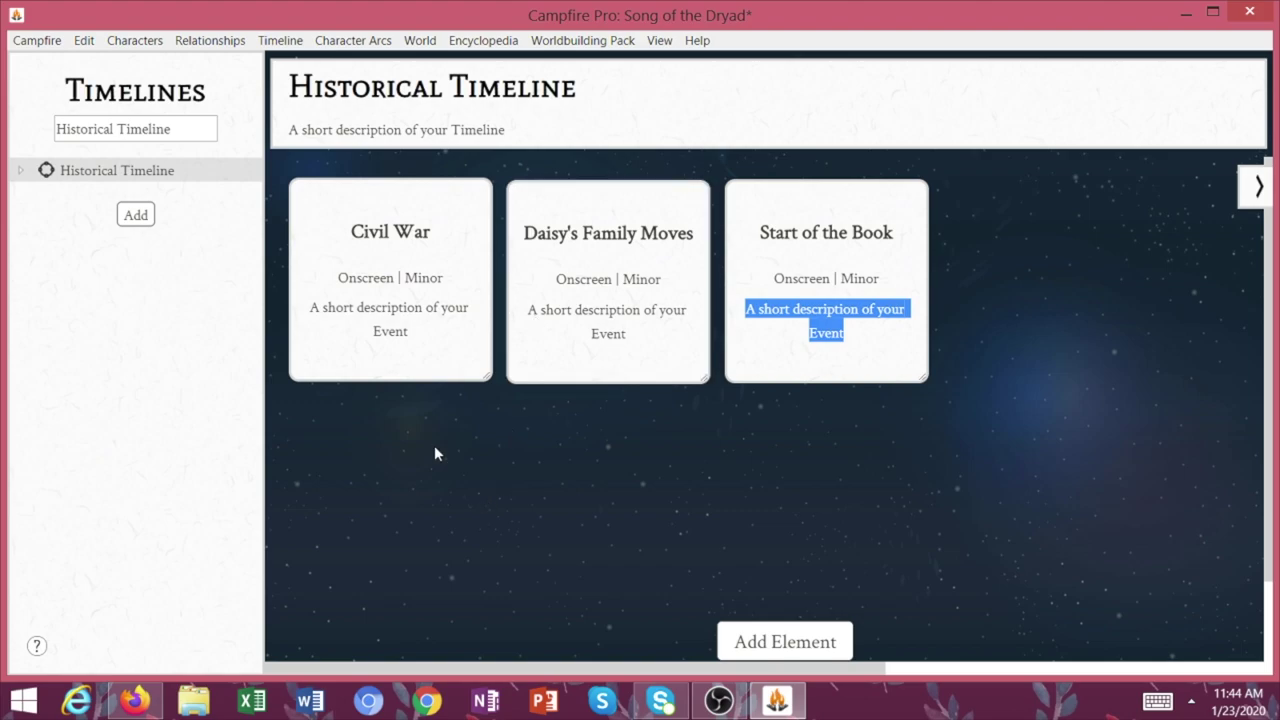
pyautogui.click(391, 209)
pyautogui.click(517, 190)
pyautogui.press('Tab')
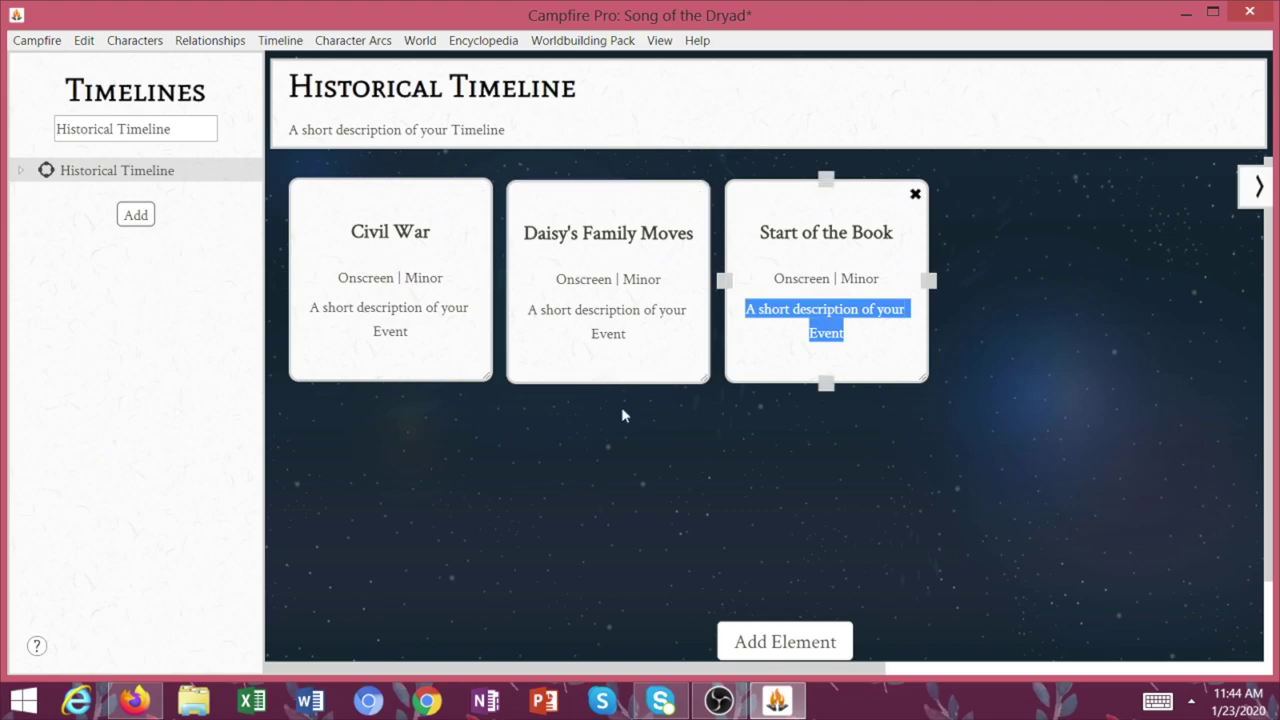
pyautogui.press('Tab')
pyautogui.press('Tab')
pyautogui.press('Tab')
pyautogui.press('Tab')
pyautogui.press('Tab')
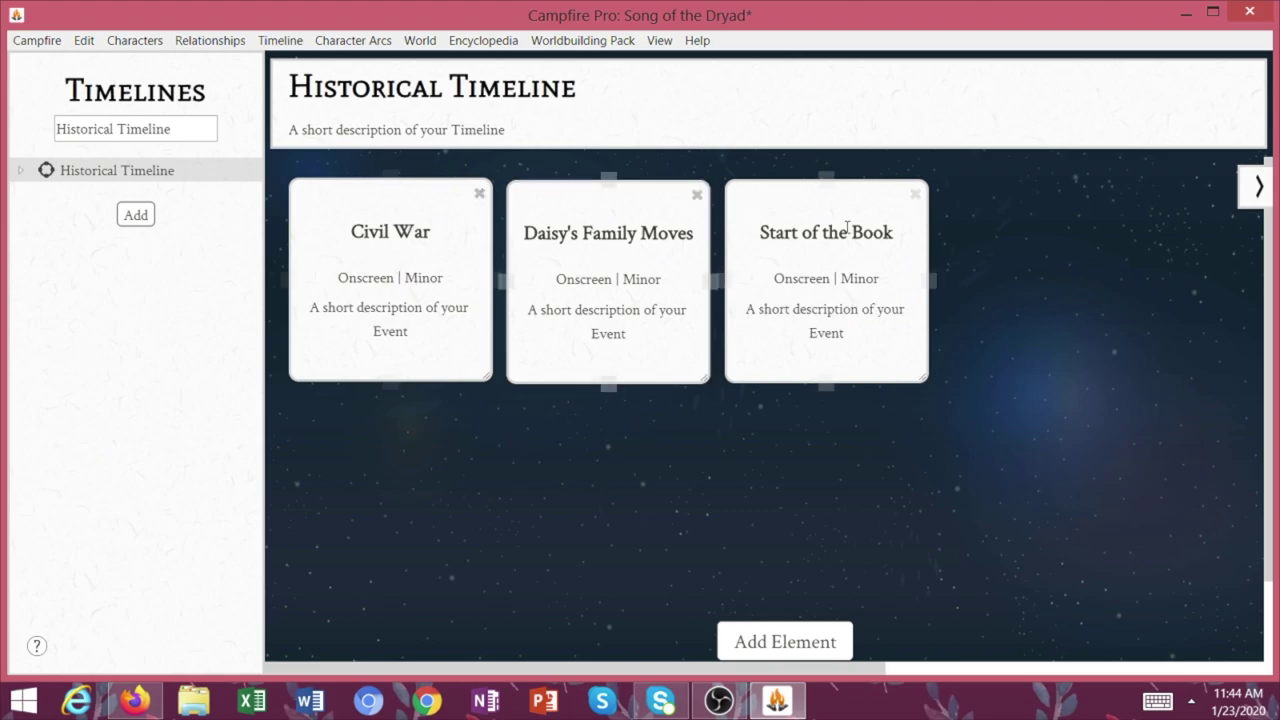
# Create a second timeline and title it "Outline"
pyautogui.click(140, 215)
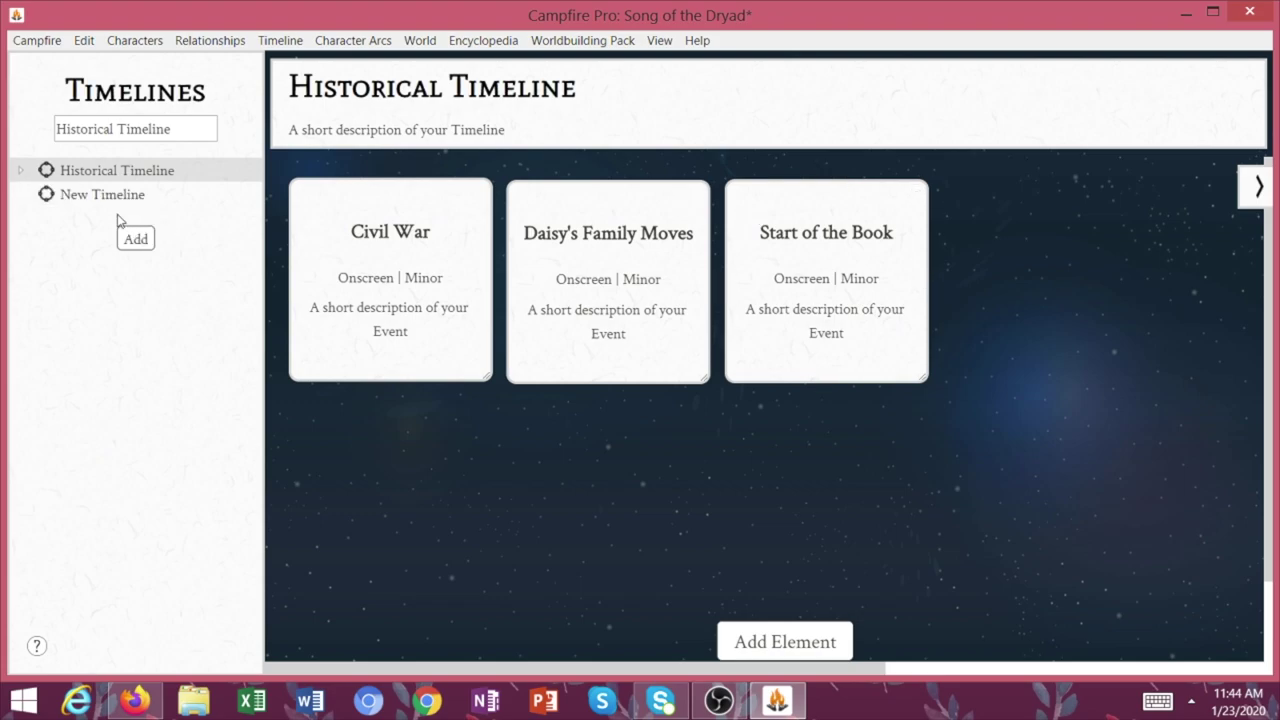
pyautogui.click(104, 194)
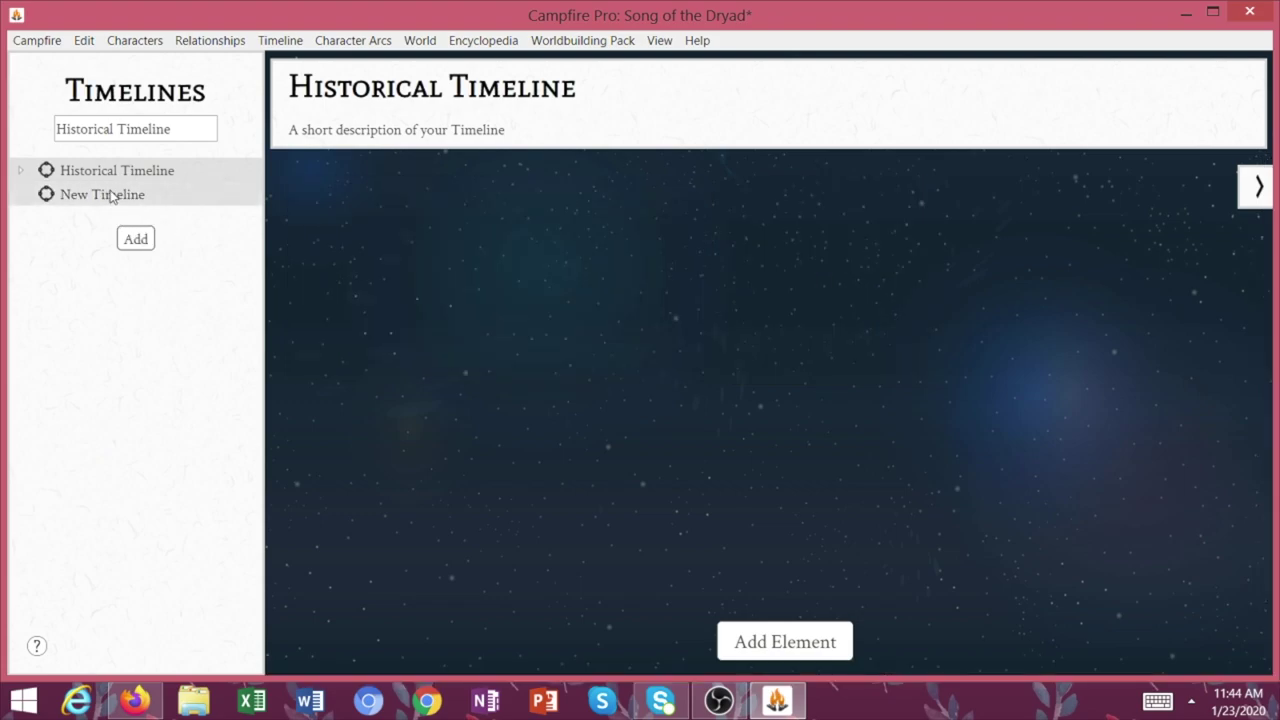
pyautogui.click(345, 94)
pyautogui.write('Outline')
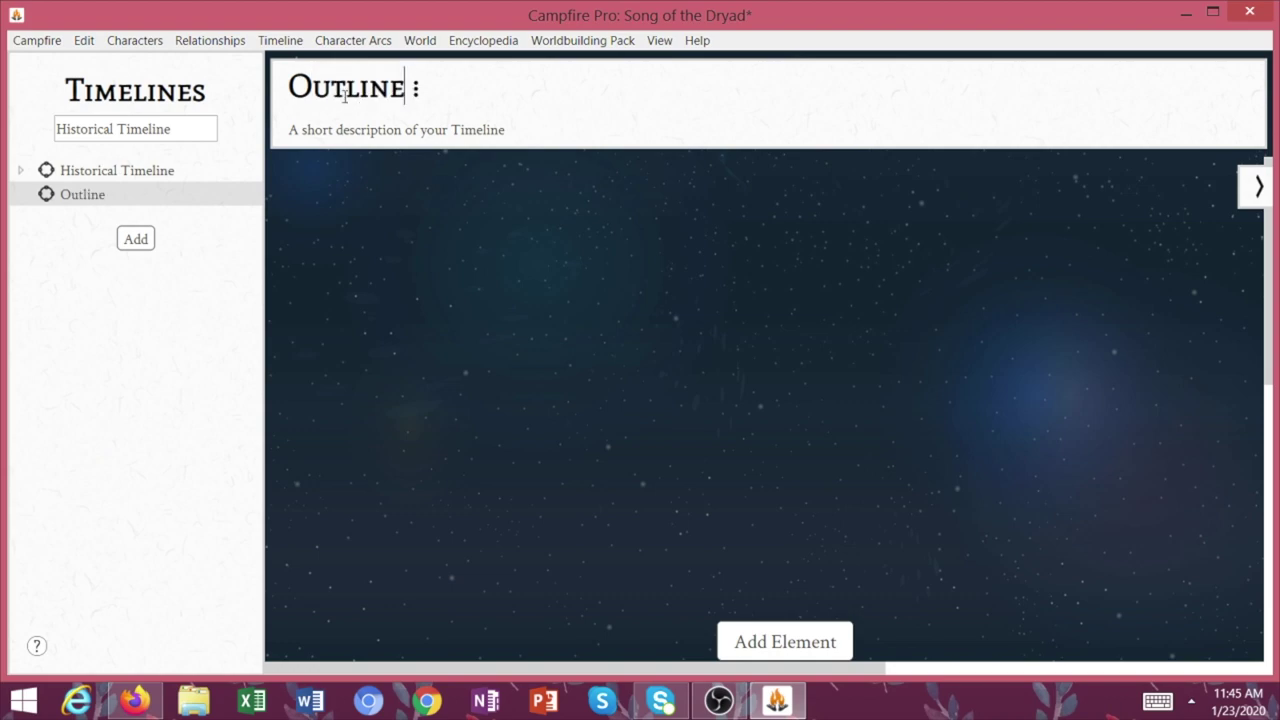
# Add a divider to the Outline timeline, make it horizontal, place it along the canvas's upper edge and title it "Act 1"
pyautogui.click(736, 641)
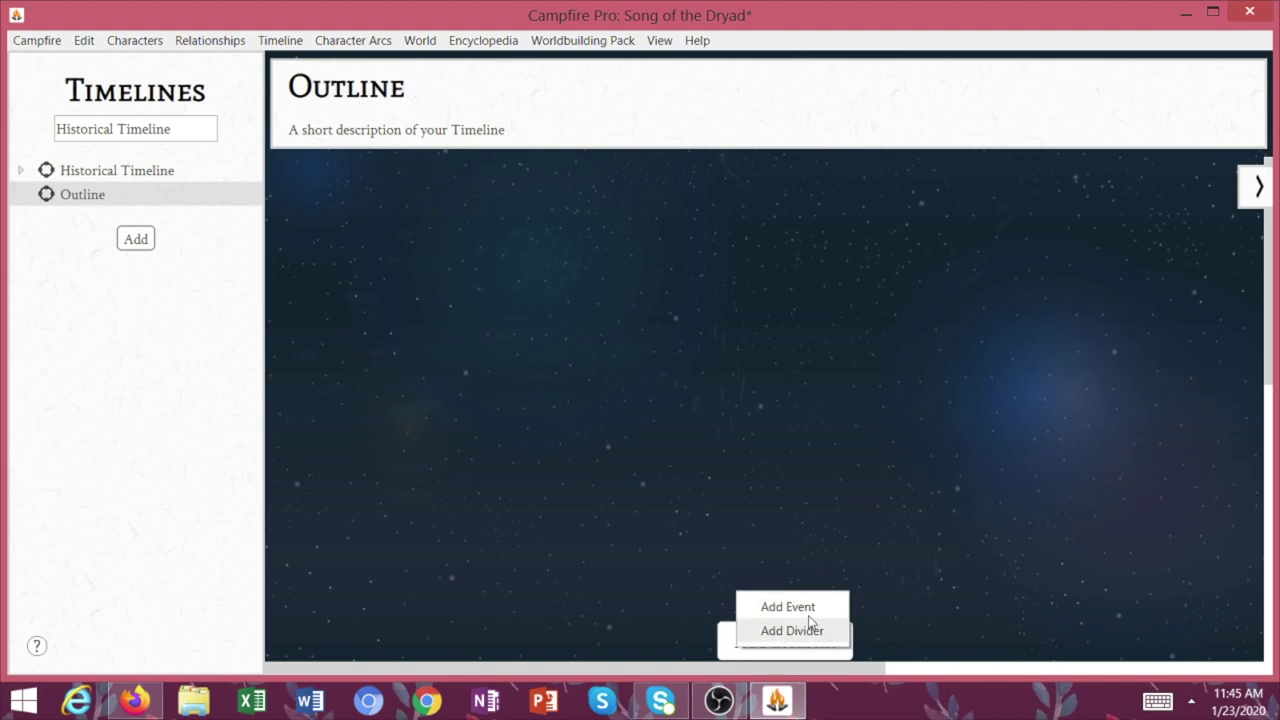
pyautogui.click(791, 630)
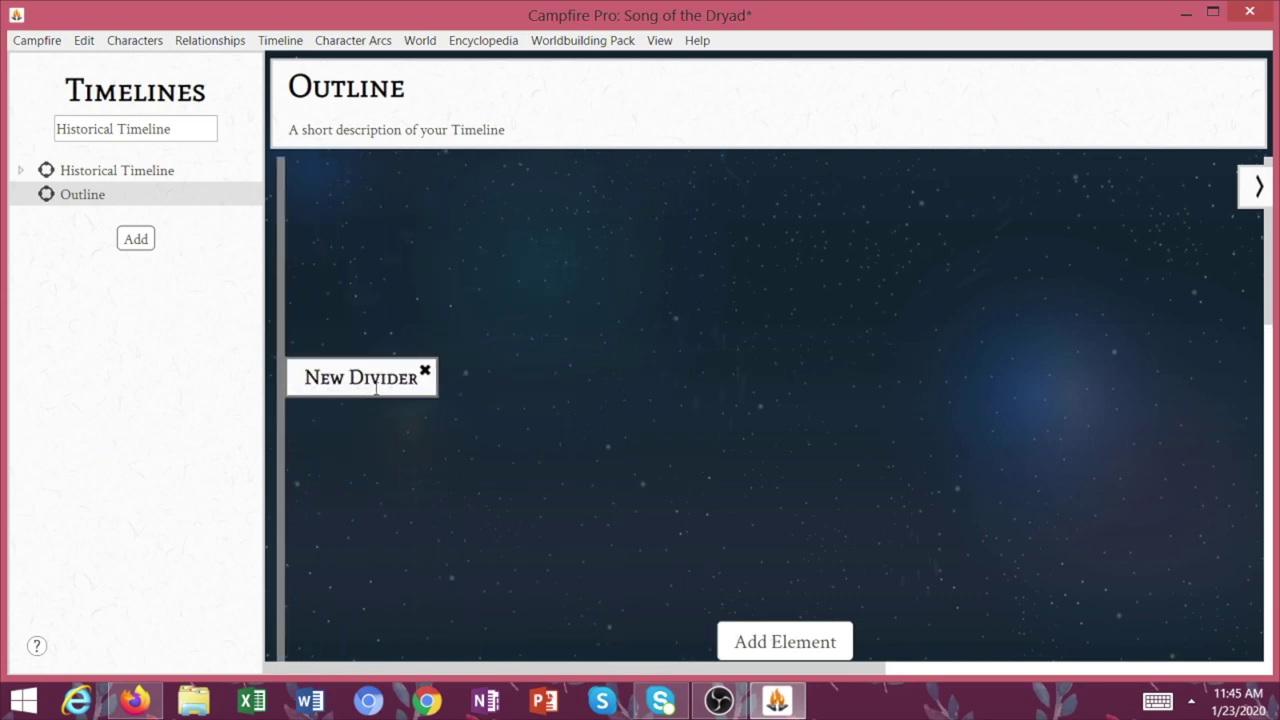
pyautogui.rightClick(375, 388)
pyautogui.click(430, 397)
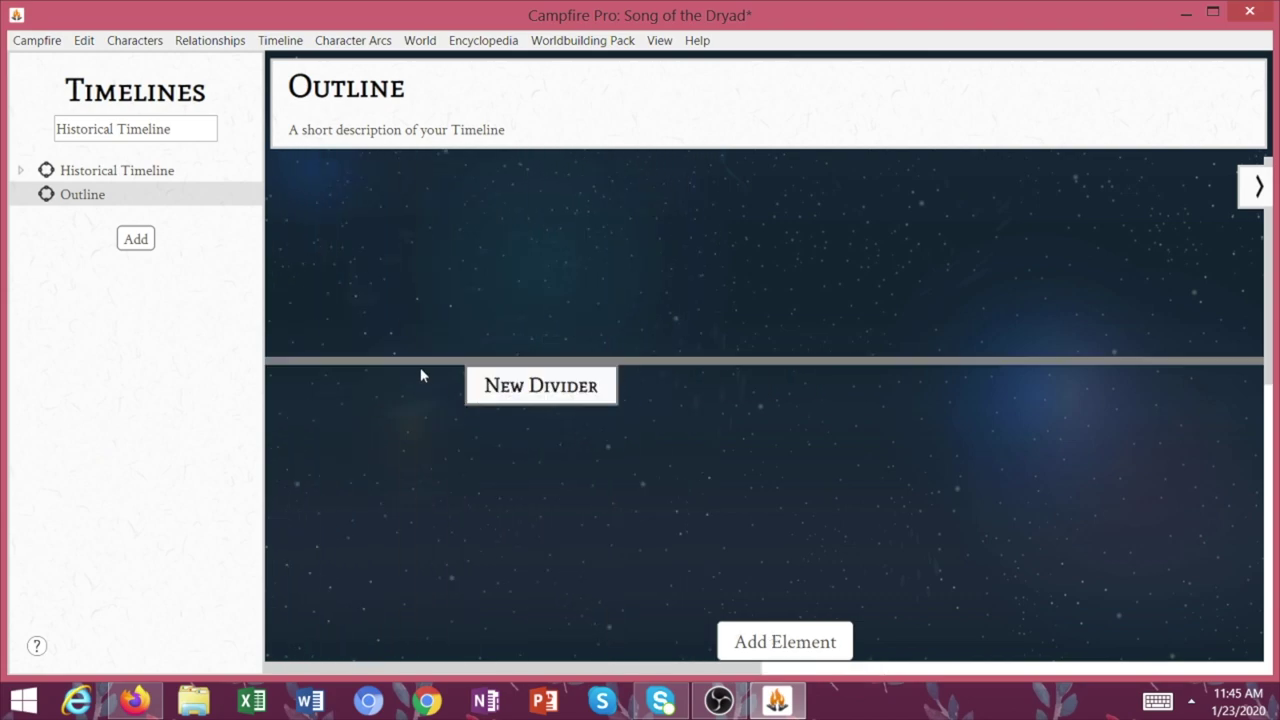
pyautogui.moveTo(520, 362); pyautogui.dragTo(347, 200)
pyautogui.tripleClick(347, 200)
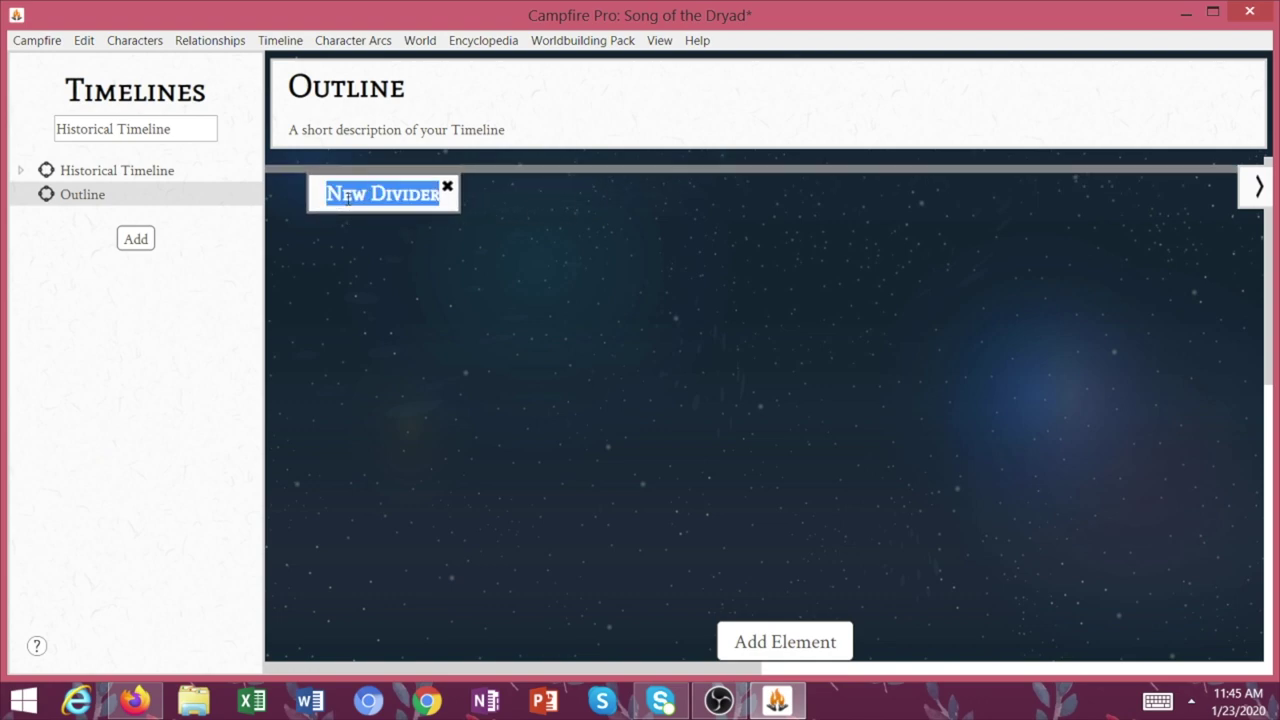
pyautogui.write('Act 1')
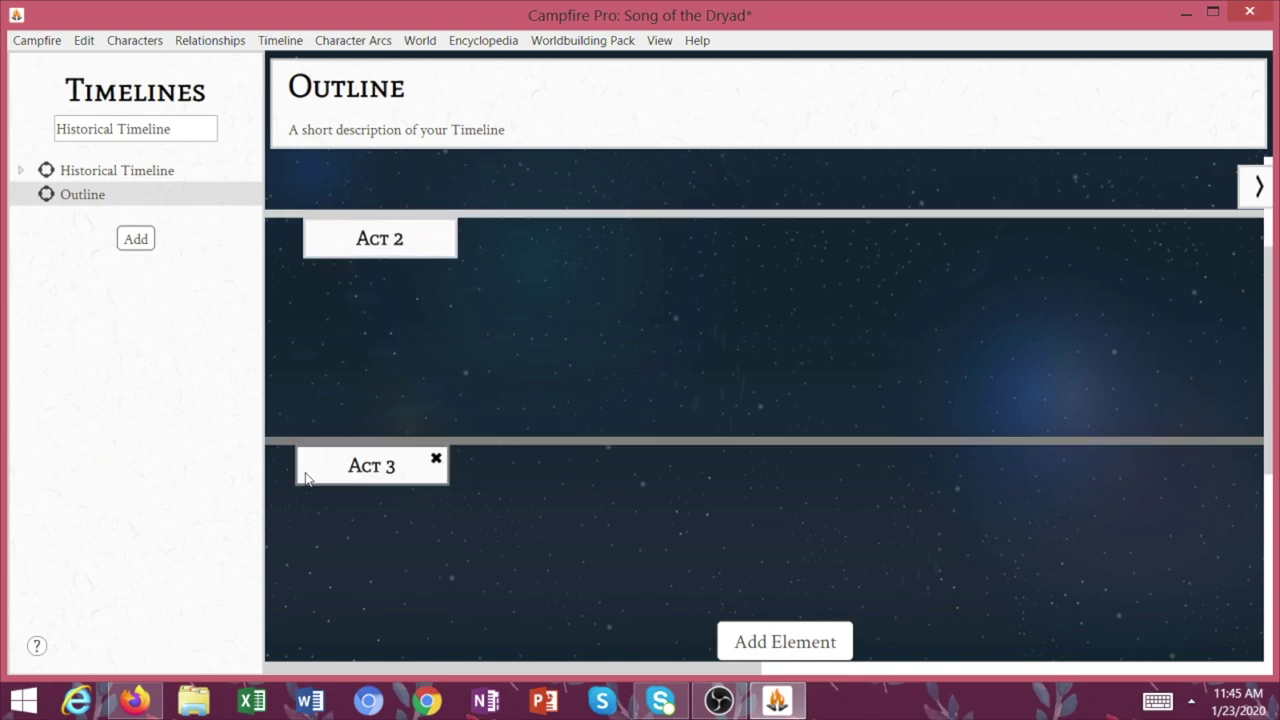
# Reposition the Act 2 and Act 3 dividers to adjust the room between the acts
pyautogui.scroll(3, 455, 372)
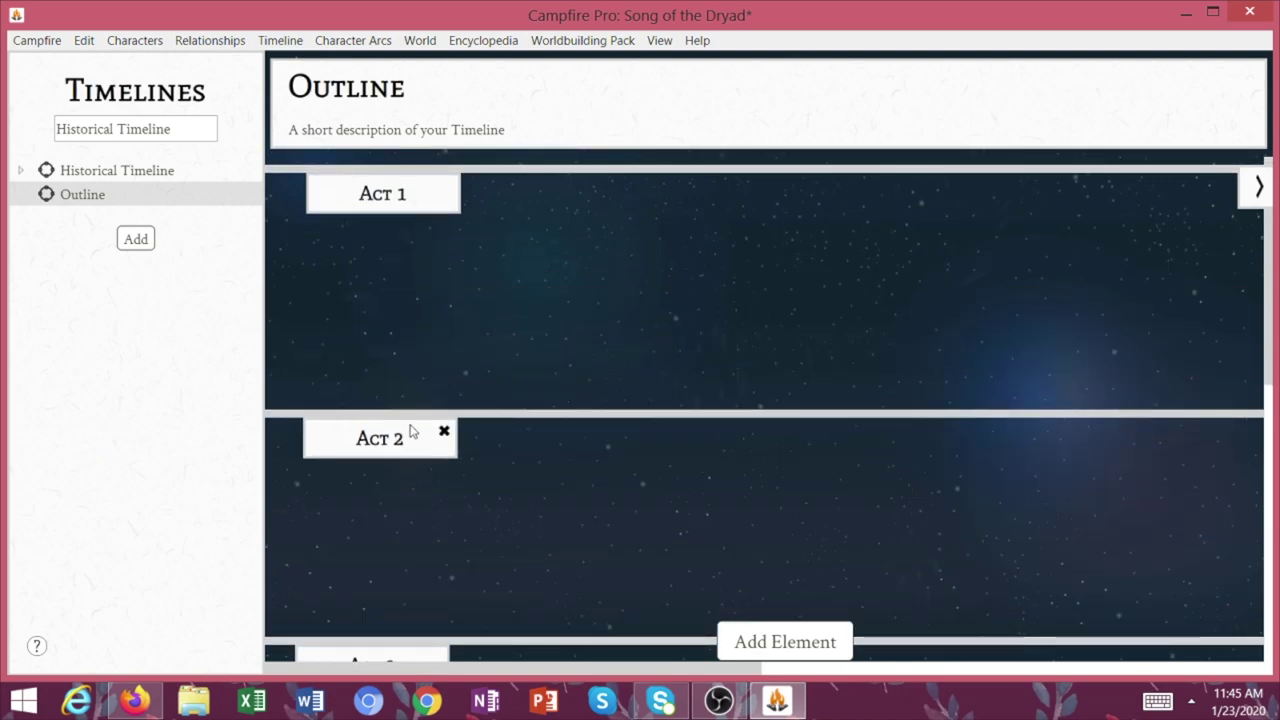
pyautogui.moveTo(417, 408); pyautogui.dragTo(417, 385)
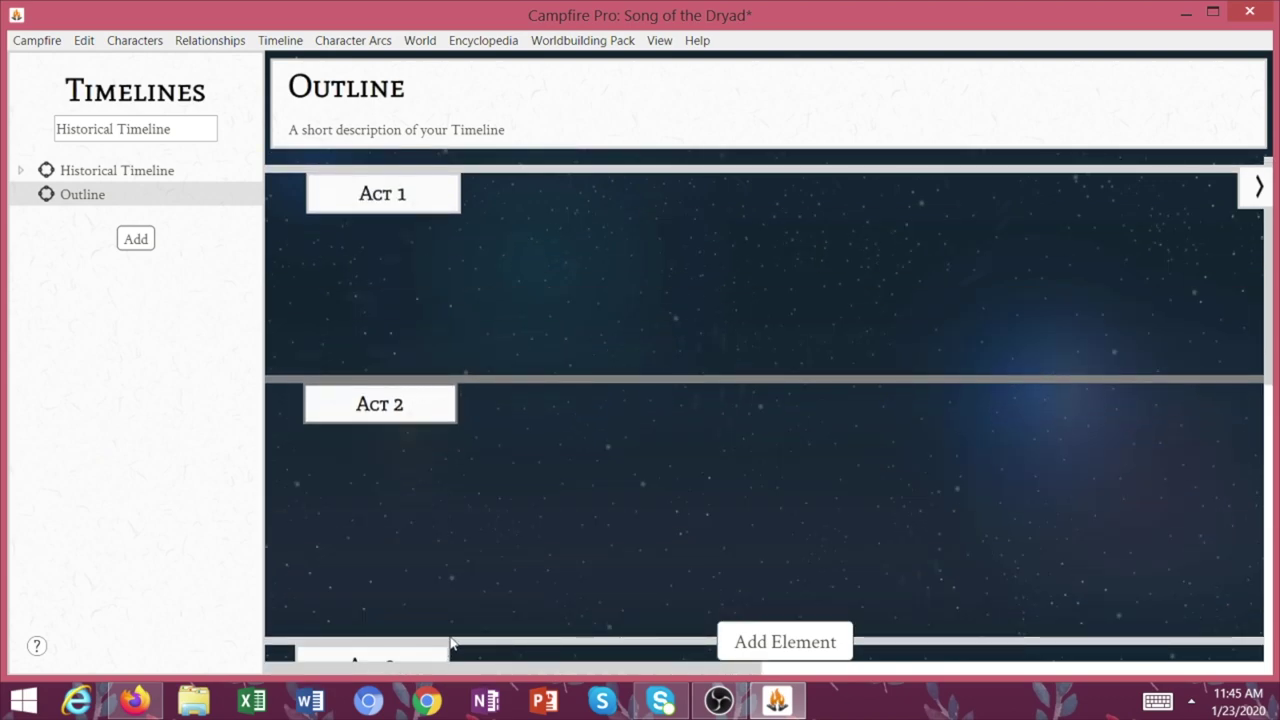
pyautogui.moveTo(450, 645); pyautogui.dragTo(451, 598)
pyautogui.moveTo(553, 381); pyautogui.dragTo(554, 357)
# Add an event titled "Opening Image" under Act 1, with a short description of the story opening with a character riding her horse
pyautogui.click(750, 636)
pyautogui.click(785, 597)
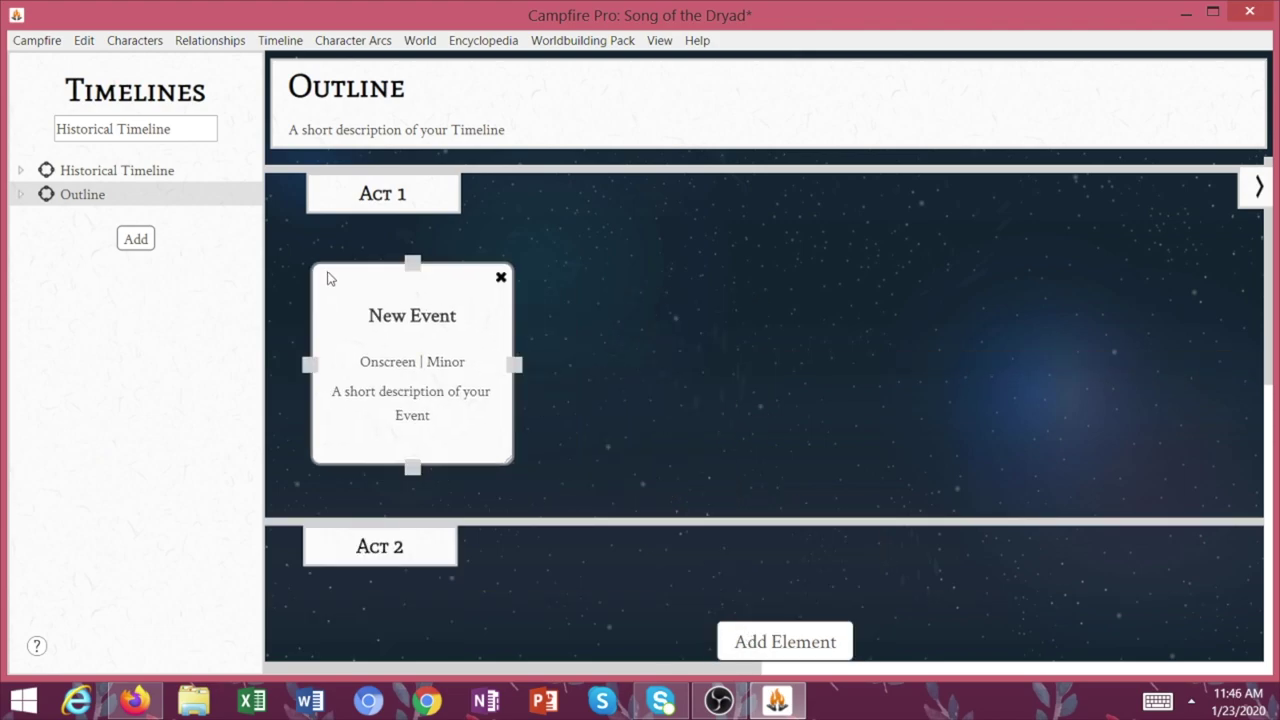
pyautogui.tripleClick(387, 295)
pyautogui.write('O')
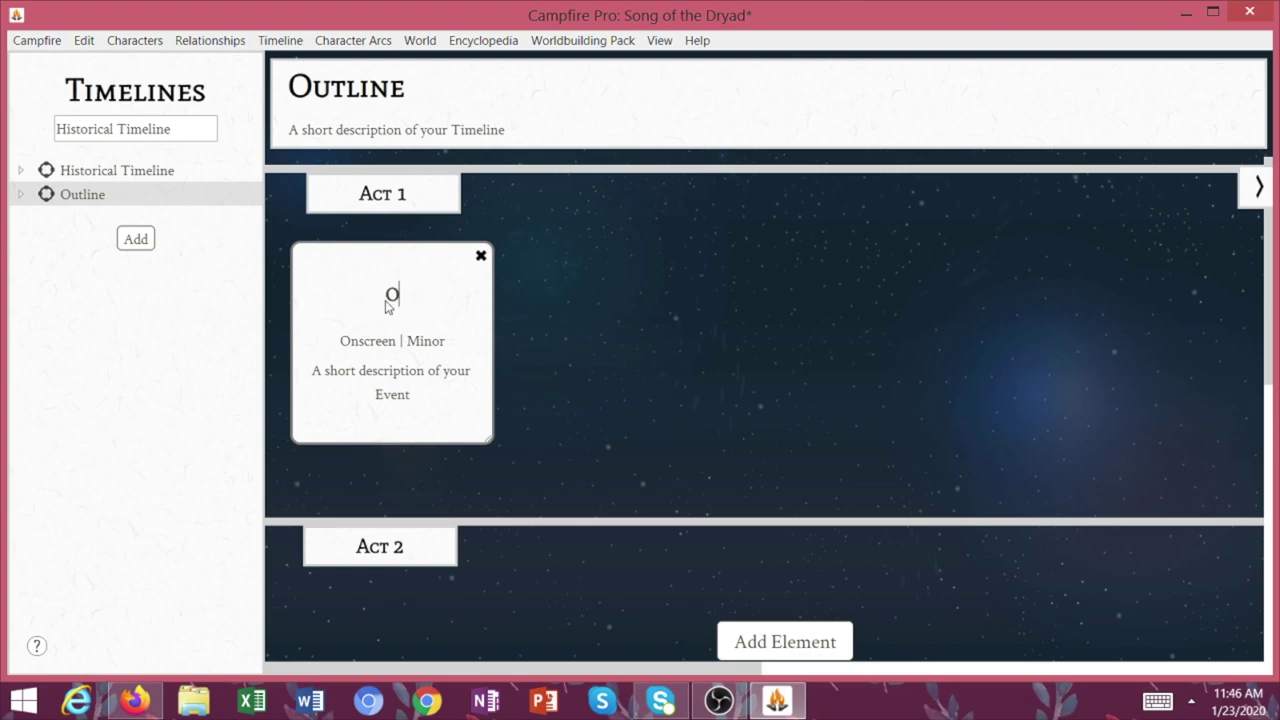
pyautogui.write('pening Image')
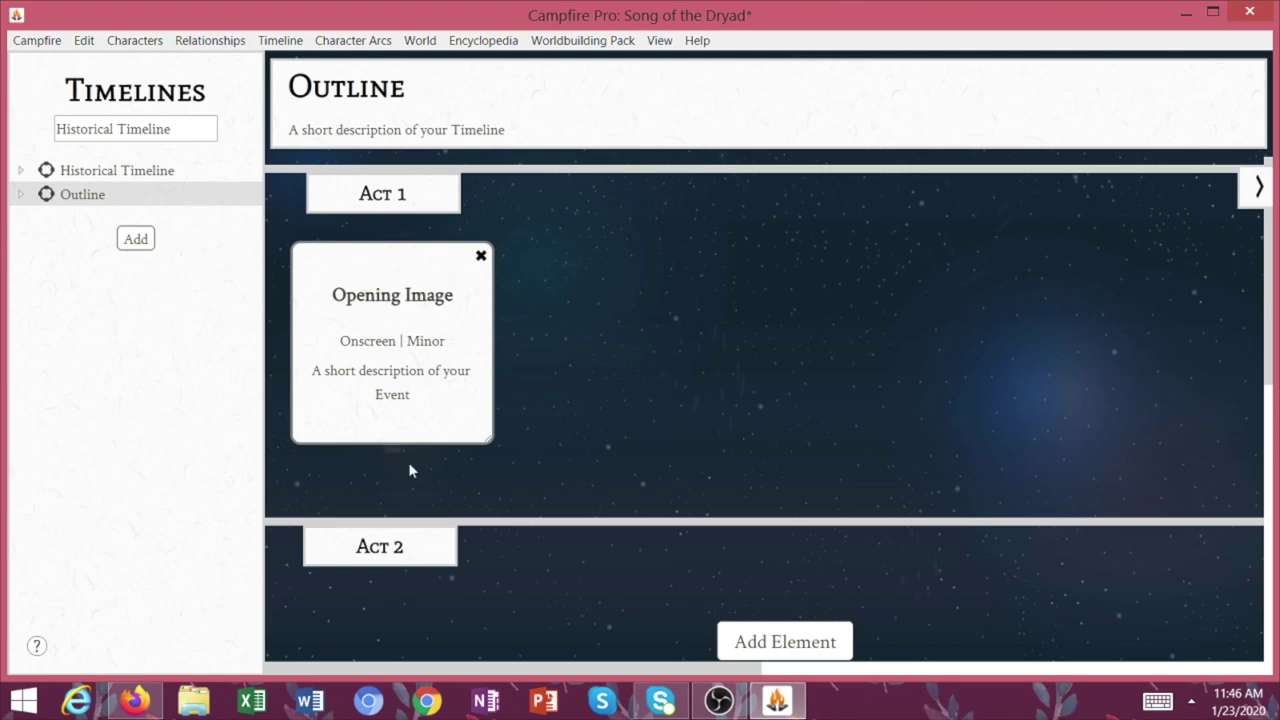
pyautogui.tripleClick(395, 382)
pyautogui.hotkey('ctrl', 'v')
# Add the first listed character to the Opening Image event's character list, and close the event's details
pyautogui.click(437, 318)
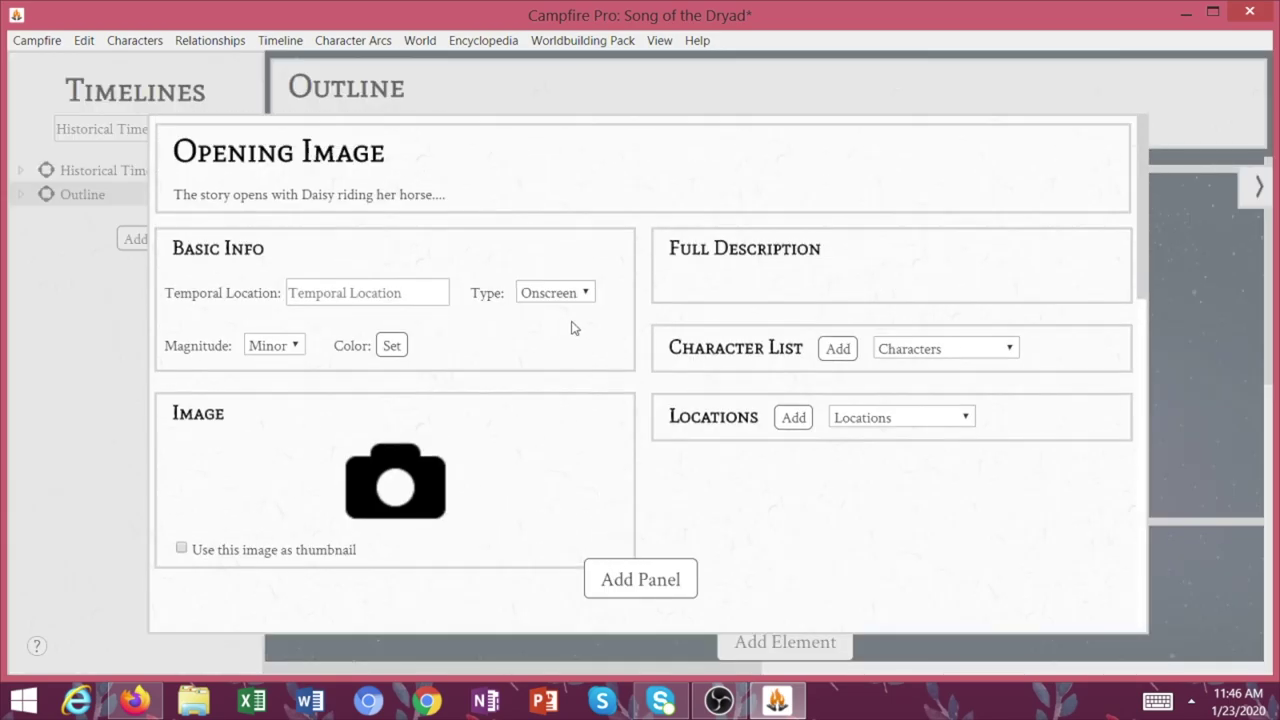
pyautogui.click(836, 348)
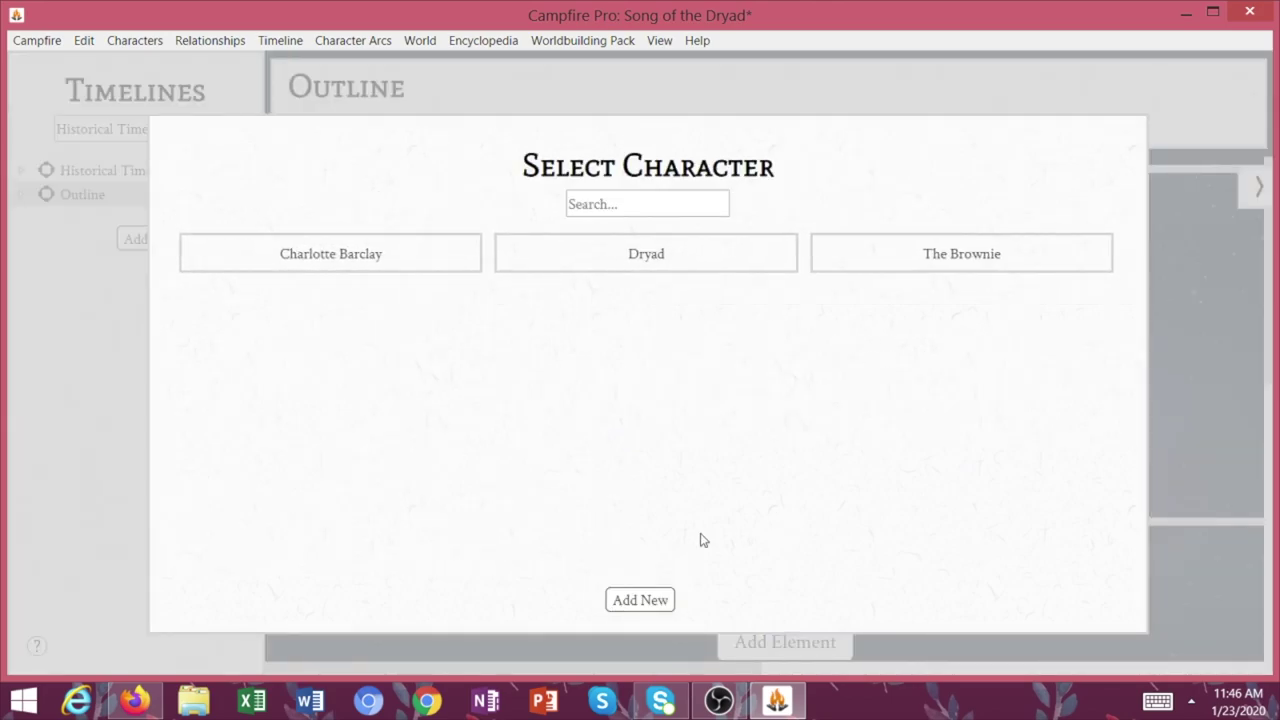
pyautogui.click(400, 256)
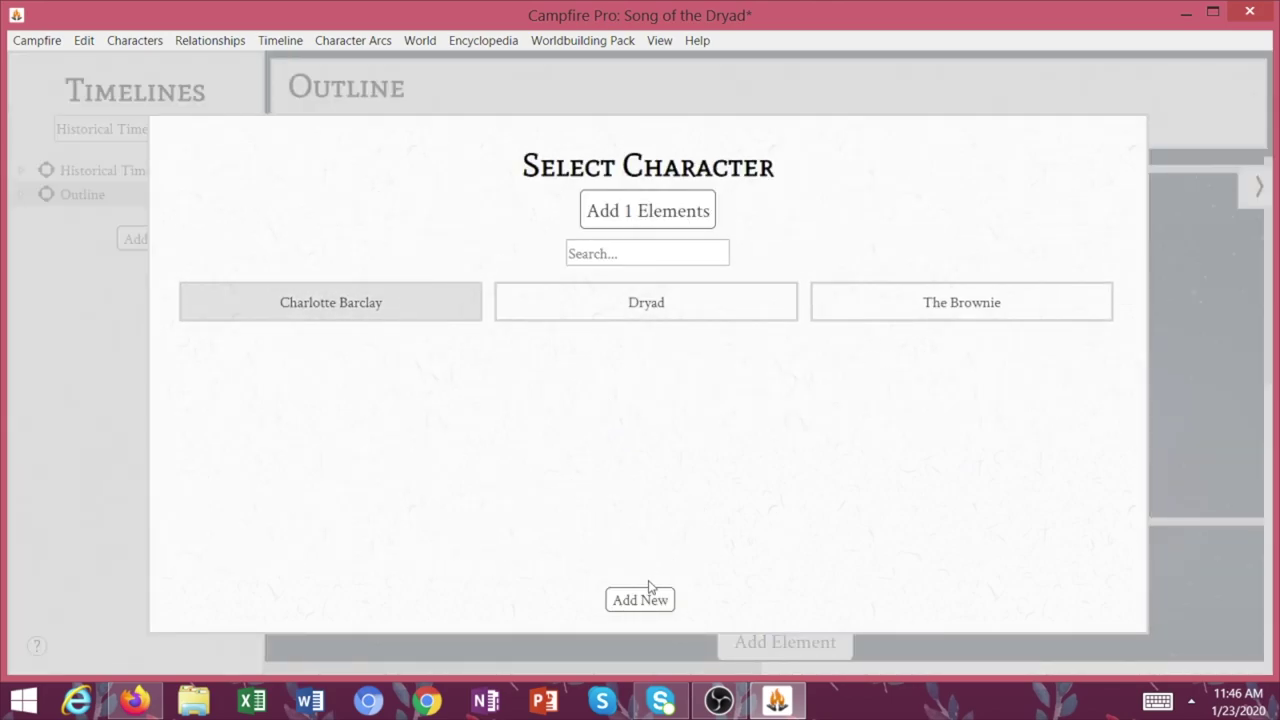
pyautogui.click(680, 211)
pyautogui.scroll(-3, 855, 340)
pyautogui.scroll(3, 855, 340)
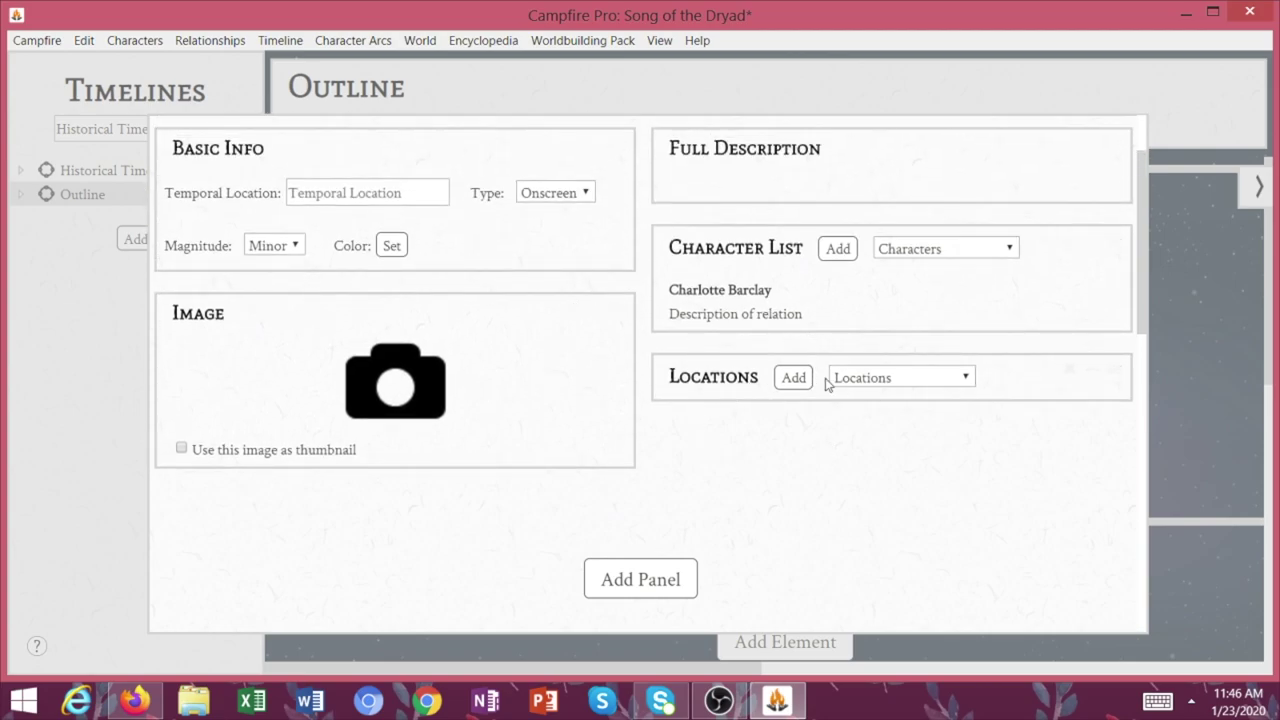
pyautogui.scroll(3, 829, 380)
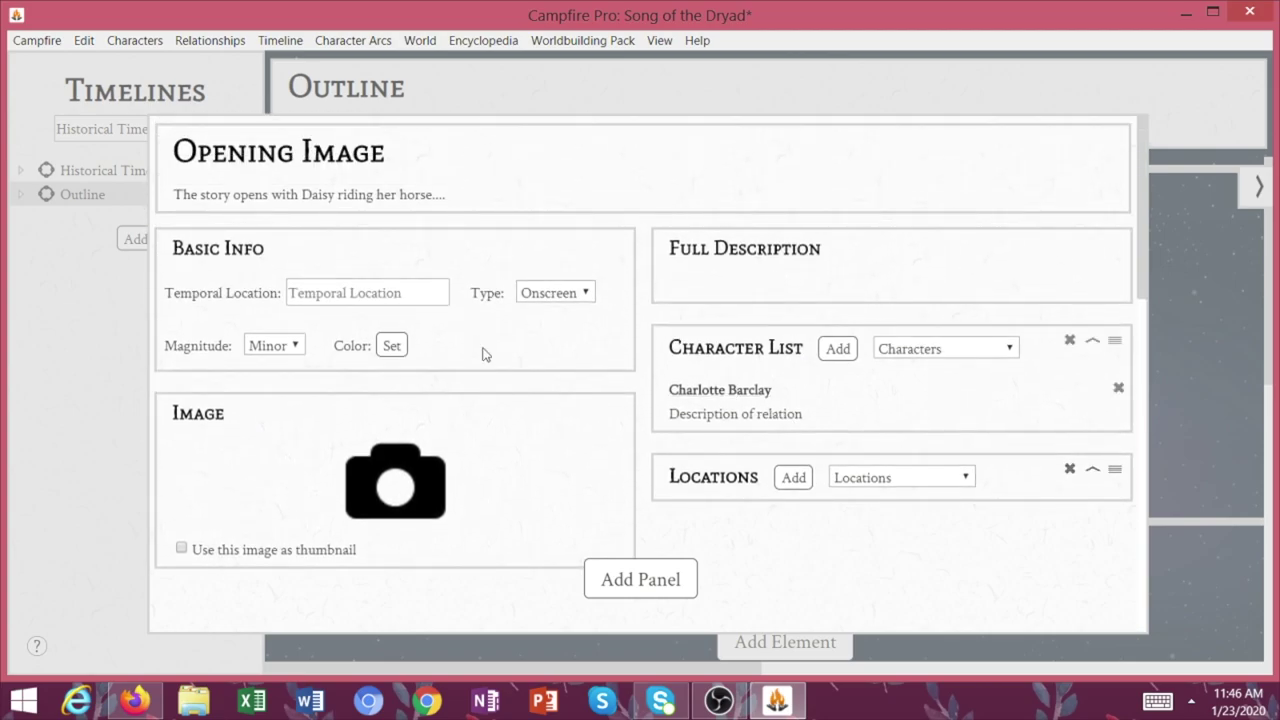
pyautogui.click(1213, 272)
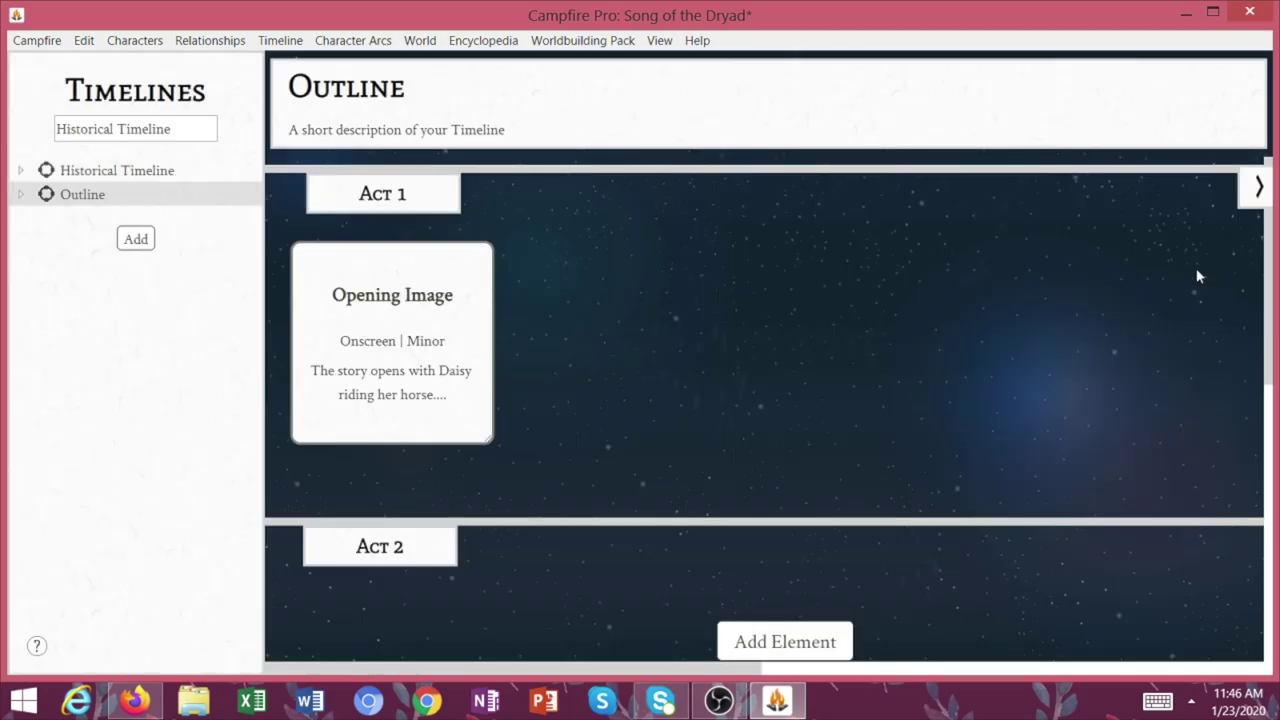
# Add an event titled "Theme Stated" and place it beside Opening Image under Act 1
pyautogui.click(740, 641)
pyautogui.click(780, 592)
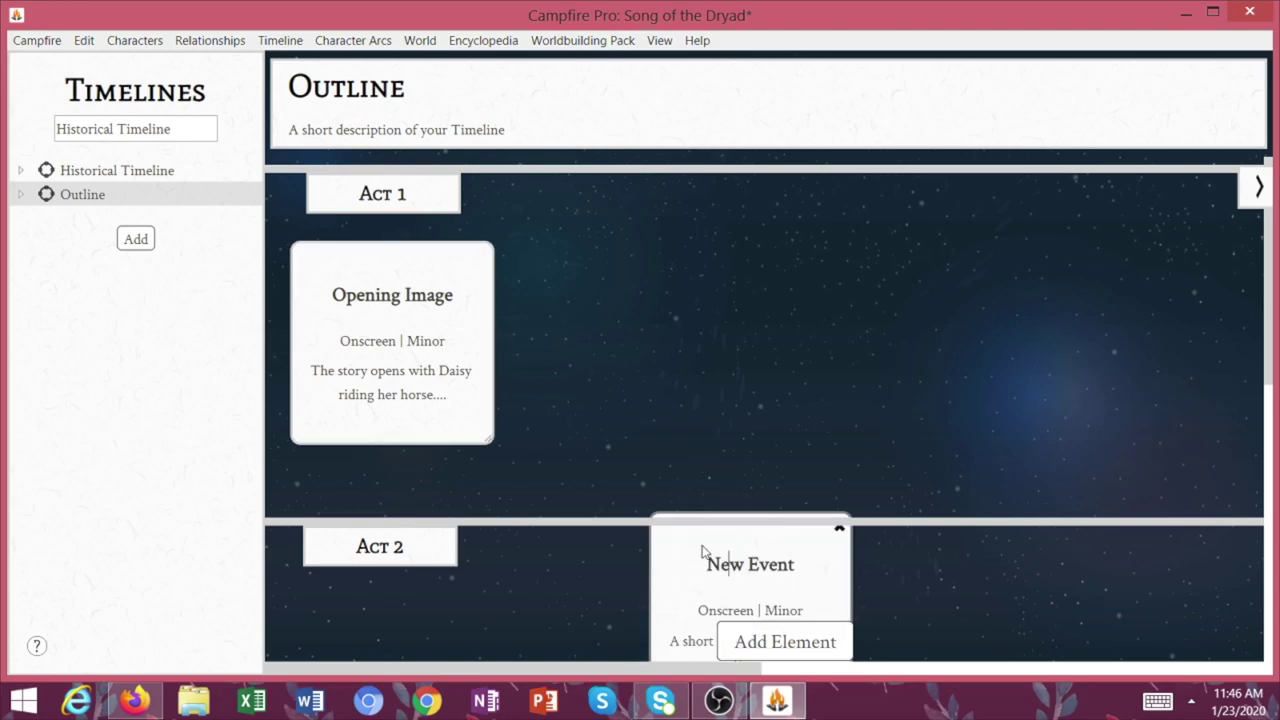
pyautogui.doubleClick(596, 298)
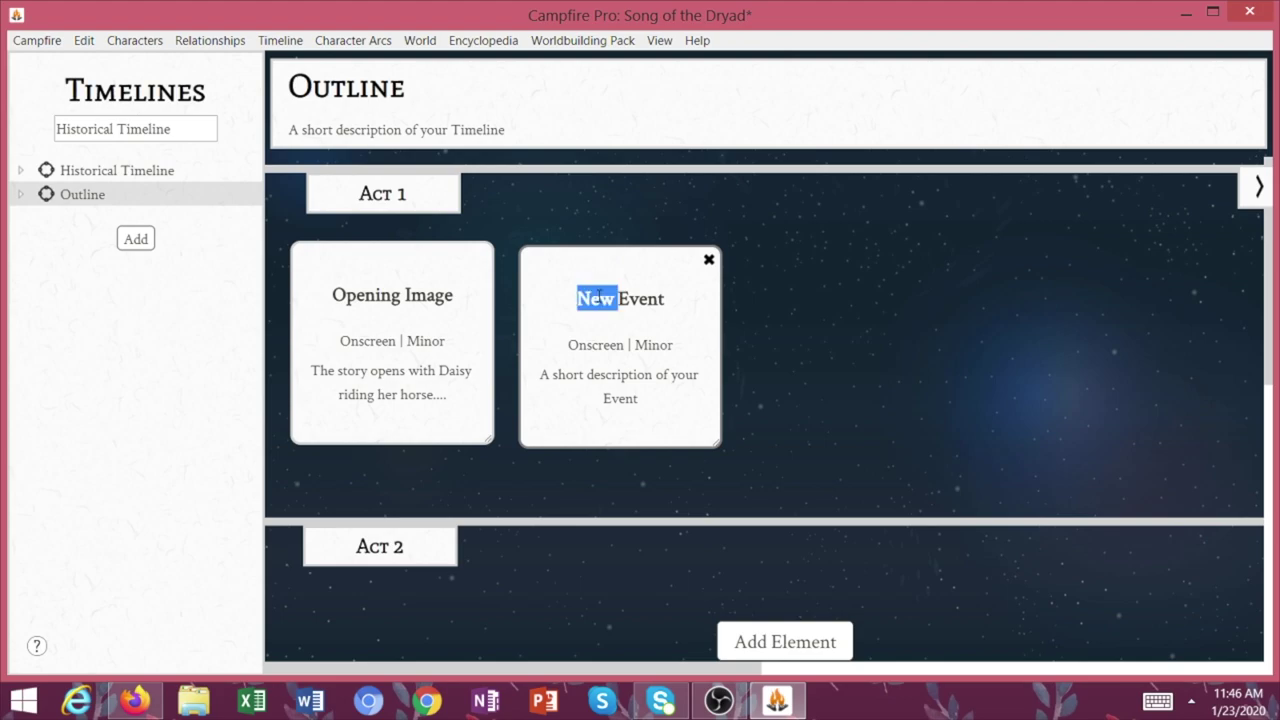
pyautogui.tripleClick(597, 298)
pyautogui.write('Theme Stated')
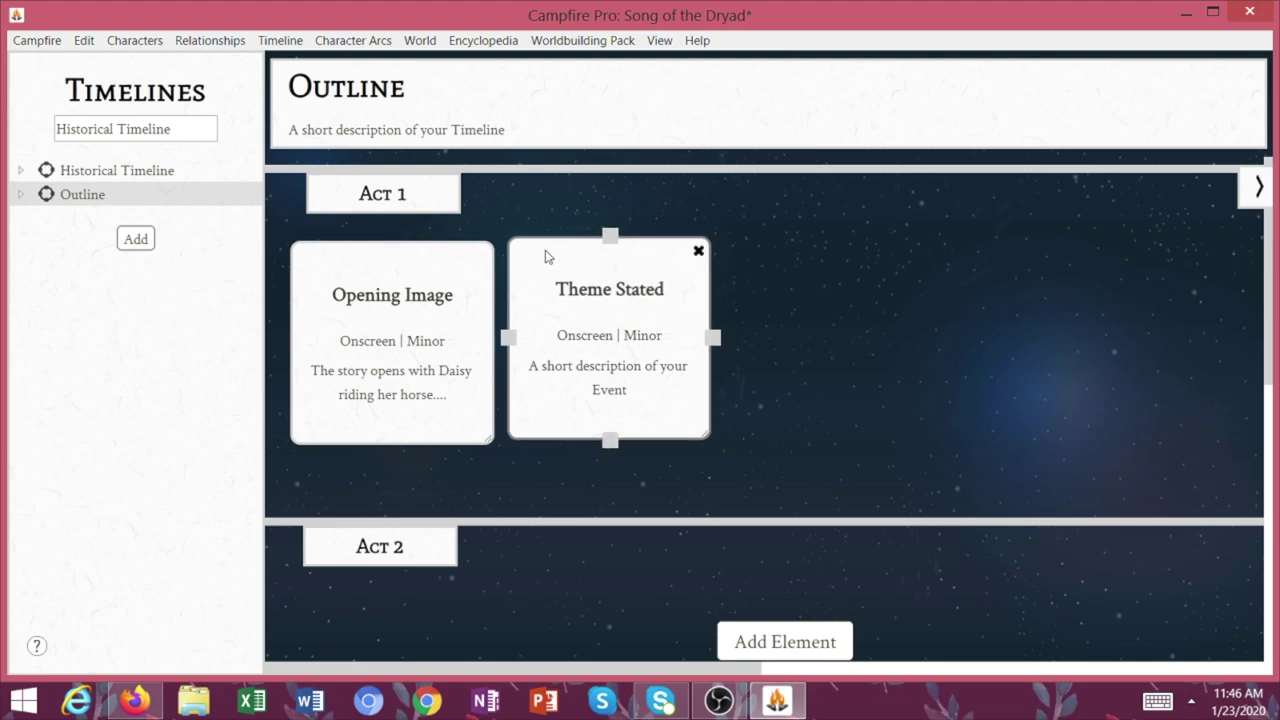
# Add an event titled "Catalyst" and line it up beside Theme Stated under Act 1
pyautogui.click(740, 638)
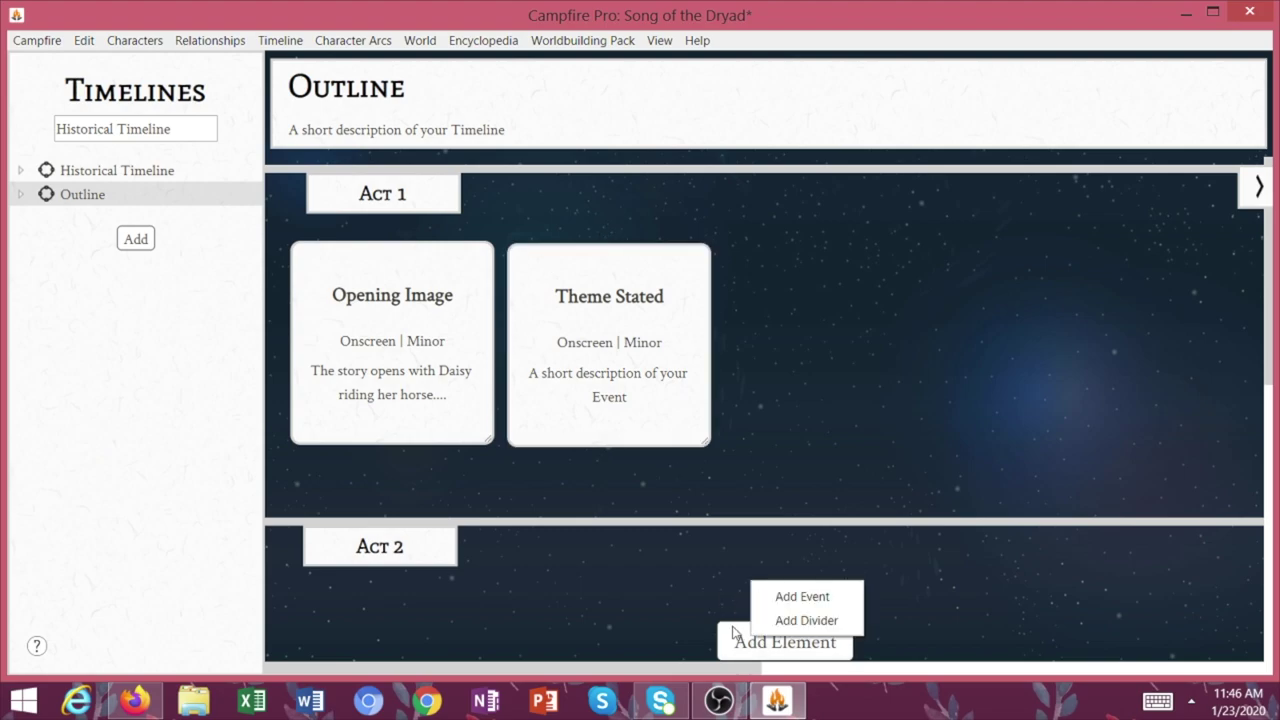
pyautogui.click(792, 596)
pyautogui.moveTo(686, 543); pyautogui.dragTo(740, 288)
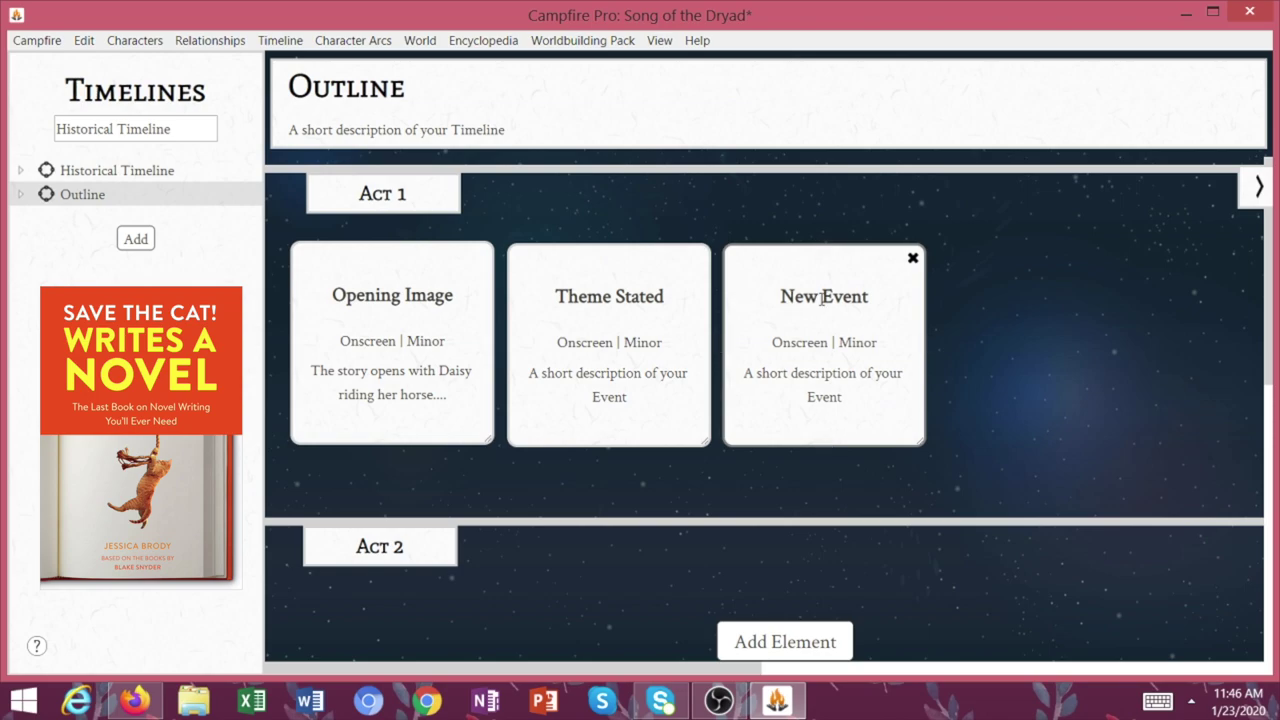
pyautogui.tripleClick(822, 297)
pyautogui.write('Catalyst')
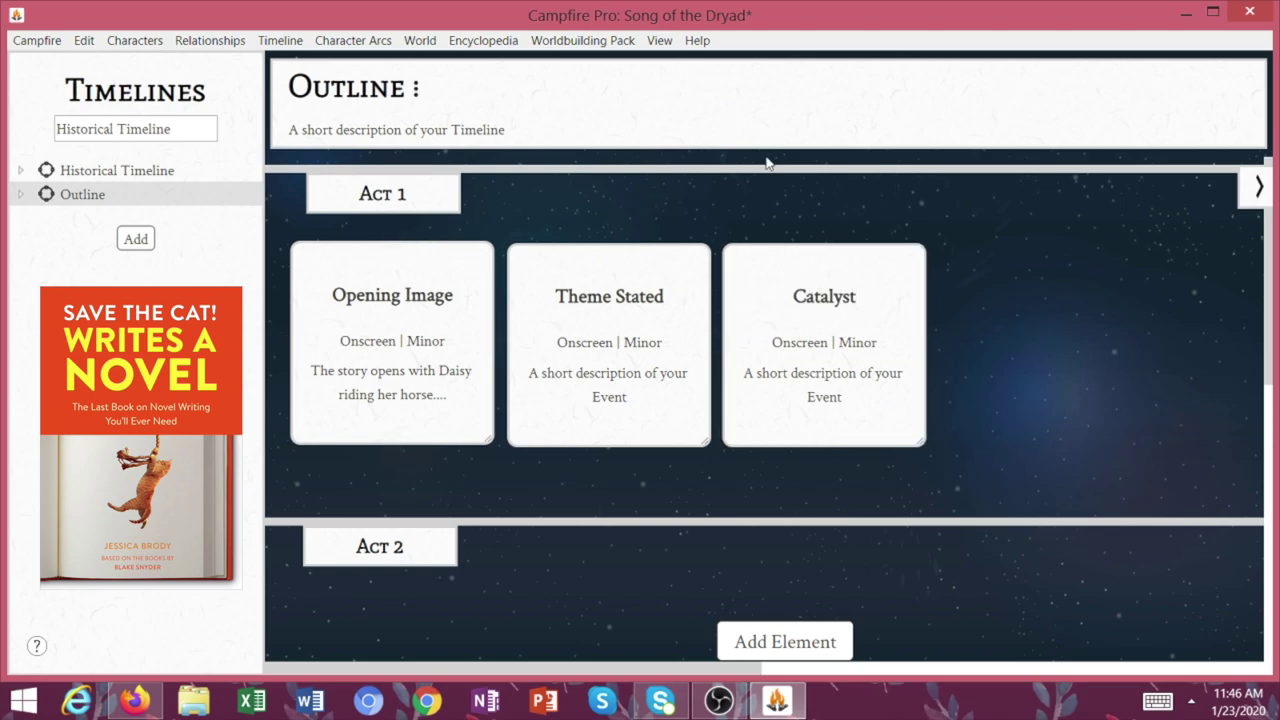
pyautogui.click(743, 266)
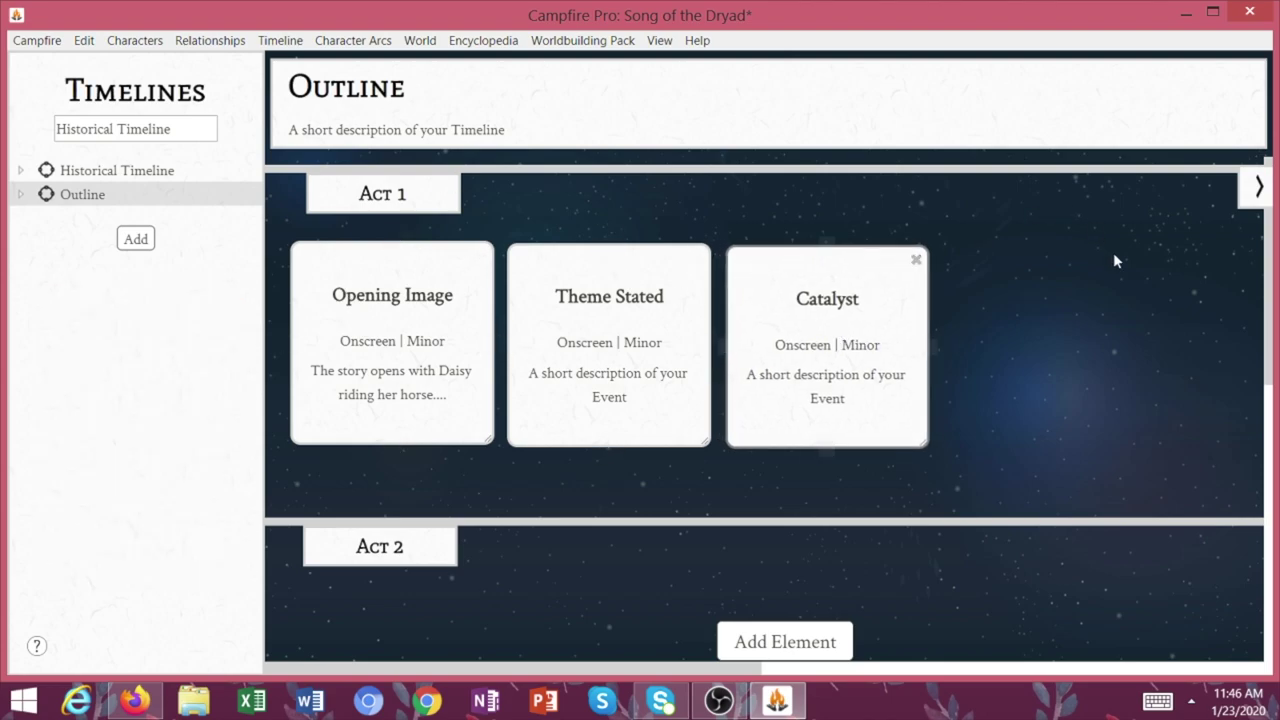
# Look over the outline's acts and the events placed under each of them
pyautogui.scroll(-1, 591, 303)
pyautogui.scroll(-3, 856, 616)
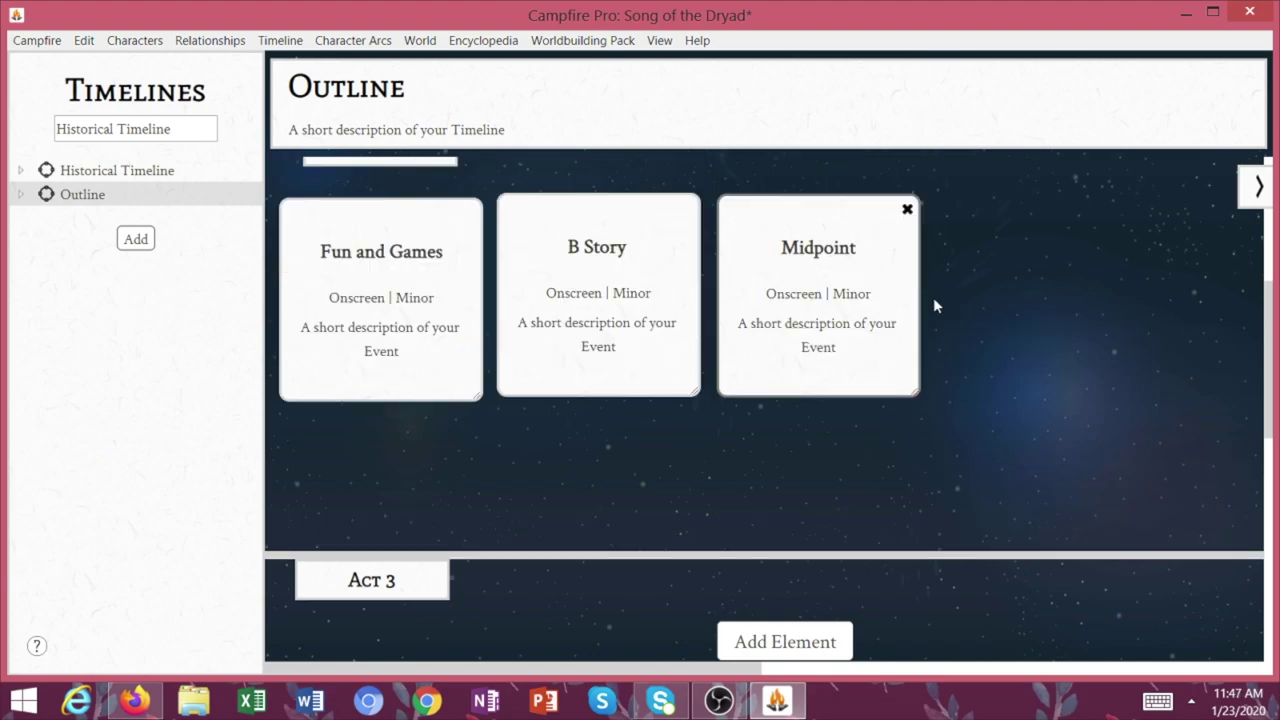
pyautogui.scroll(3, 984, 330)
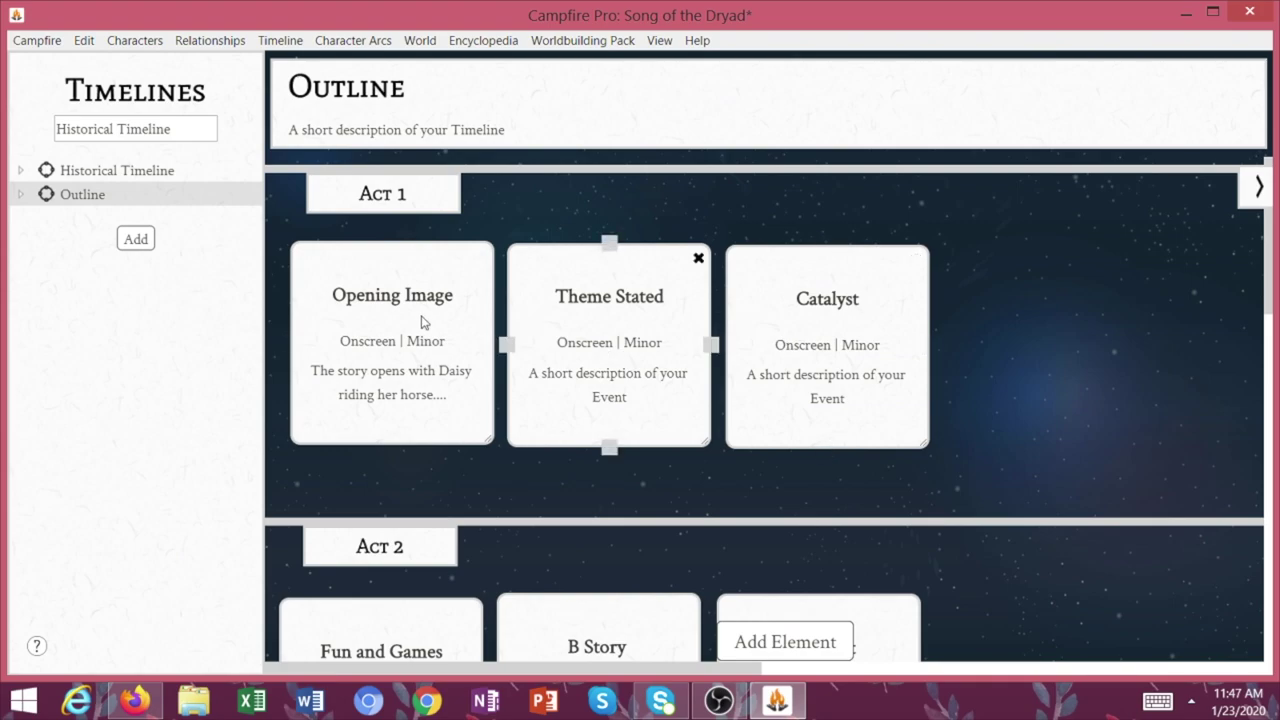
pyautogui.scroll(-2, 333, 250)
pyautogui.scroll(2, 333, 250)
pyautogui.scroll(-4, 1027, 228)
pyautogui.scroll(4, 1027, 228)
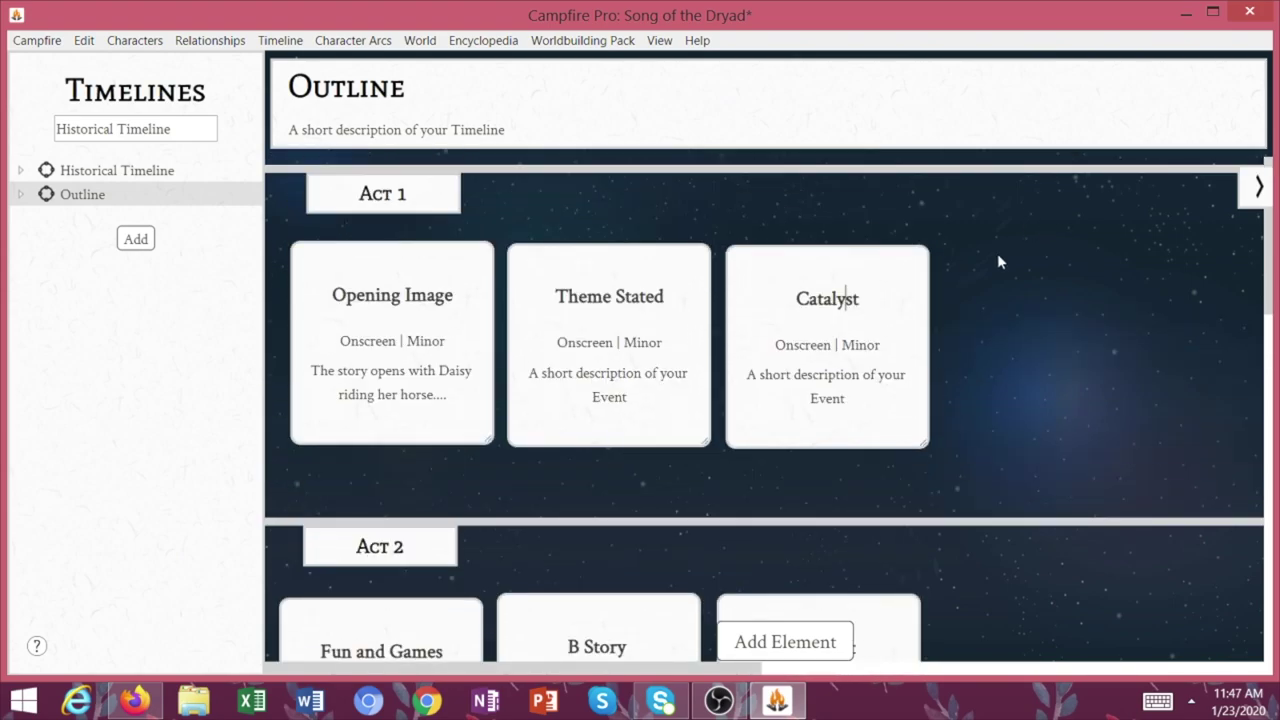
# Describe Theme Stated as "Here's what happens, here's the theme stated" and Catalyst as "Here's what the catalyst is."
pyautogui.doubleClick(609, 373)
pyautogui.hotkey('ctrl', 'a')
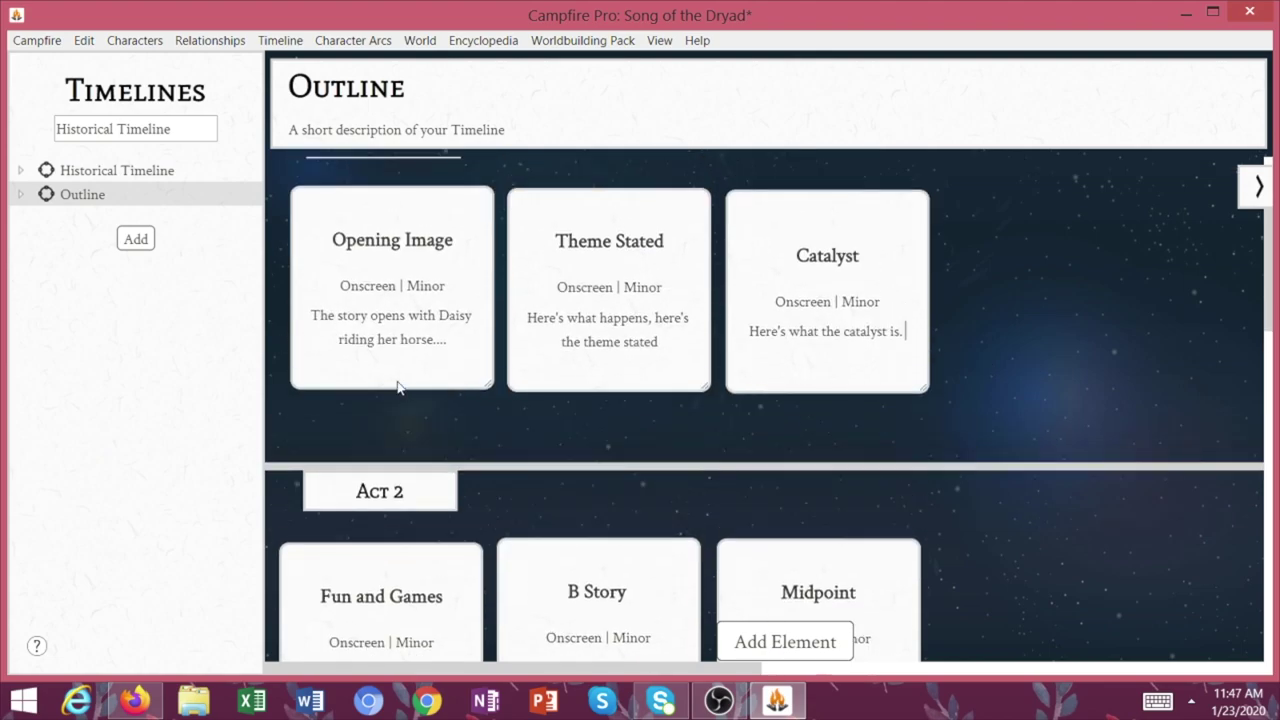
pyautogui.scroll(1, 397, 388)
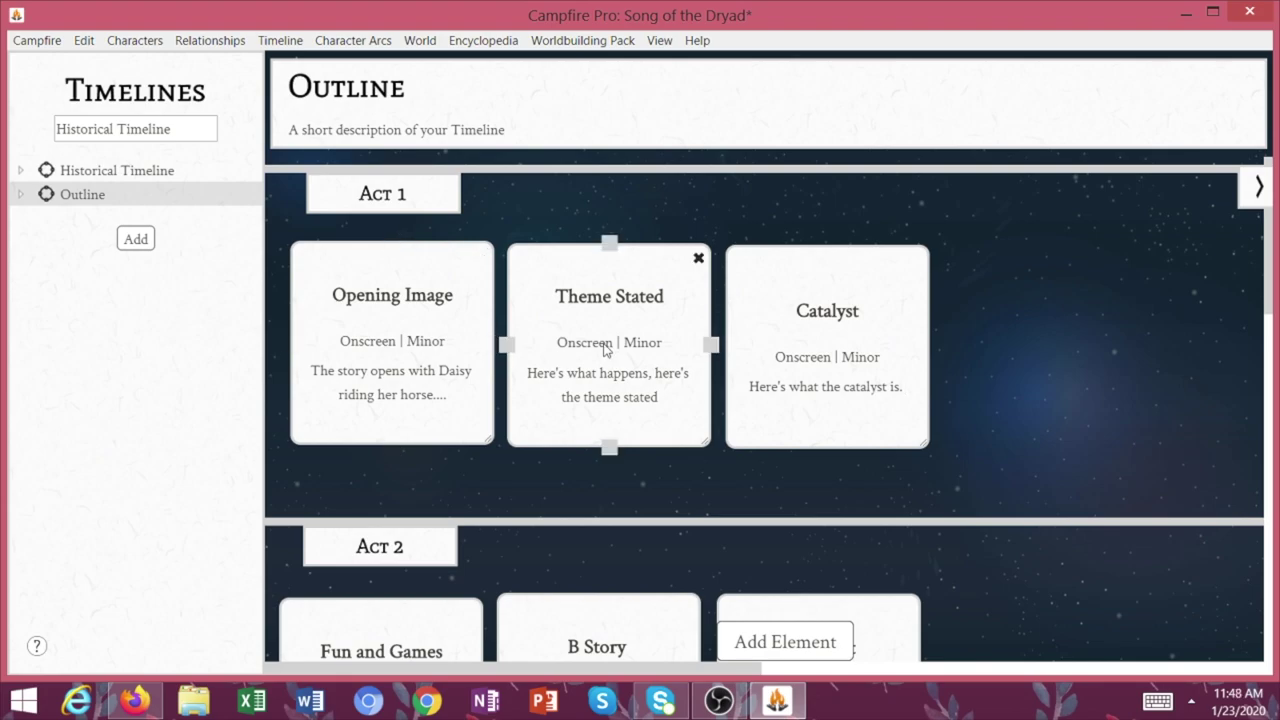
pyautogui.scroll(-8, 400, 403)
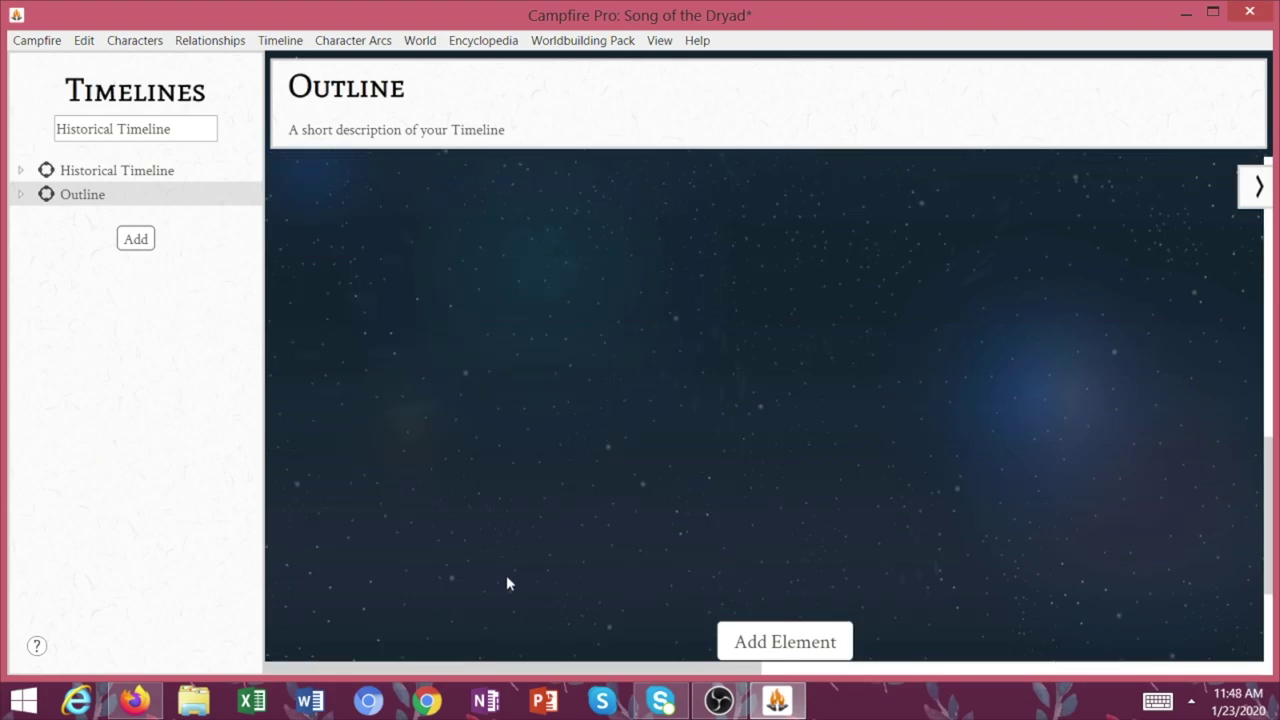
pyautogui.click(740, 640)
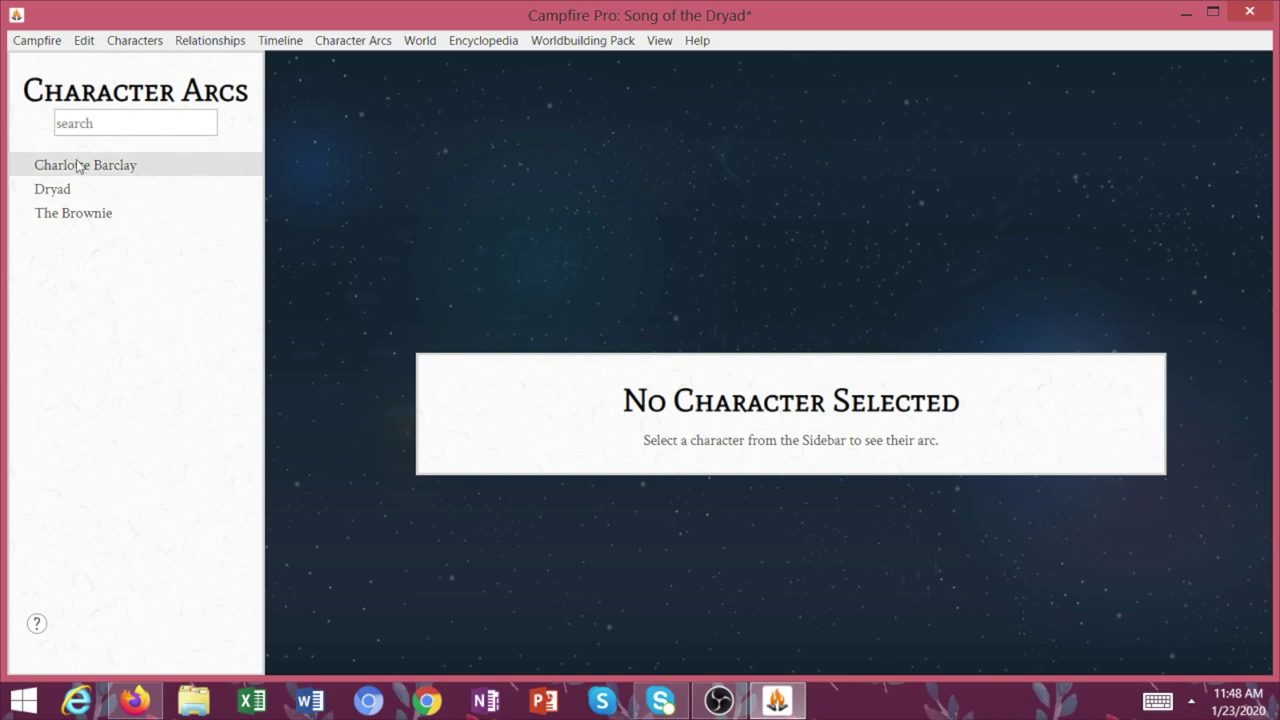
# Open the first character's arc for the Opening Image event and access its Emotional Changes and Physical Changes fields for editing
pyautogui.click(82, 166)
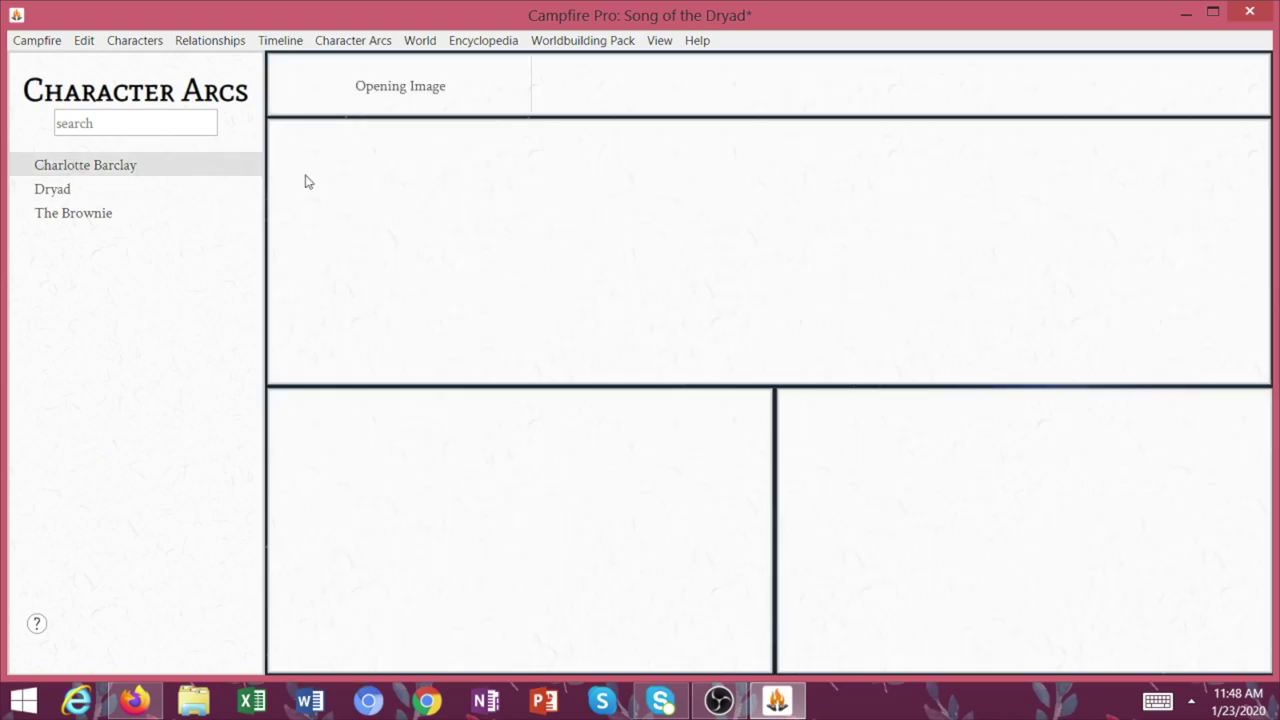
pyautogui.click(418, 88)
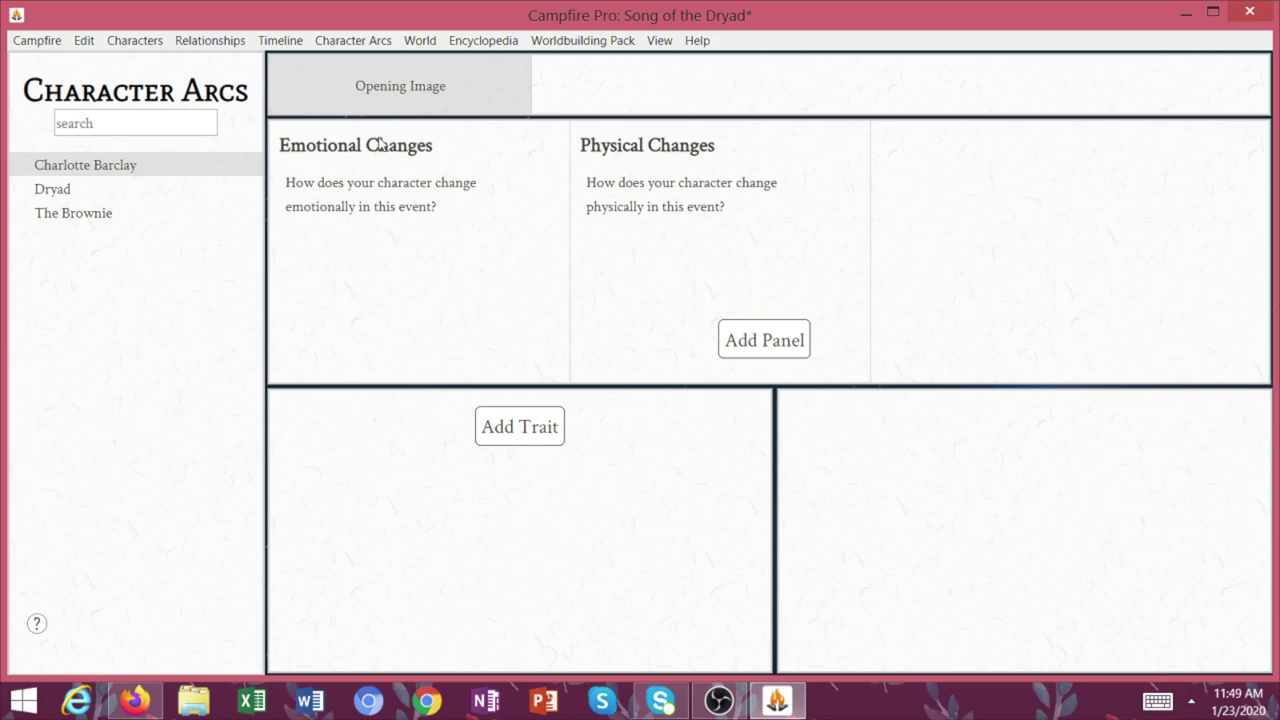
pyautogui.click(445, 217)
pyautogui.click(636, 196)
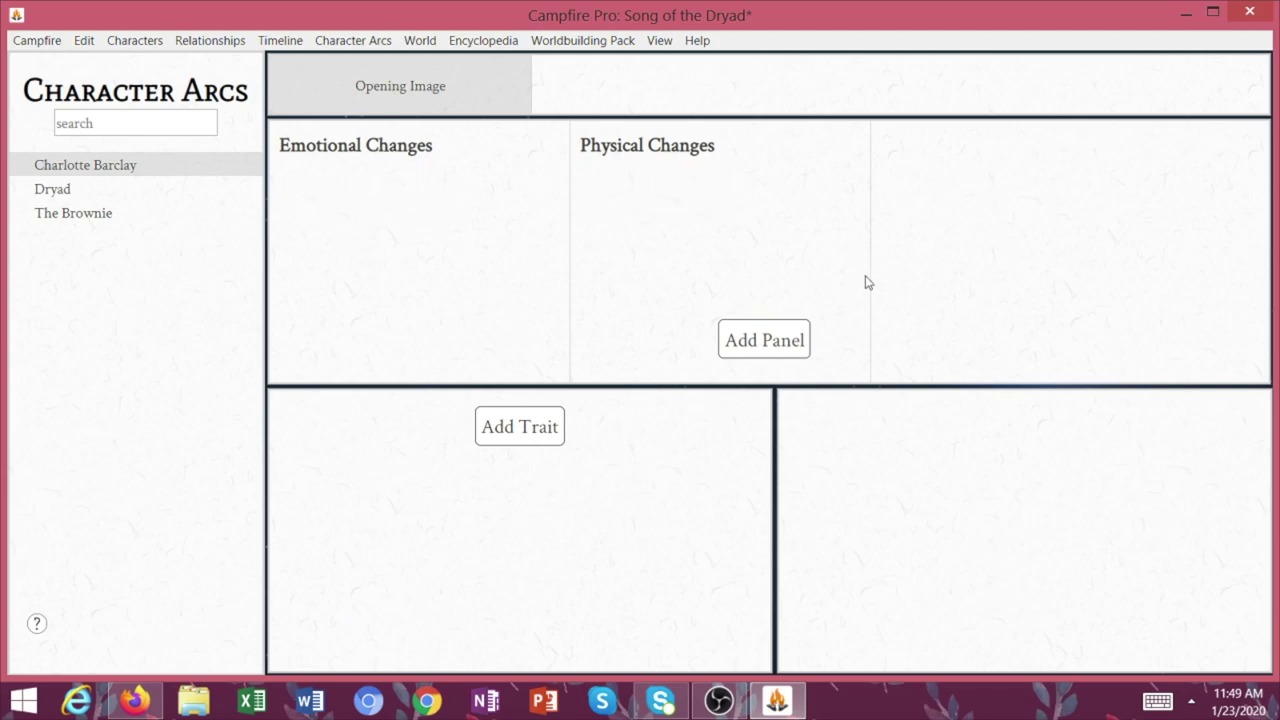
# Return to the timeline view showing the Outline timeline
pyautogui.click(296, 39)
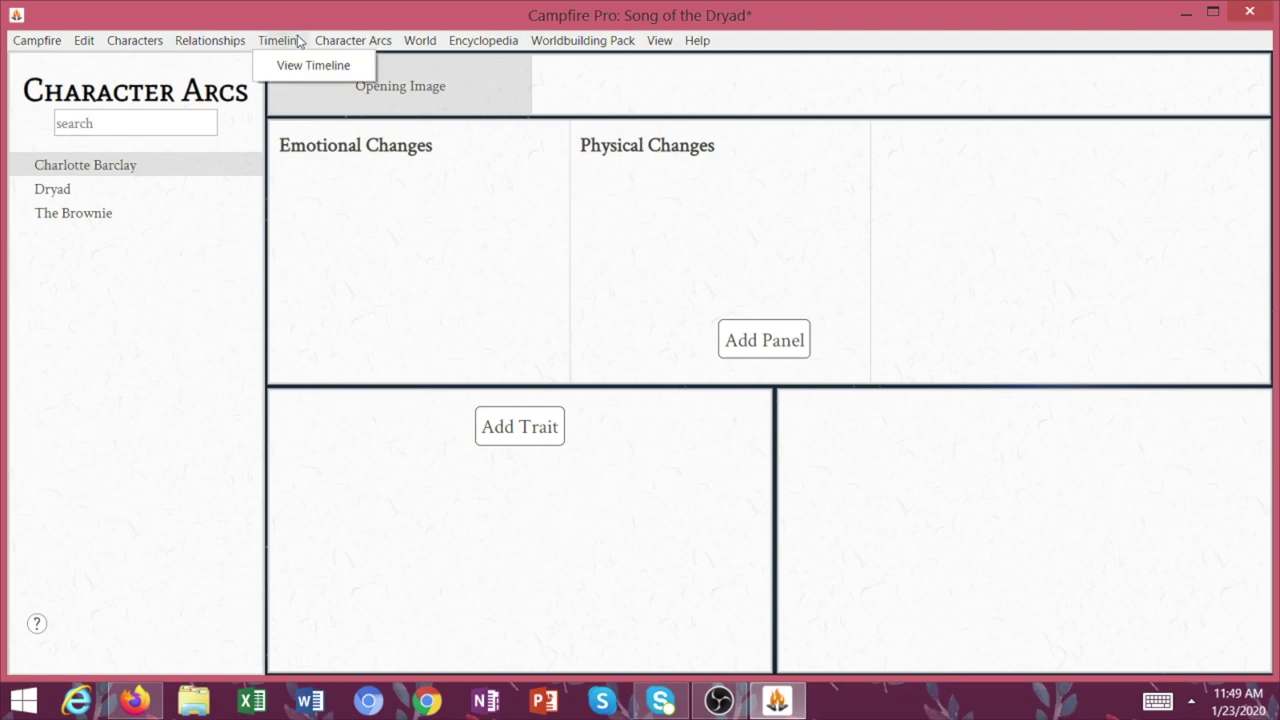
pyautogui.click(300, 63)
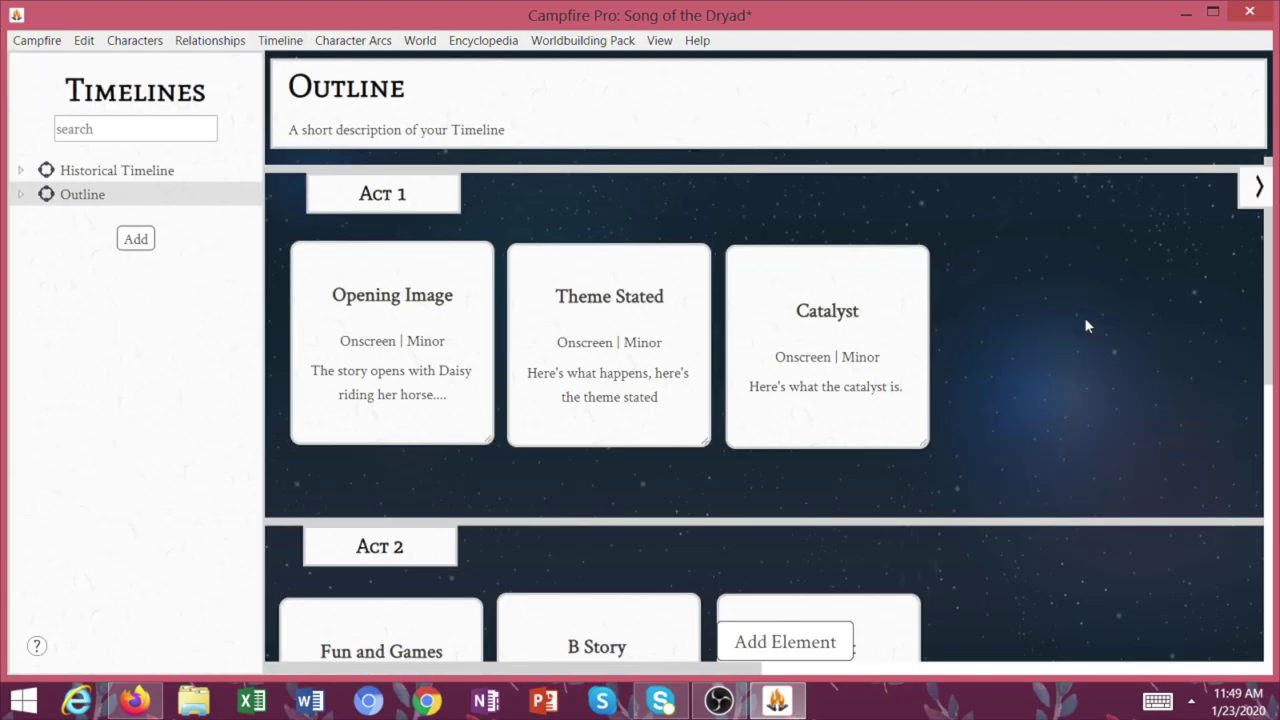
# Add the first listed character to the Character List of the Theme Stated event
pyautogui.doubleClick(615, 278)
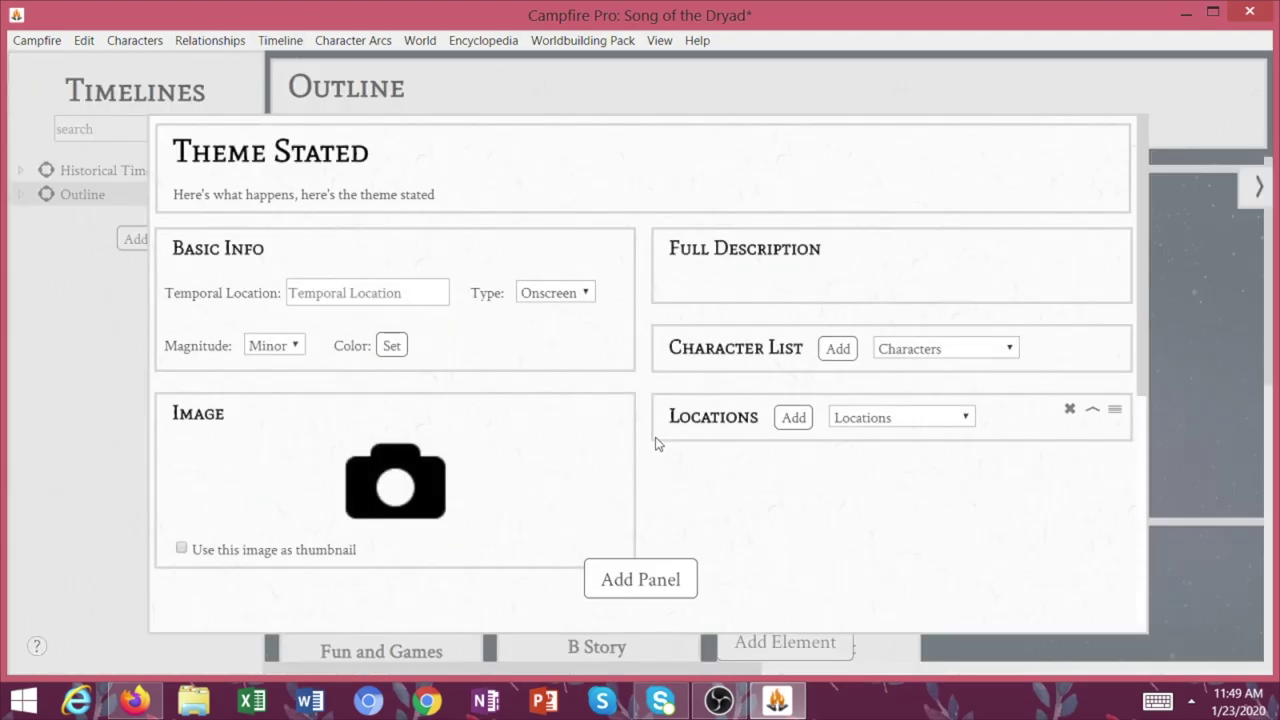
pyautogui.click(920, 349)
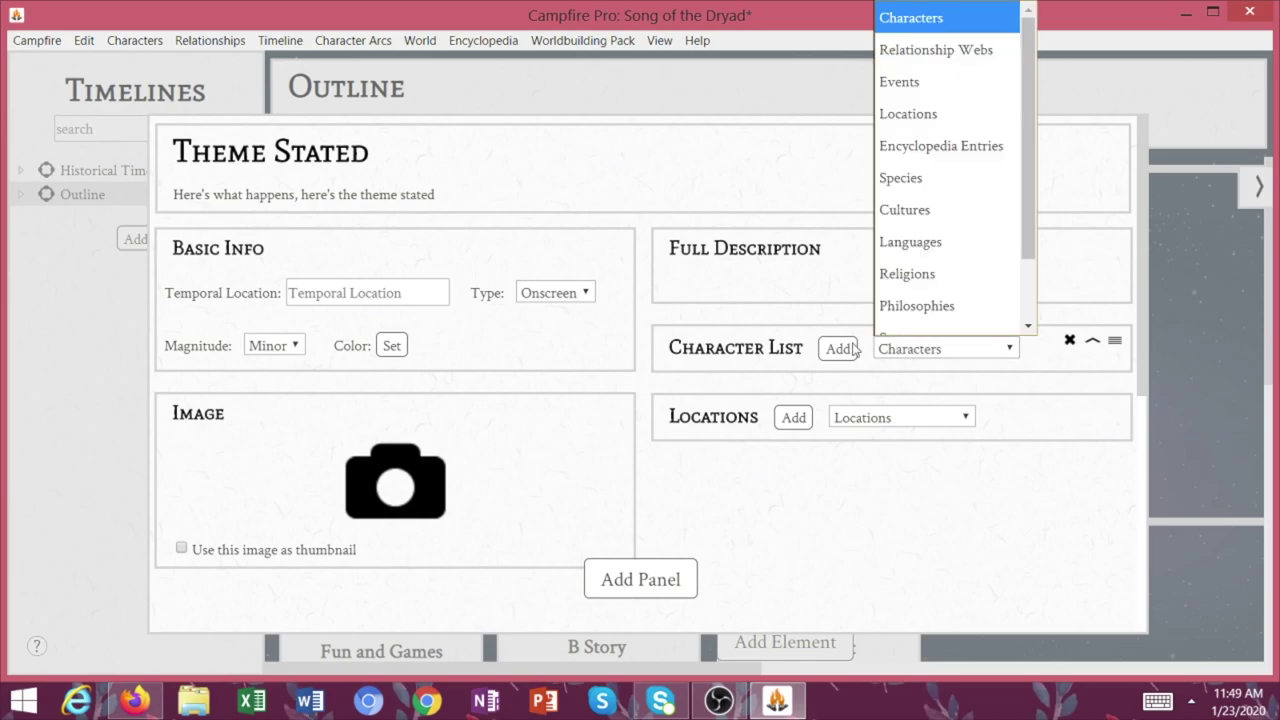
pyautogui.click(840, 348)
pyautogui.click(403, 250)
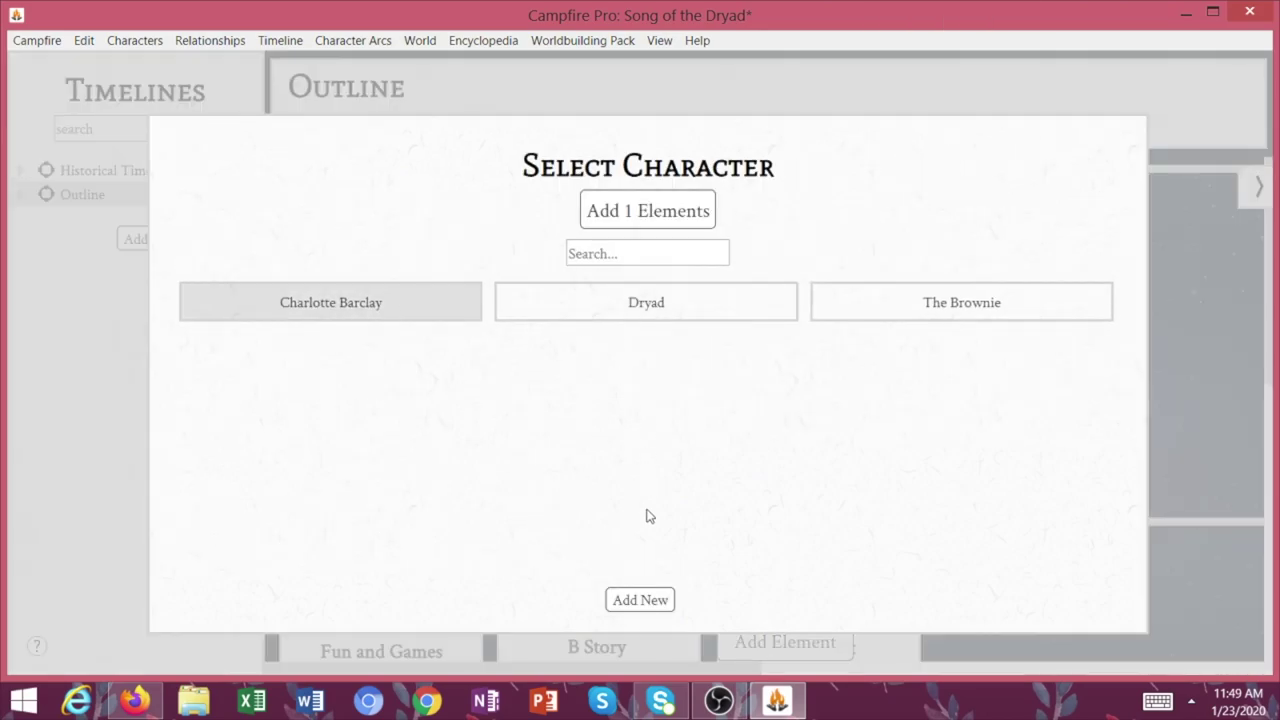
pyautogui.click(693, 211)
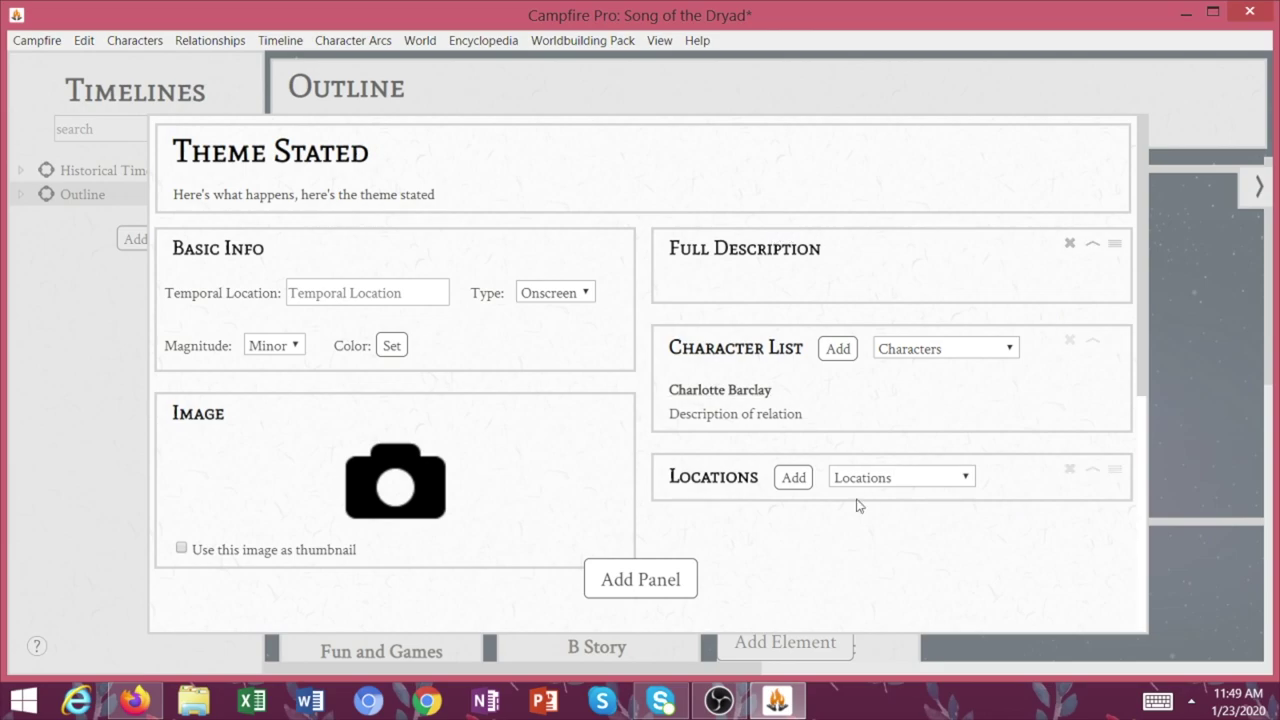
pyautogui.click(1240, 290)
# Add the same first character to the Catalyst event's Character List and return to the Outline
pyautogui.click(838, 298)
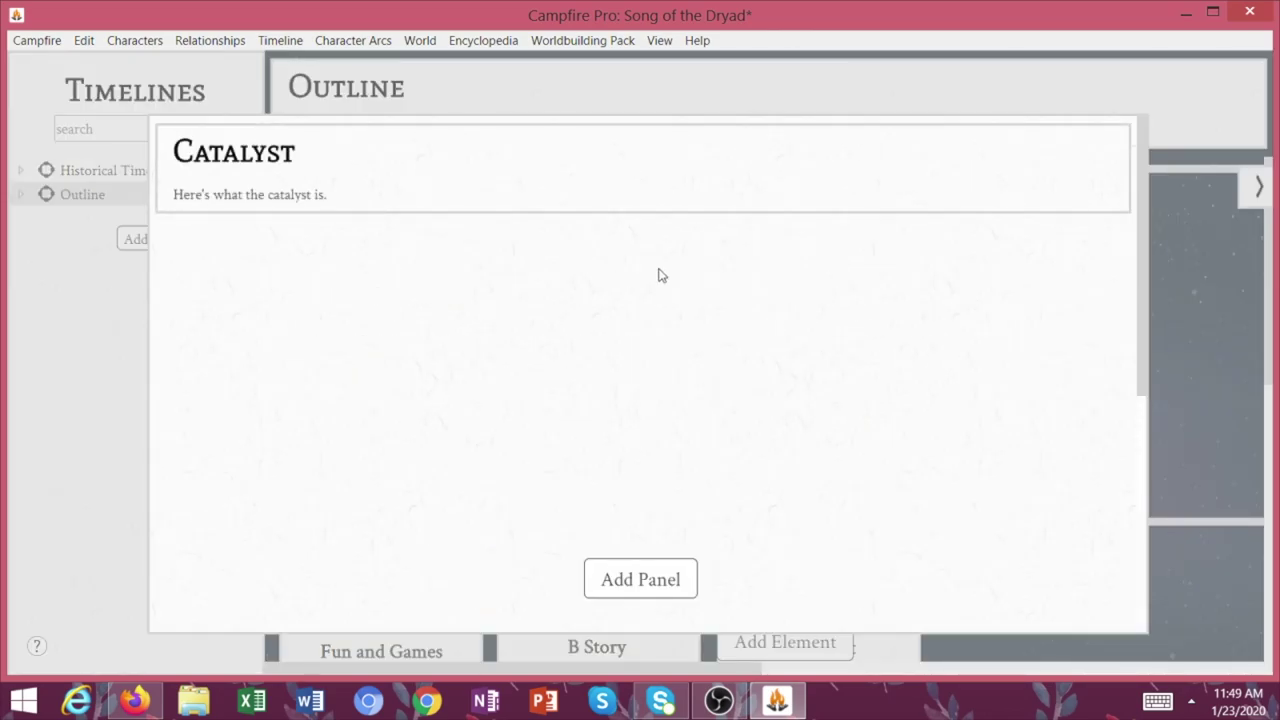
pyautogui.click(838, 348)
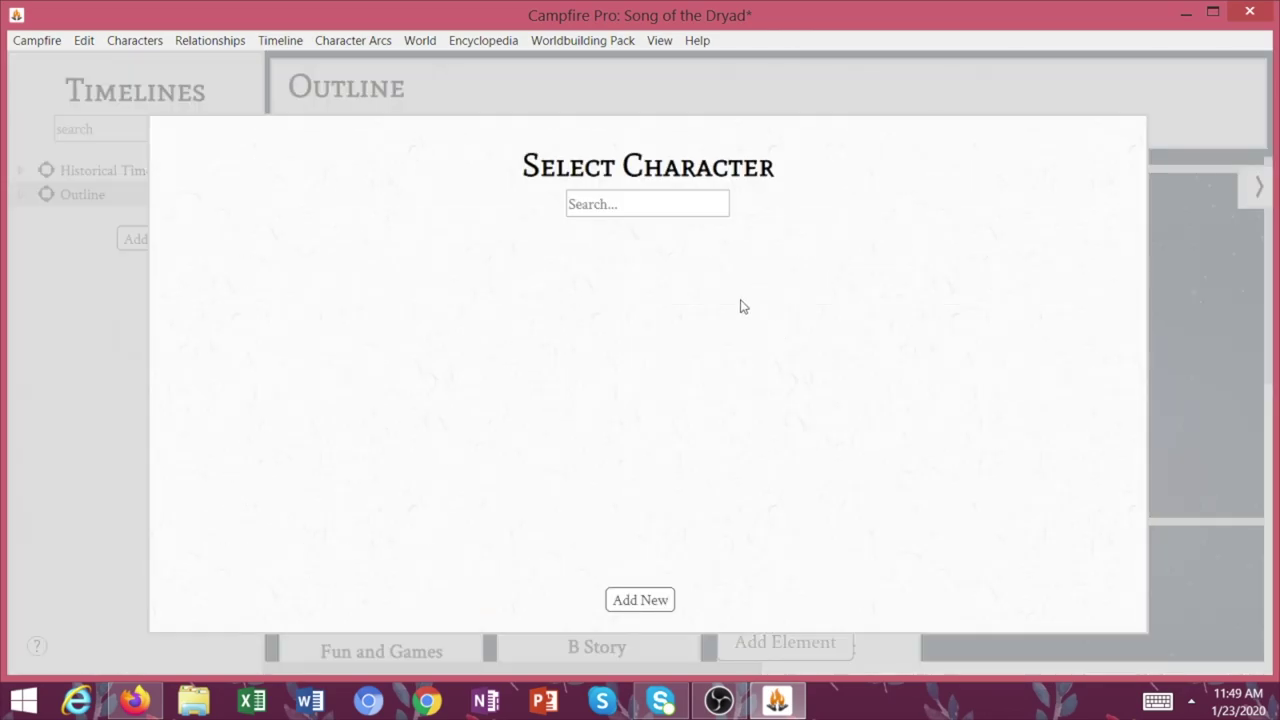
pyautogui.click(465, 252)
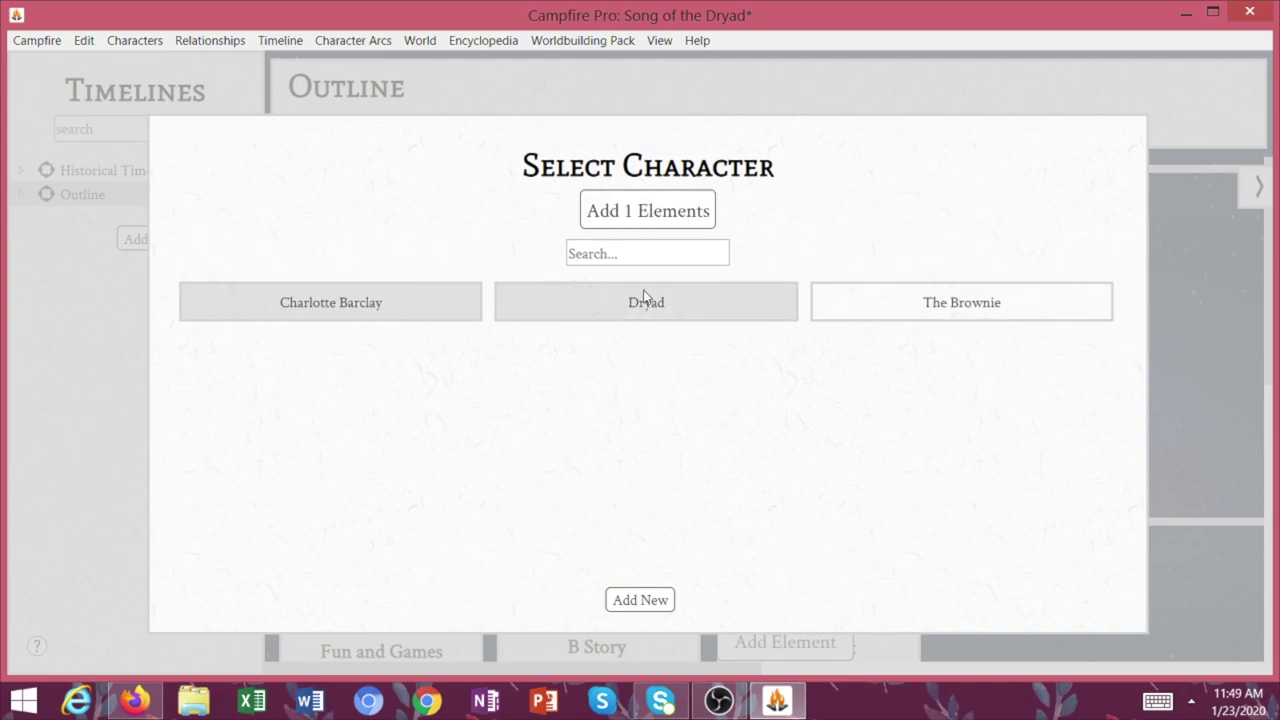
pyautogui.click(655, 213)
pyautogui.click(1175, 260)
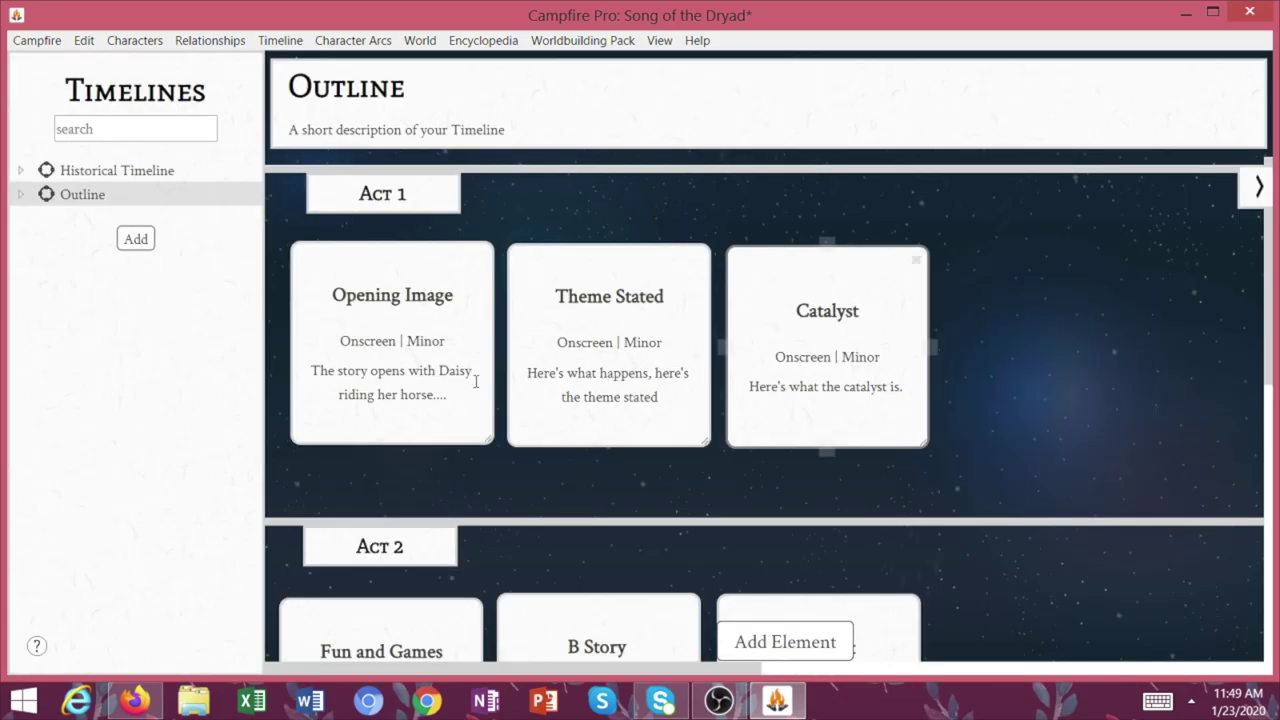
# Review the first character's arc across the Opening Image, Theme Stated and Catalyst events
pyautogui.click(356, 41)
pyautogui.click(363, 64)
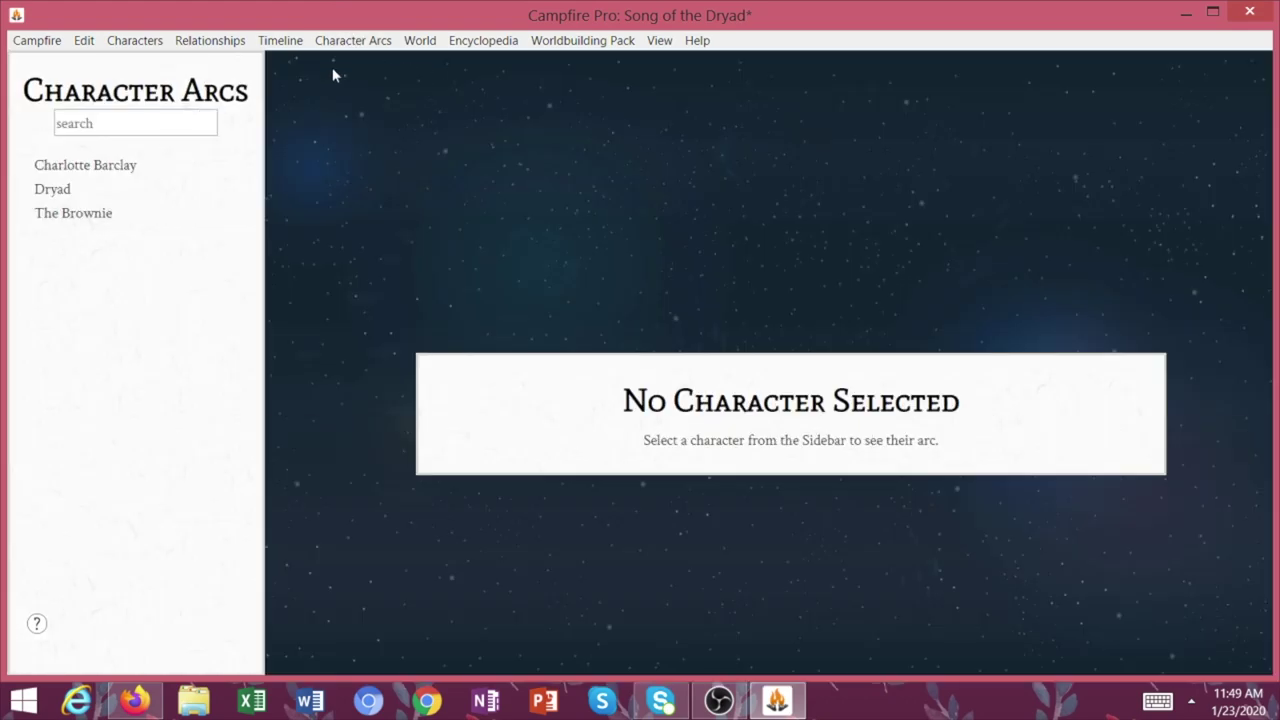
pyautogui.click(135, 166)
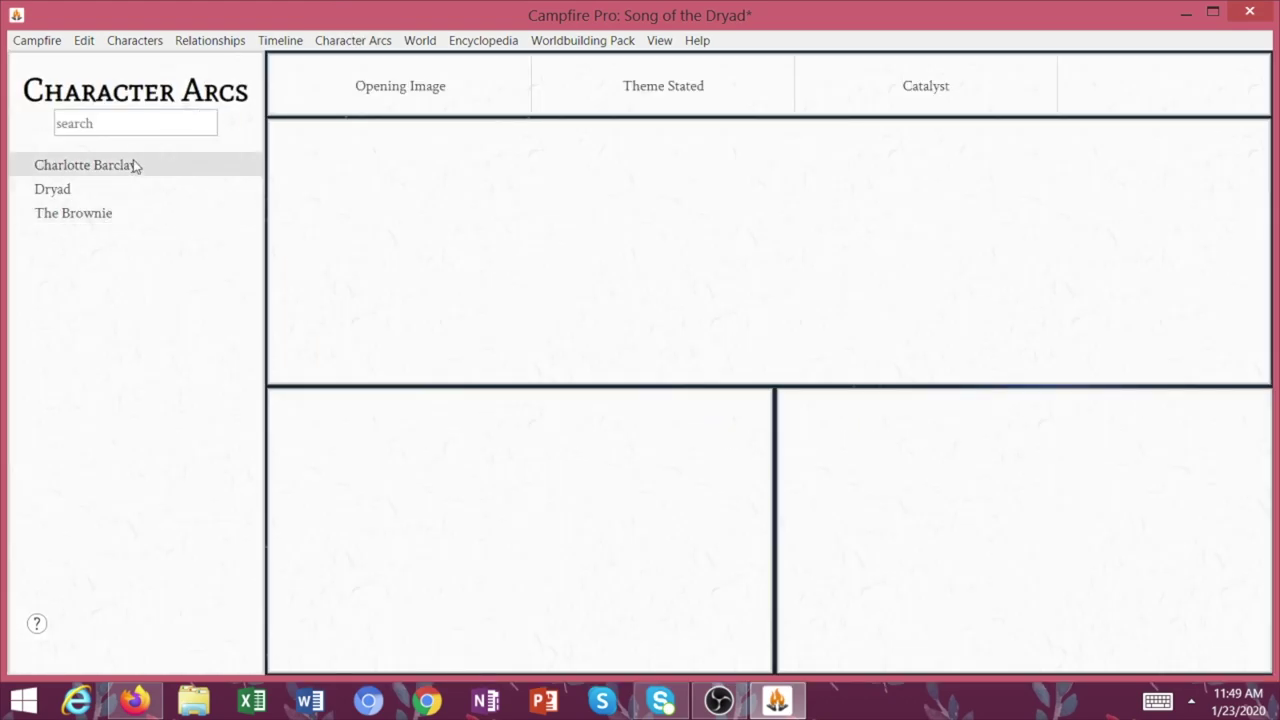
pyautogui.click(445, 100)
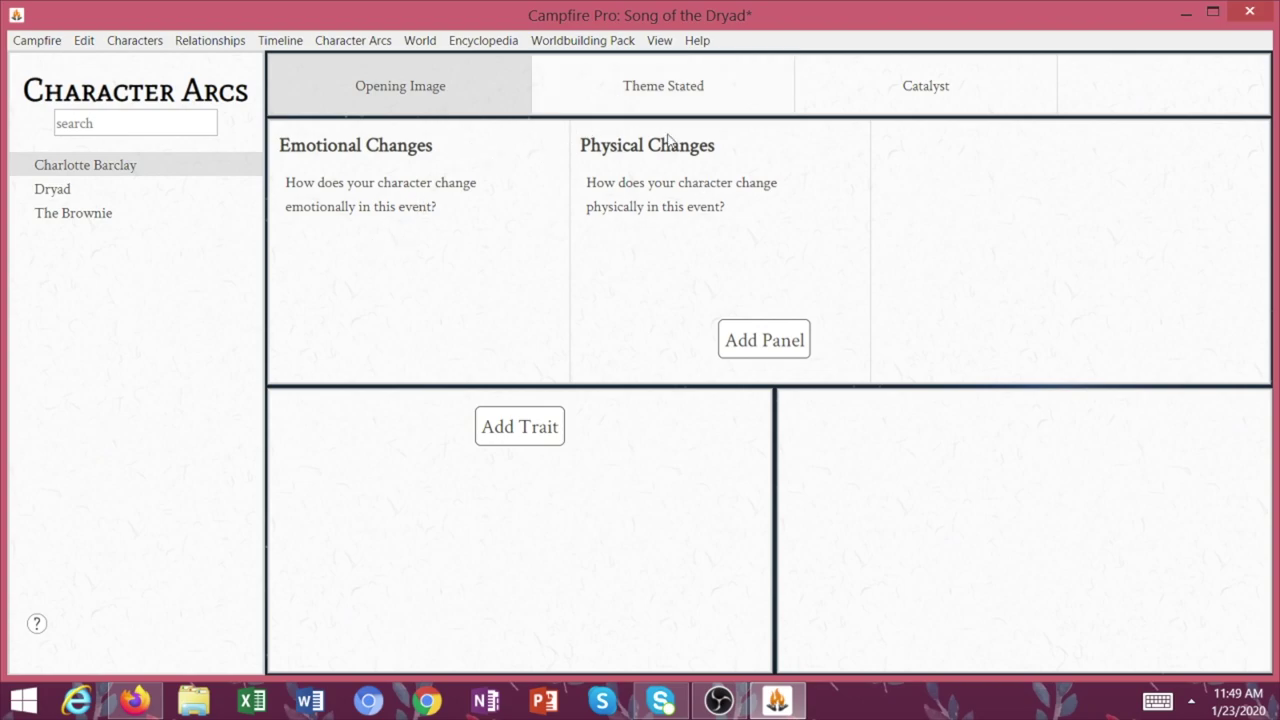
pyautogui.click(655, 88)
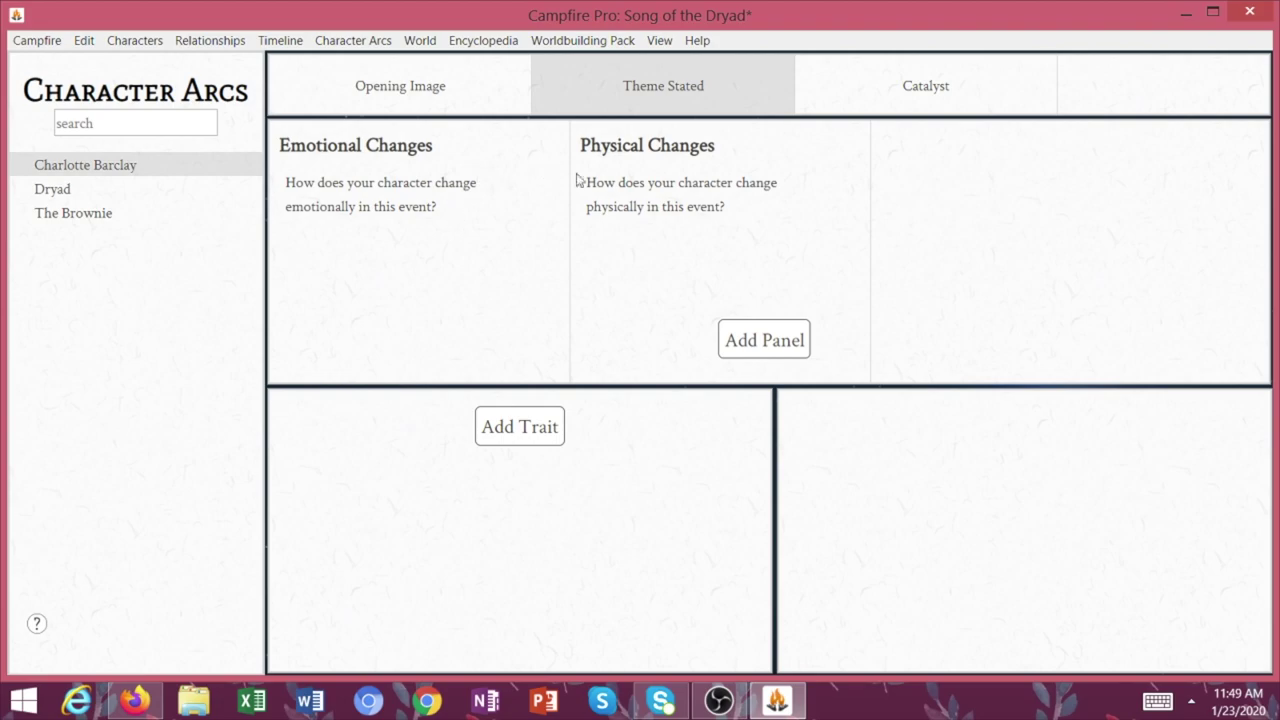
pyautogui.click(923, 76)
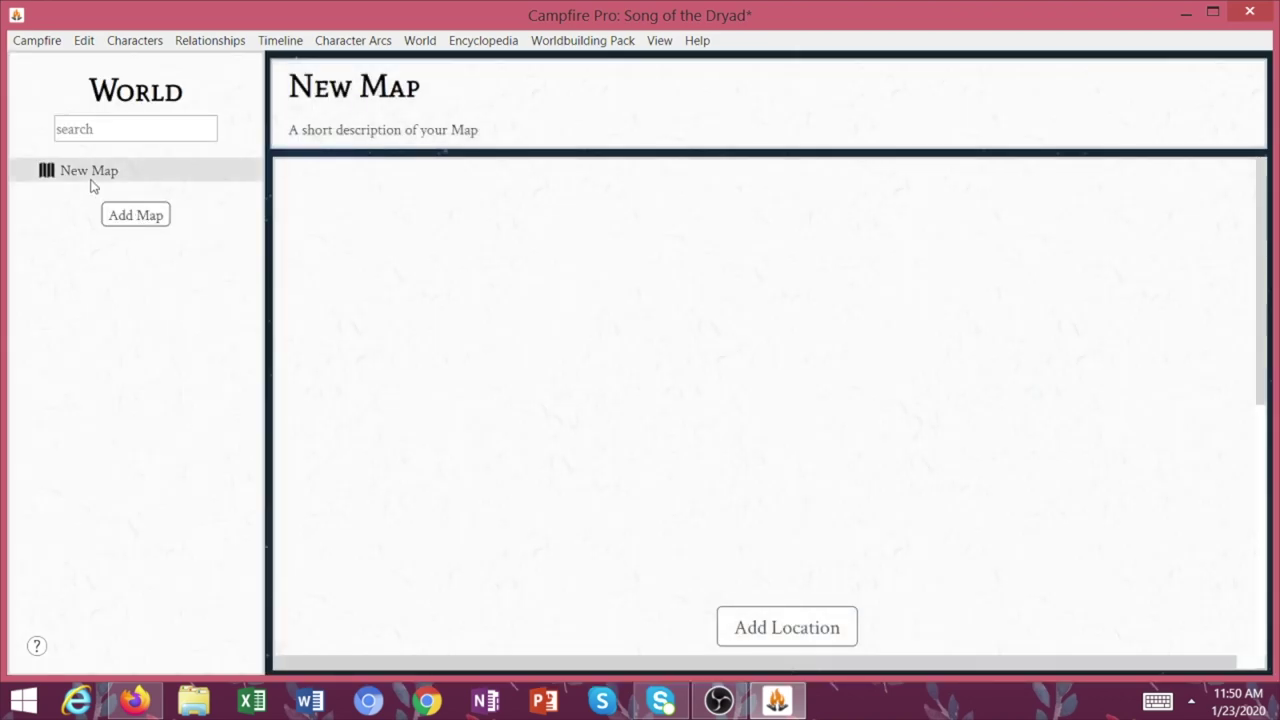
# Name the world map Rock Creek and rename its The Grocery Store location Schilling's Saloon
pyautogui.tripleClick(369, 70)
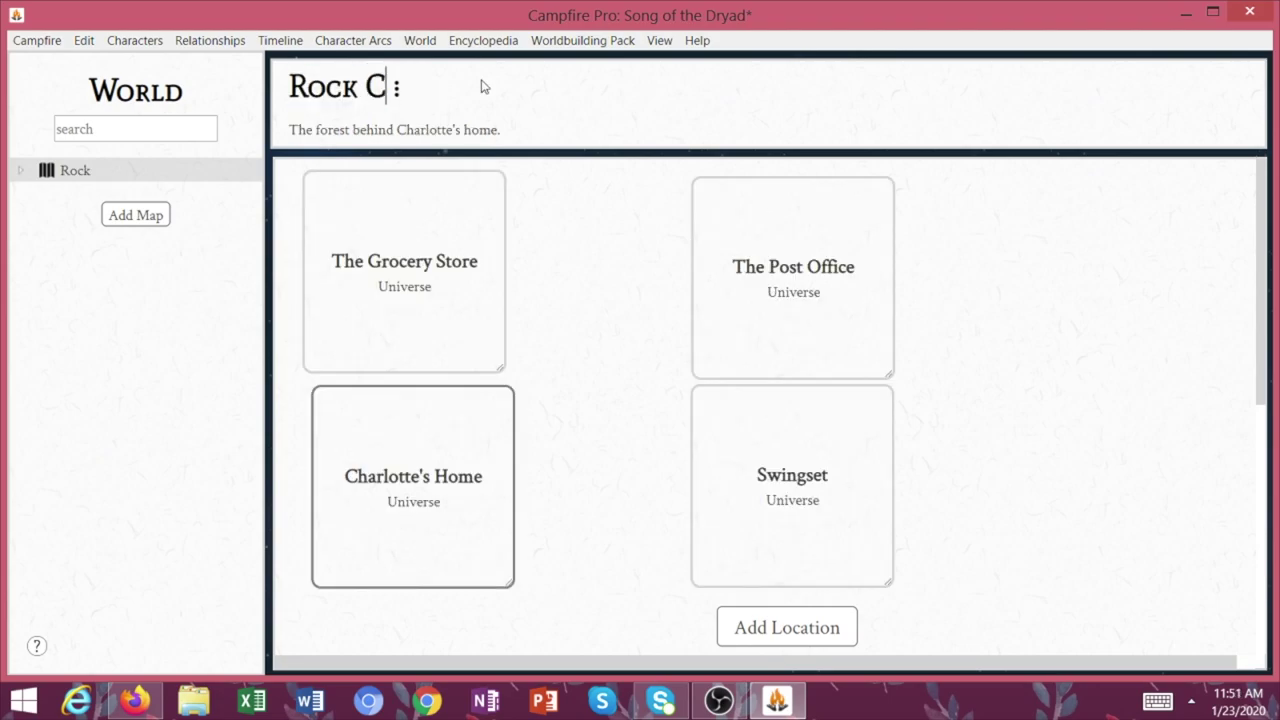
pyautogui.write('reek')
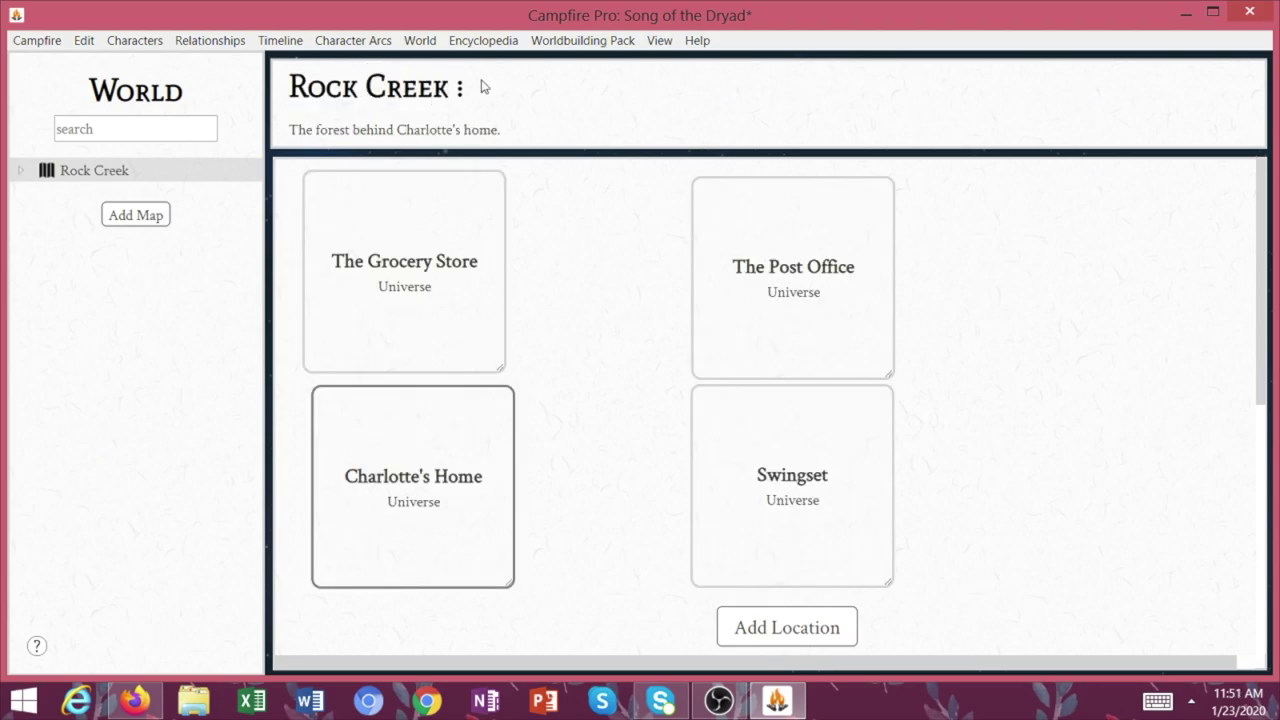
pyautogui.tripleClick(444, 260)
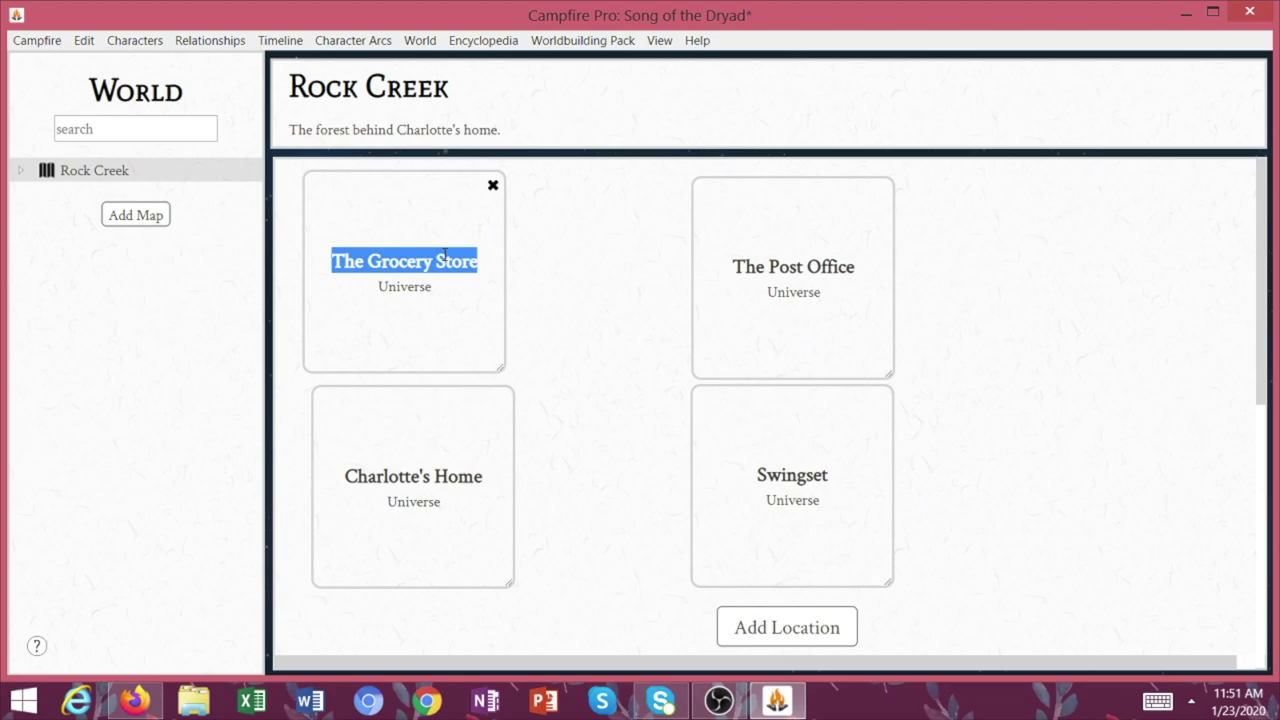
pyautogui.write("Schilling's")
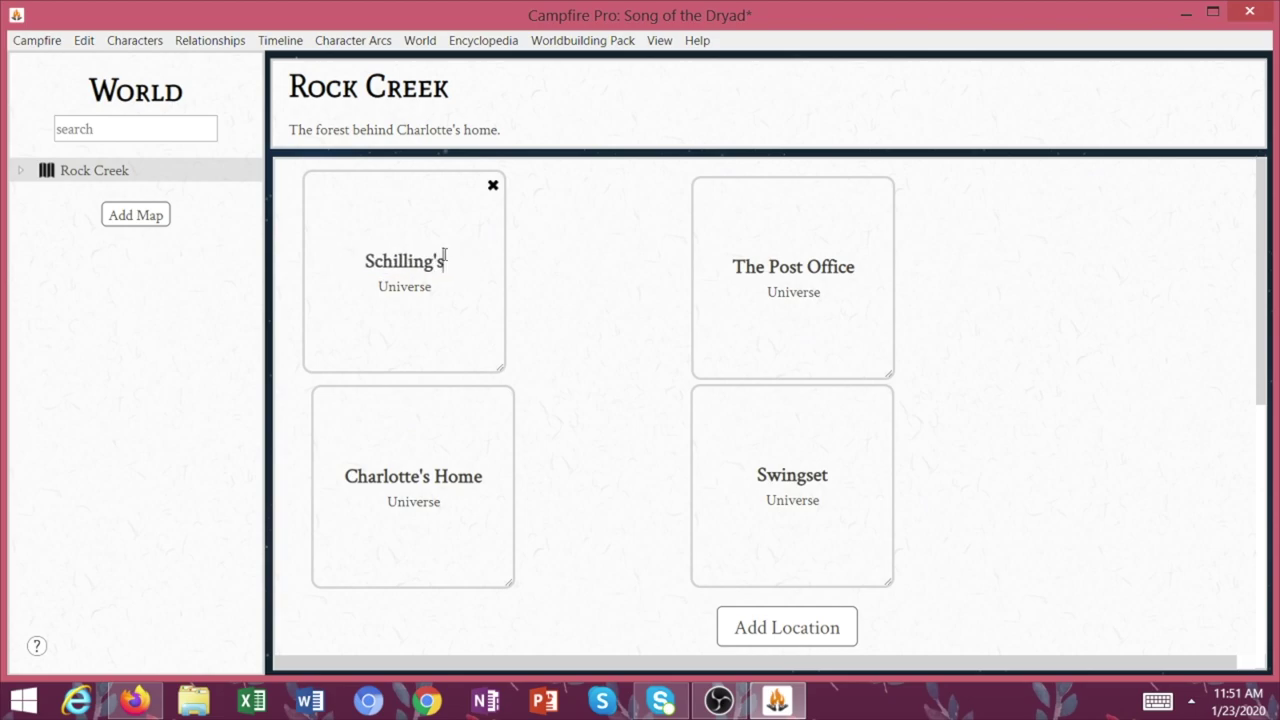
pyautogui.write(' Saloon')
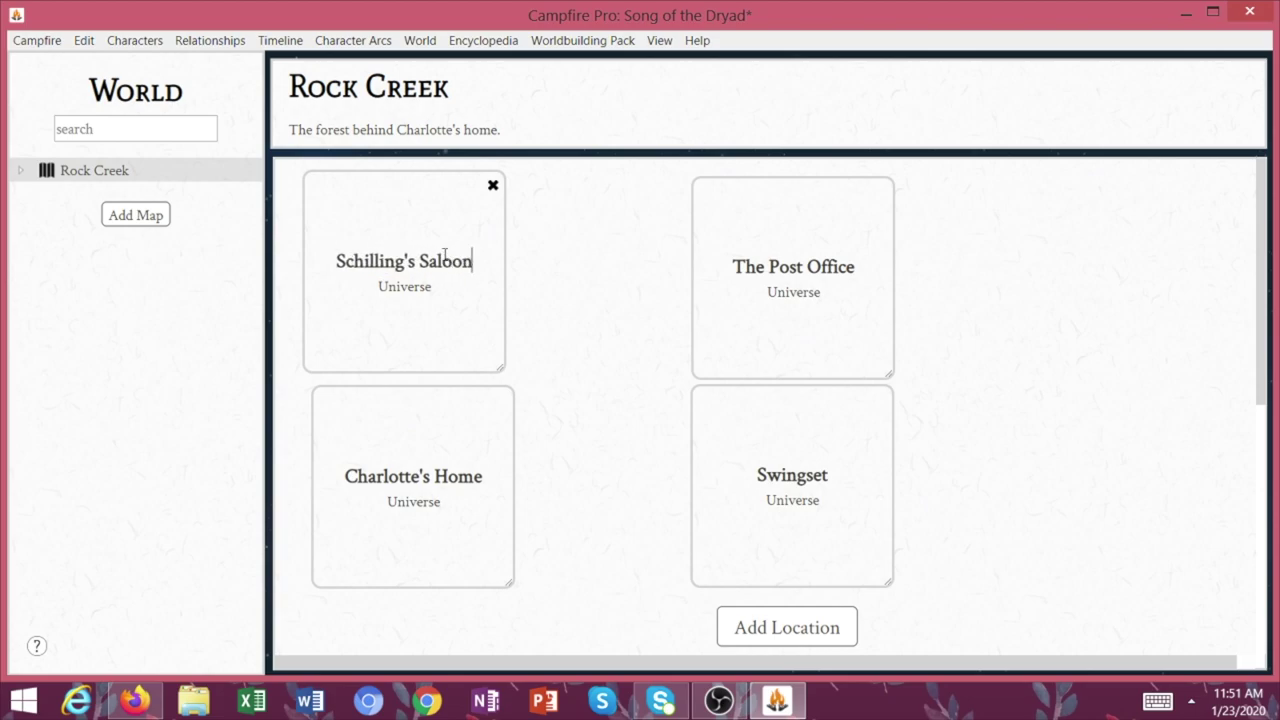
# Rename the Swingset location on the Rock Creek map Loretta's Diner
pyautogui.doubleClick(782, 465)
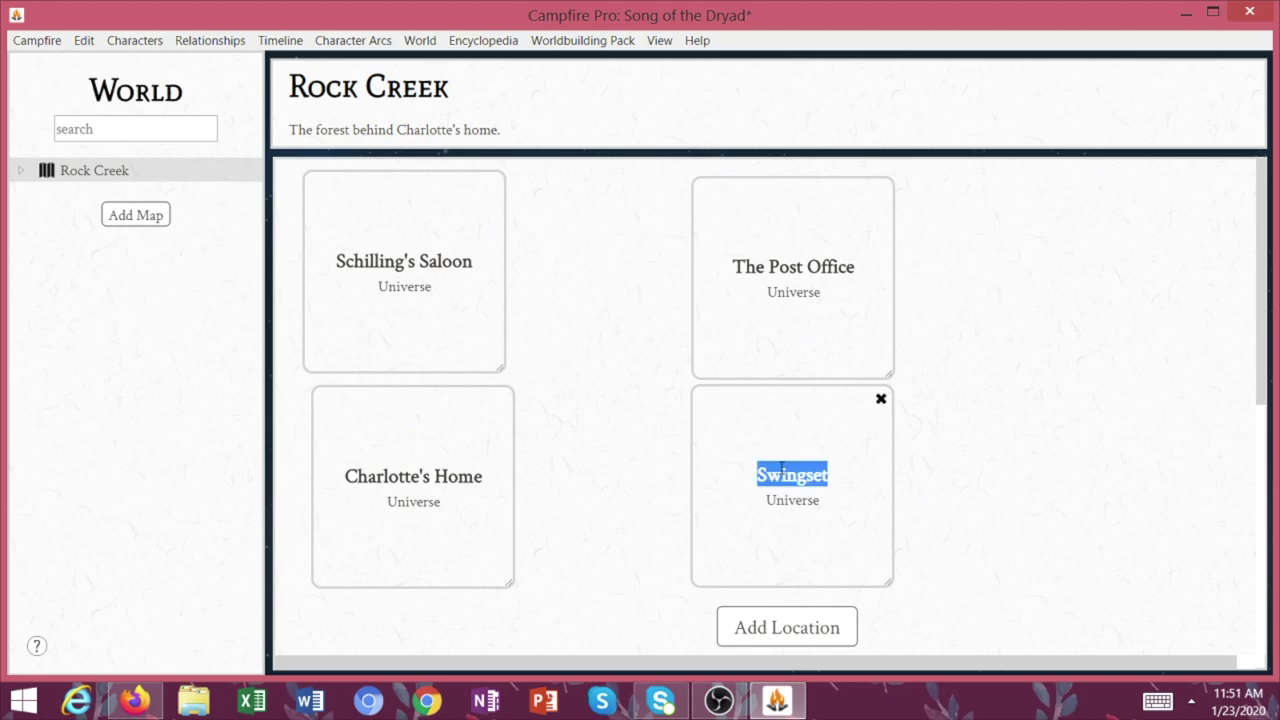
pyautogui.write("Loretta's Dine")
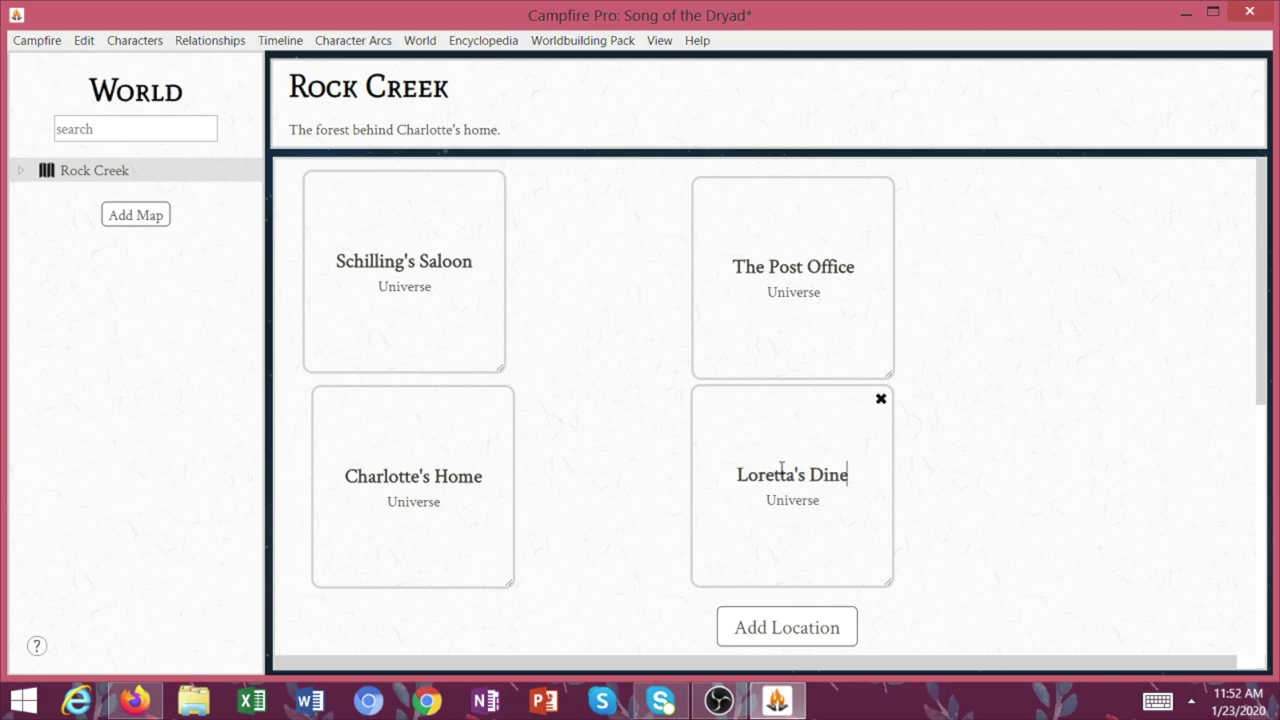
pyautogui.write('r')
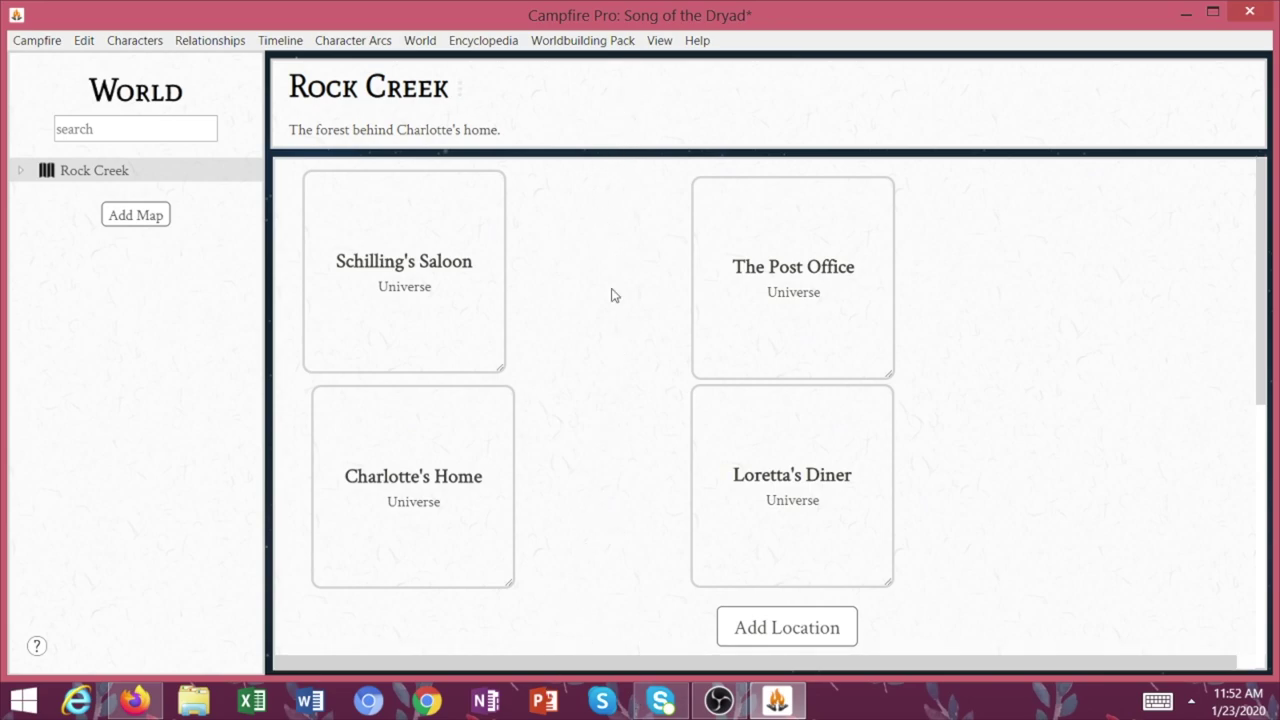
# Move the four location cards on the Rock Creek map slightly lower, keeping them in two columns
pyautogui.click(411, 414)
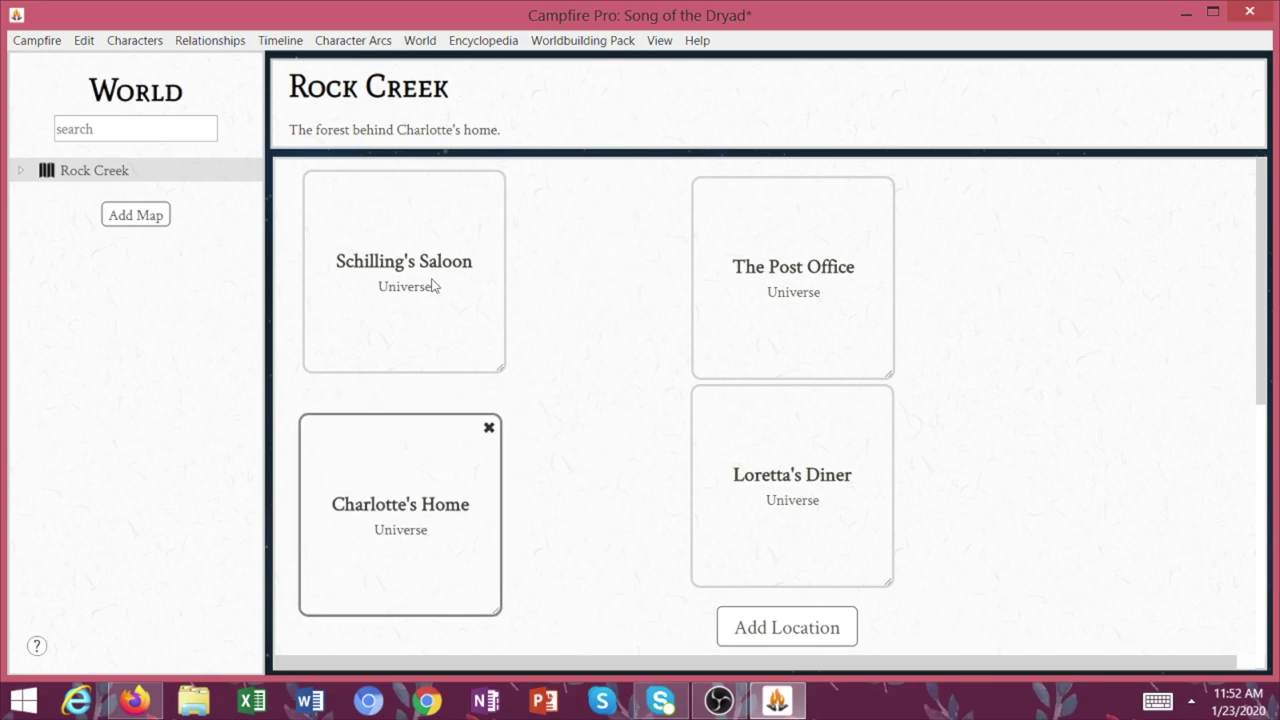
pyautogui.moveTo(413, 203); pyautogui.dragTo(411, 234)
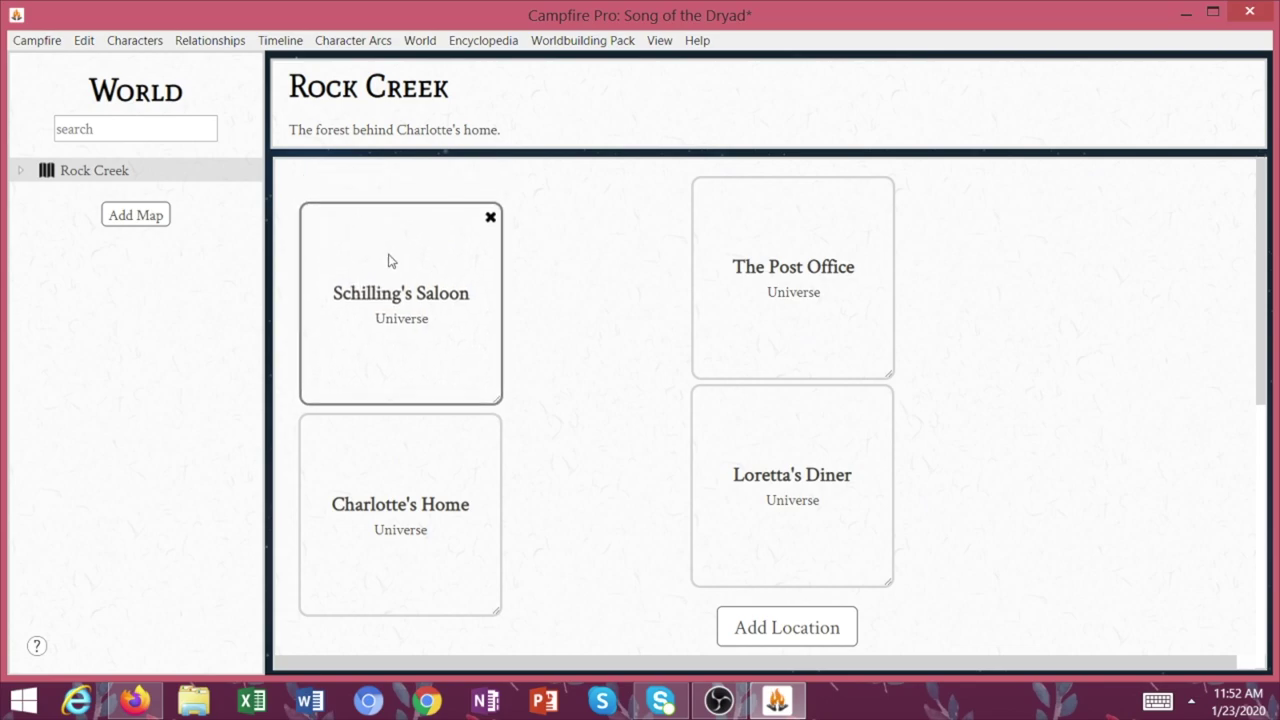
pyautogui.moveTo(332, 293)
pyautogui.mouseDown()
pyautogui.moveTo(431, 286)
pyautogui.moveTo(334, 292)
pyautogui.mouseUp()
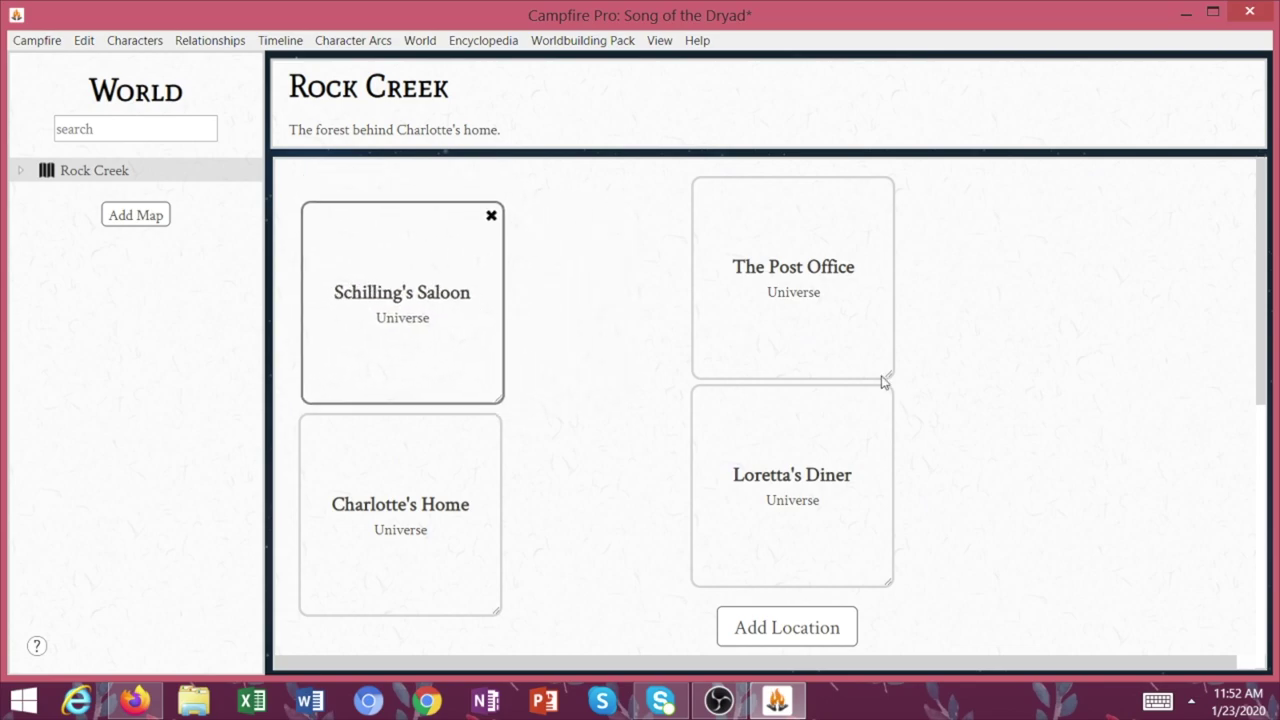
pyautogui.click(781, 424)
pyautogui.click(783, 226)
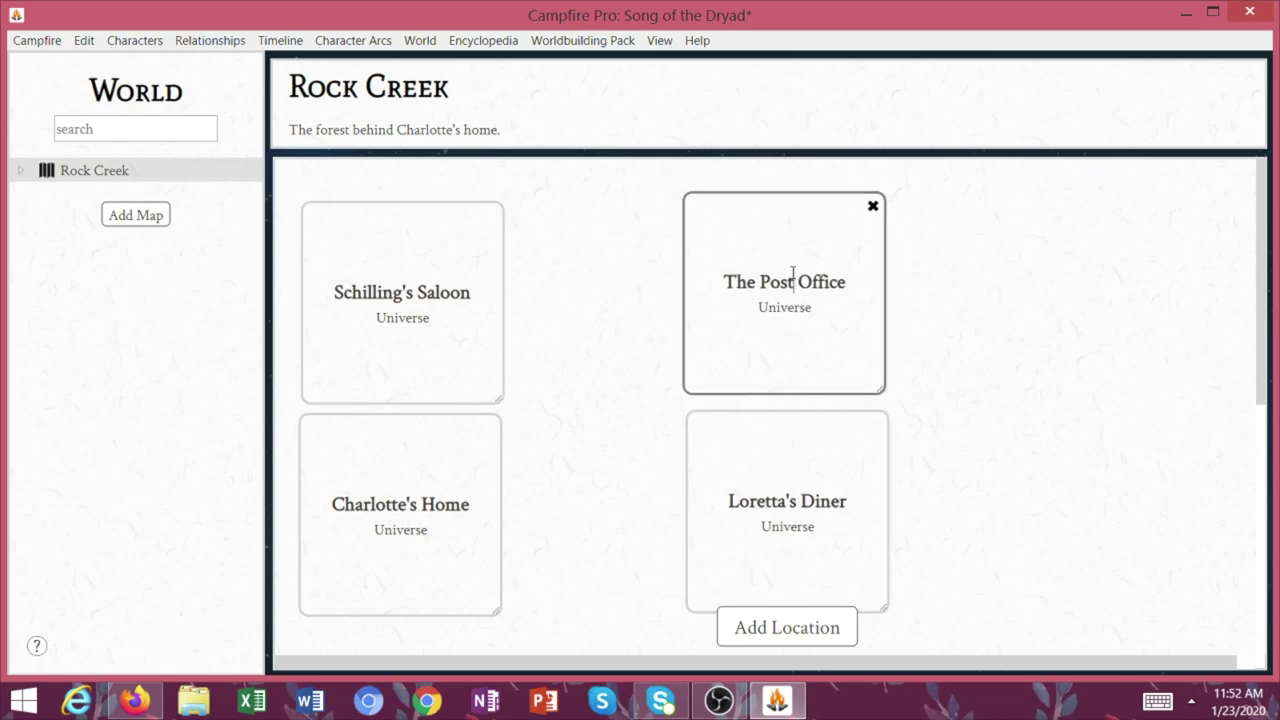
# Rename The Post Office location on the Rock Creek map Sheriff's Office
pyautogui.hotkey('ctrl', 'a')
pyautogui.write("Sheriff's")
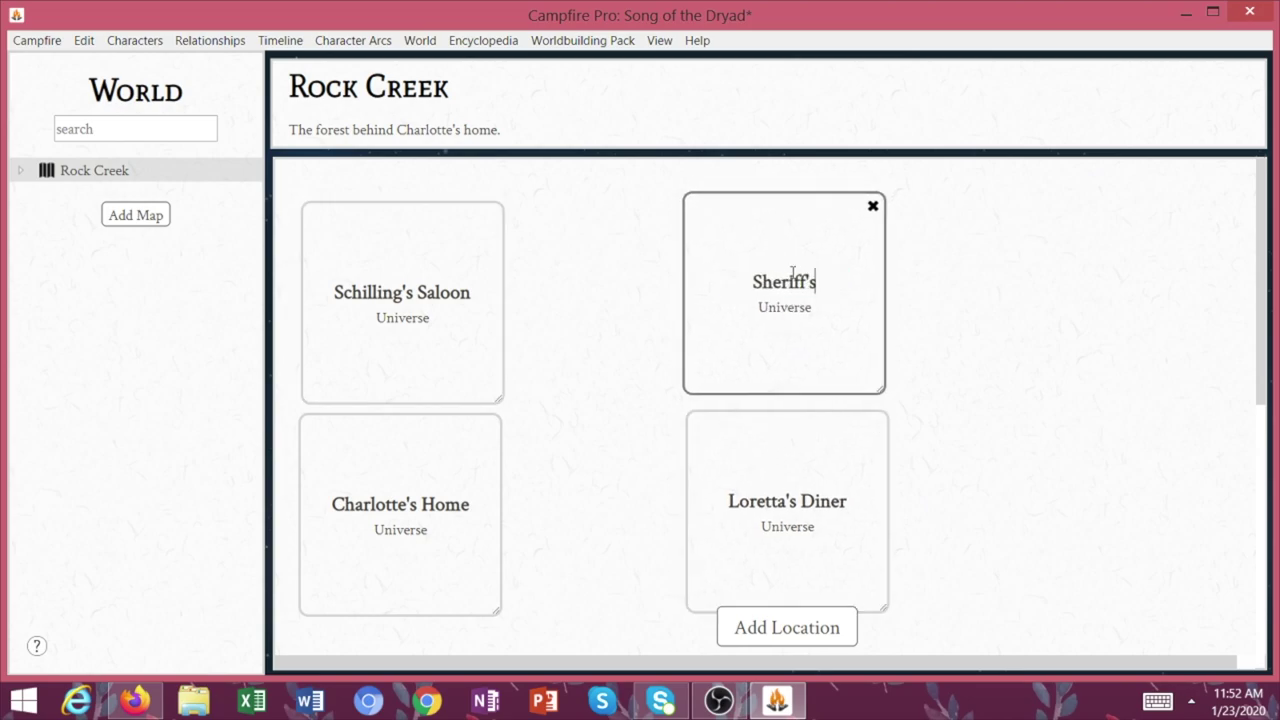
pyautogui.write(' Office')
pyautogui.click(1130, 332)
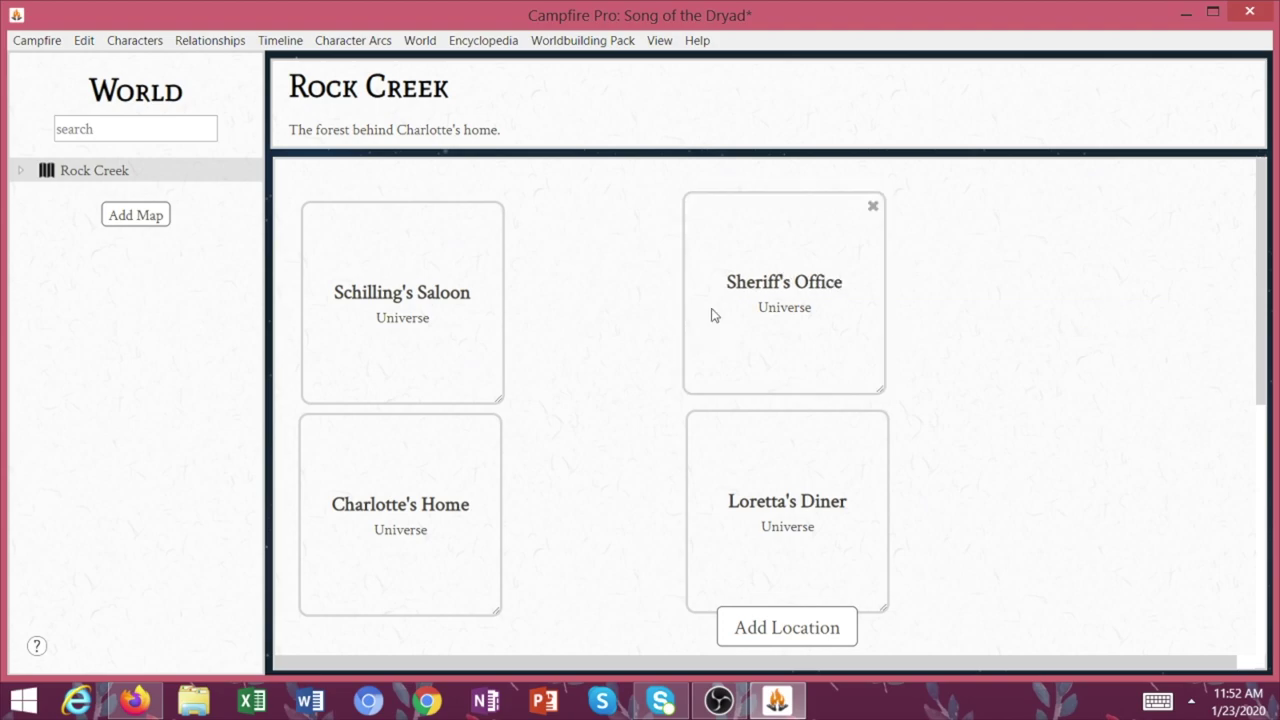
# Add two more maps to the world, view the first new one and return to Rock Creek
pyautogui.click(114, 214)
pyautogui.click(117, 237)
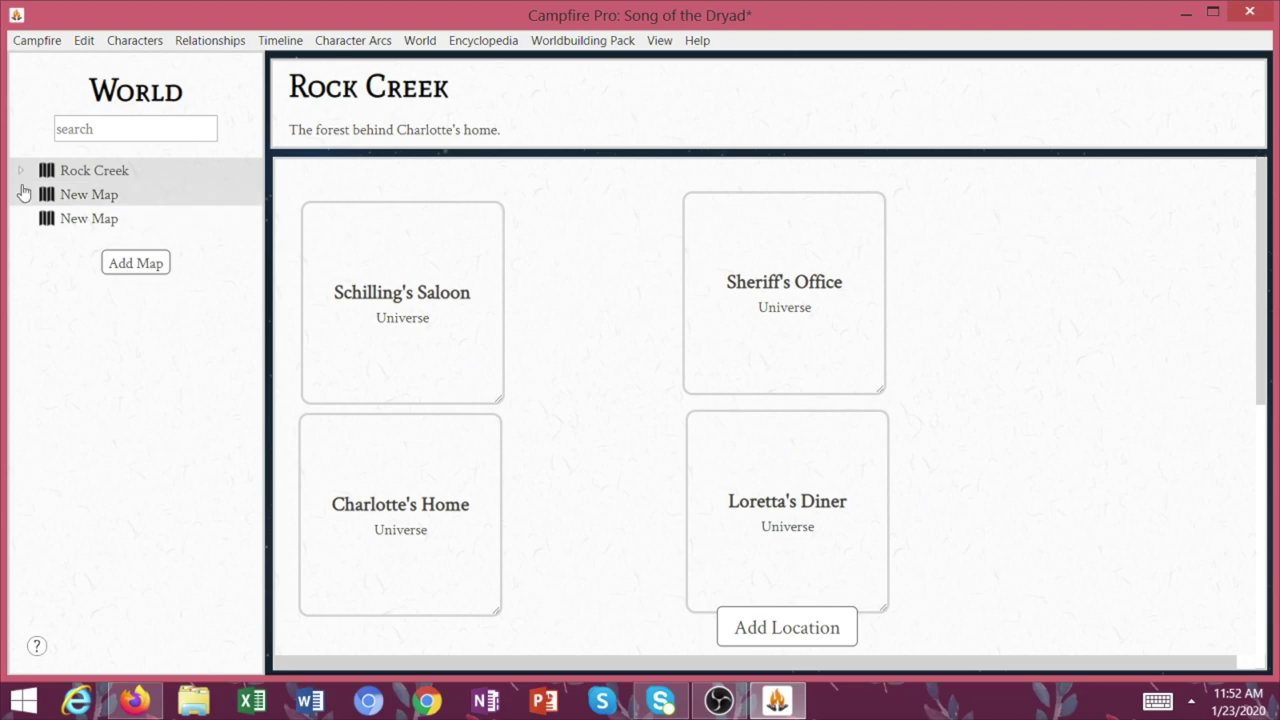
pyautogui.click(85, 197)
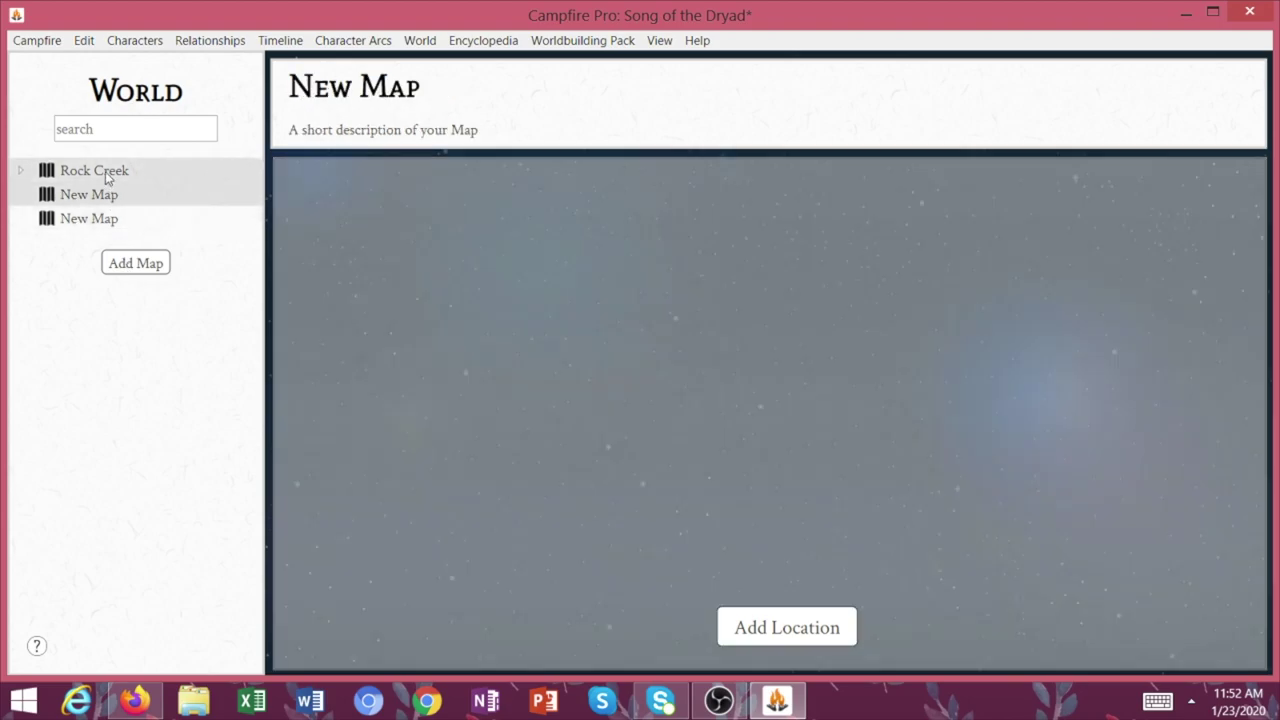
pyautogui.click(106, 174)
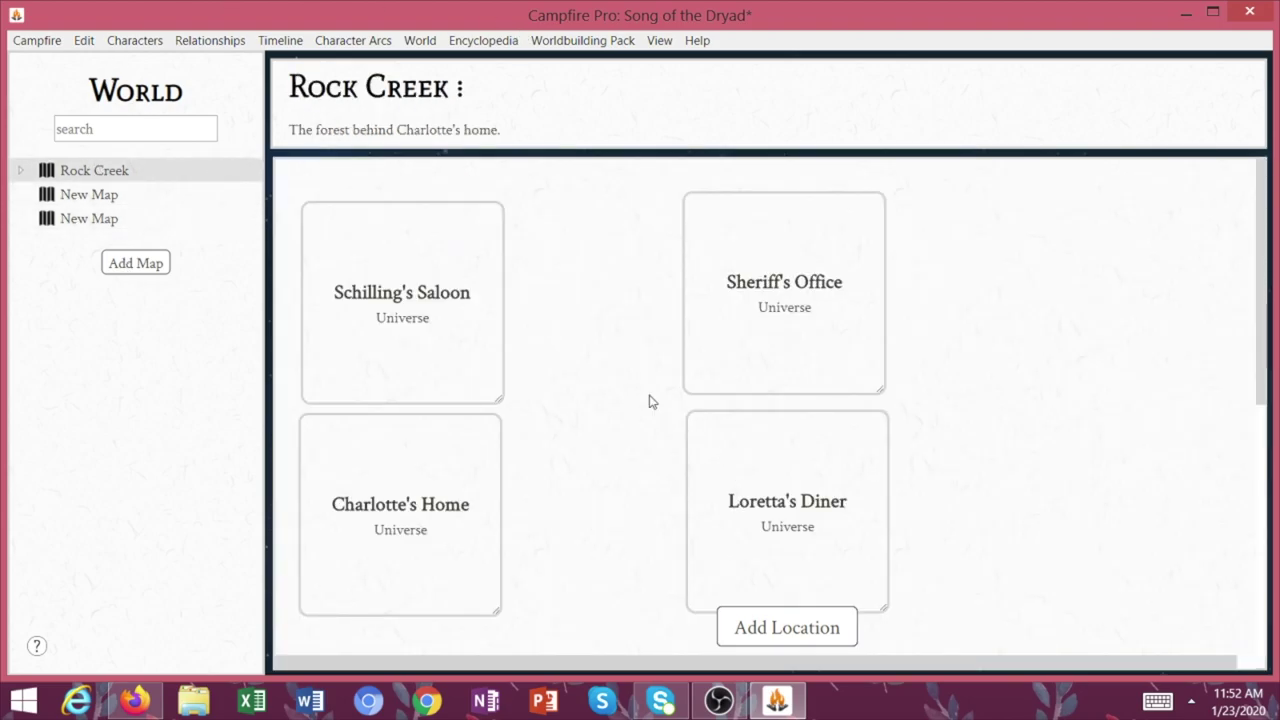
# Create a new encyclopedia entry in the Misc group and title it The Brownie
pyautogui.click(483, 40)
pyautogui.click(516, 65)
pyautogui.click(497, 37)
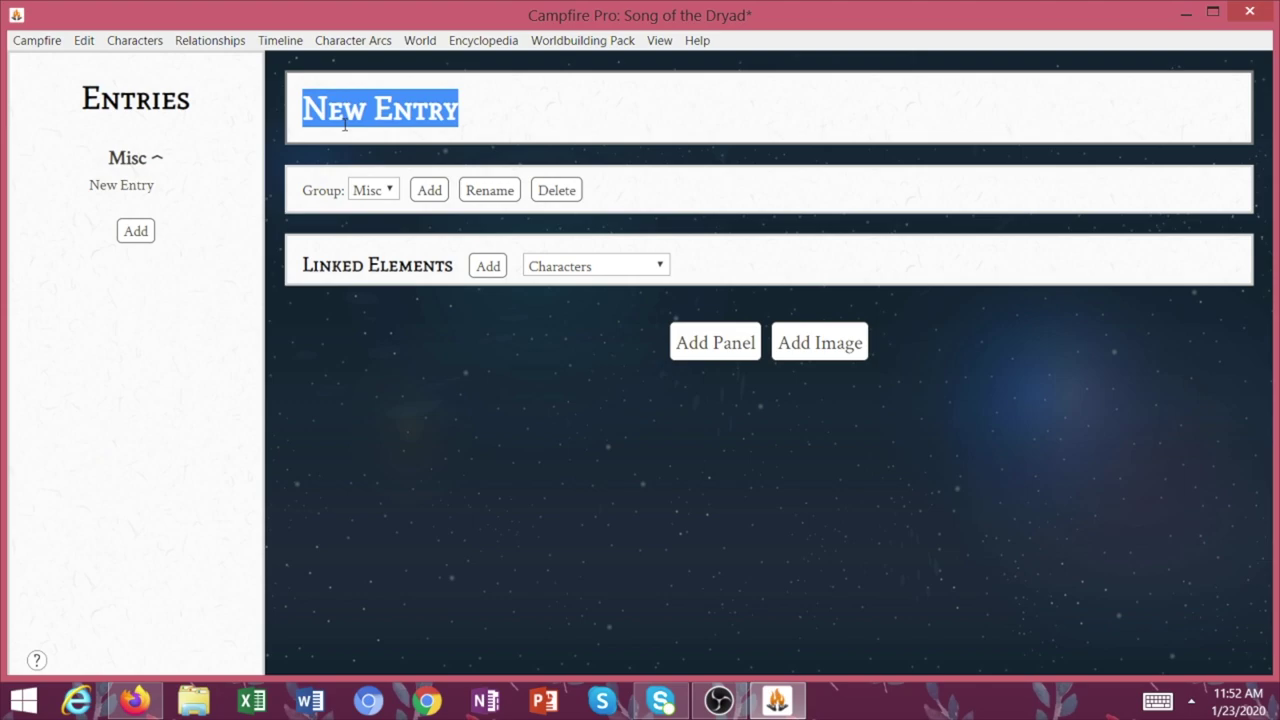
pyautogui.write('The Brownie')
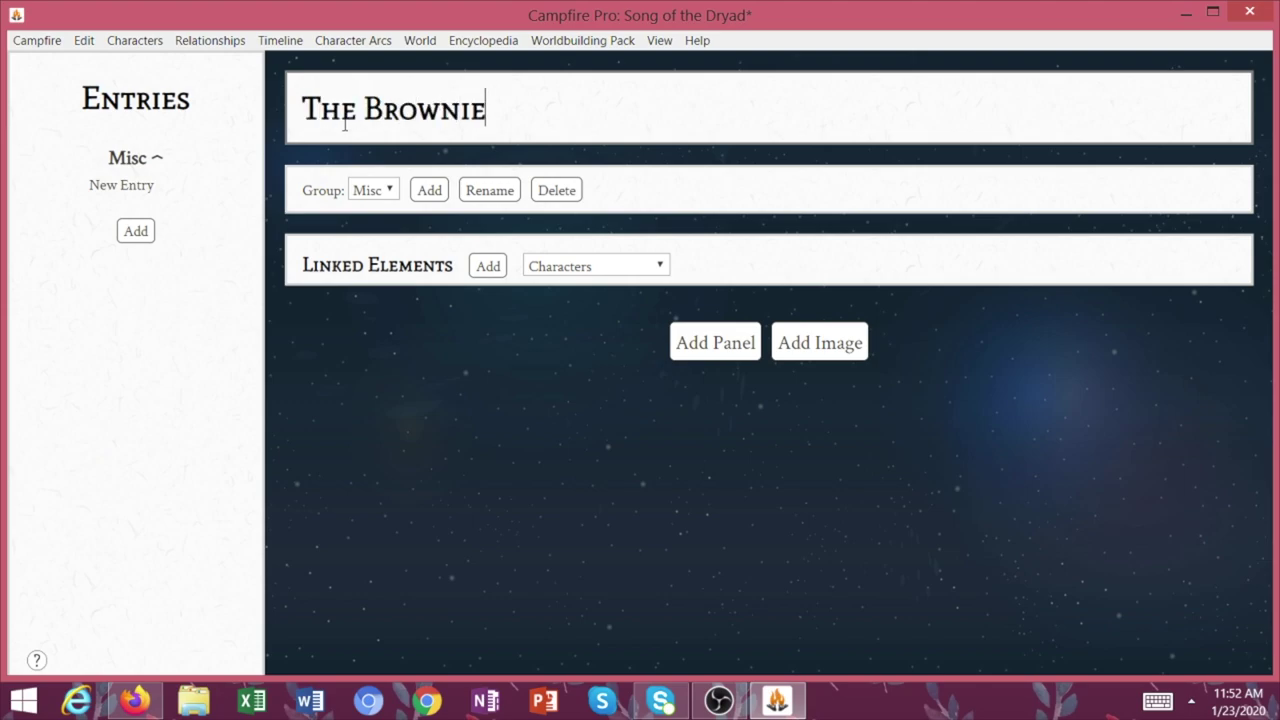
pyautogui.click(427, 300)
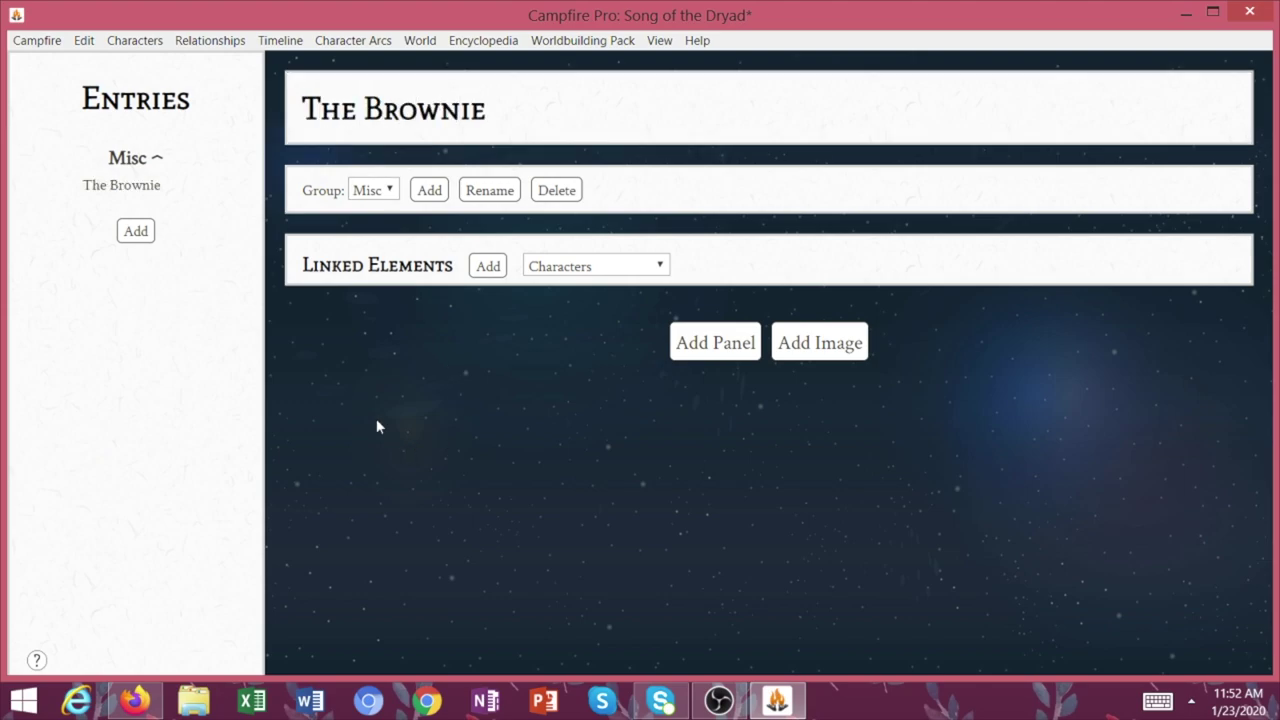
# Link The Brownie character with the relation description "The brownie has been known to steal food and terrorize people who don't leave offerings."
pyautogui.click(545, 268)
pyautogui.click(488, 266)
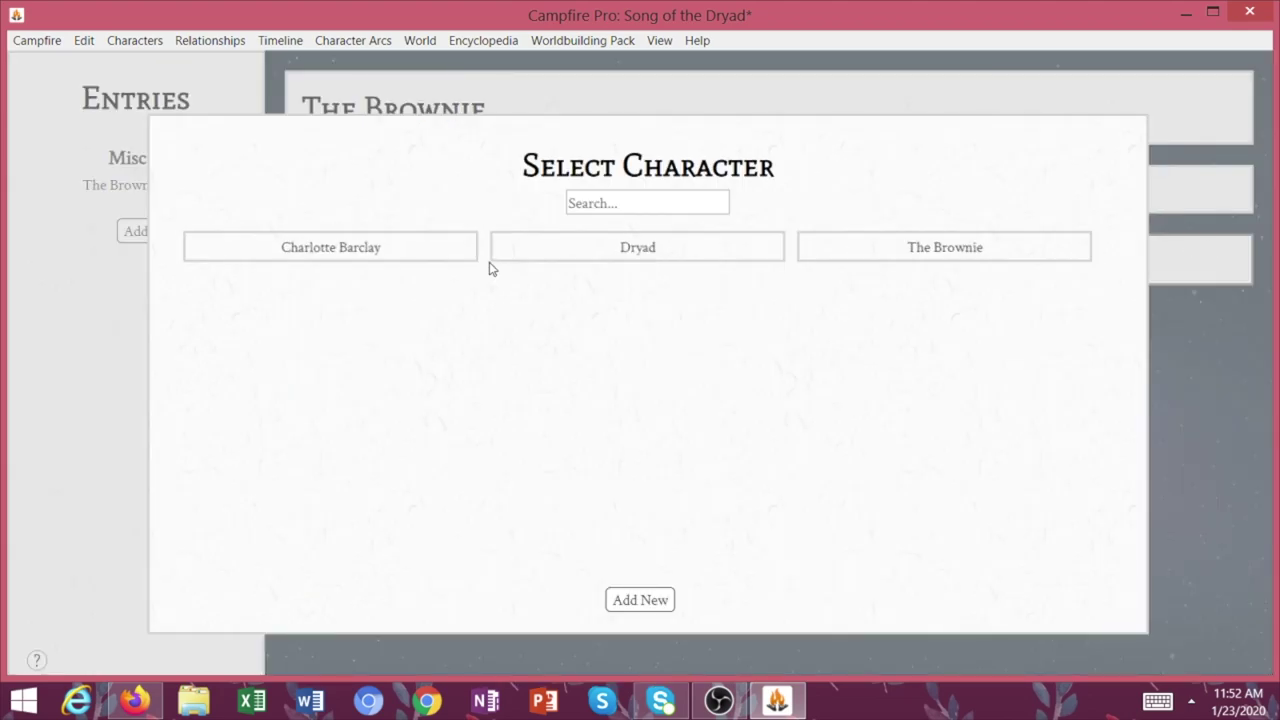
pyautogui.click(868, 252)
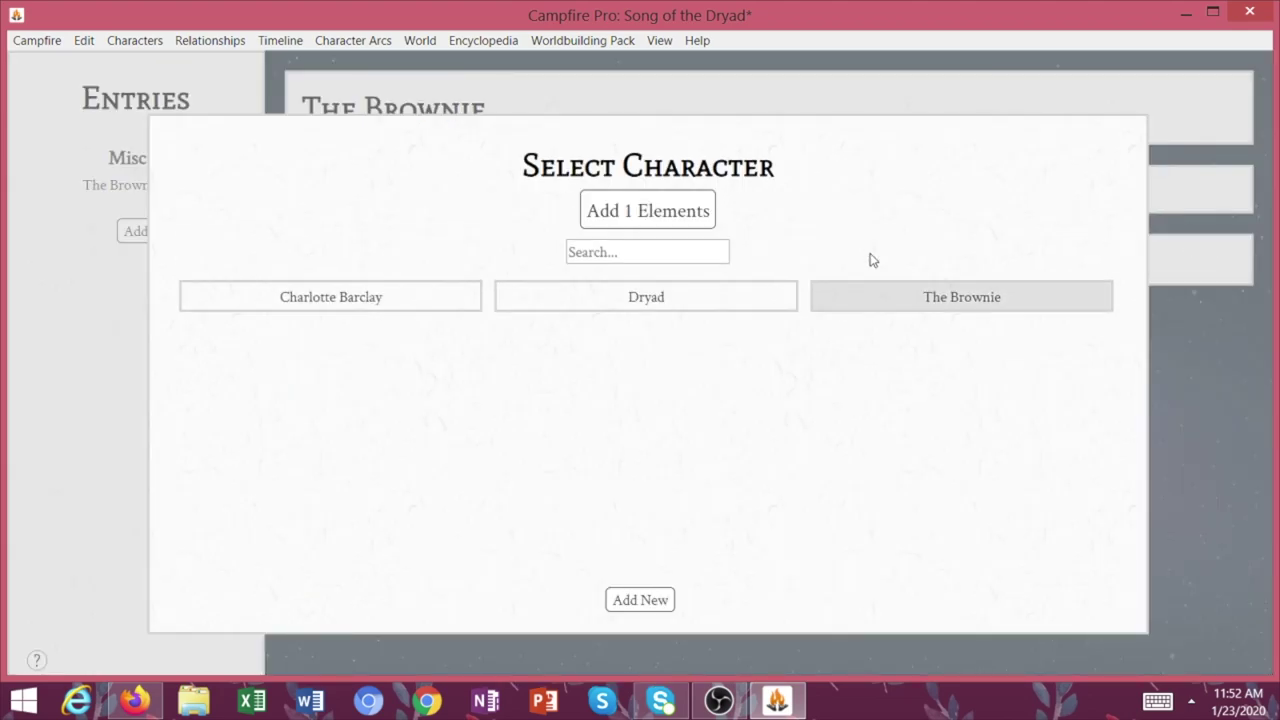
pyautogui.click(683, 209)
pyautogui.click(377, 347)
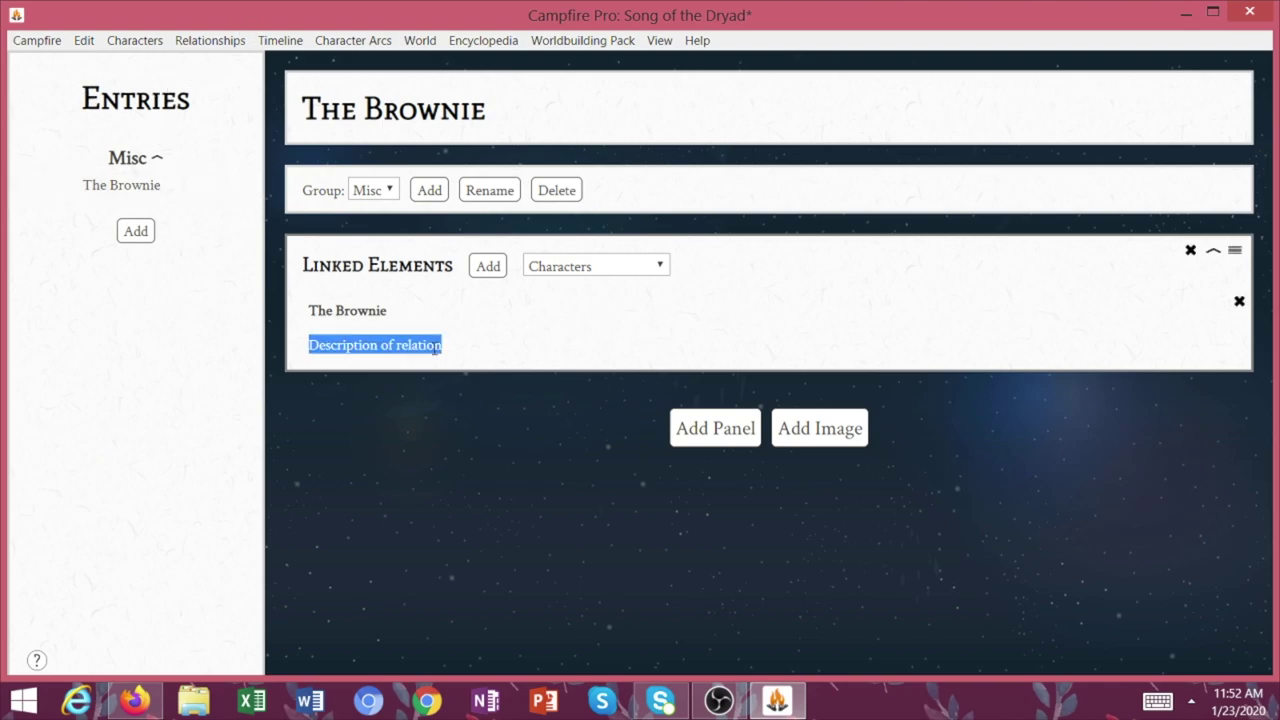
pyautogui.write("The brownie has been known to steal food and terrorize people who don't leave offerings.")
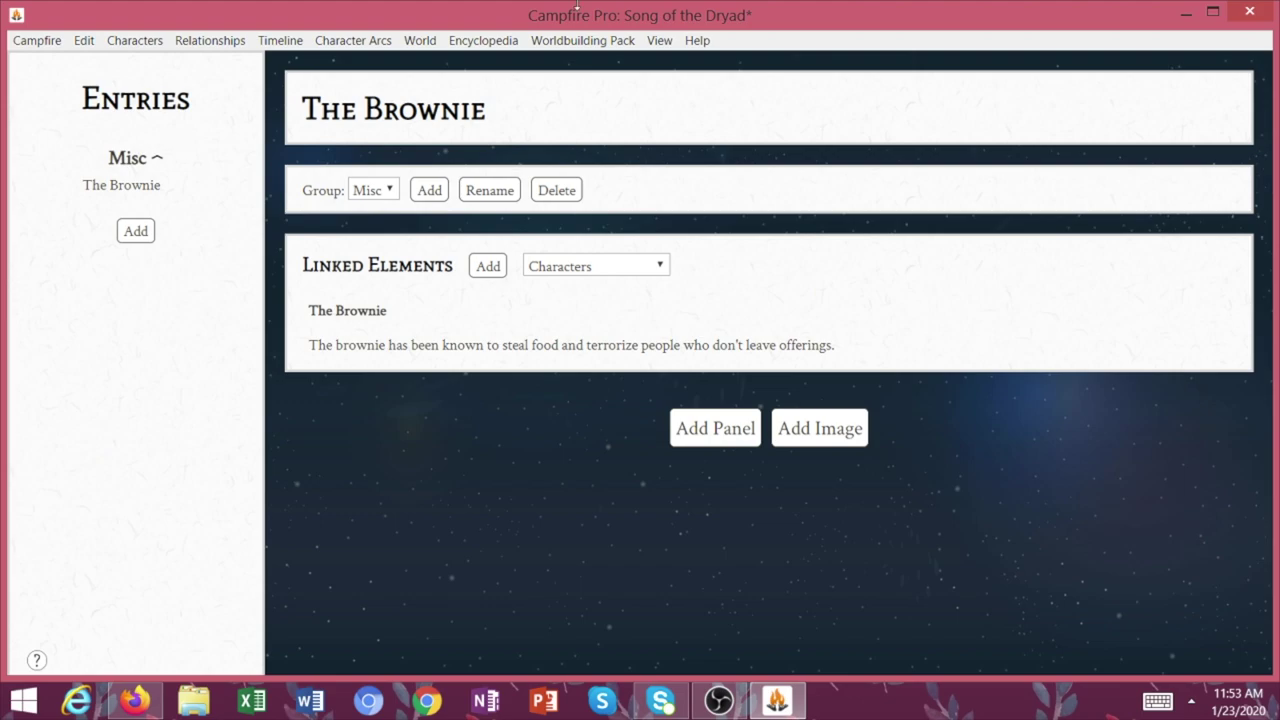
pyautogui.click(463, 44)
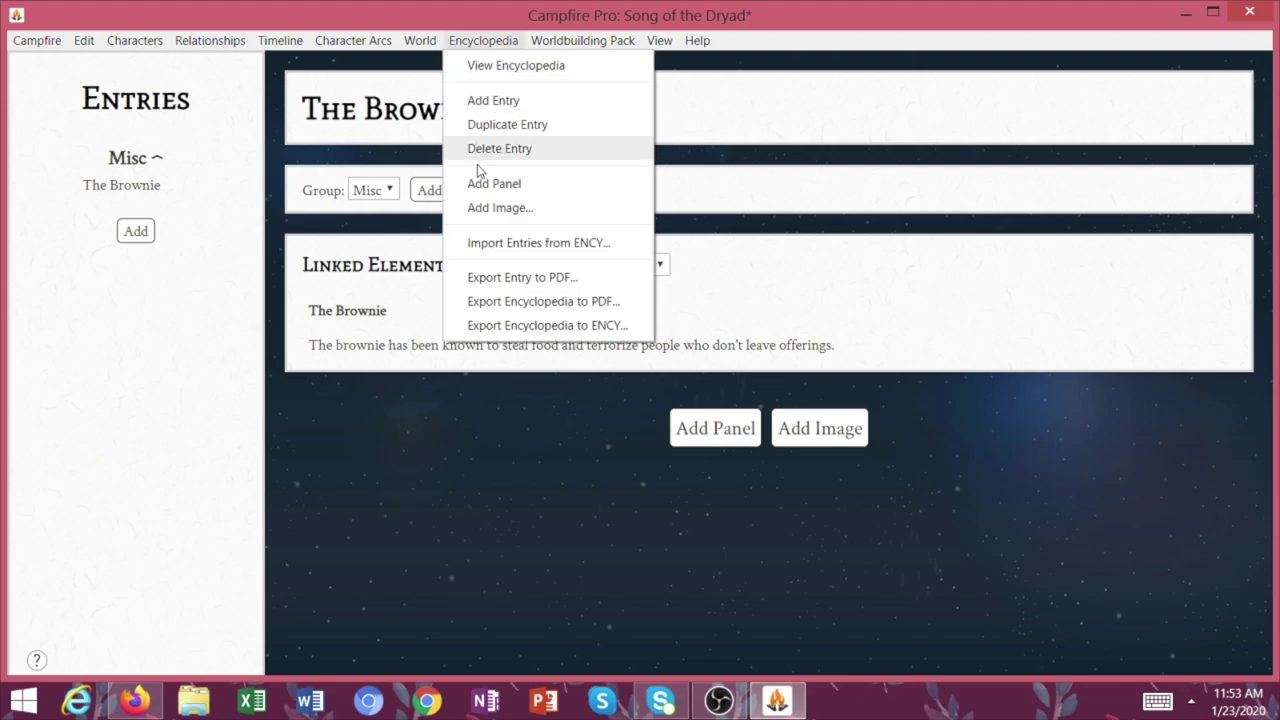
pyautogui.click(490, 40)
pyautogui.click(494, 44)
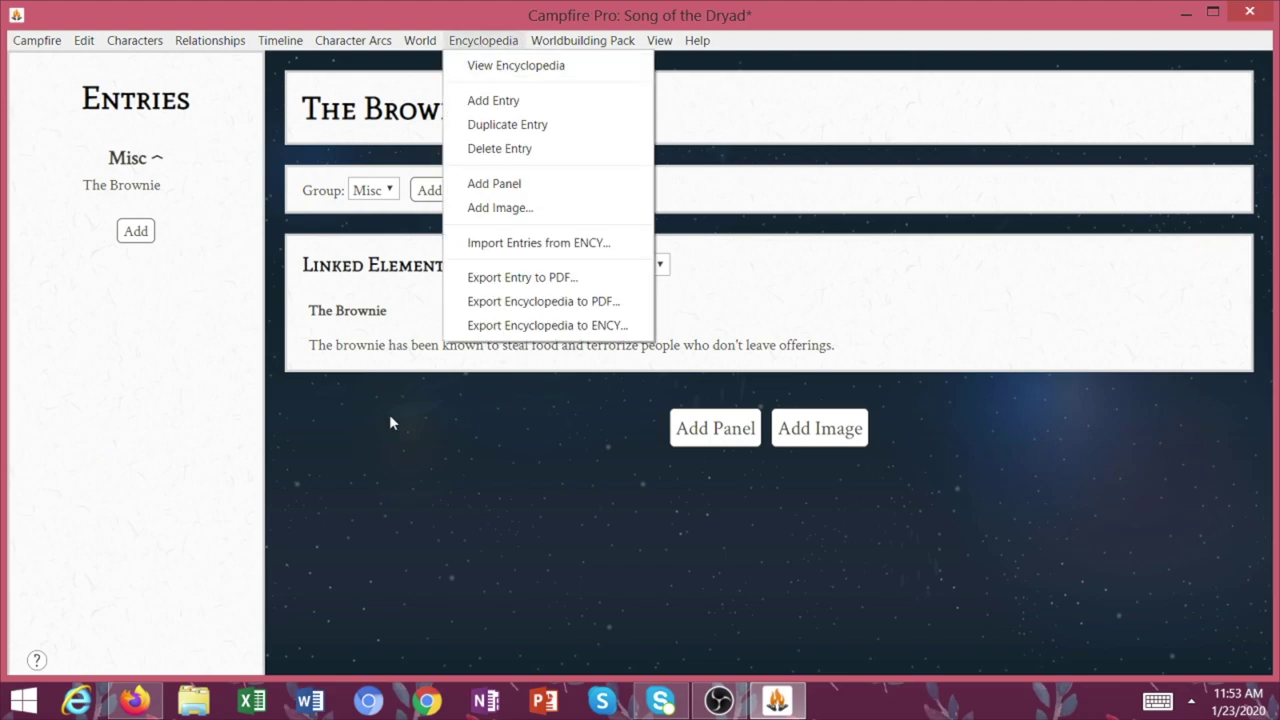
pyautogui.click(363, 85)
pyautogui.moveTo(490, 107); pyautogui.dragTo(363, 108)
pyautogui.click(443, 344)
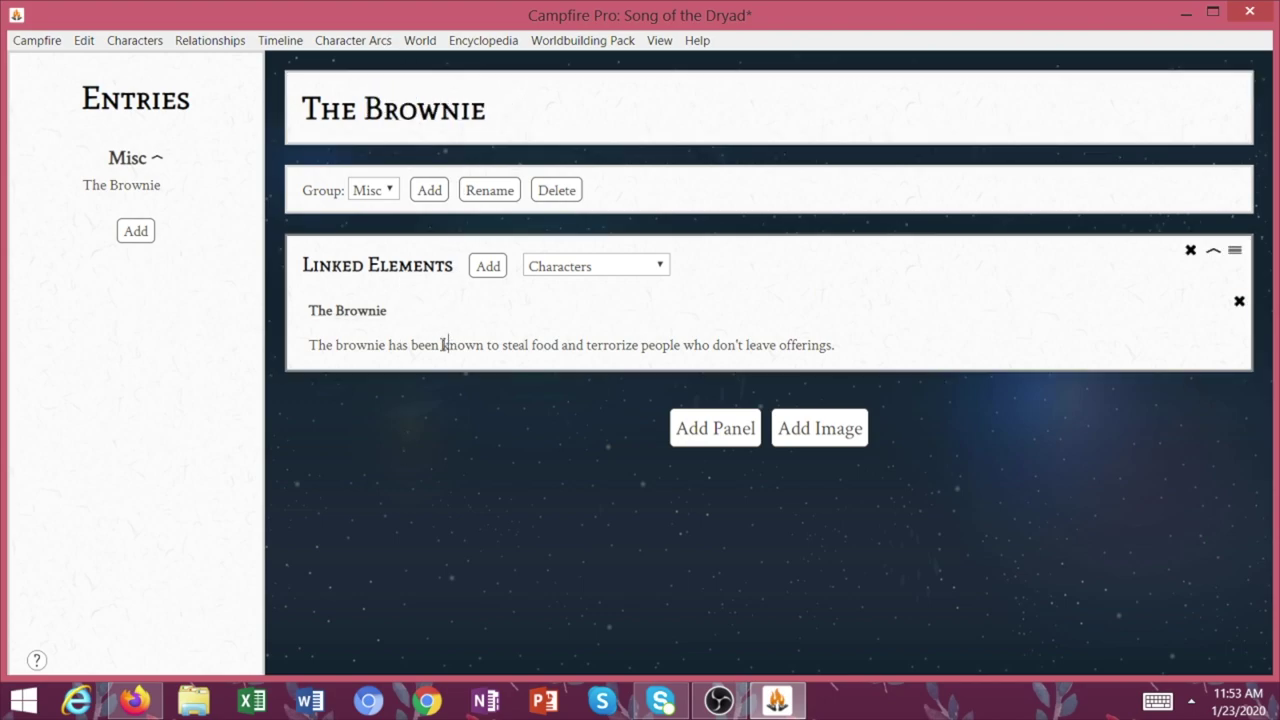
pyautogui.moveTo(365, 110); pyautogui.dragTo(488, 115)
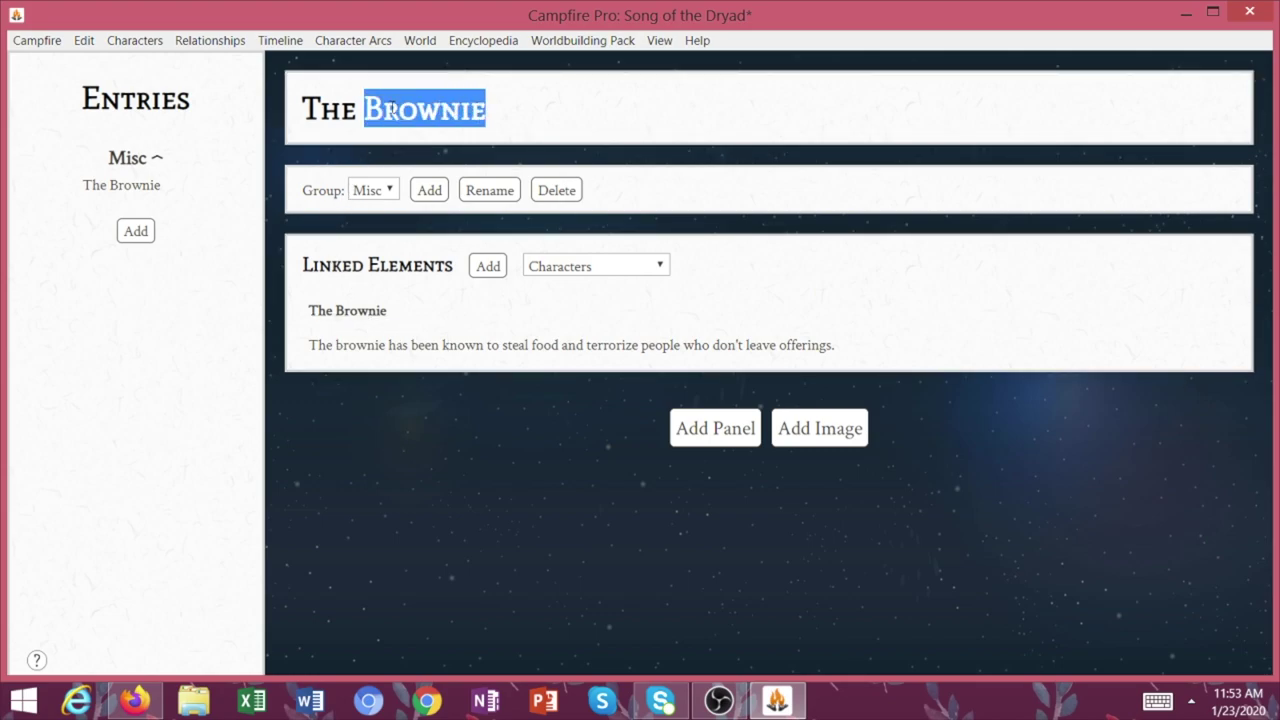
# Create a new encyclopedia group named Types of Fairies for The Brownie entry
pyautogui.click(440, 191)
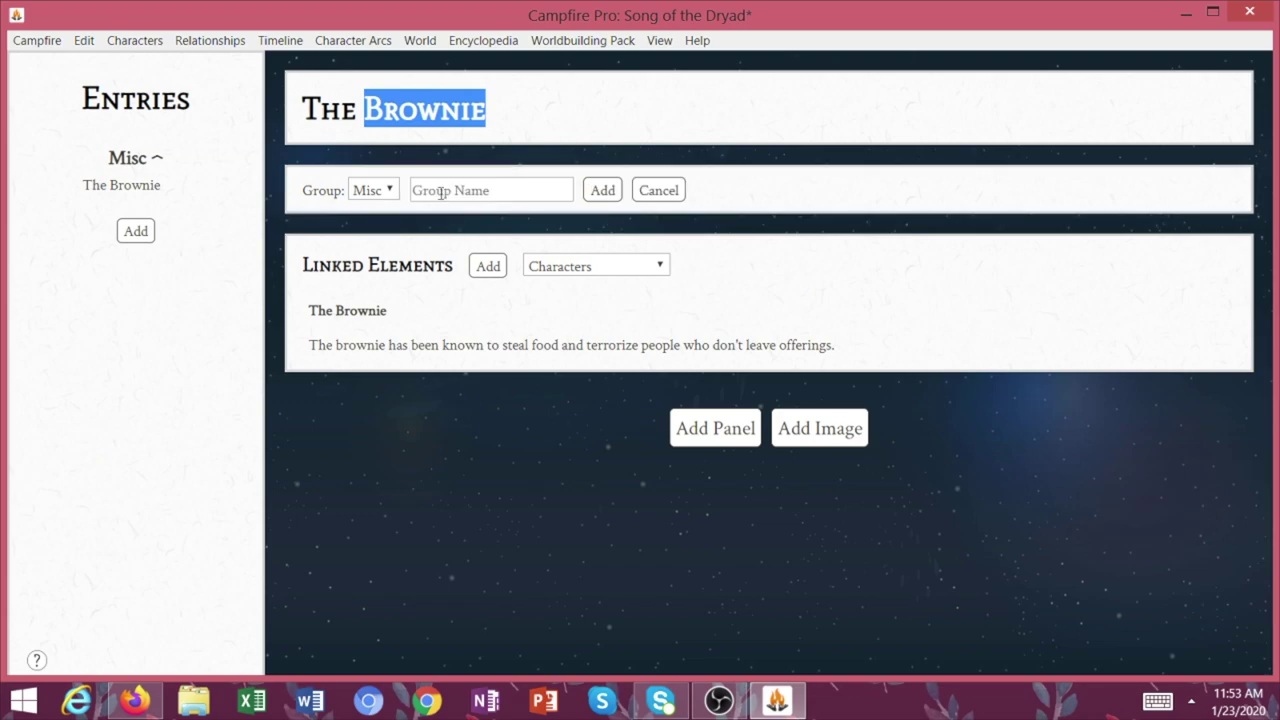
pyautogui.click(497, 188)
pyautogui.write('Types of Fairies')
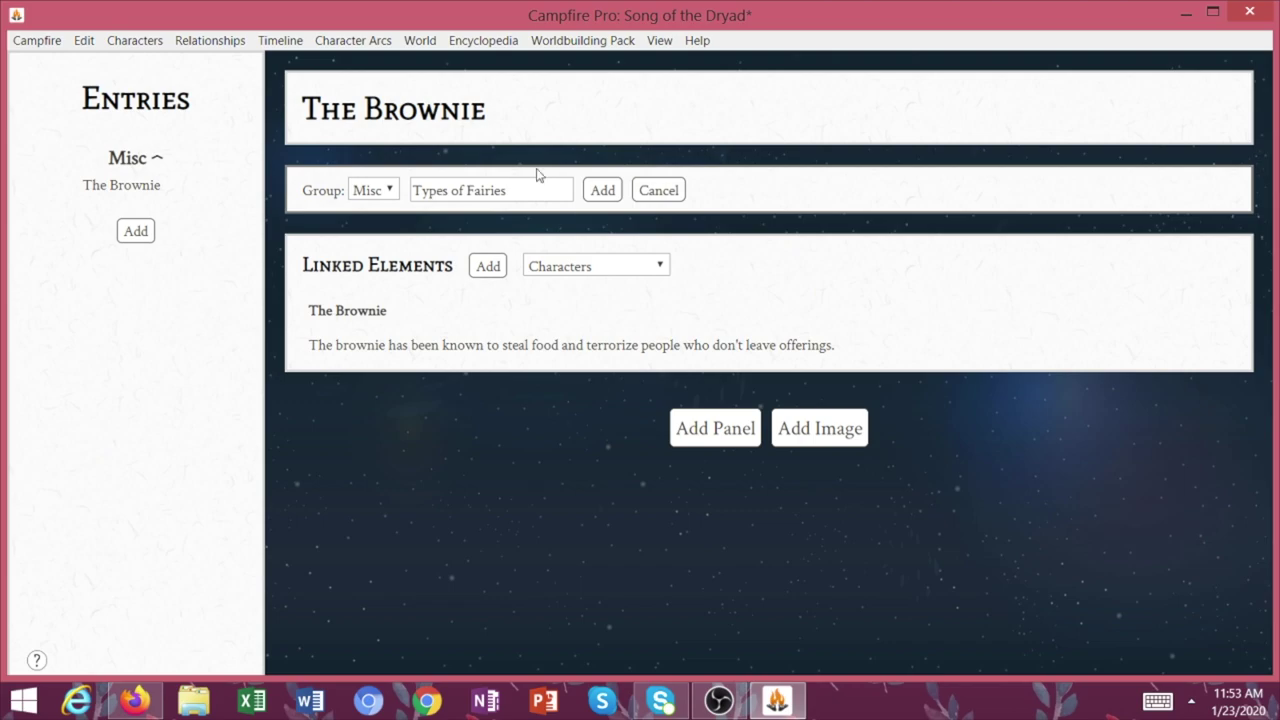
pyautogui.click(603, 190)
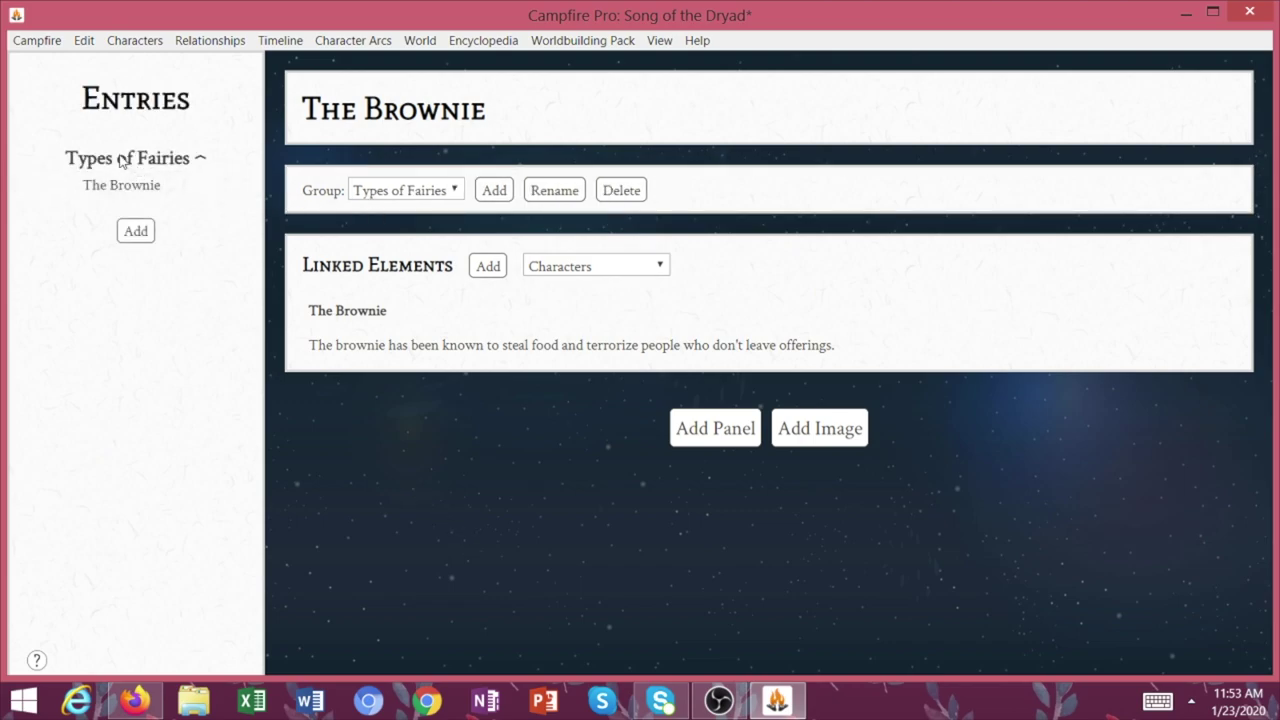
# Open The Brownie entry from the Types of Fairies group and add a new panel to it
pyautogui.click(131, 192)
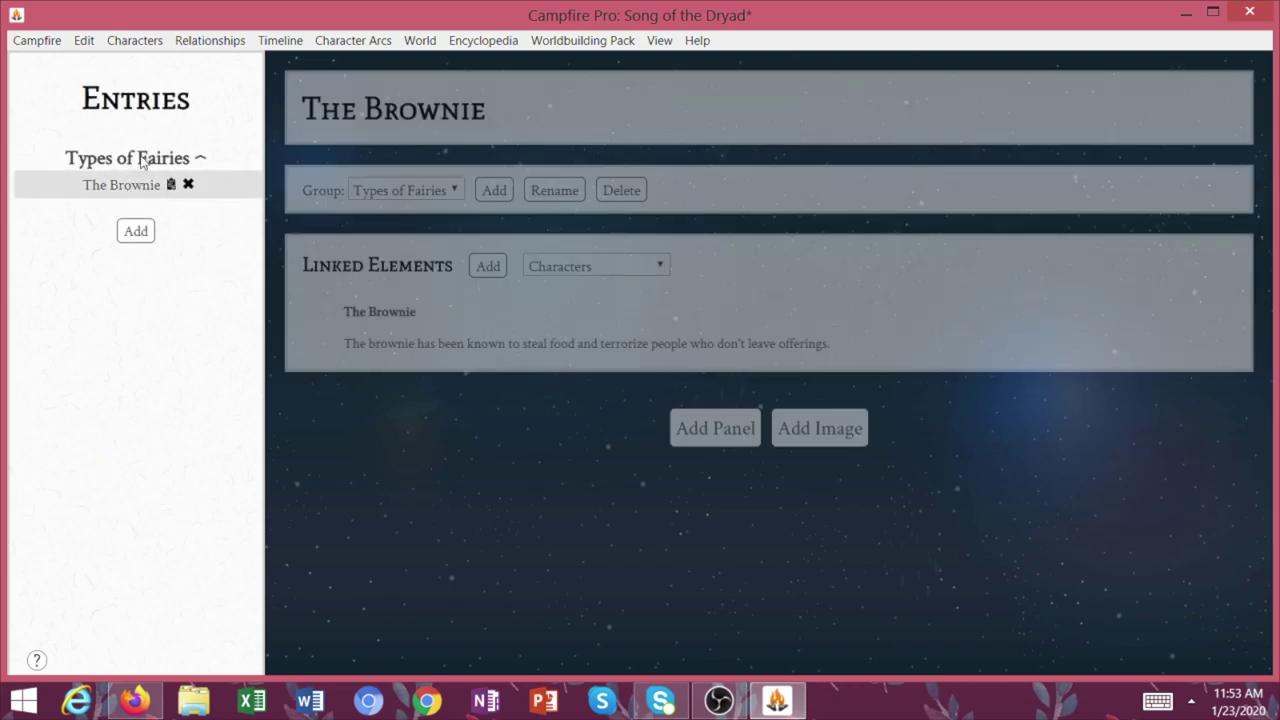
pyautogui.click(706, 430)
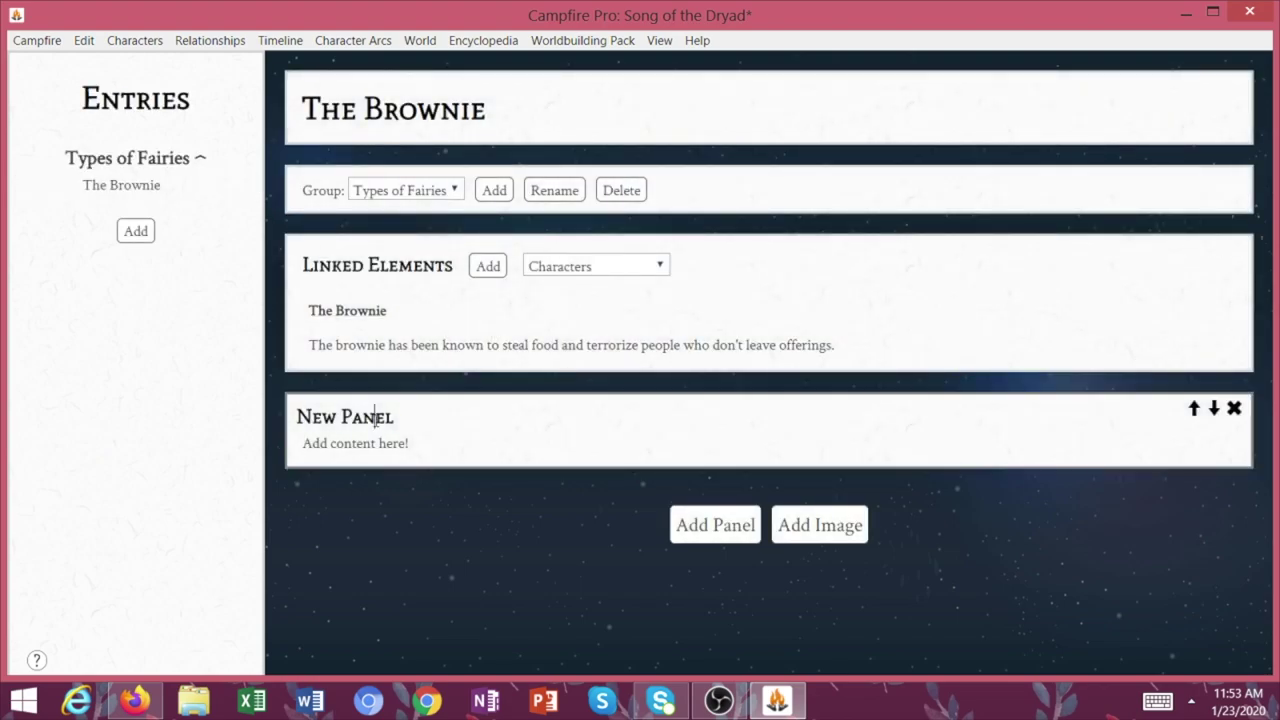
pyautogui.click(375, 418)
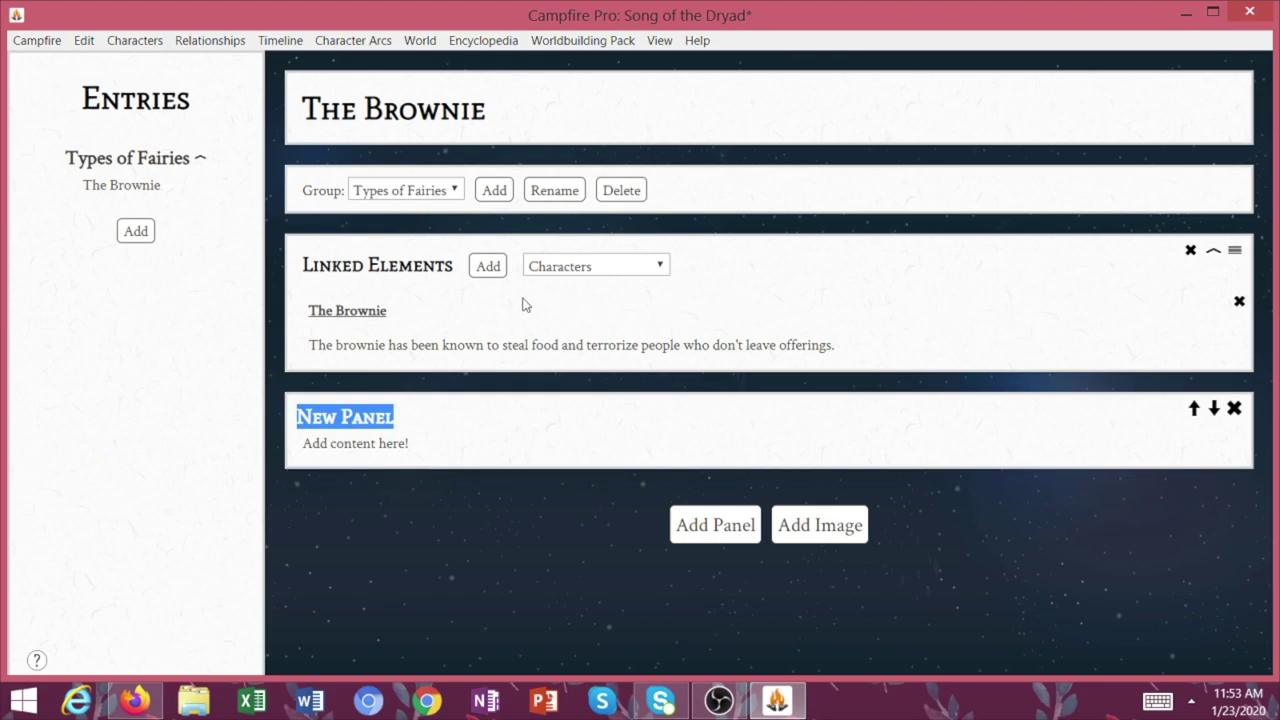
# Link the Dryad character to The Brownie entry with the relation description "Tree nymph spirit."
pyautogui.click(490, 274)
pyautogui.click(595, 250)
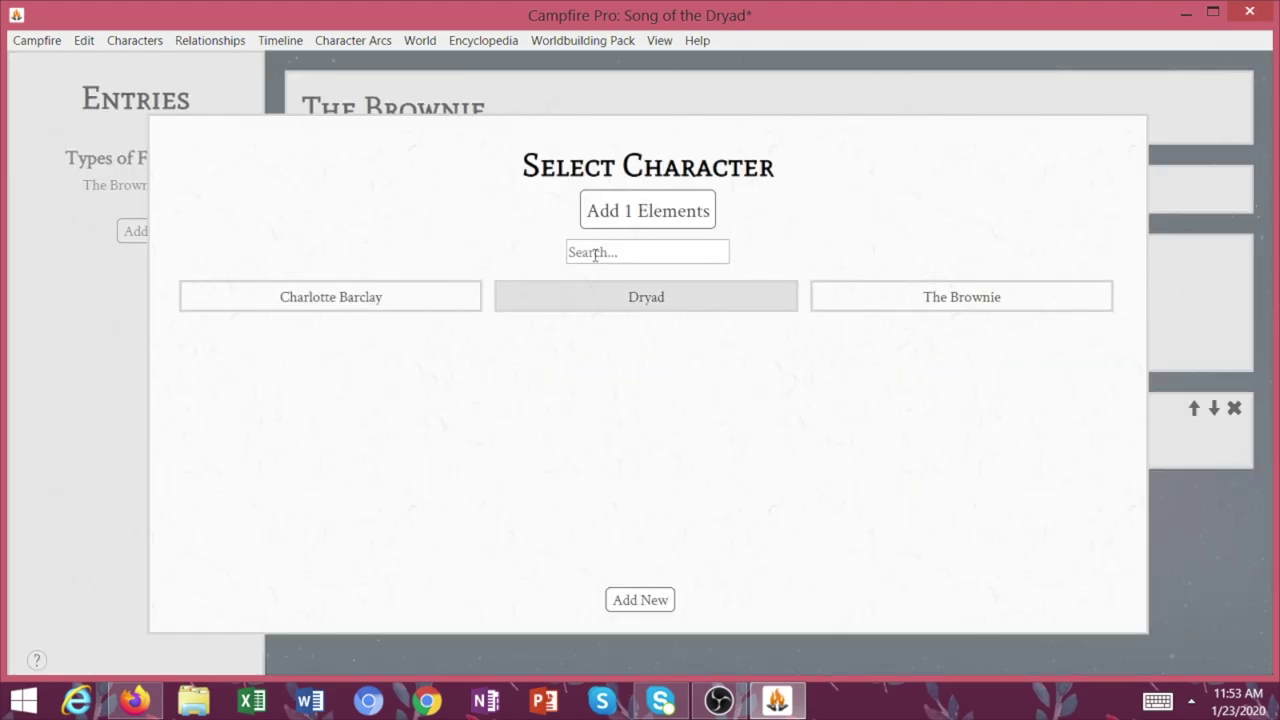
pyautogui.click(657, 212)
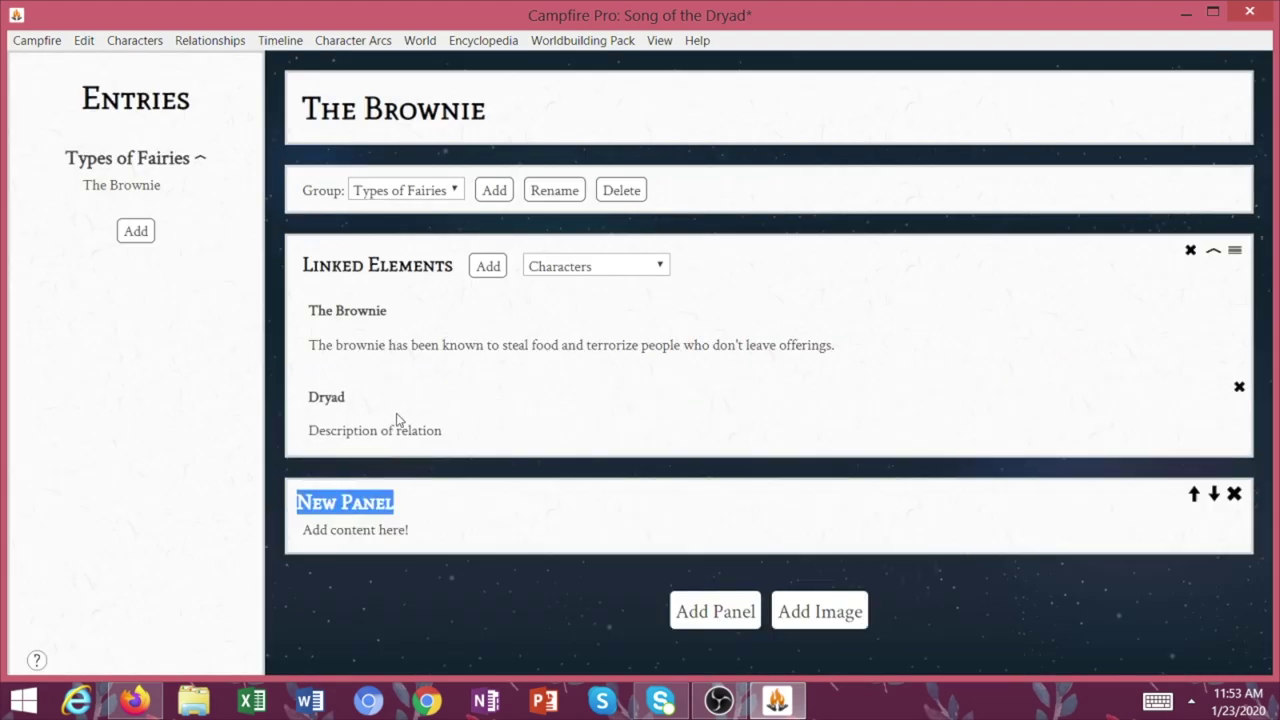
pyautogui.click(398, 428)
pyautogui.write('Tree nymph spirit.')
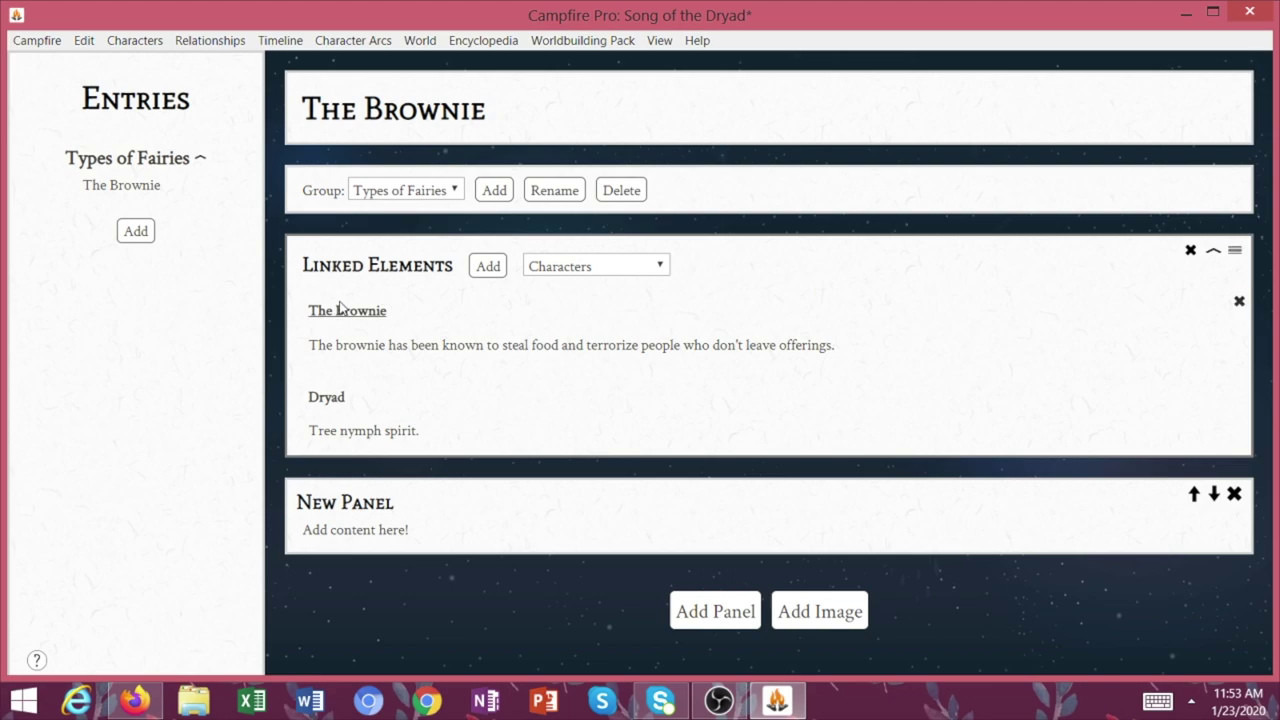
pyautogui.click(413, 606)
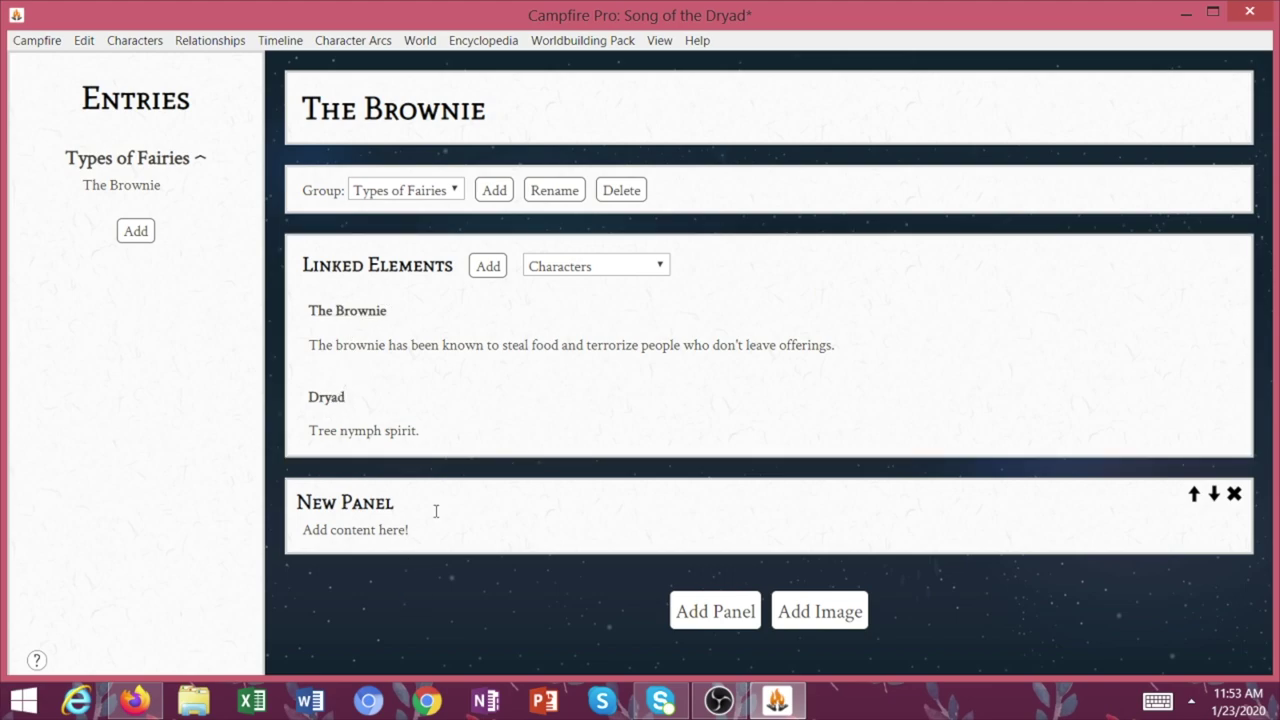
# Follow the Dryad link to its character page and look through its panels
pyautogui.click(326, 398)
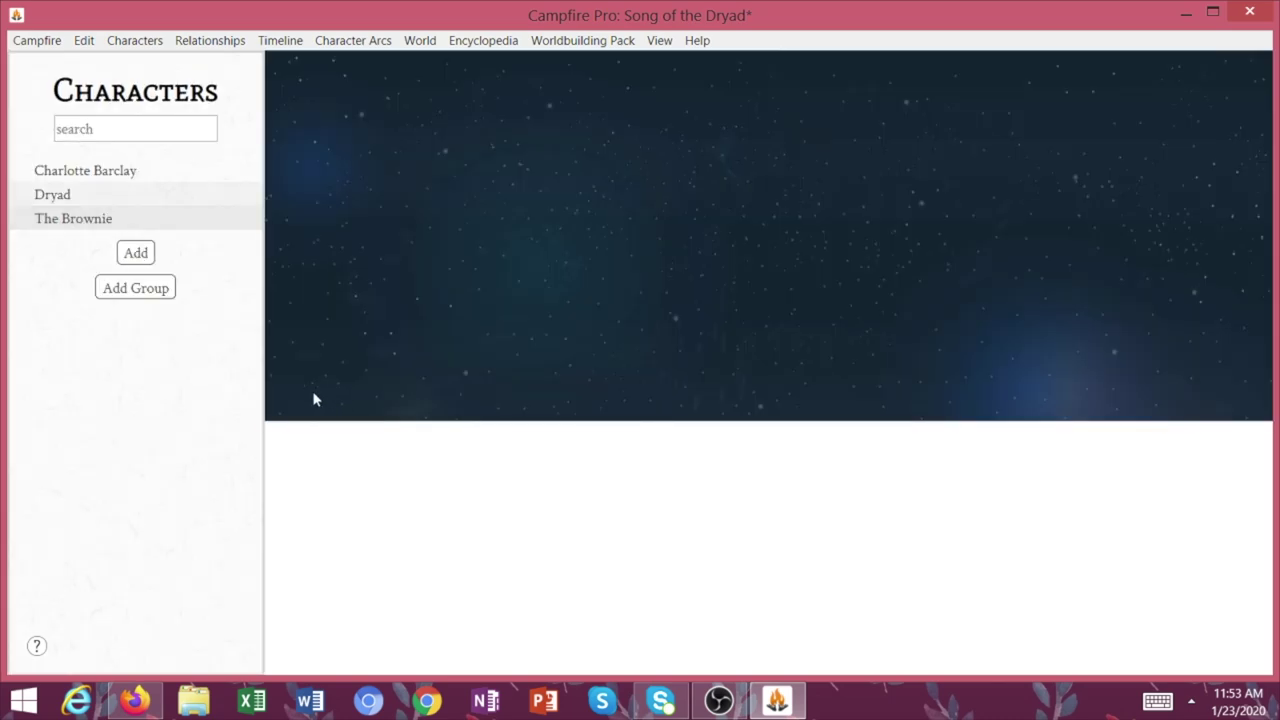
pyautogui.scroll(-3, 726, 254)
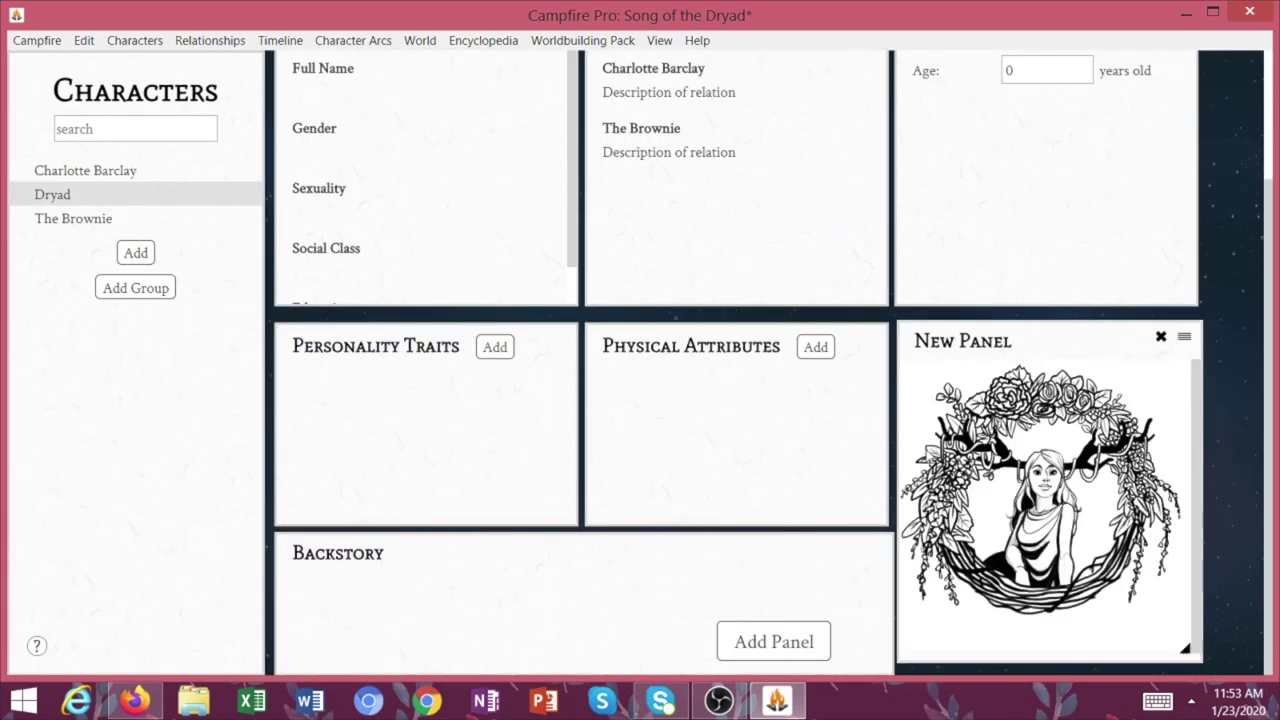
pyautogui.scroll(3, 1032, 455)
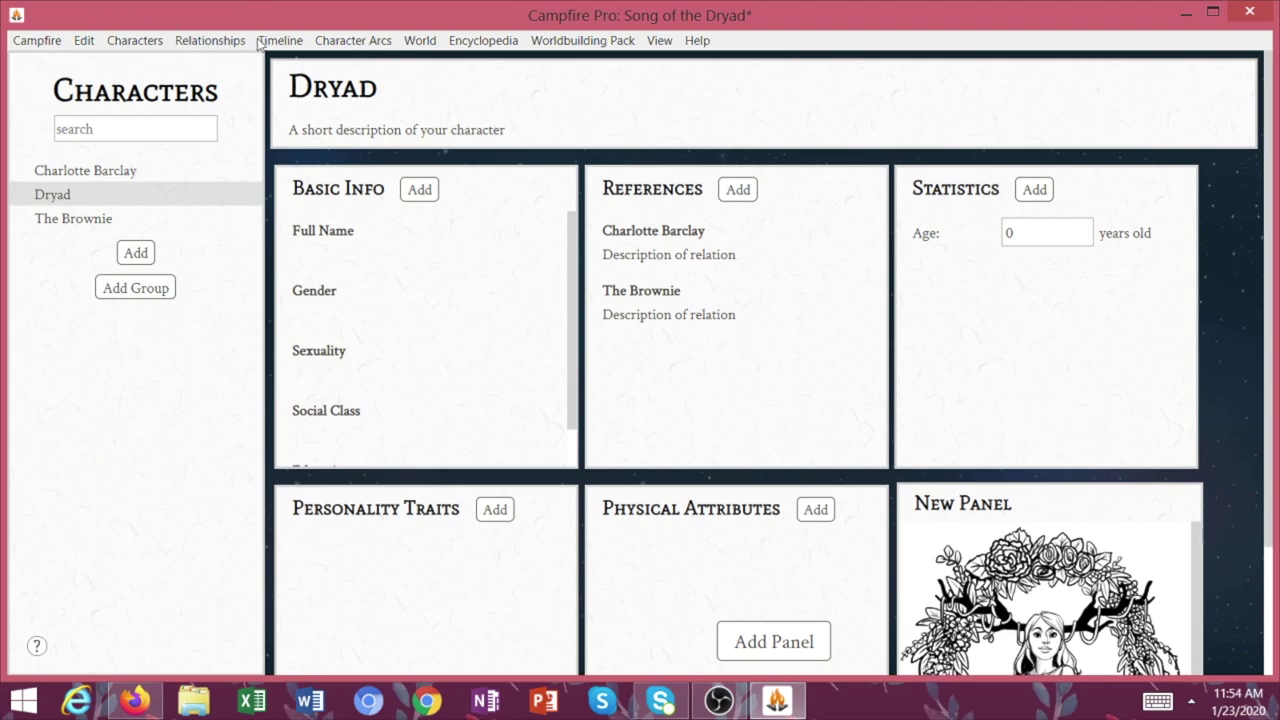
# Go to the worldbuilding Magic section and create a magic system named Spellwork
pyautogui.click(553, 41)
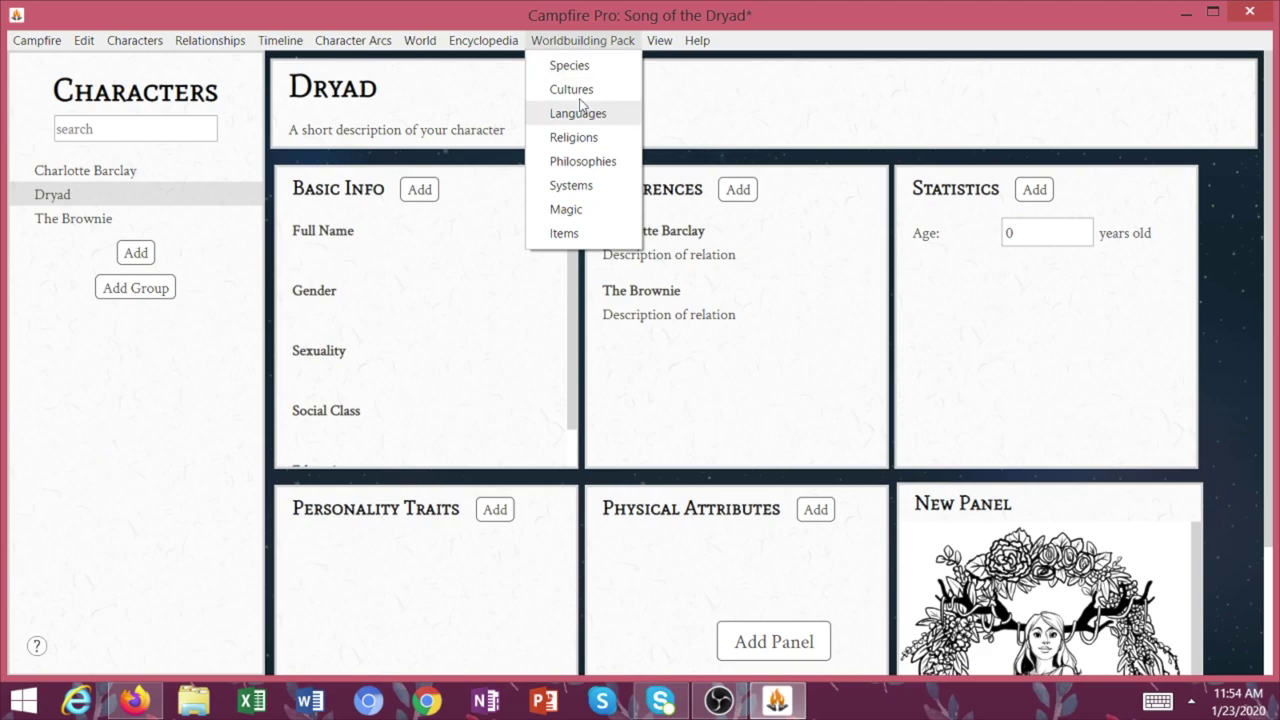
pyautogui.click(523, 80)
pyautogui.click(583, 41)
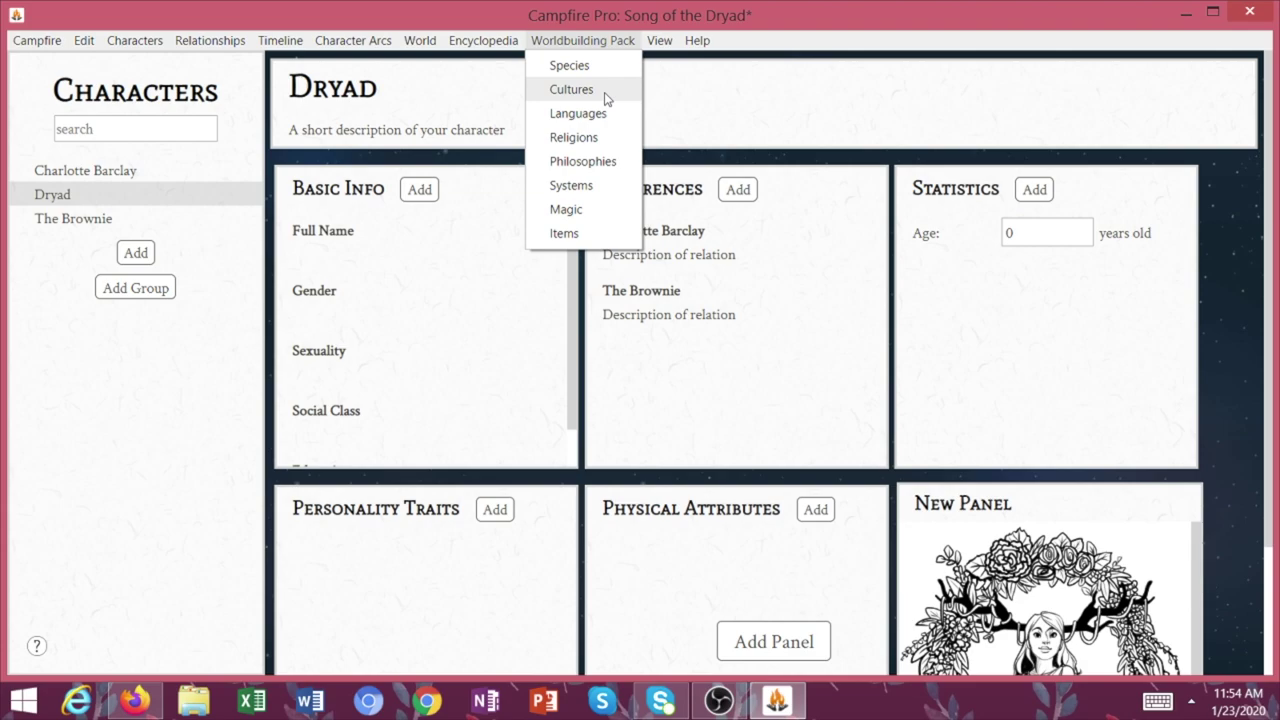
pyautogui.click(570, 185)
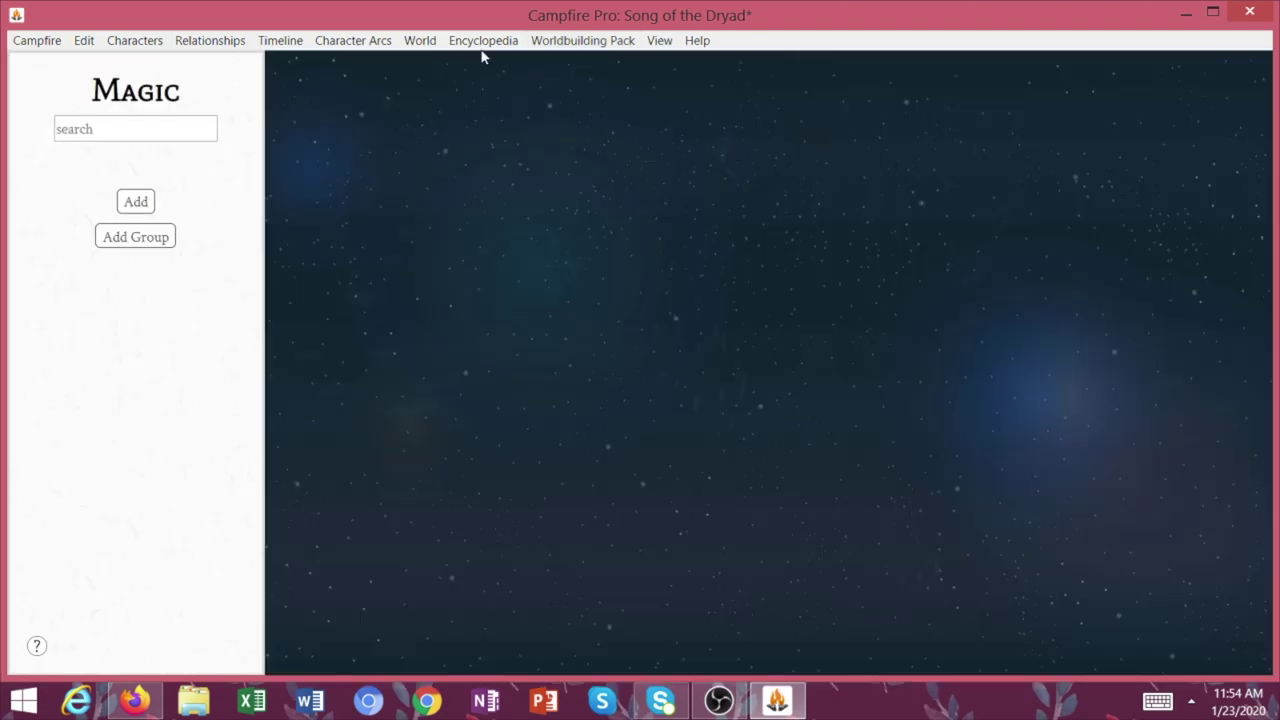
pyautogui.click(120, 202)
pyautogui.click(118, 180)
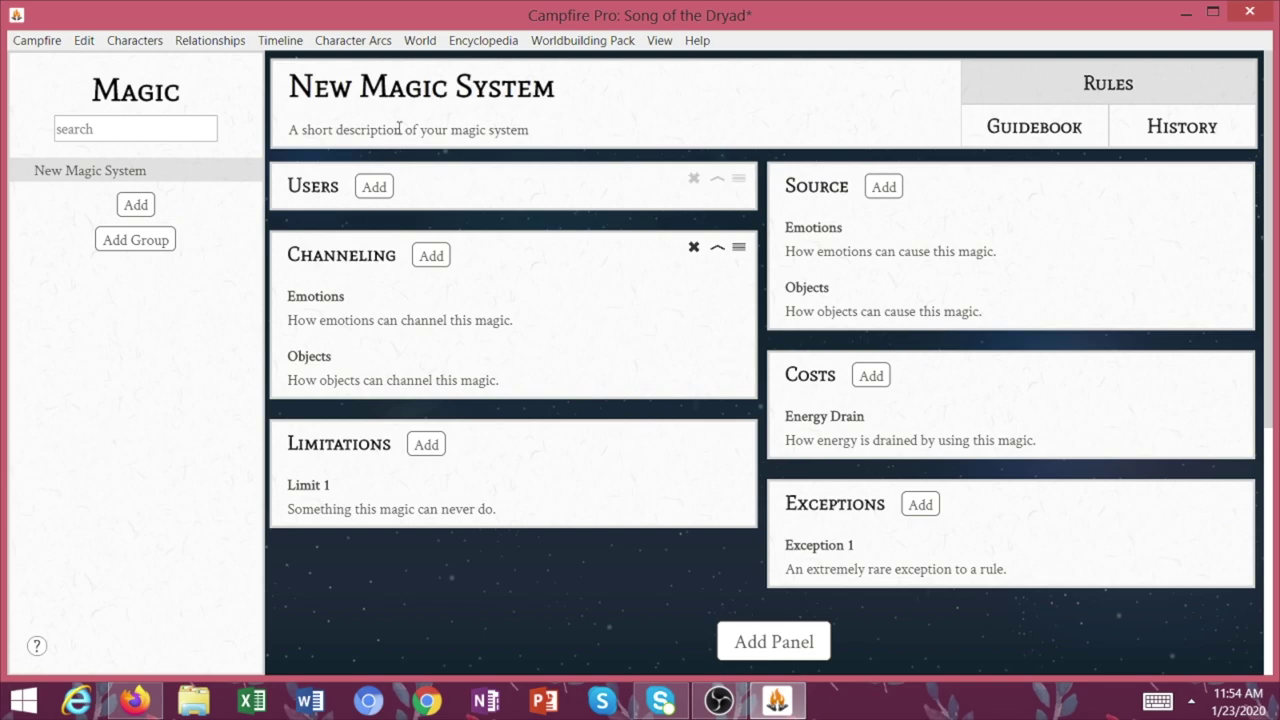
pyautogui.tripleClick(409, 99)
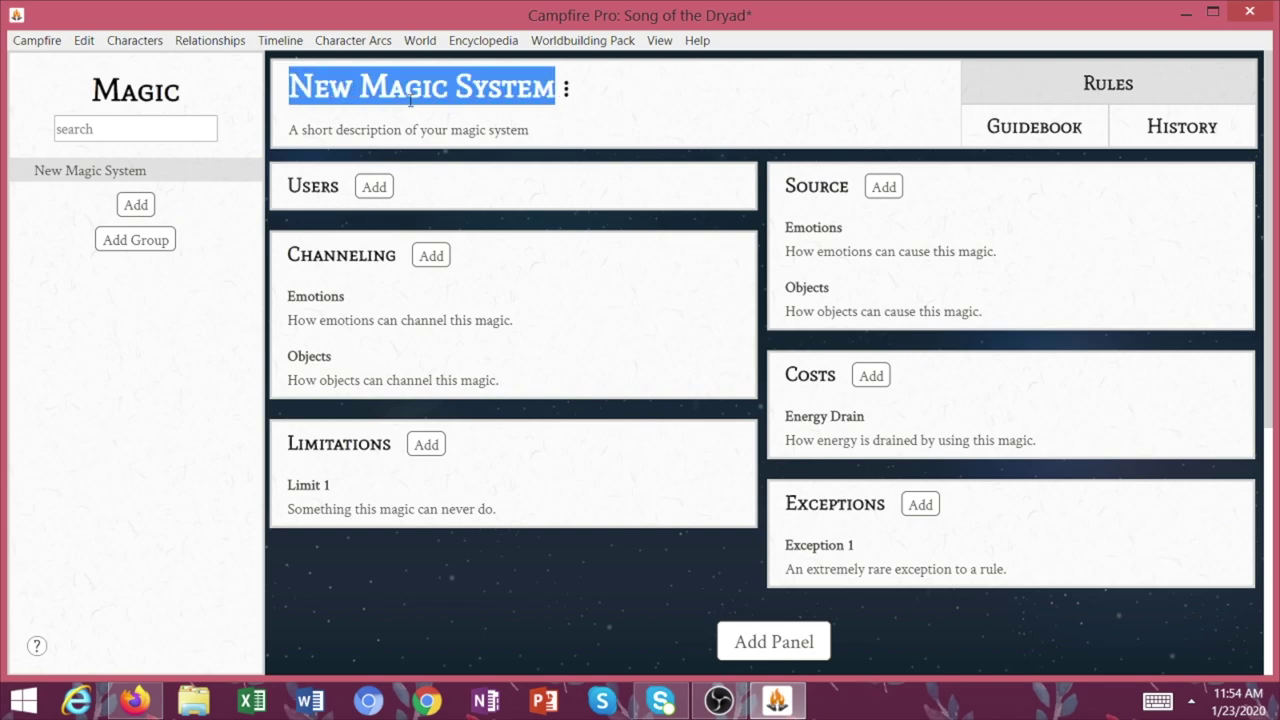
pyautogui.write('Spellwork')
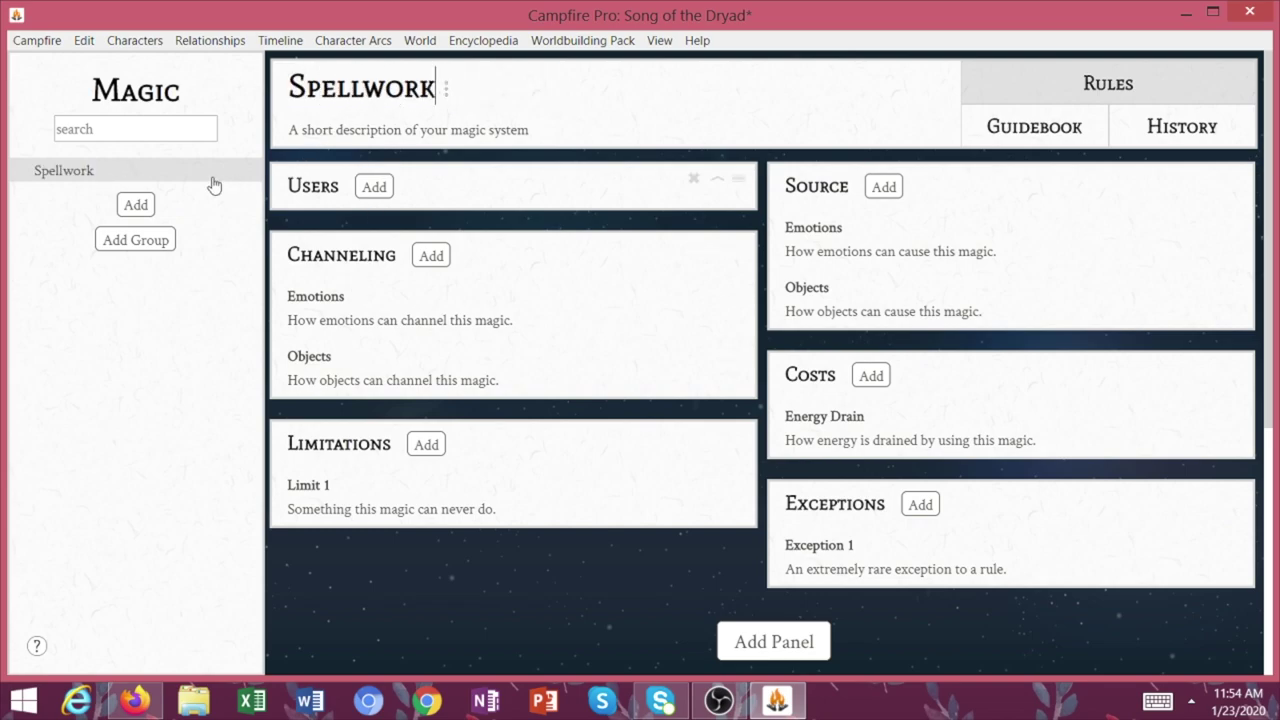
# Add a second magic system named Candle Magic and describe its Objects source as "Requires candles to use."
pyautogui.click(135, 204)
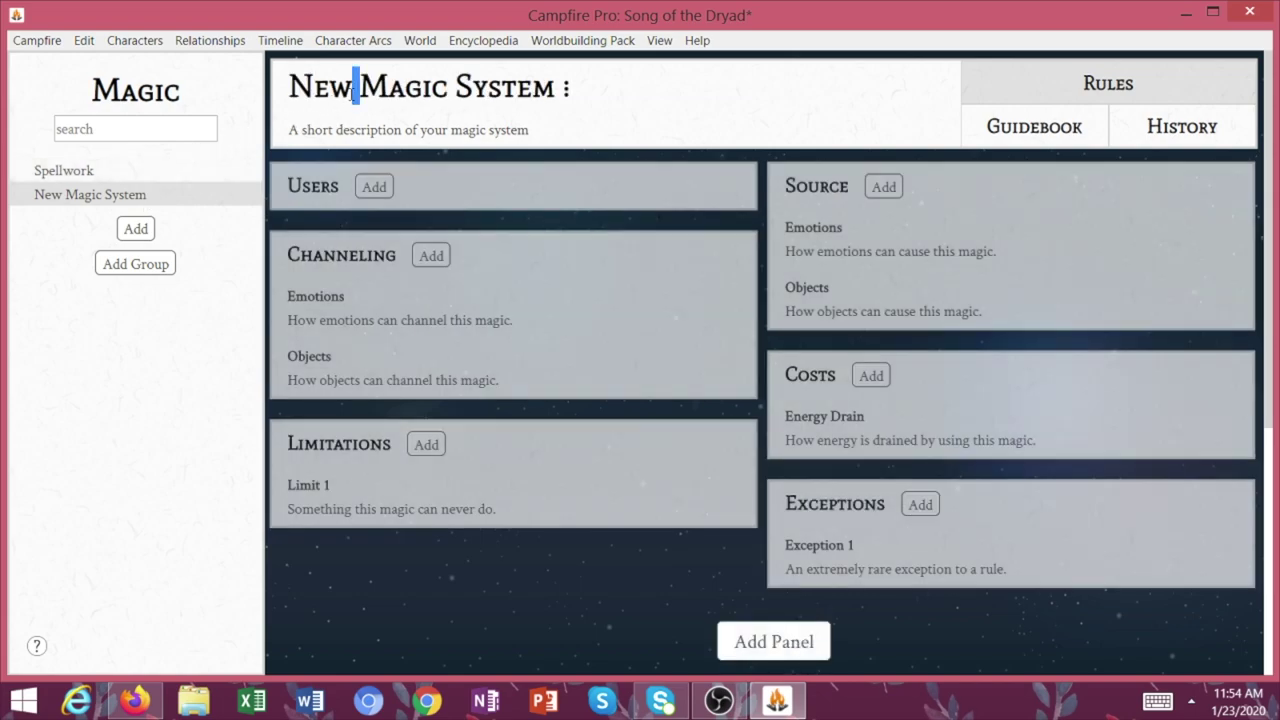
pyautogui.tripleClick(333, 111)
pyautogui.write('Candle Magic')
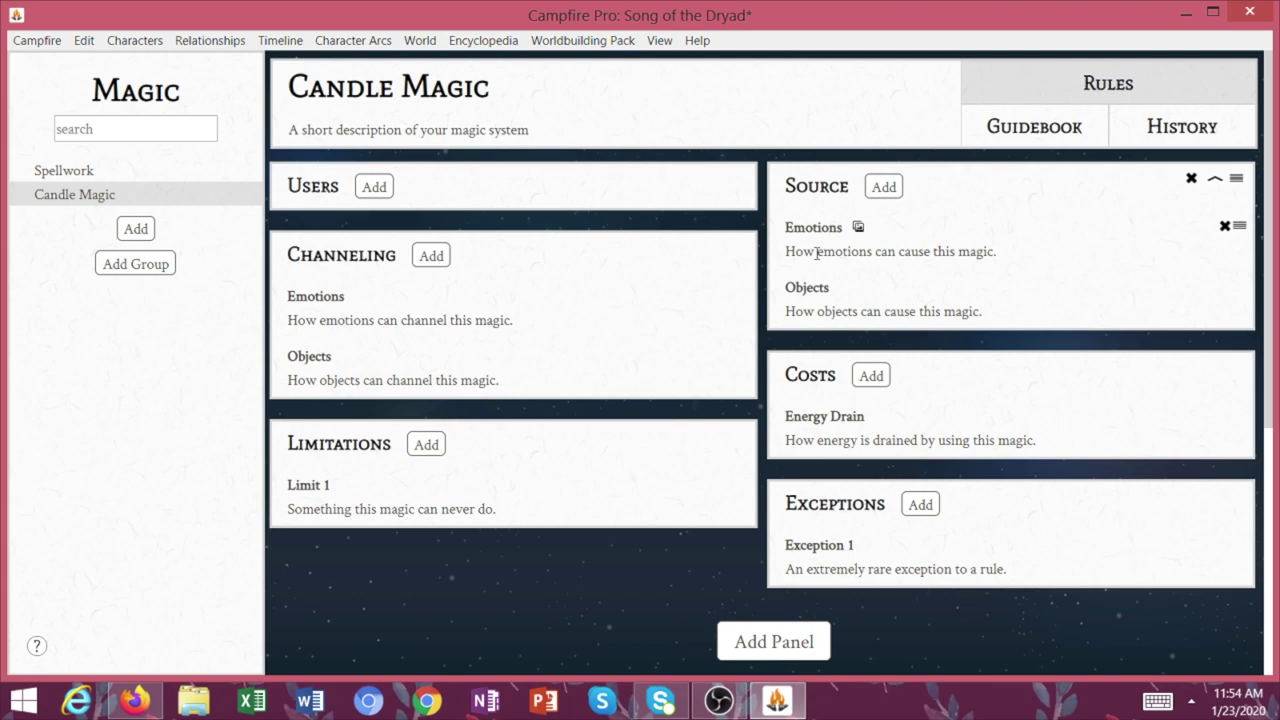
pyautogui.tripleClick(930, 311)
pyautogui.write('Requires candles to use.')
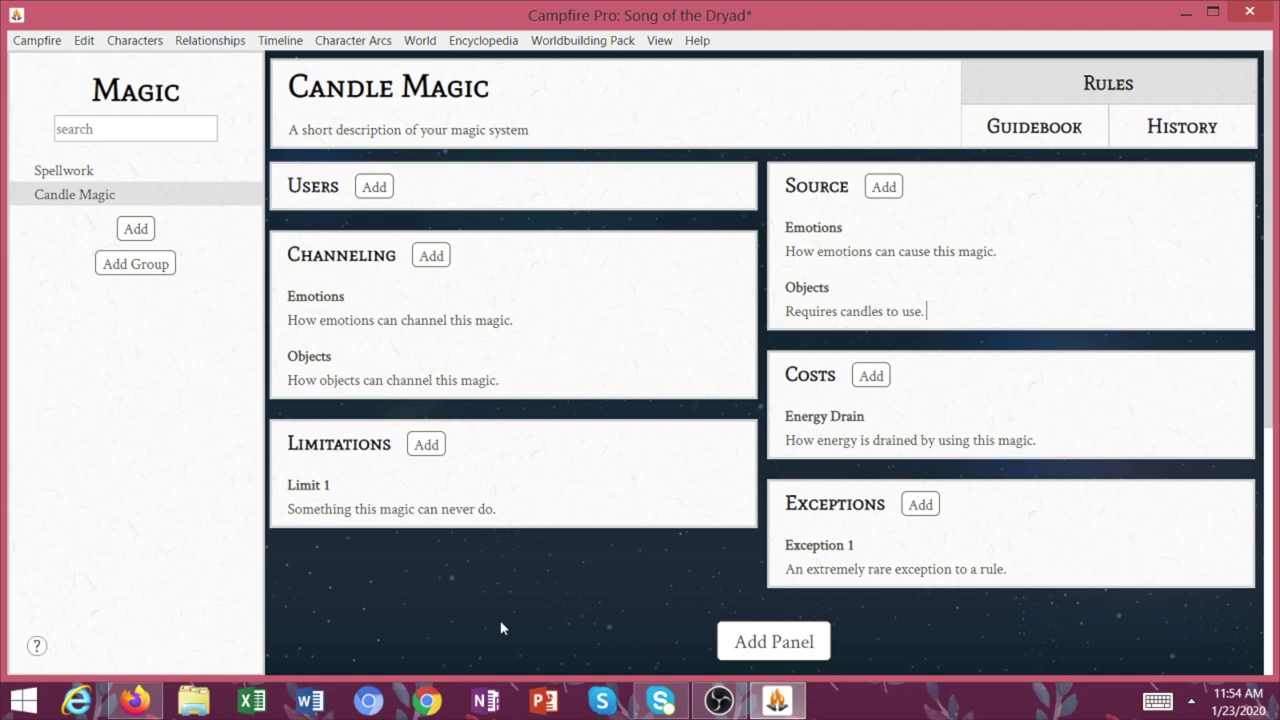
pyautogui.click(549, 40)
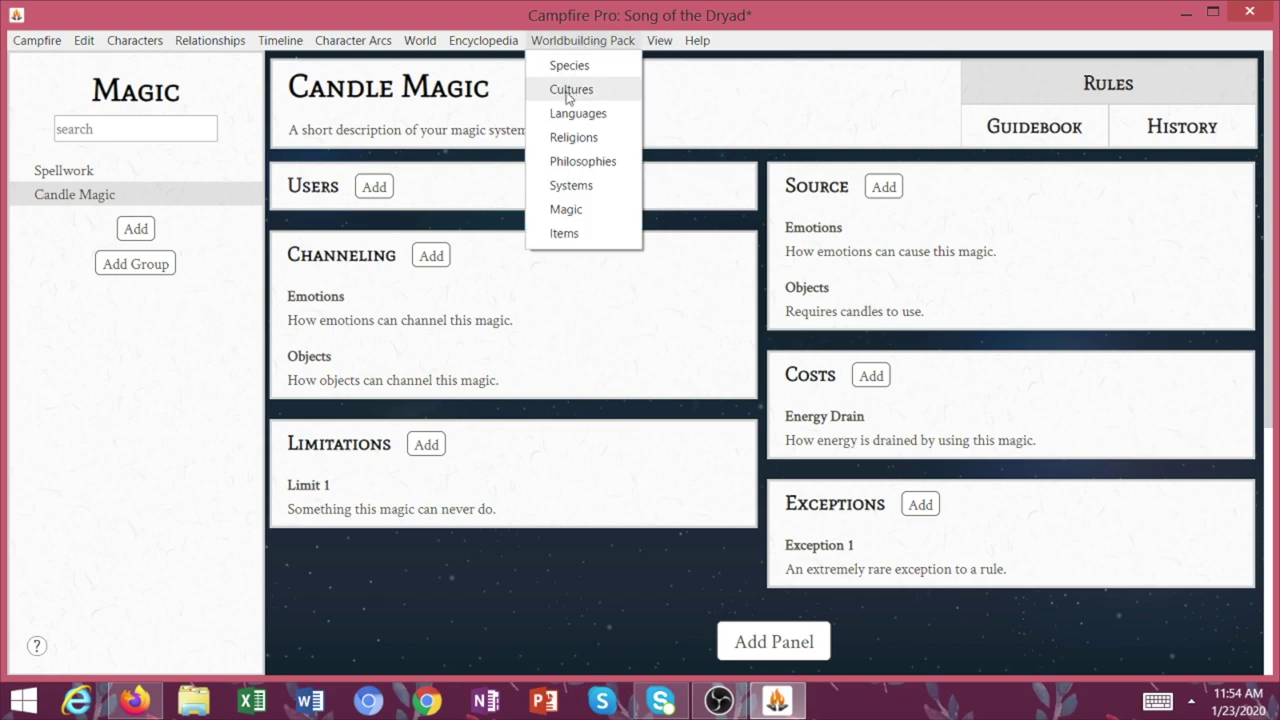
pyautogui.click(572, 569)
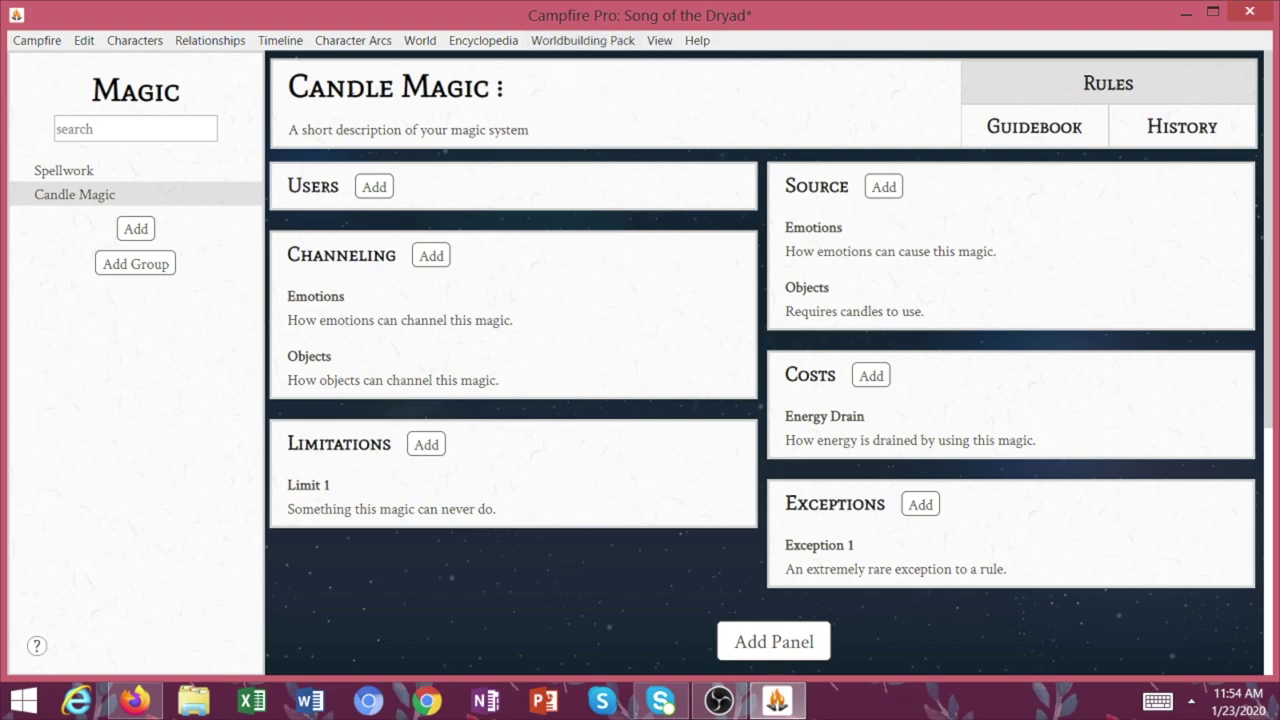
pyautogui.tripleClick(499, 88)
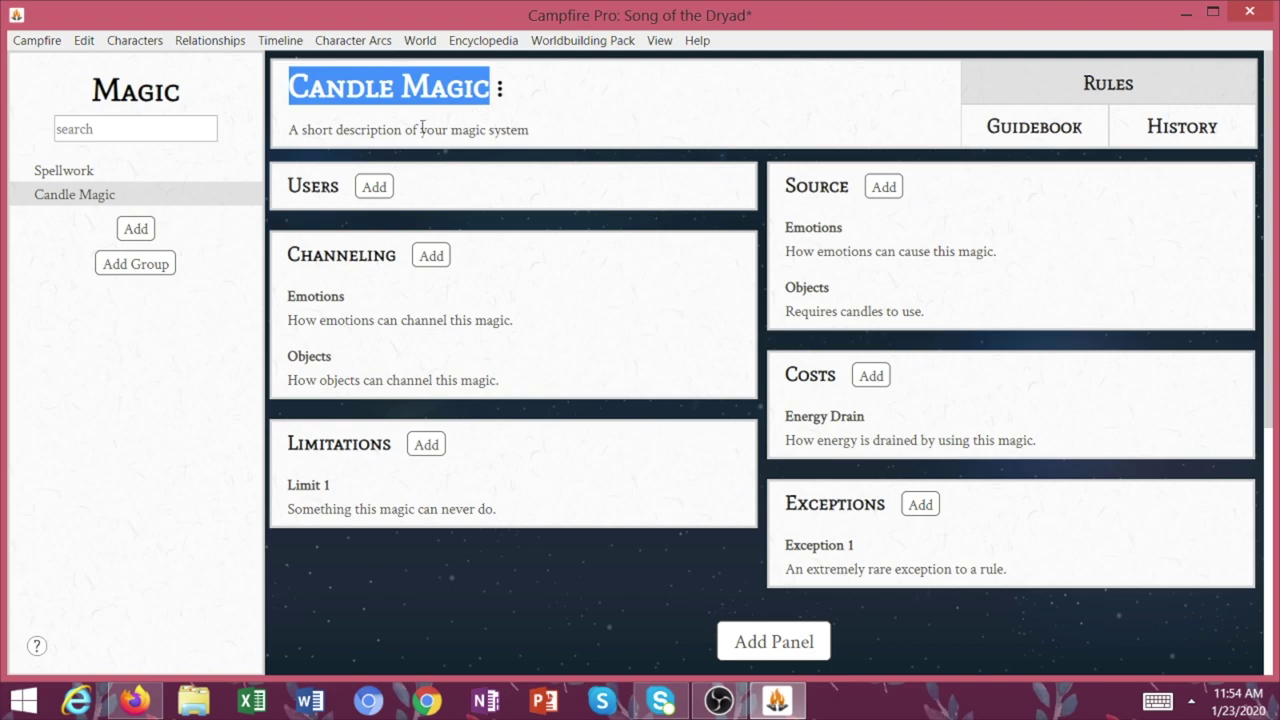
pyautogui.moveTo(298, 186); pyautogui.dragTo(347, 192)
pyautogui.moveTo(288, 255); pyautogui.dragTo(396, 256)
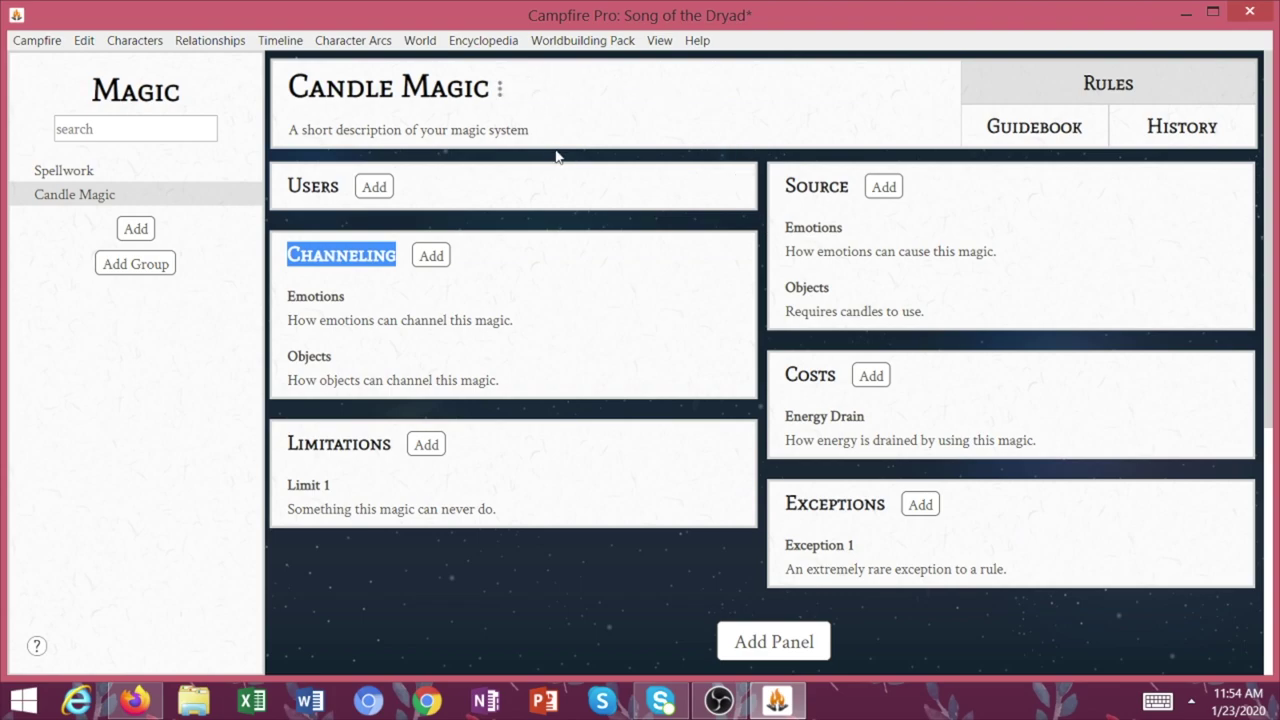
pyautogui.click(371, 255)
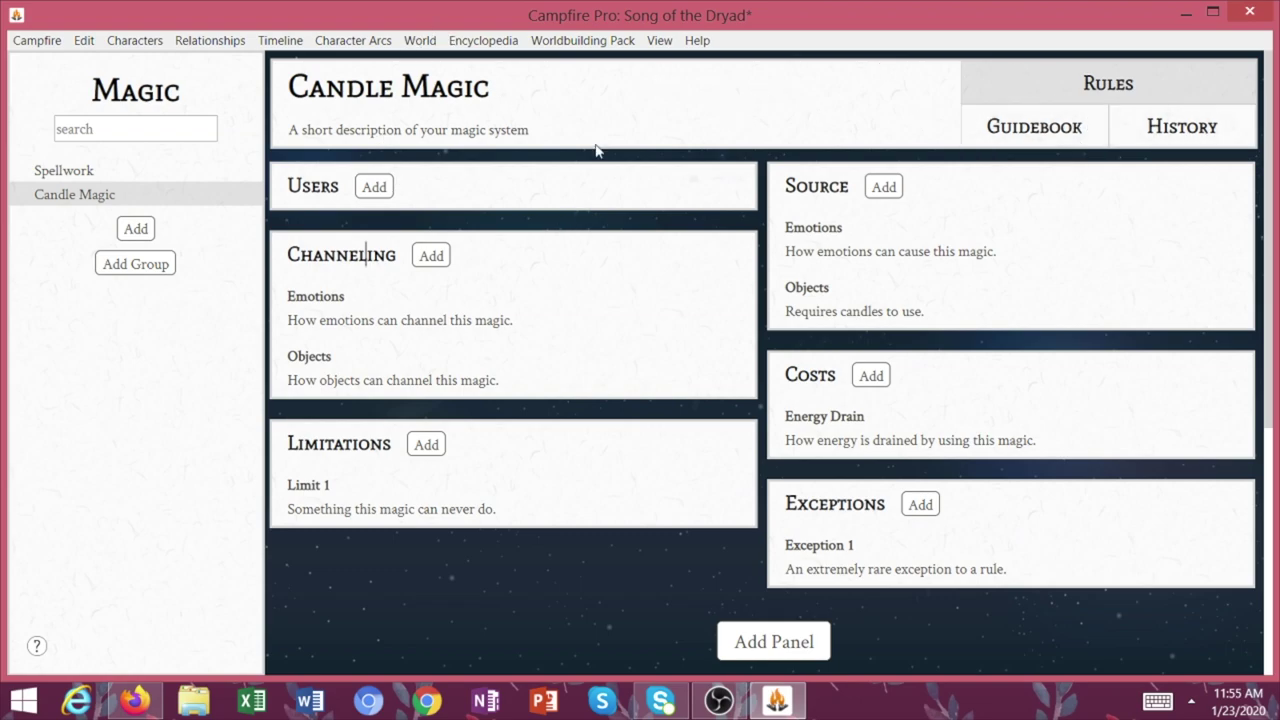
# In Candle Magic's History section, set the Rarity description to "All witches can practice candle magic."
pyautogui.scroll(-1, 566, 114)
pyautogui.scroll(1, 563, 140)
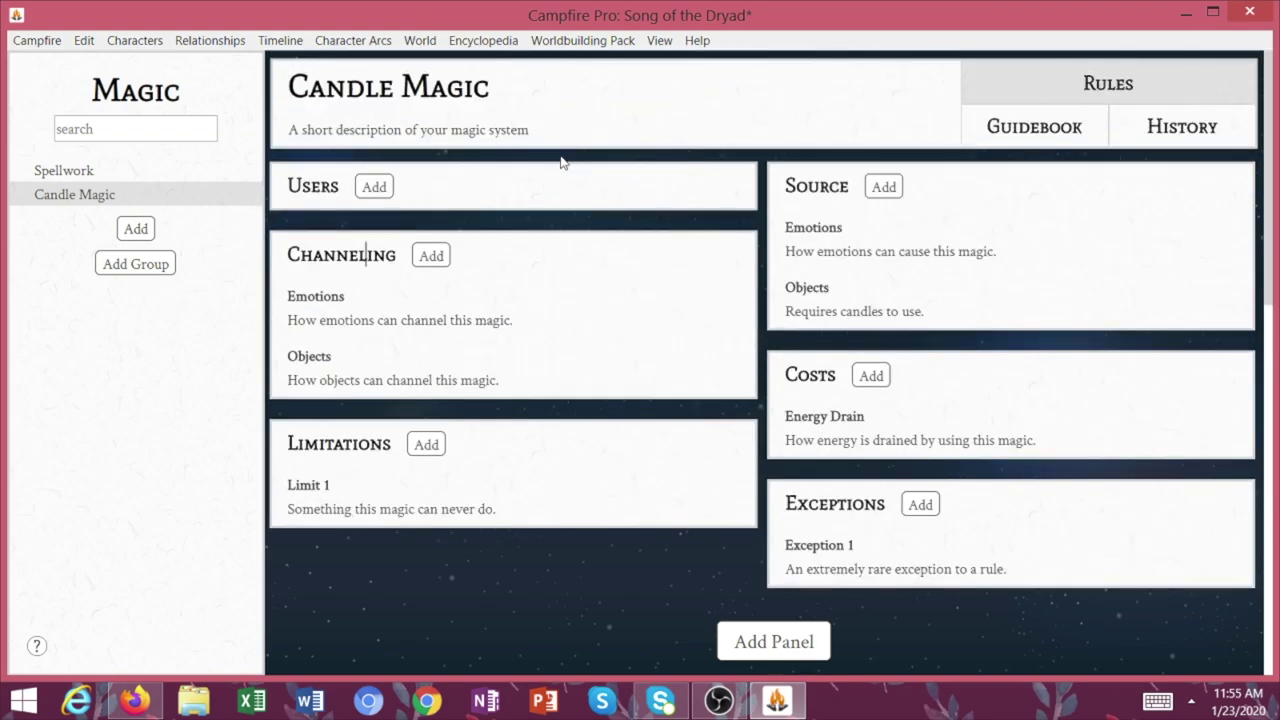
pyautogui.click(1052, 127)
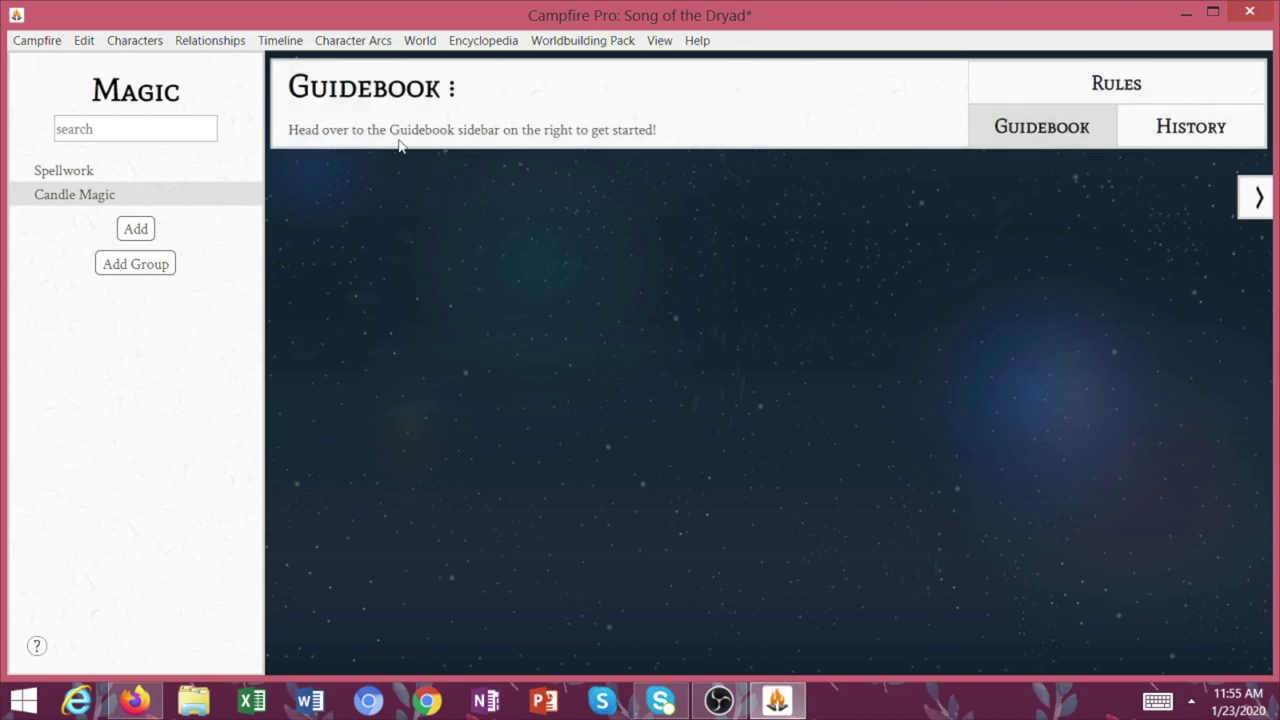
pyautogui.click(1116, 83)
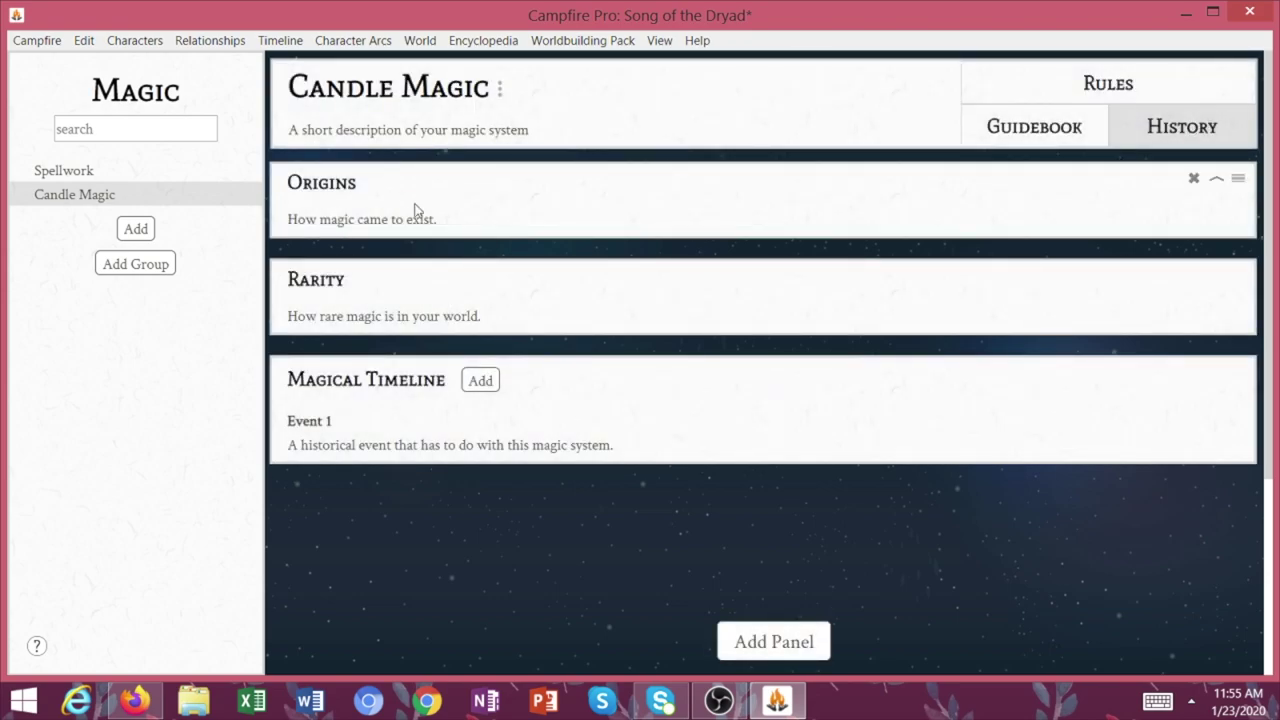
pyautogui.moveTo(437, 220); pyautogui.dragTo(355, 220)
pyautogui.moveTo(388, 316); pyautogui.dragTo(328, 316)
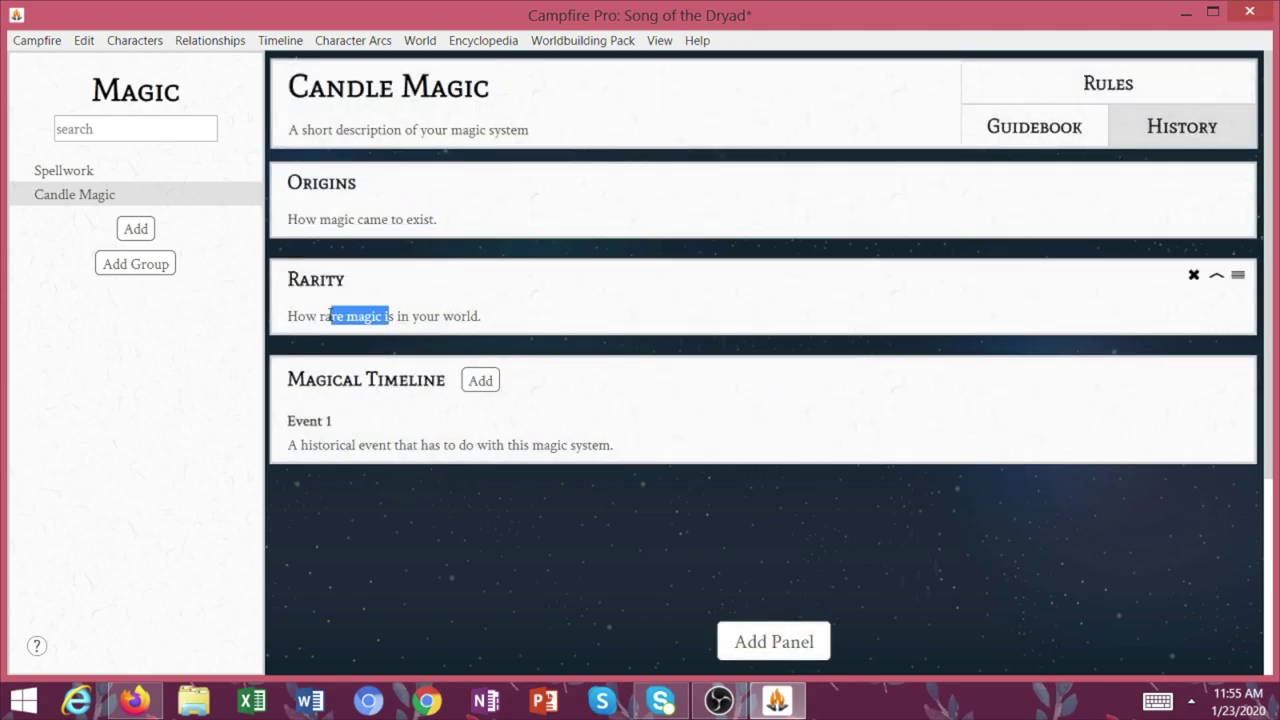
pyautogui.tripleClick(330, 316)
pyautogui.write('All')
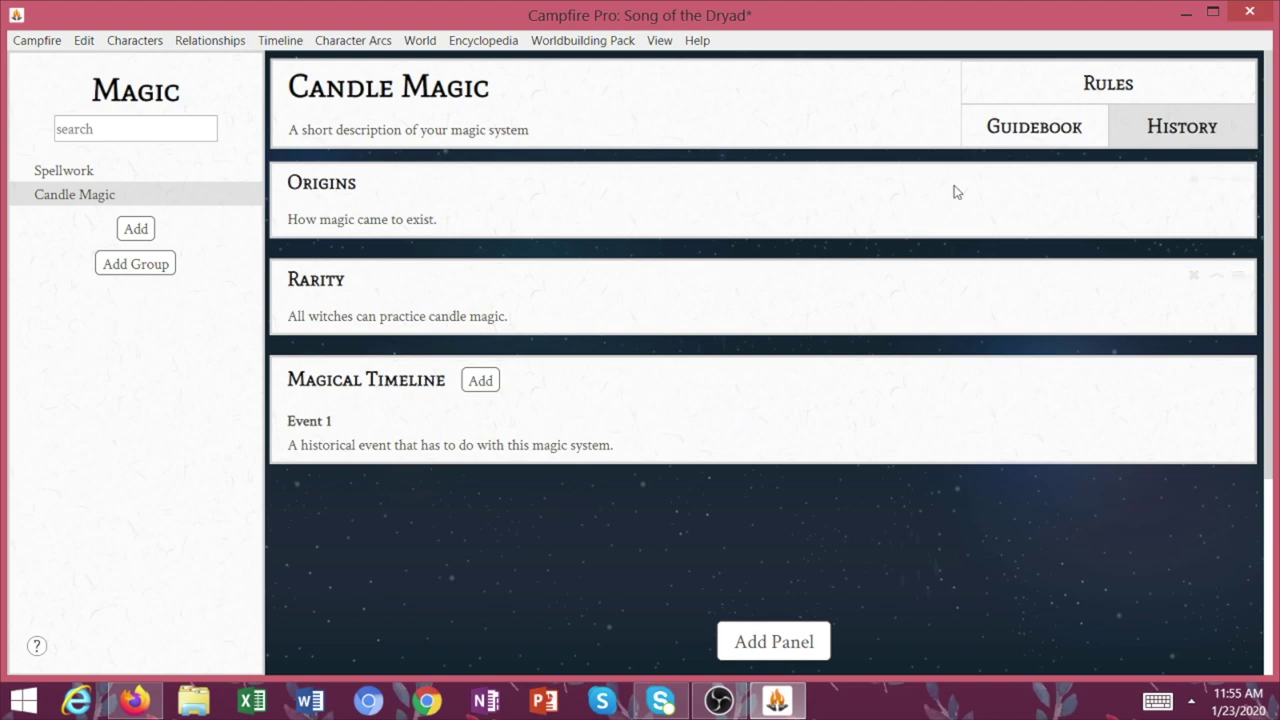
# Look through the Rules, Guidebook and History sections of the Candle Magic and Spellwork systems
pyautogui.click(1034, 127)
pyautogui.click(1077, 88)
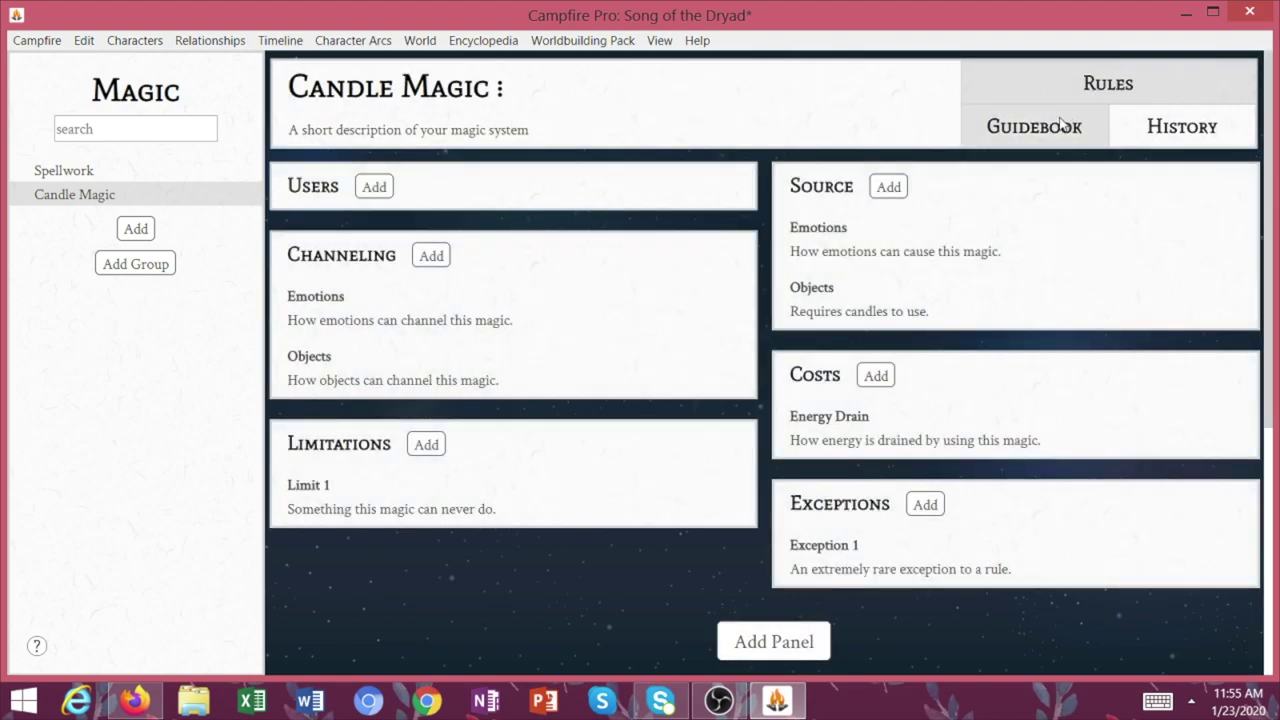
pyautogui.click(1080, 127)
pyautogui.click(1162, 135)
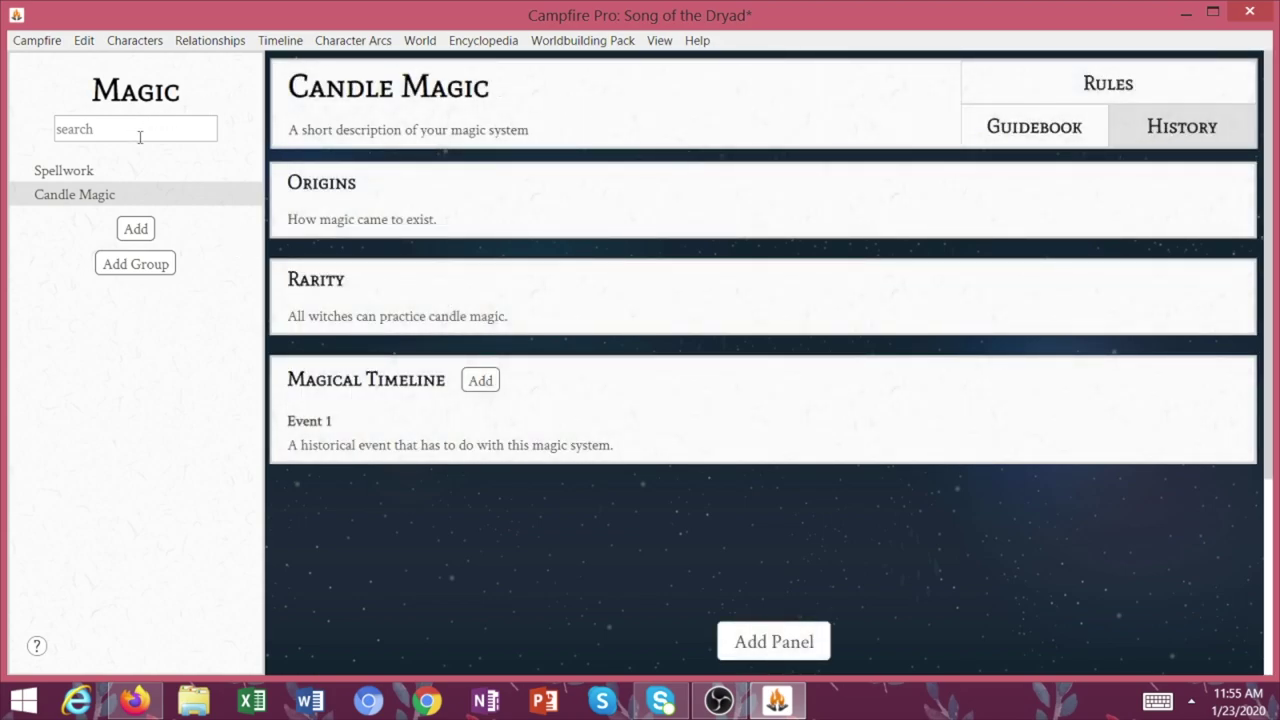
pyautogui.click(88, 170)
pyautogui.click(1192, 93)
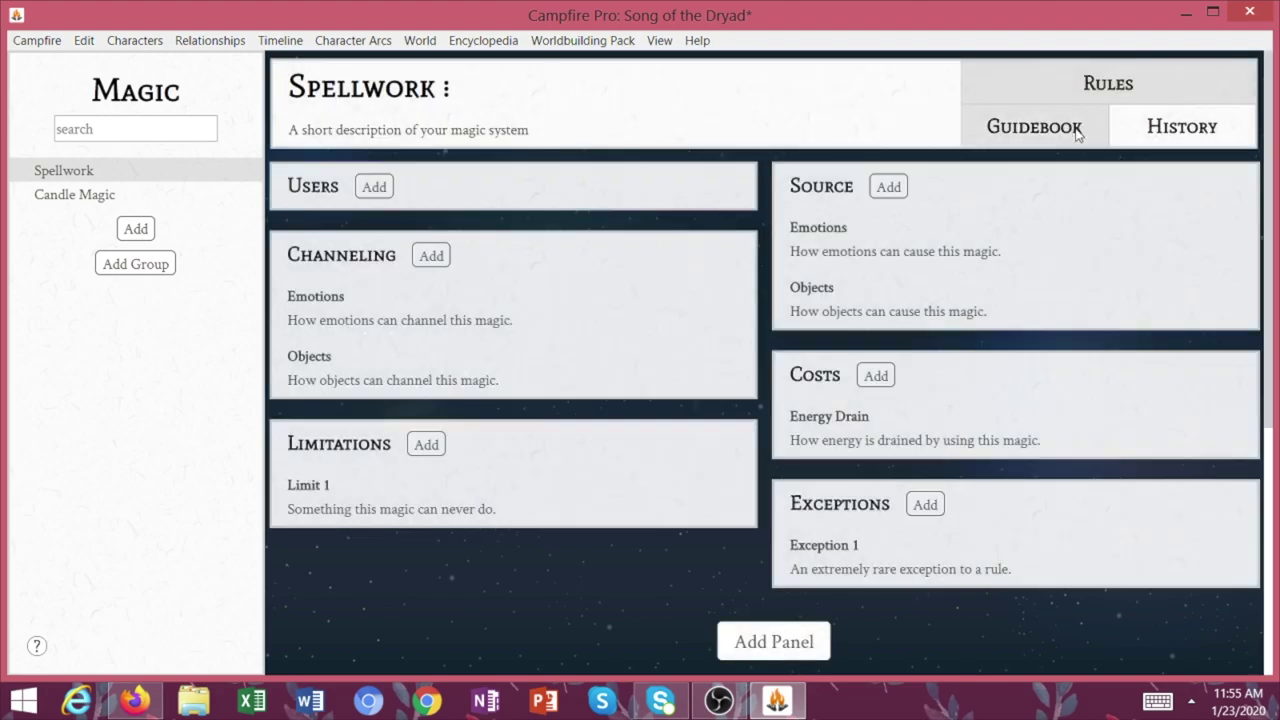
pyautogui.click(1075, 130)
pyautogui.click(1149, 131)
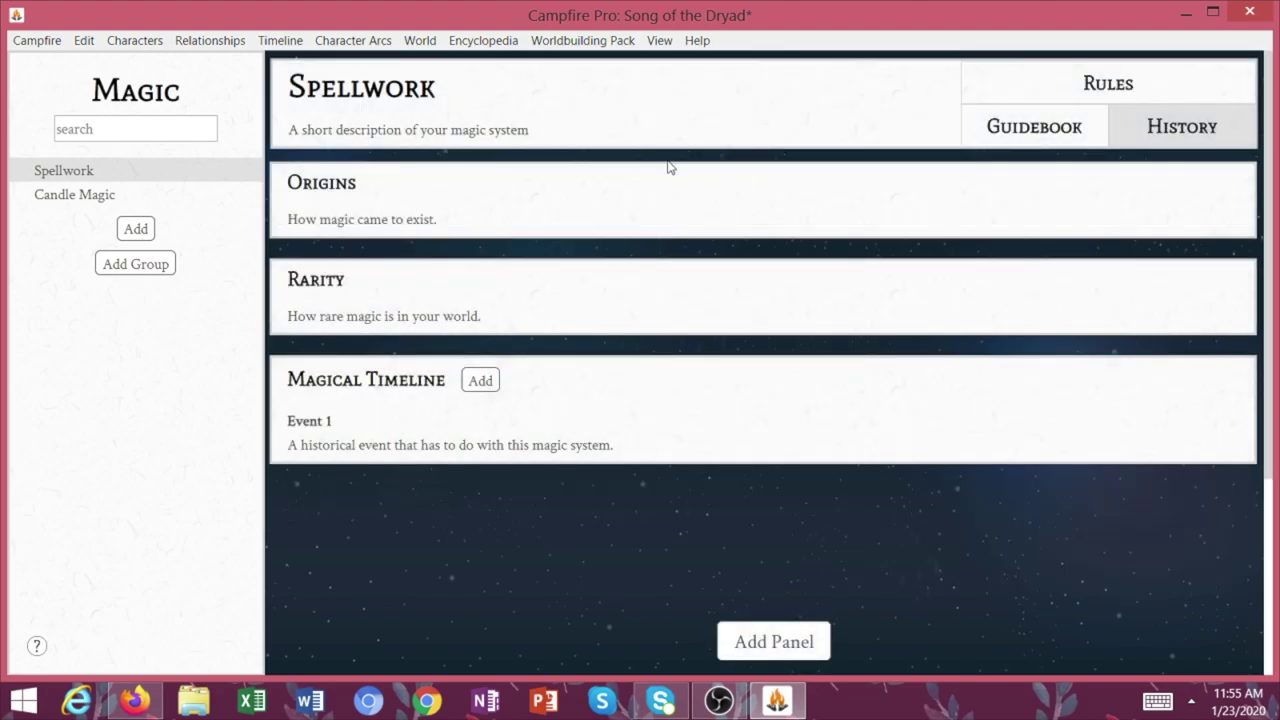
pyautogui.click(593, 45)
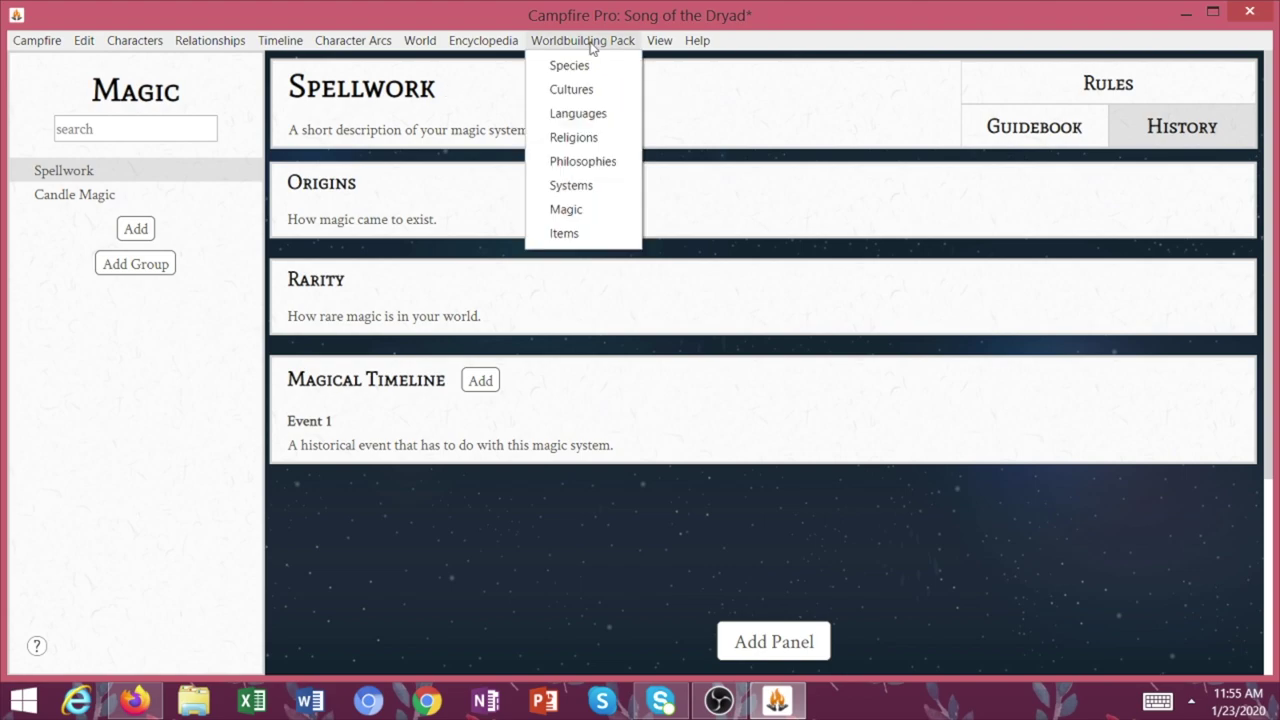
pyautogui.click(483, 41)
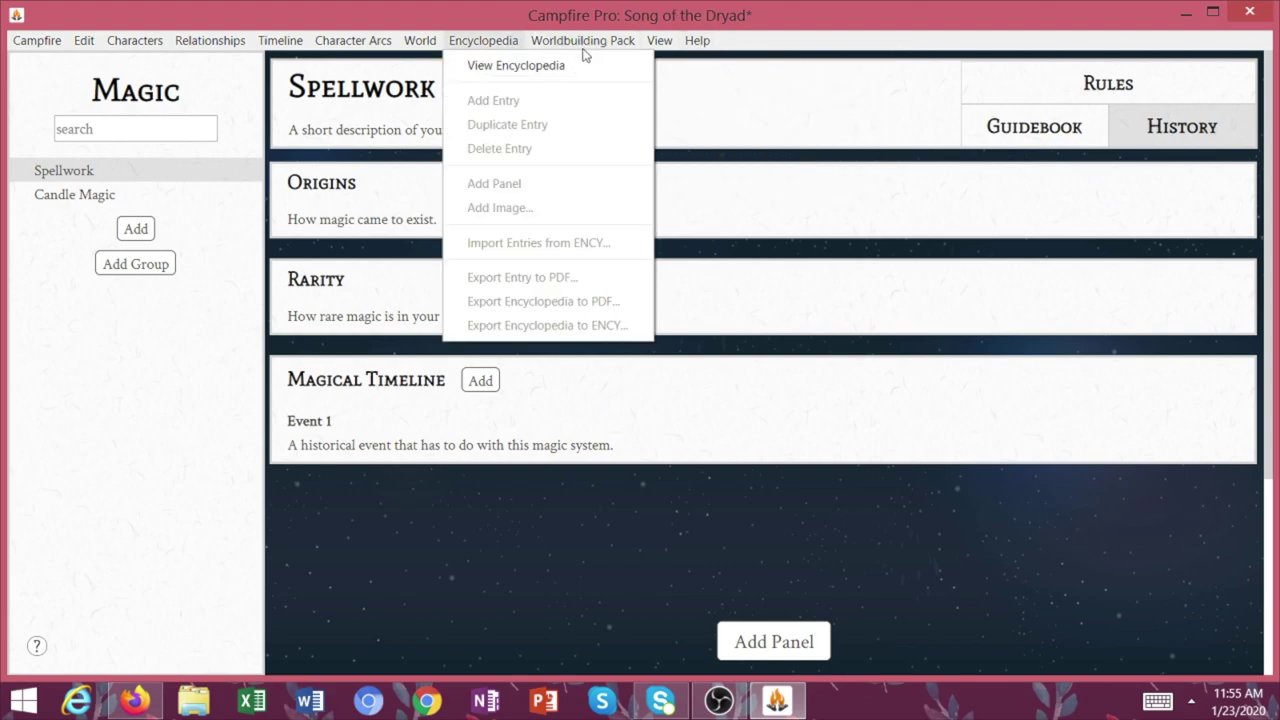
pyautogui.moveTo(135, 40)
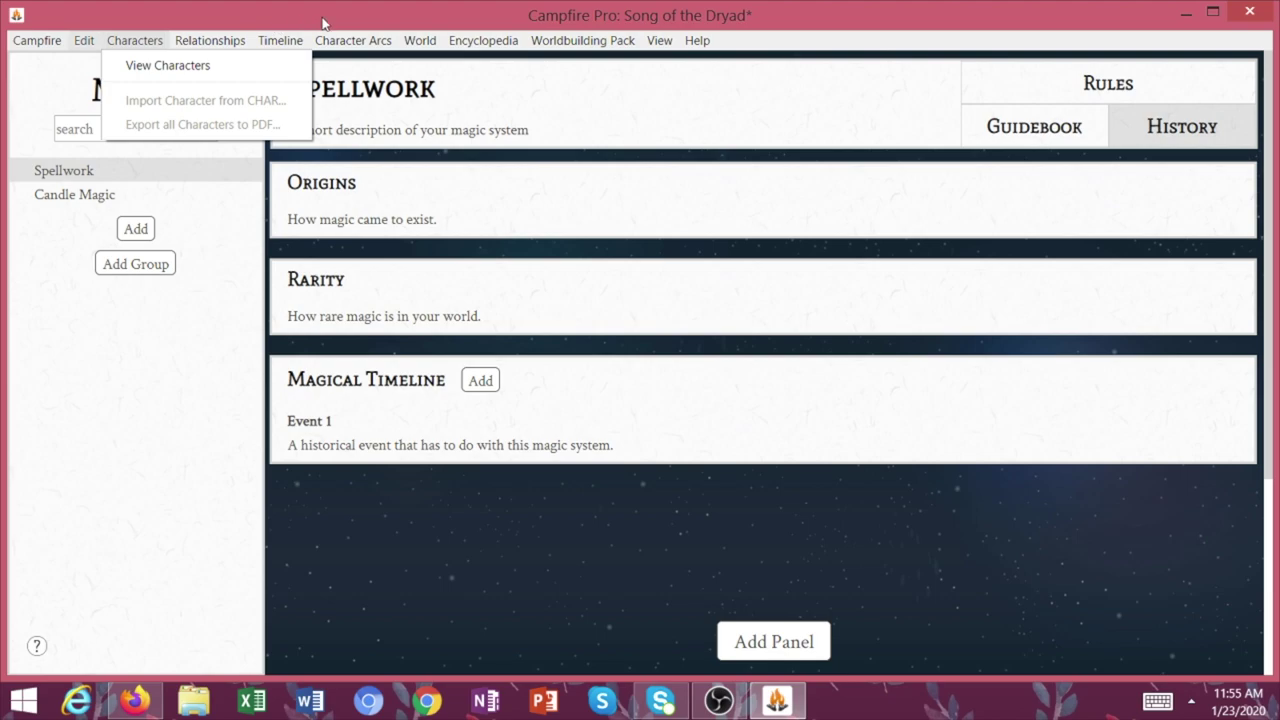
pyautogui.click(323, 22)
# Go to the worldbuilding Species section, create a new species and add a list item under its Habitats
pyautogui.click(583, 40)
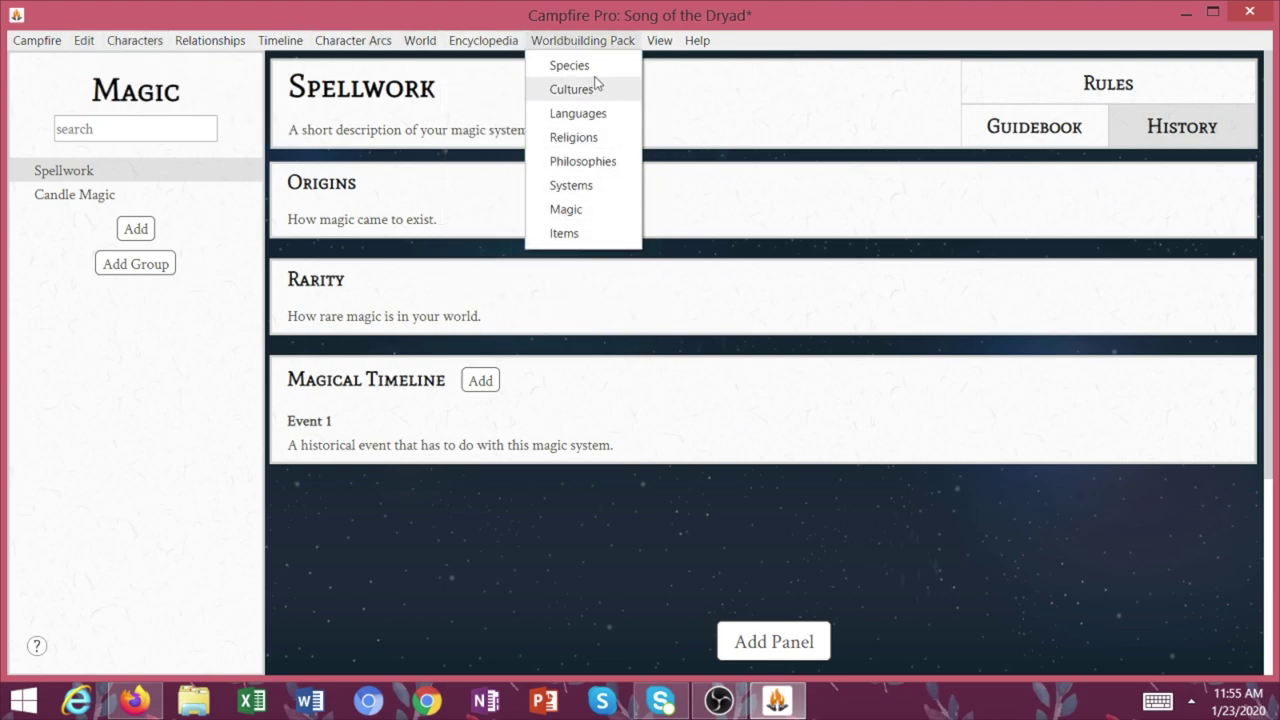
pyautogui.click(594, 66)
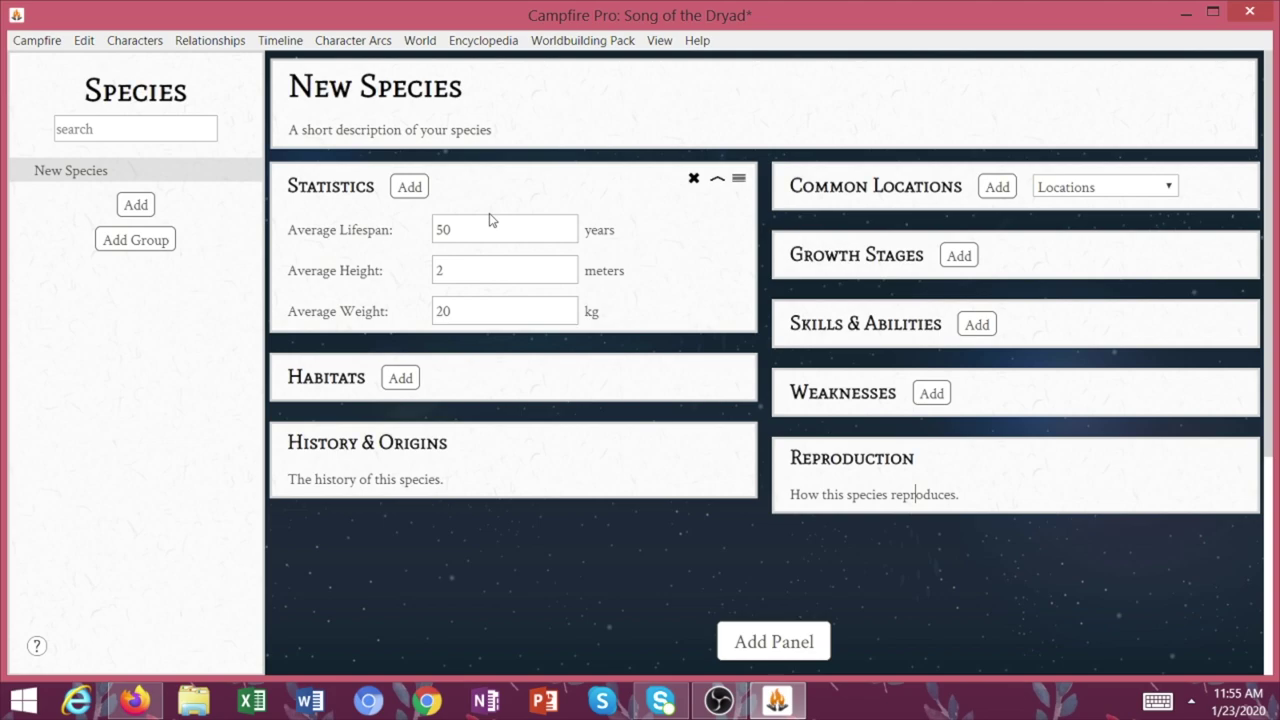
pyautogui.moveTo(474, 224); pyautogui.dragTo(443, 221)
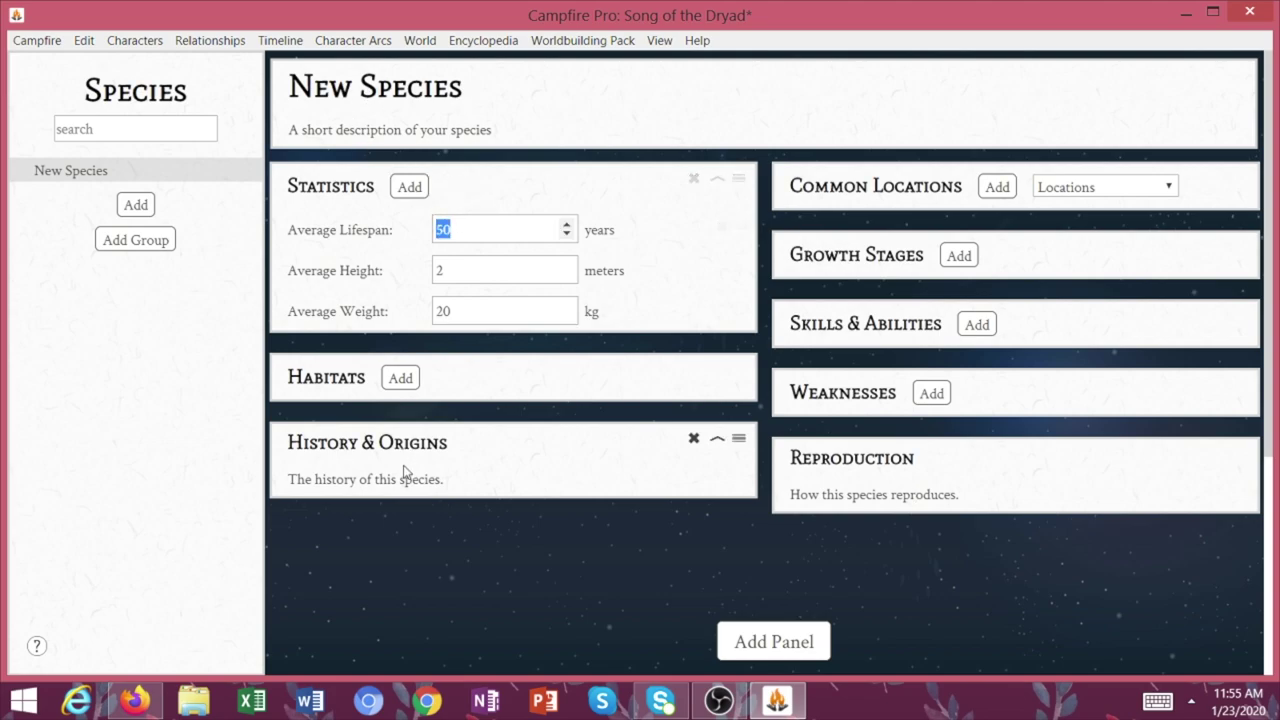
pyautogui.click(400, 378)
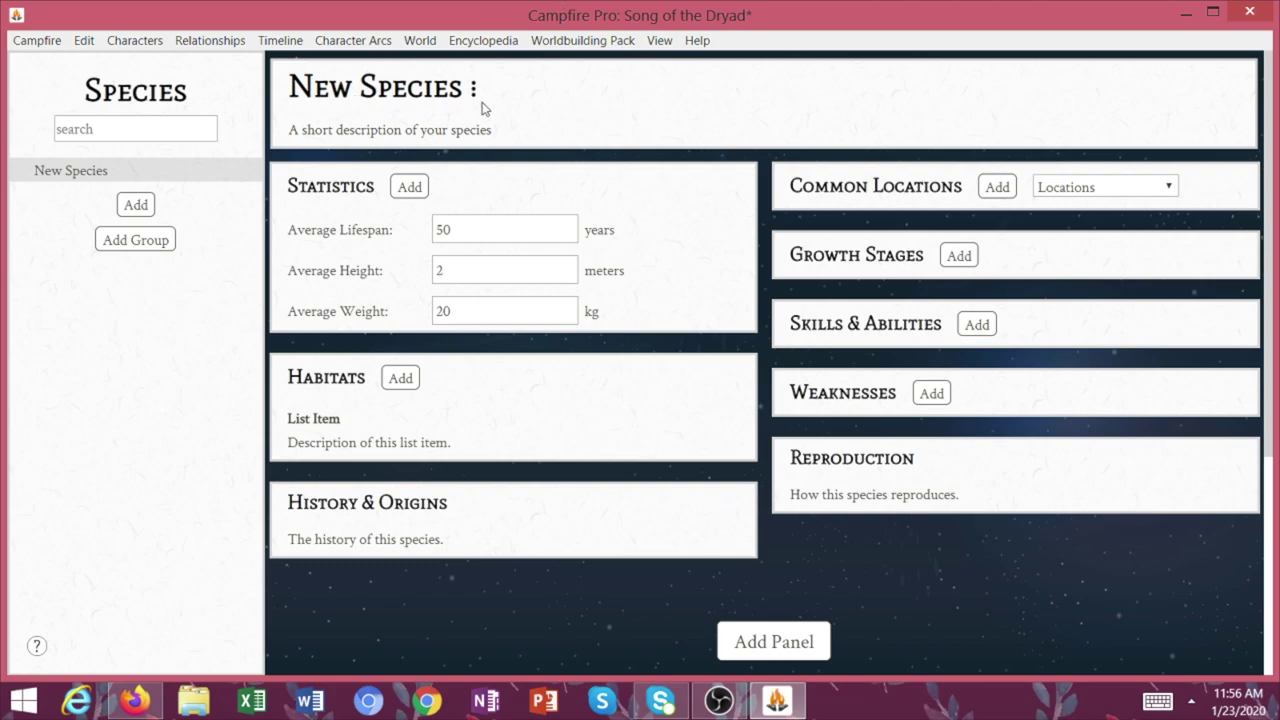
# Go to the worldbuilding Cultures section, add a new culture and open its page
pyautogui.click(582, 40)
pyautogui.click(574, 90)
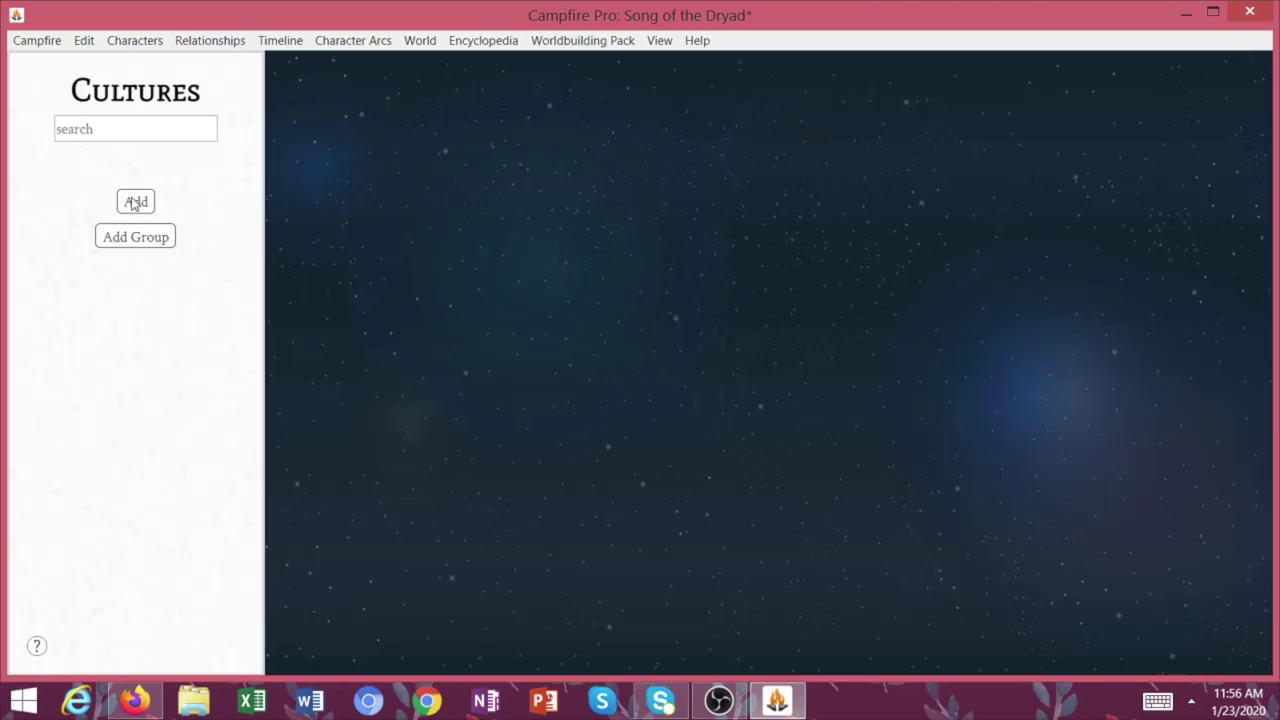
pyautogui.click(135, 205)
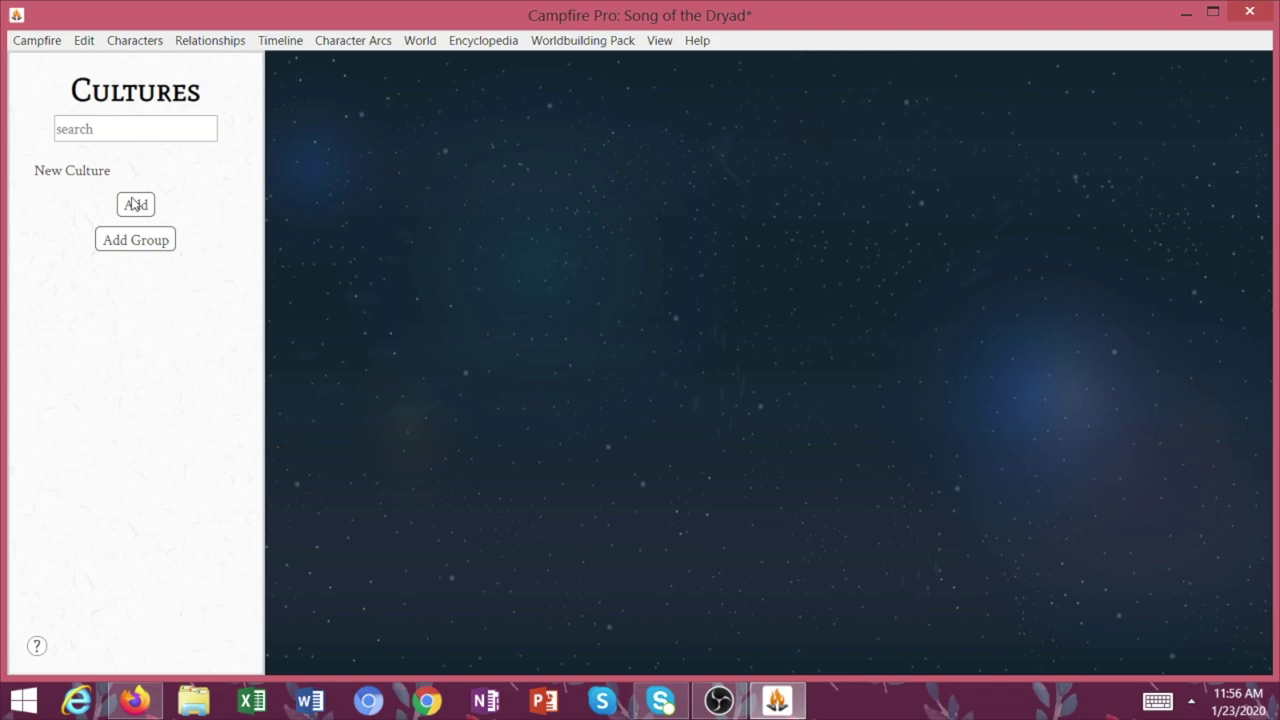
pyautogui.click(90, 175)
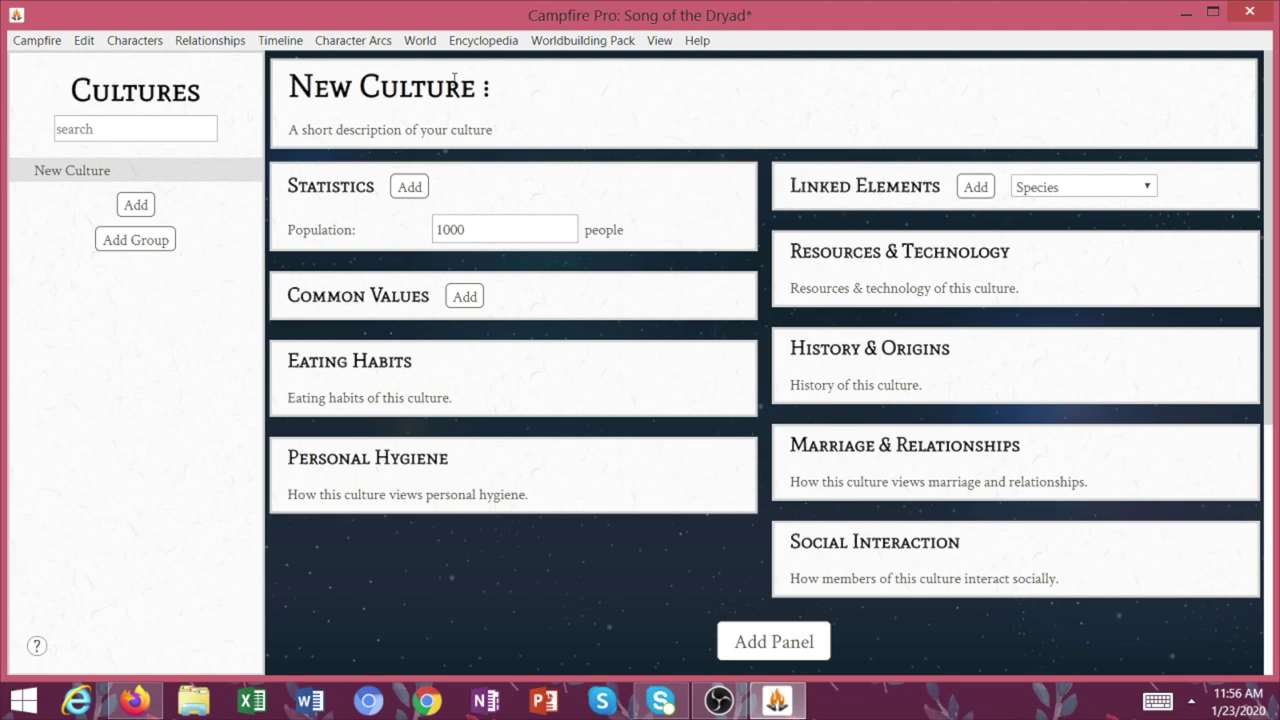
pyautogui.moveTo(486, 88); pyautogui.dragTo(289, 88)
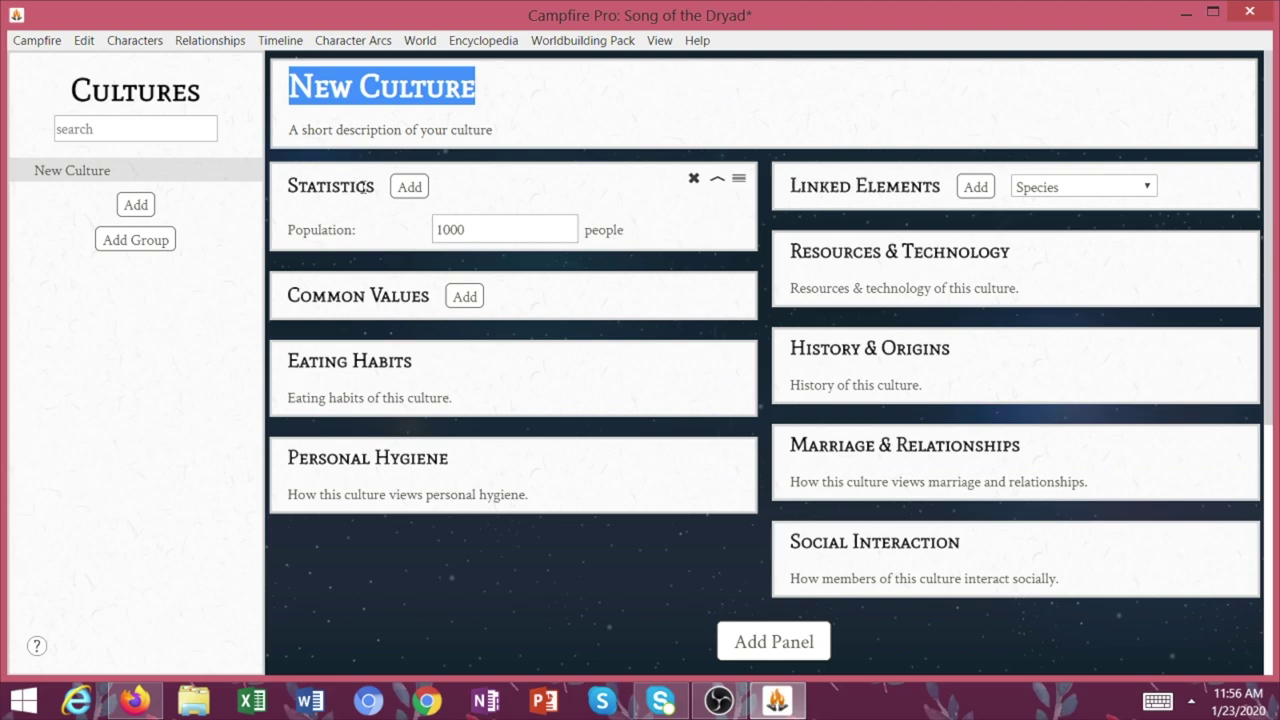
pyautogui.moveTo(376, 187); pyautogui.dragTo(288, 190)
pyautogui.click(289, 188)
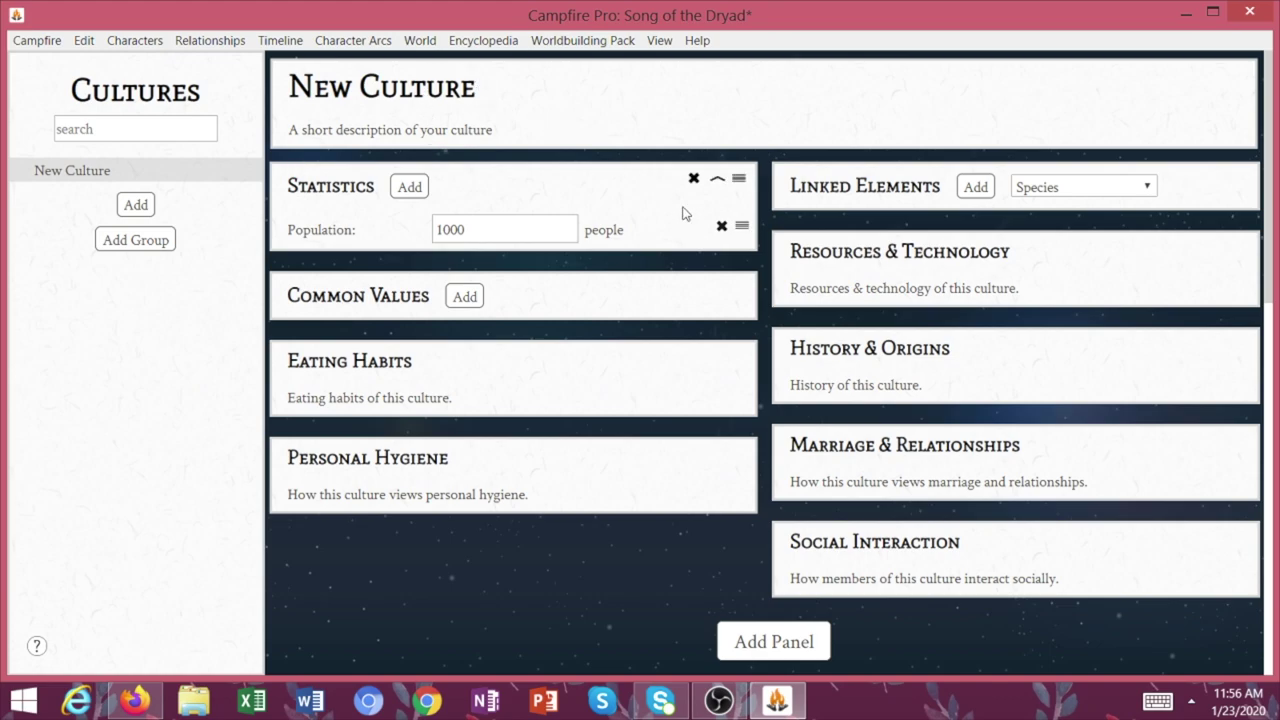
# Return to the story's overview page with the title, teaser and synopsis
pyautogui.click(594, 42)
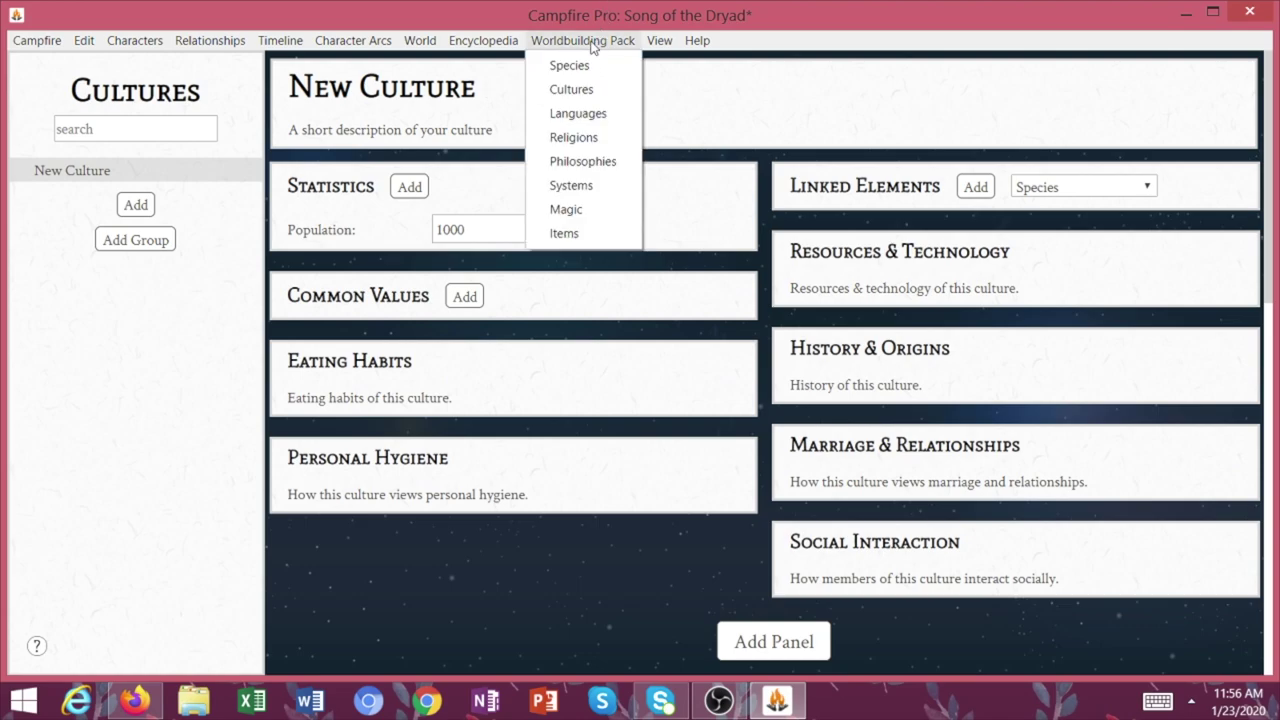
pyautogui.moveTo(670, 40)
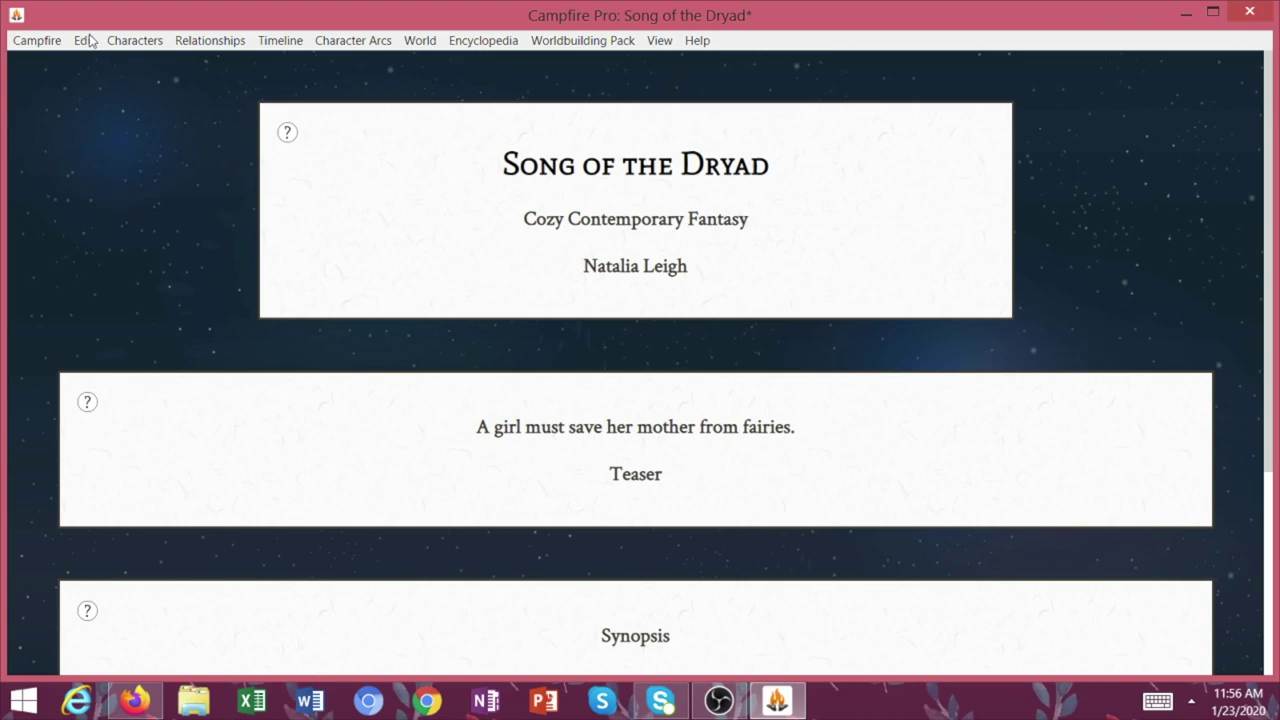
pyautogui.click(38, 46)
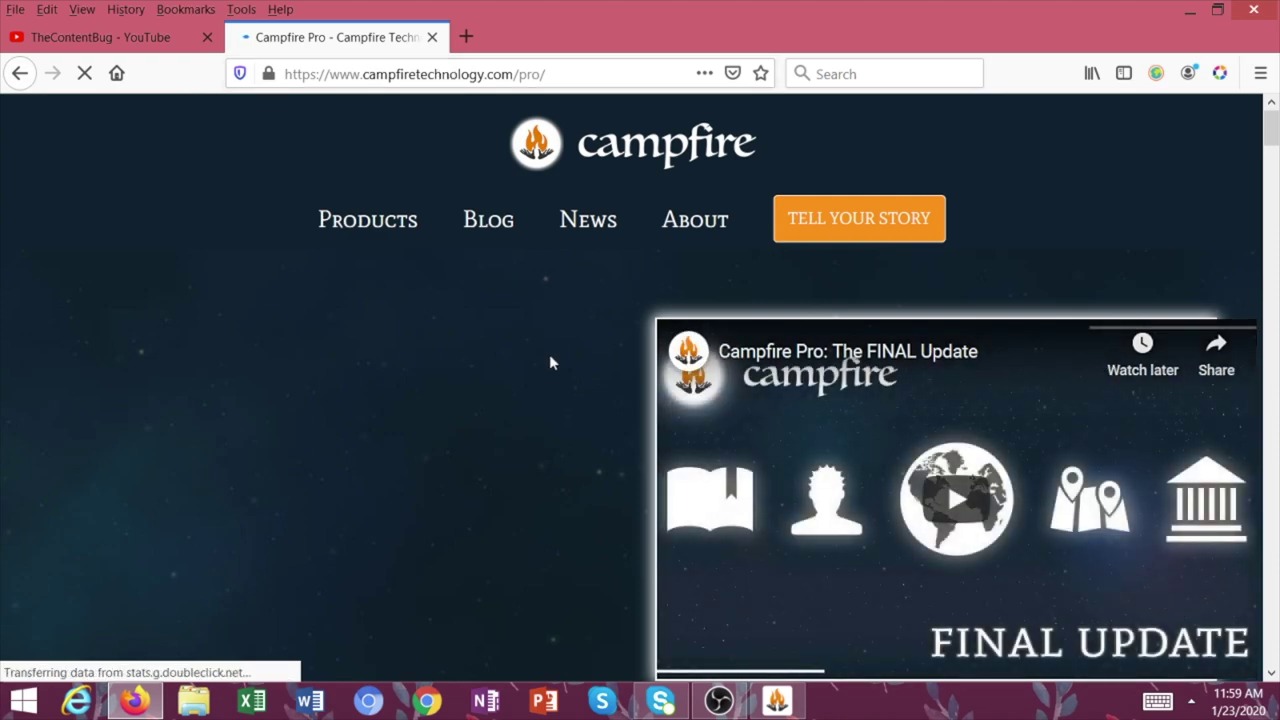
# Switch to Firefox and look through the Campfire Pro product page's trial offer, storyteller types, and character and plot features
pyautogui.scroll(-1, 879, 312)
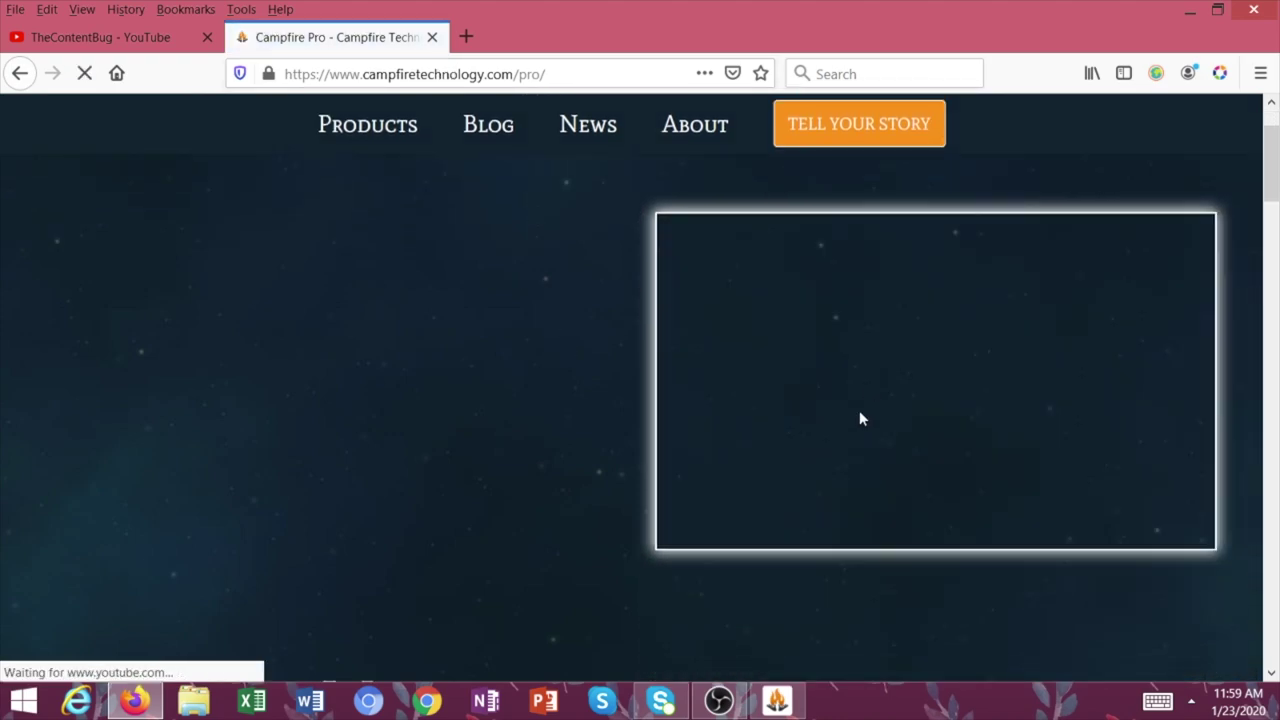
pyautogui.scroll(1, 900, 320)
pyautogui.scroll(-2, 414, 529)
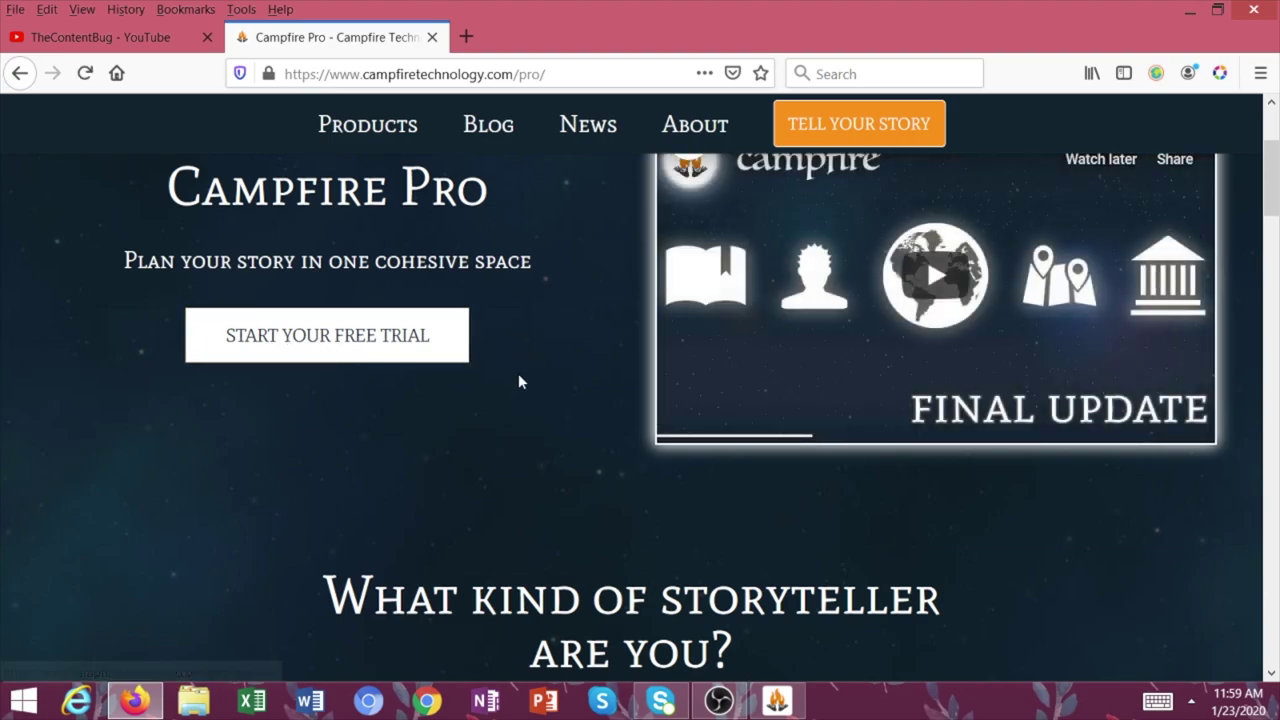
pyautogui.moveTo(518, 373); pyautogui.dragTo(195, 422)
pyautogui.click(202, 410)
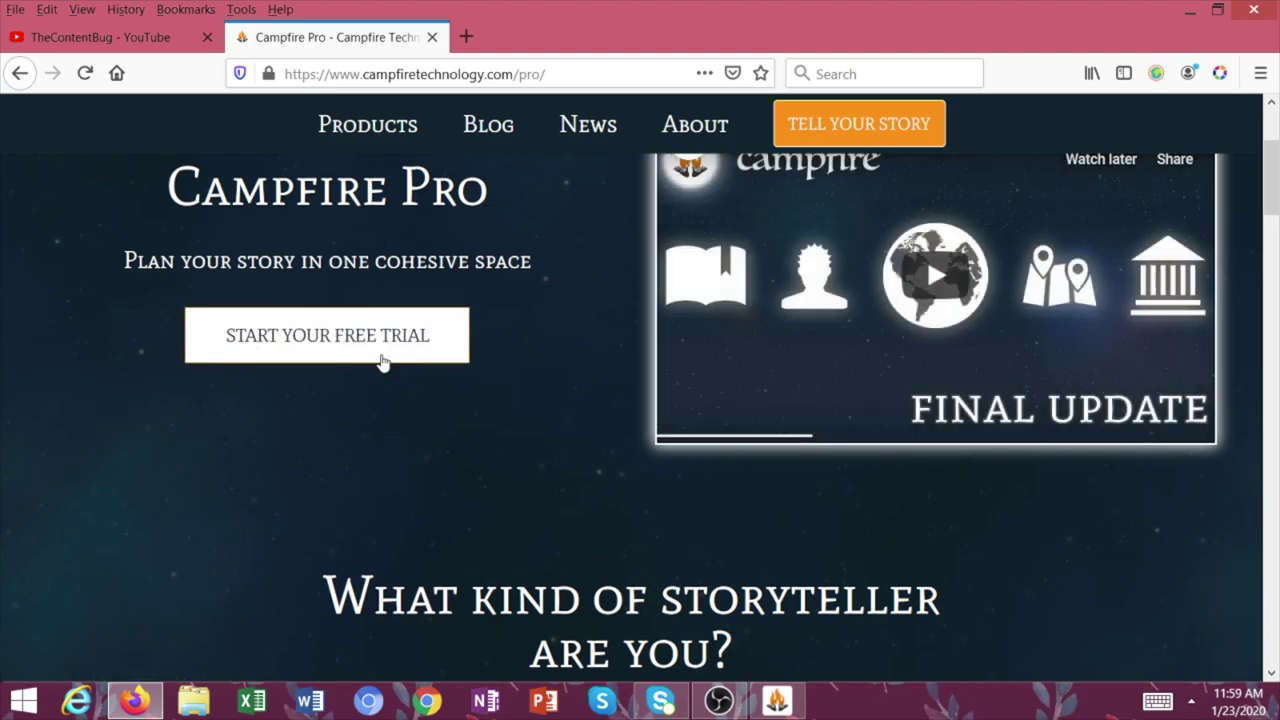
pyautogui.scroll(1, 560, 450)
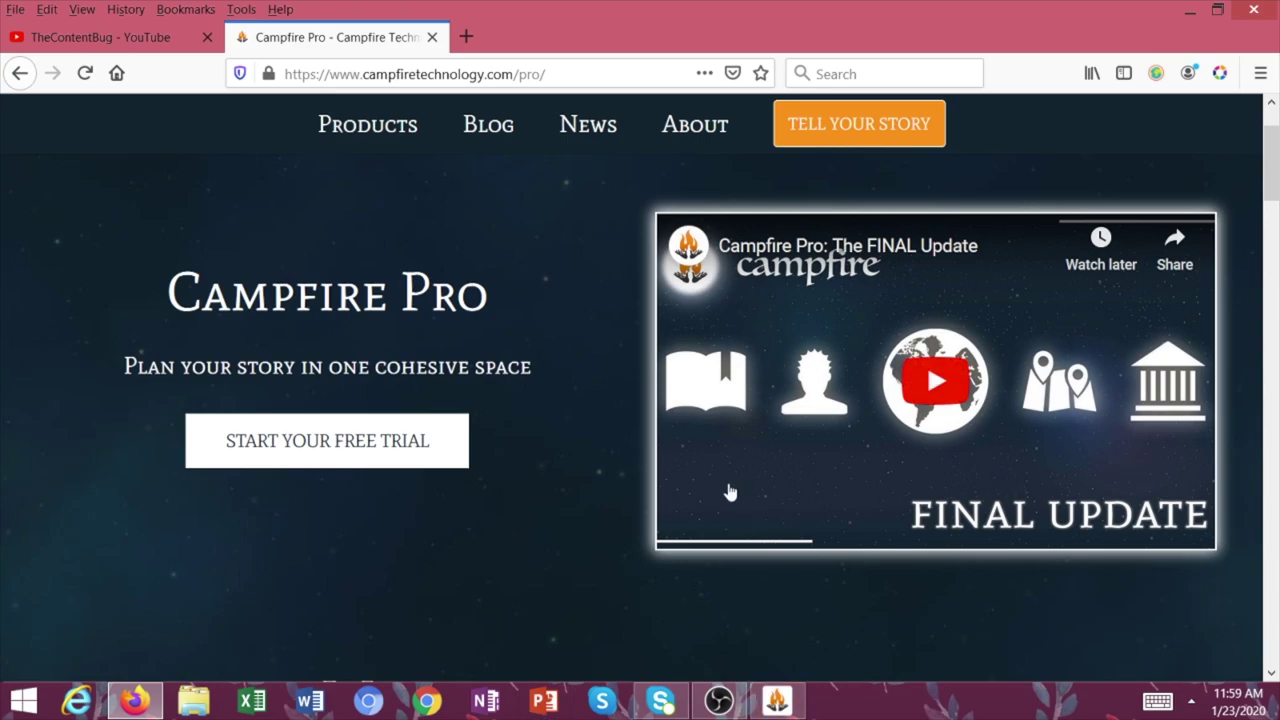
pyautogui.scroll(-5, 597, 283)
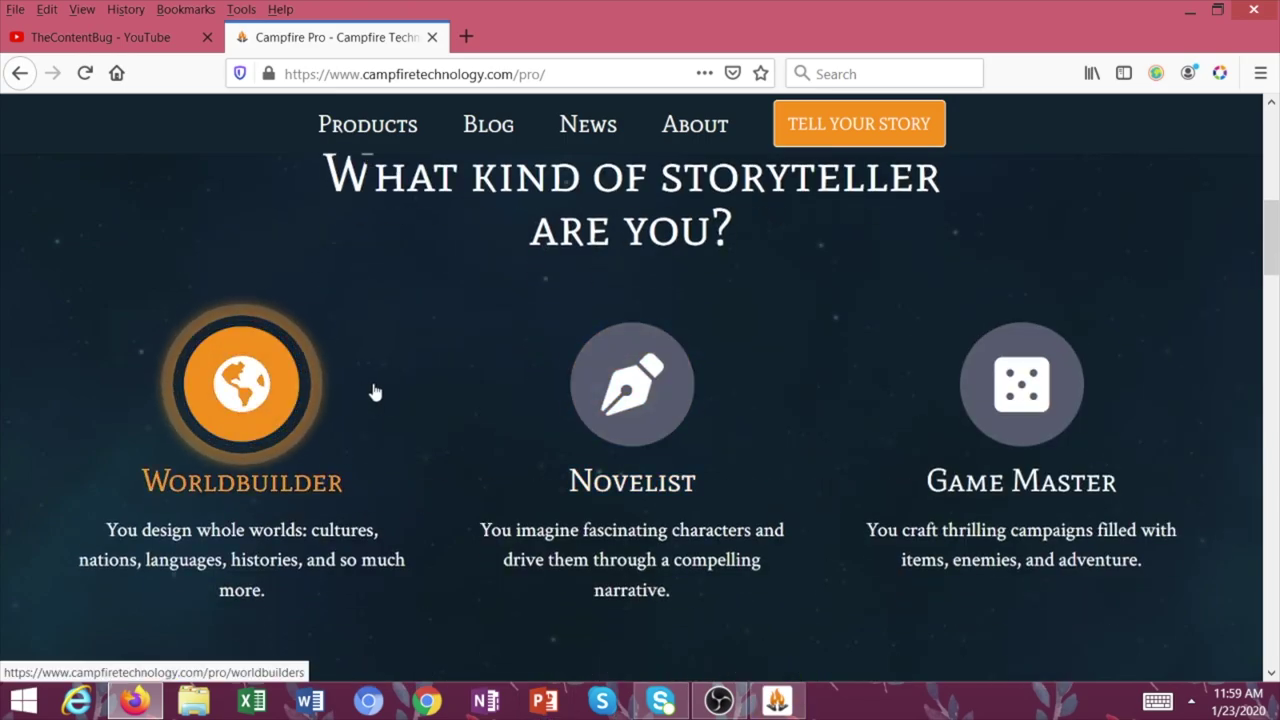
pyautogui.scroll(-7, 1069, 388)
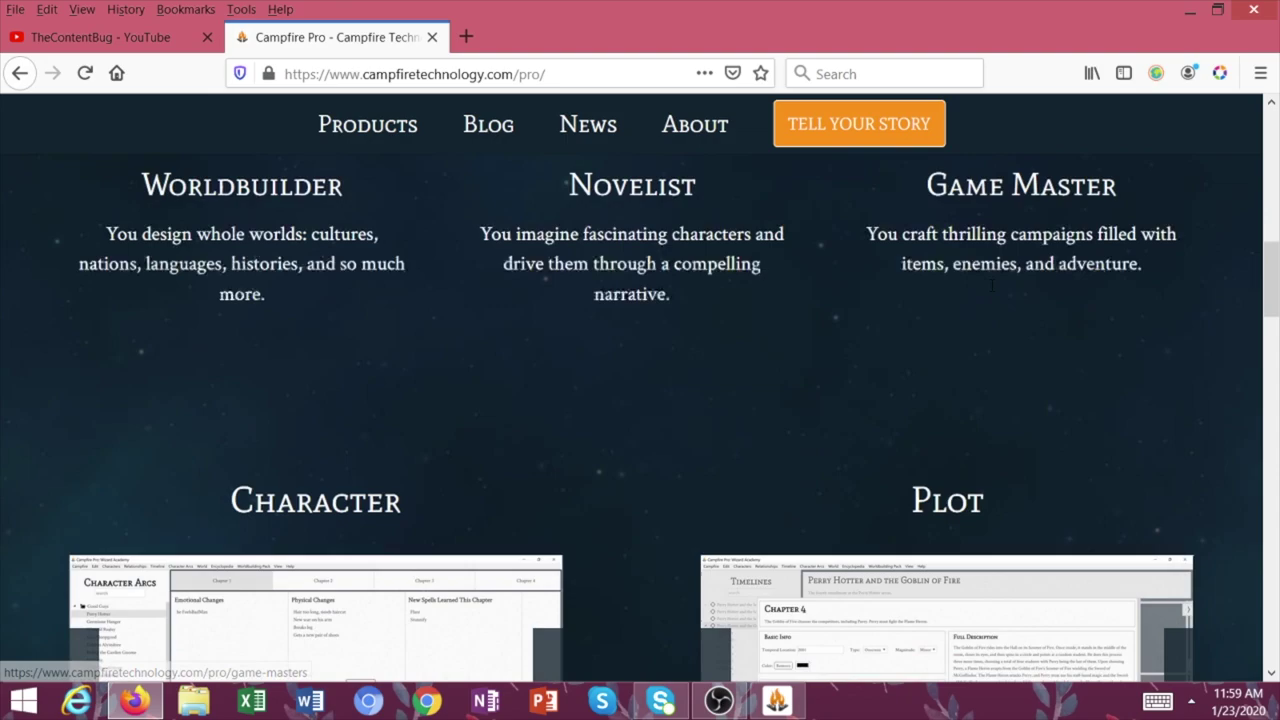
pyautogui.scroll(1, 689, 266)
pyautogui.scroll(2, 682, 266)
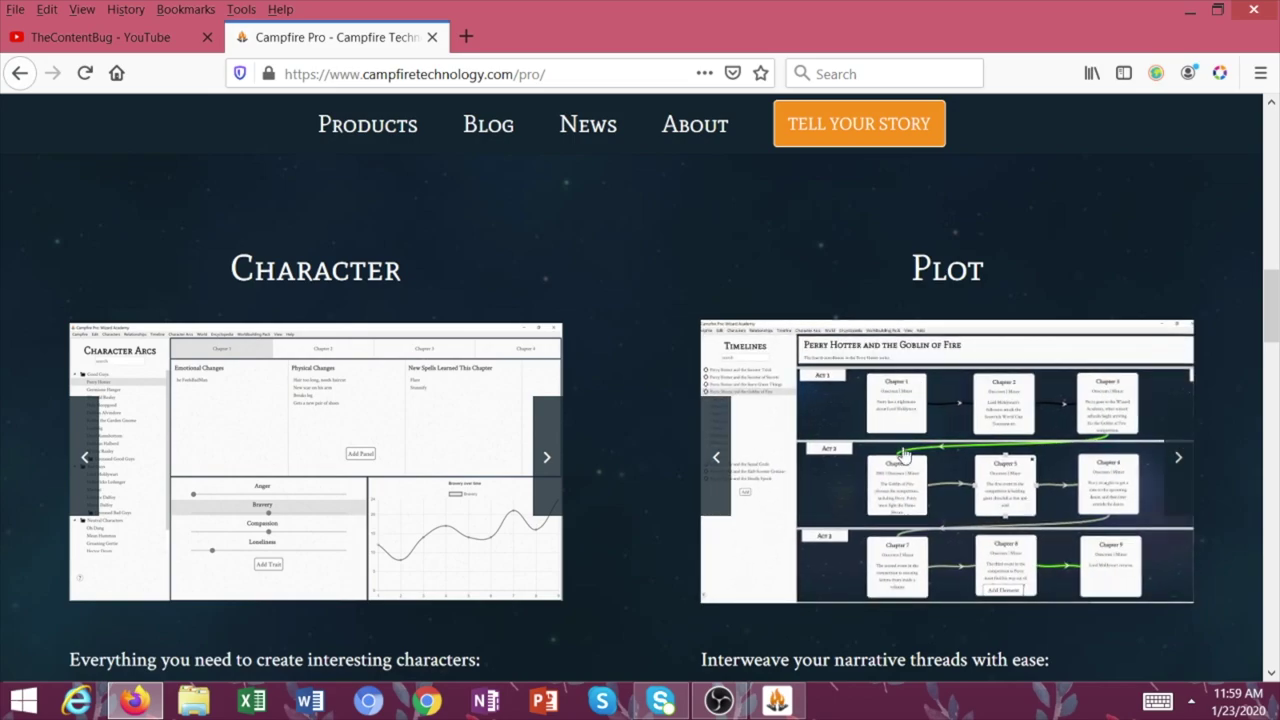
pyautogui.click(547, 457)
pyautogui.scroll(-3, 657, 332)
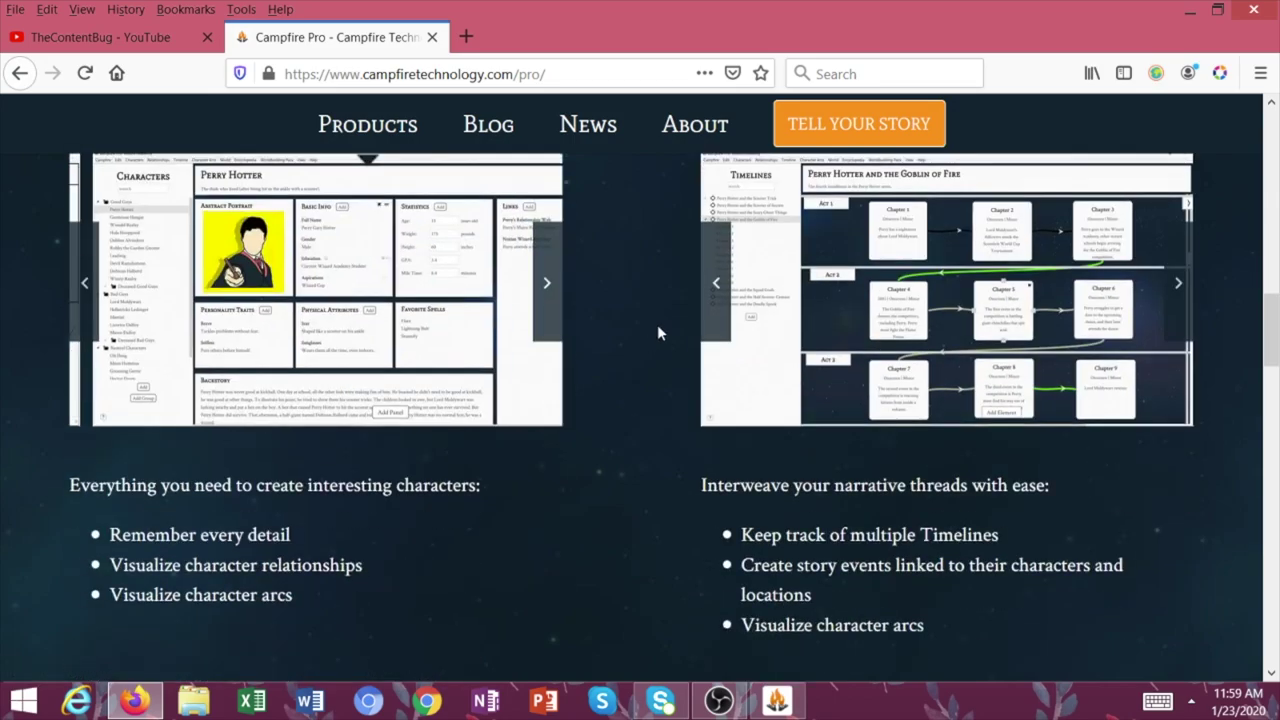
# View the enlarged world feature screenshots, including Edit Location and Encyclopedia Image Board, and close the gallery
pyautogui.scroll(-10, 657, 324)
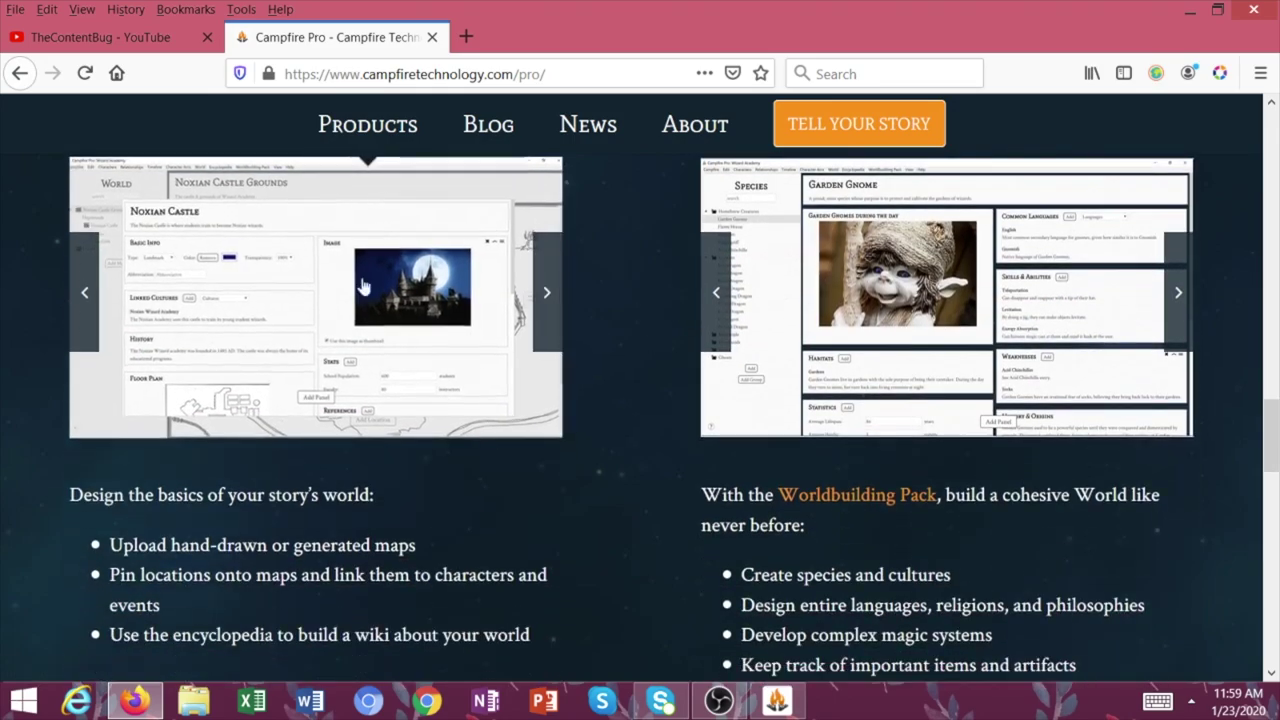
pyautogui.click(391, 287)
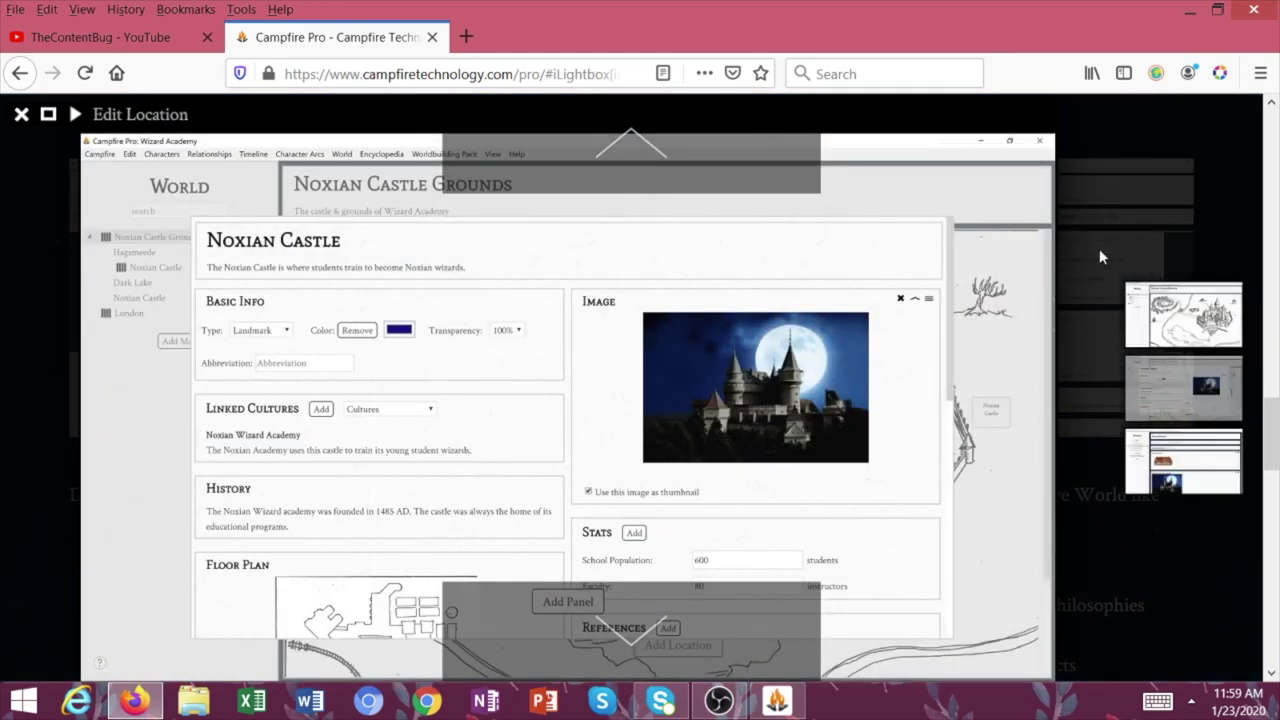
pyautogui.click(1186, 318)
pyautogui.scroll(-2, 776, 266)
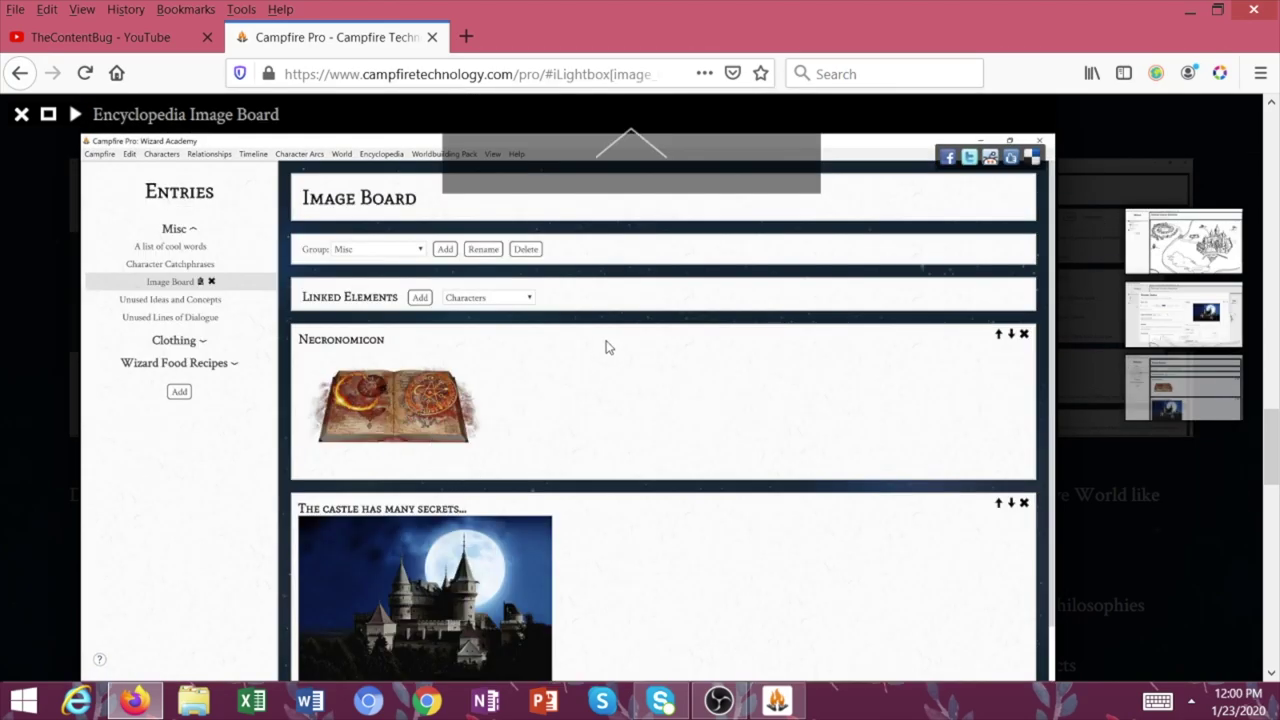
pyautogui.click(61, 341)
# Open the Campfire Pro pricing page and examine the Free Trial, Pro and Pro + Worldbuilding Pack plans
pyautogui.scroll(-4, 523, 443)
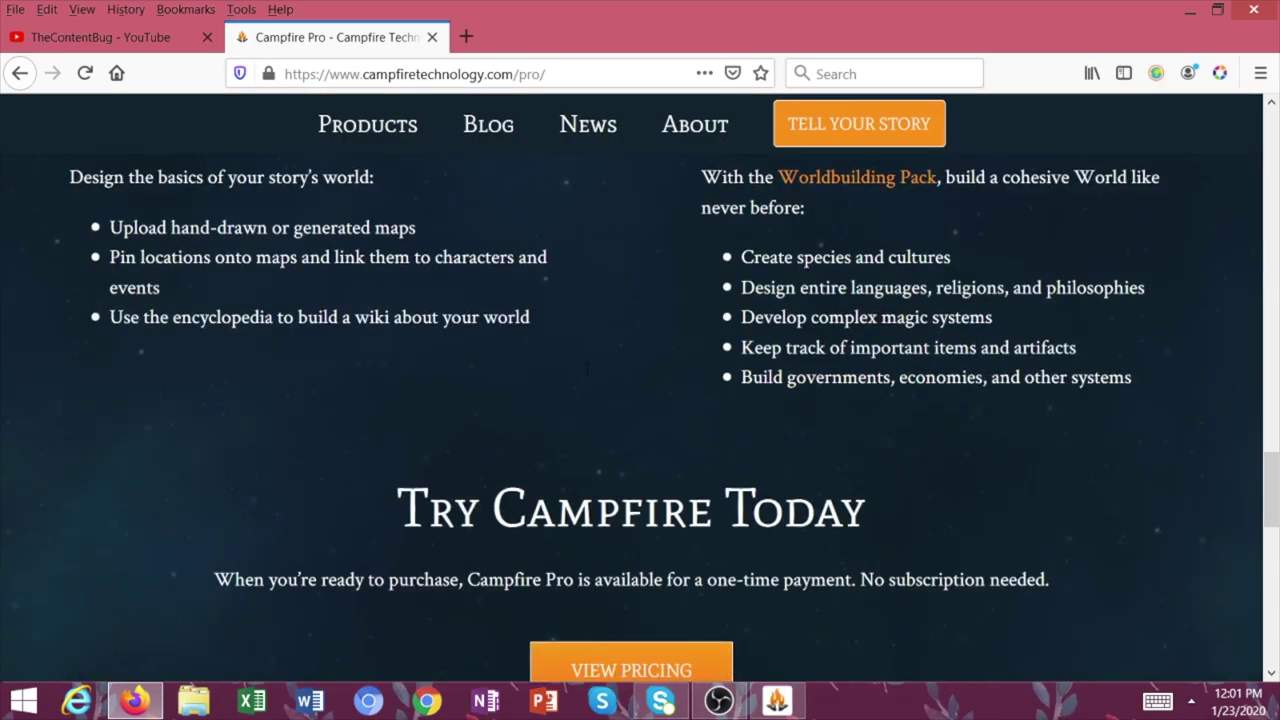
pyautogui.scroll(-4, 587, 368)
pyautogui.scroll(1, 595, 362)
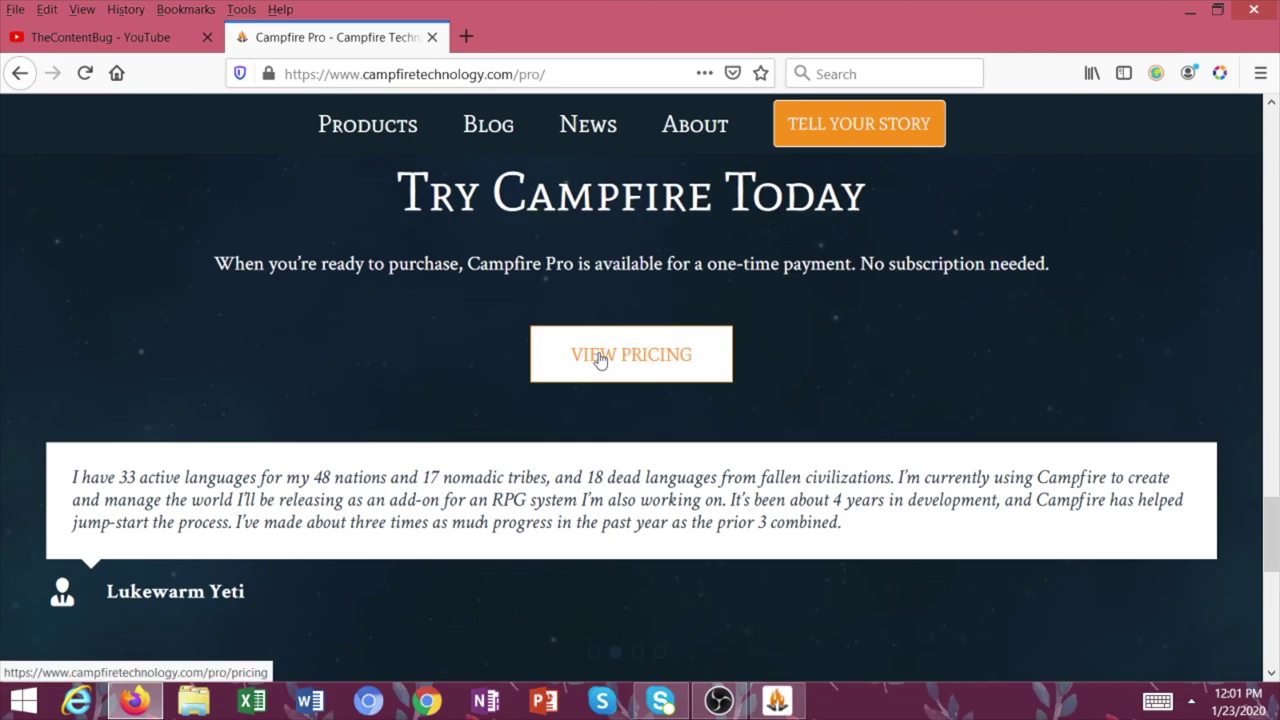
pyautogui.click(600, 360)
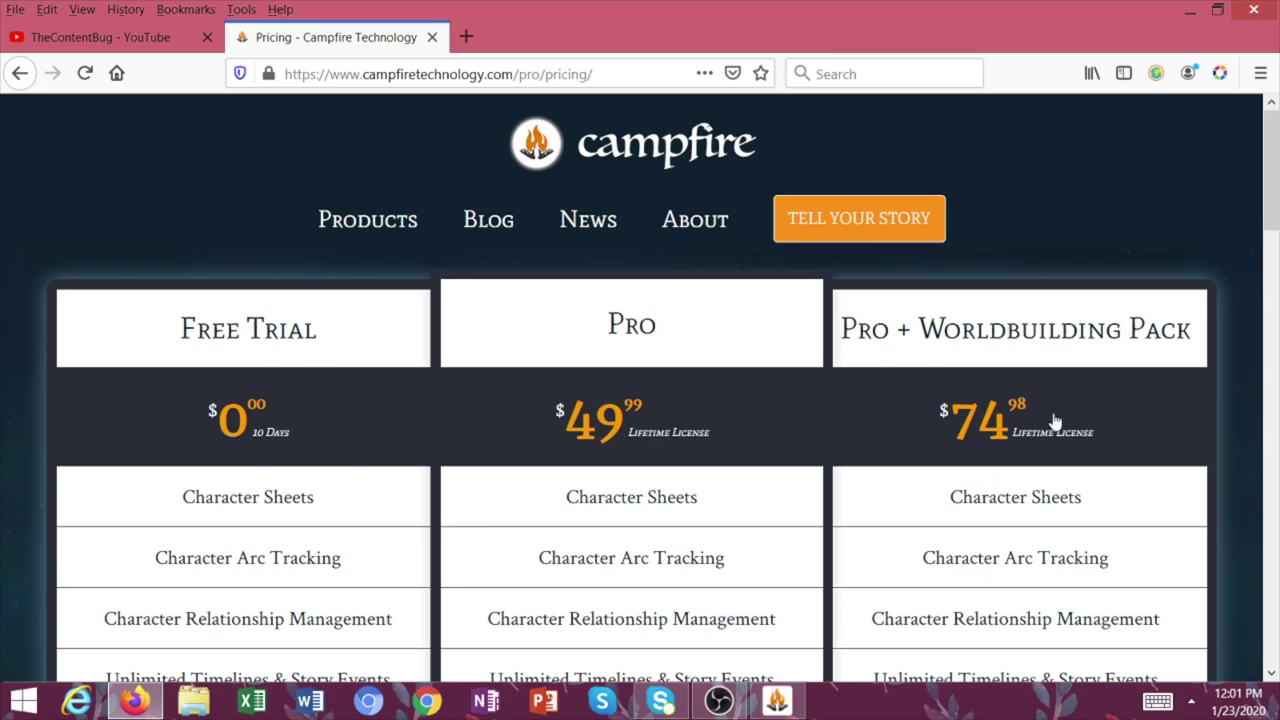
pyautogui.scroll(-1, 694, 289)
pyautogui.scroll(1, 600, 305)
pyautogui.scroll(-2, 705, 525)
pyautogui.scroll(2, 720, 428)
pyautogui.moveTo(366, 222)
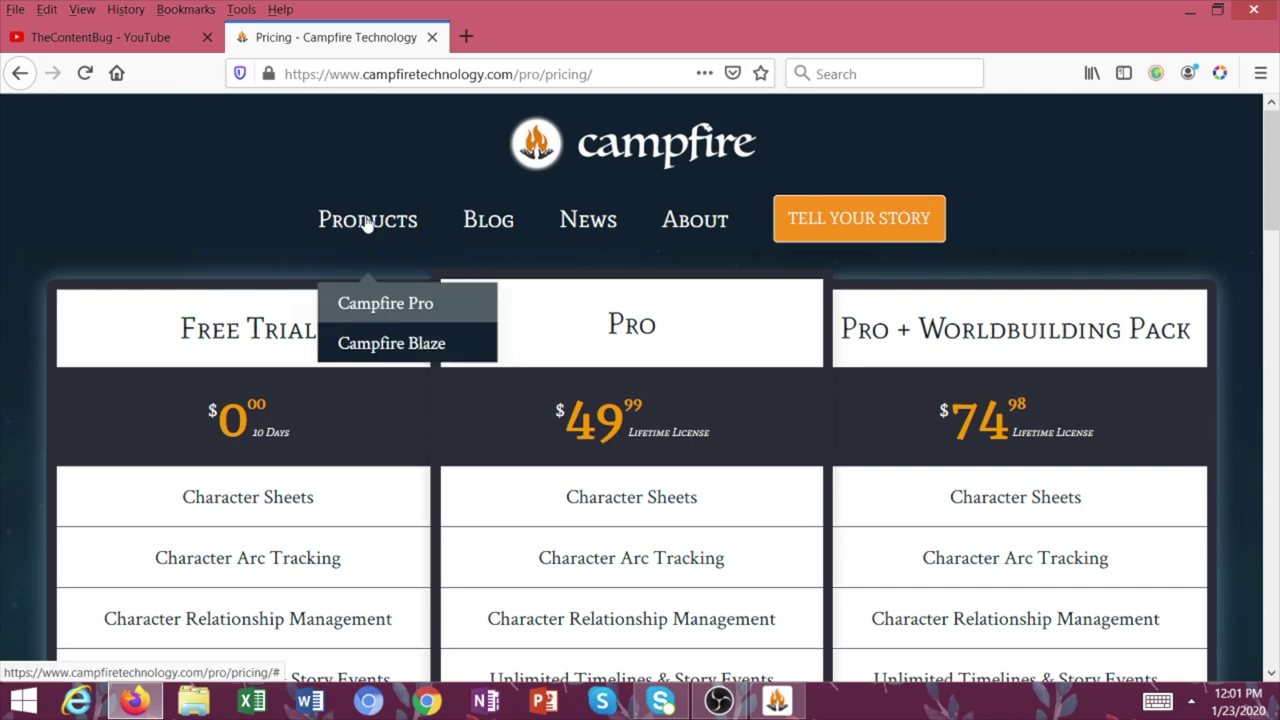